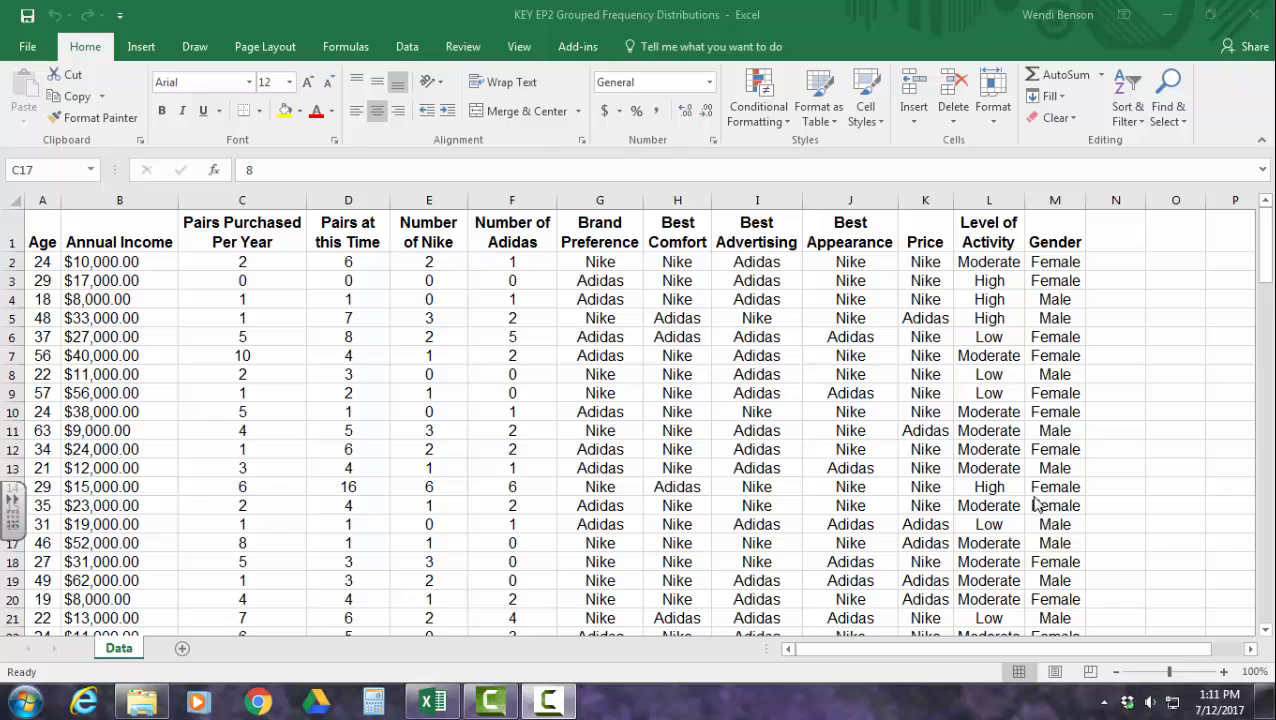
Copy the Age and Annual Income columns from the Data sheet into columns A and B of a new sheet
click(54, 199)
drag(54, 199, 115, 201)
key(ctrl+c)
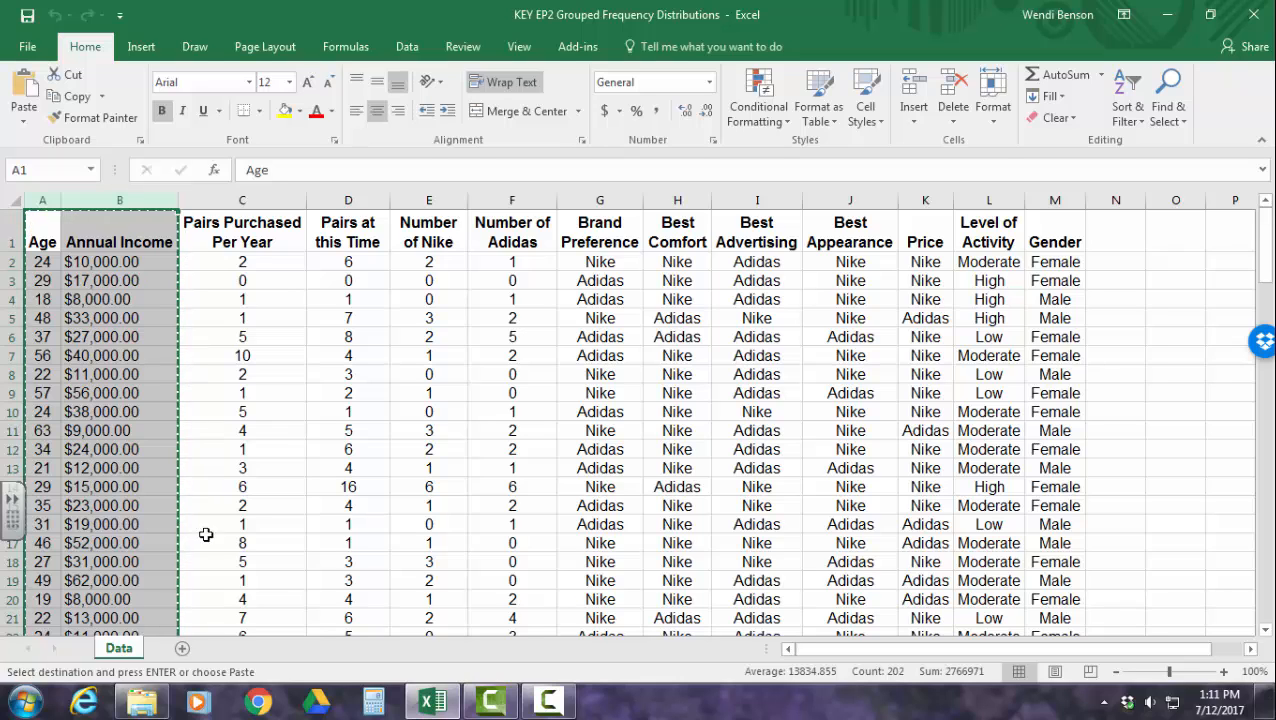
click(182, 651)
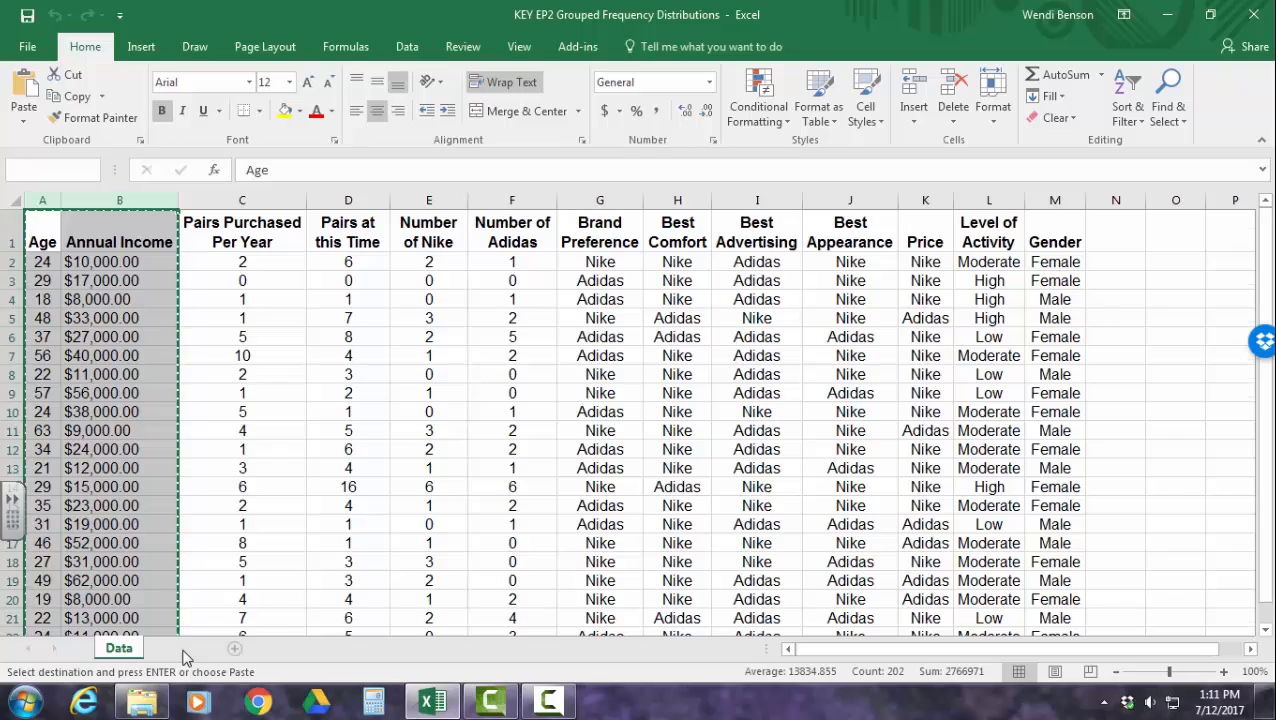
key(ctrl+v)
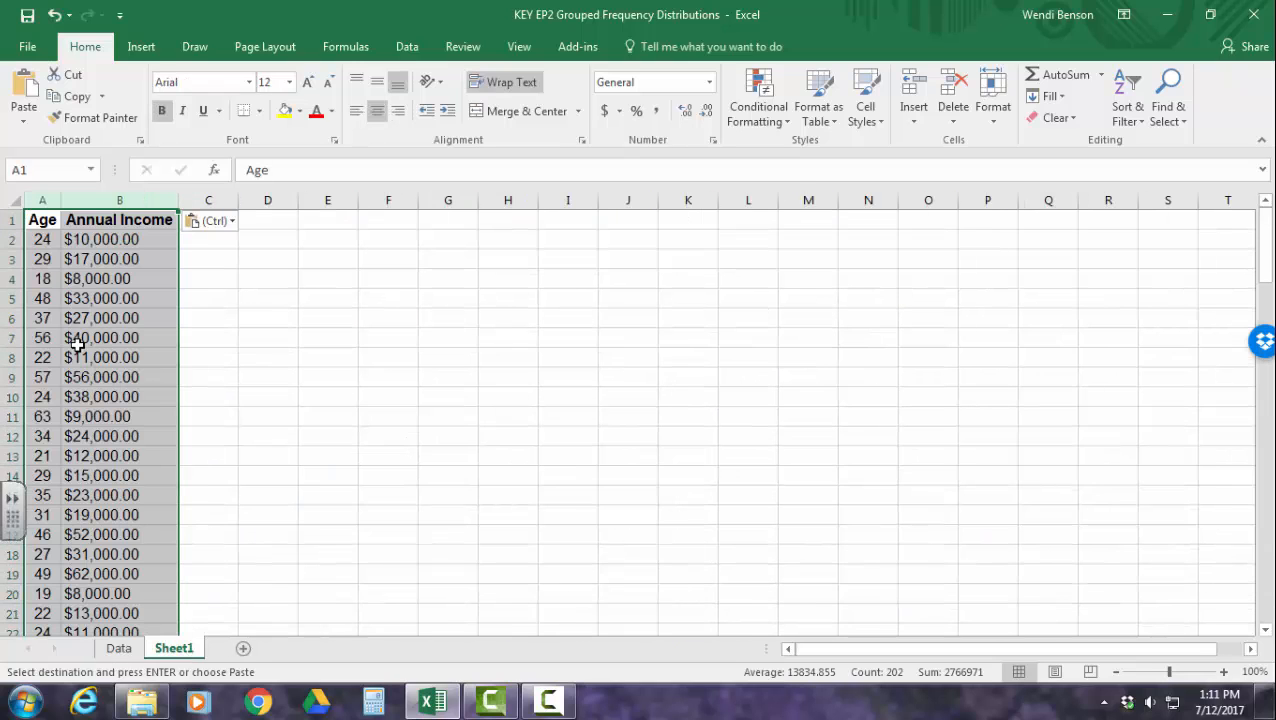
Rename the new sheet as Prep for GFD
right_click(176, 648)
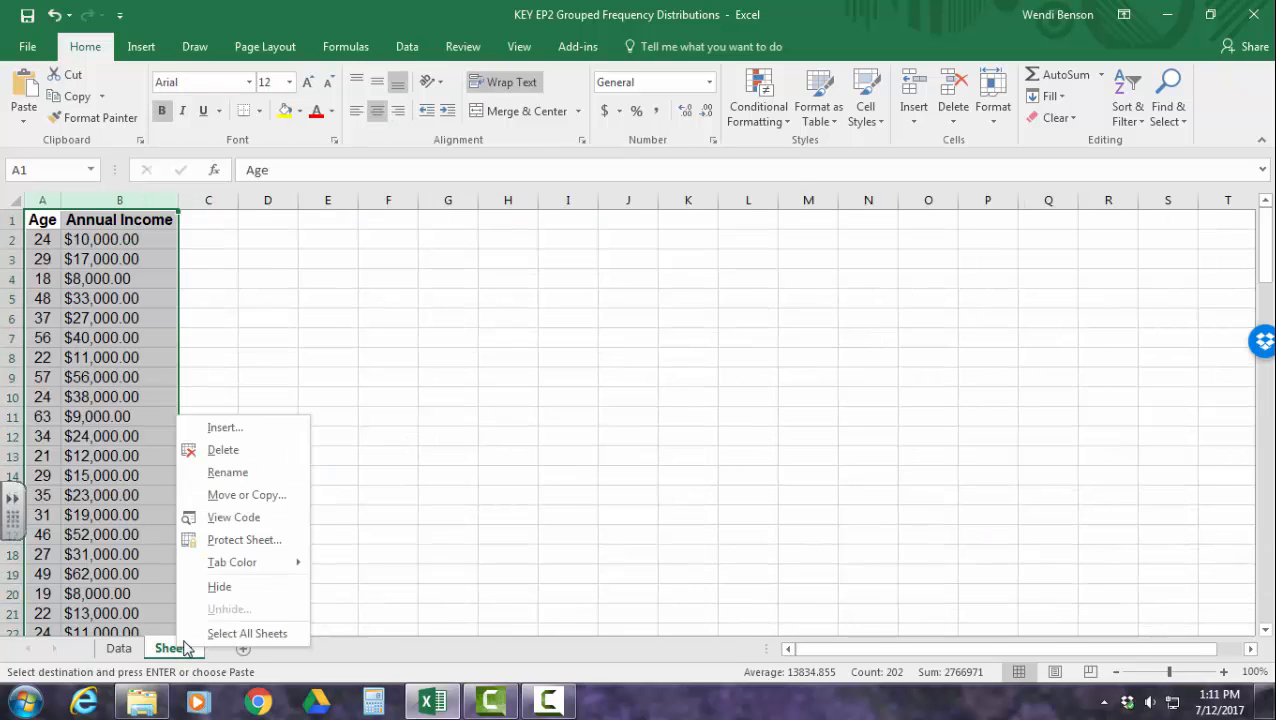
click(237, 472)
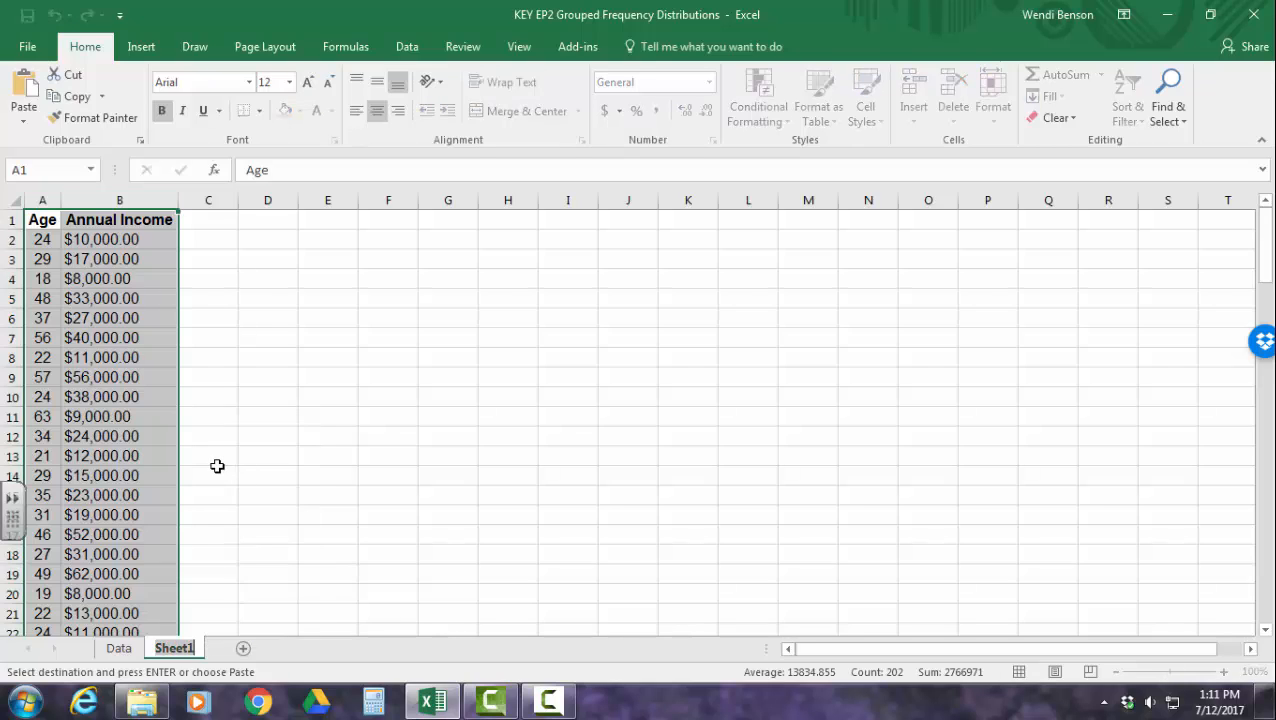
text(Prep )
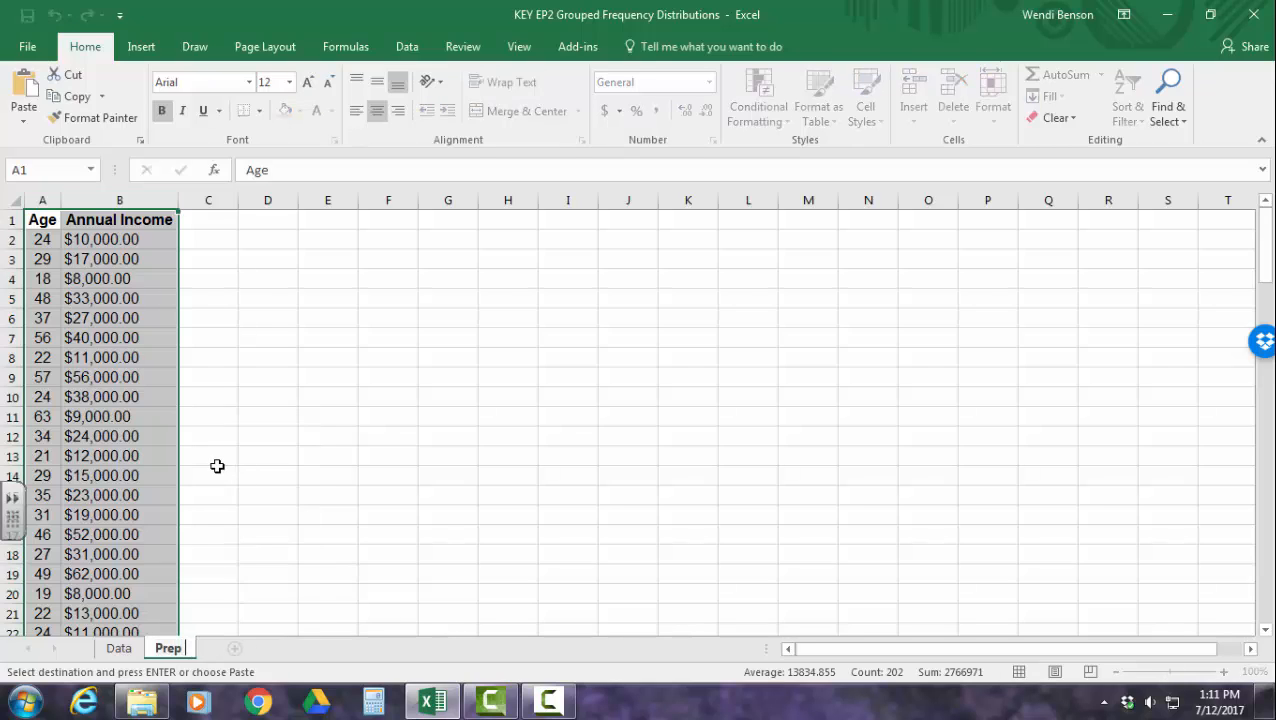
text(for GFD)
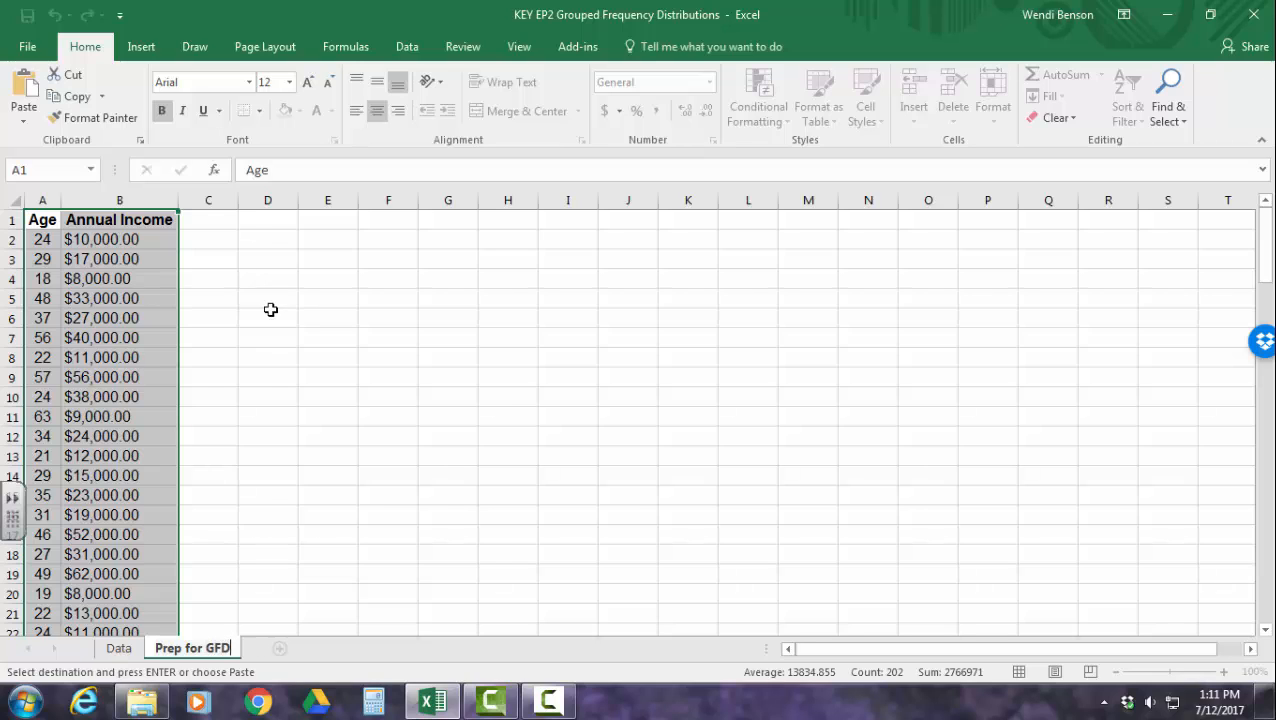
key(Return)
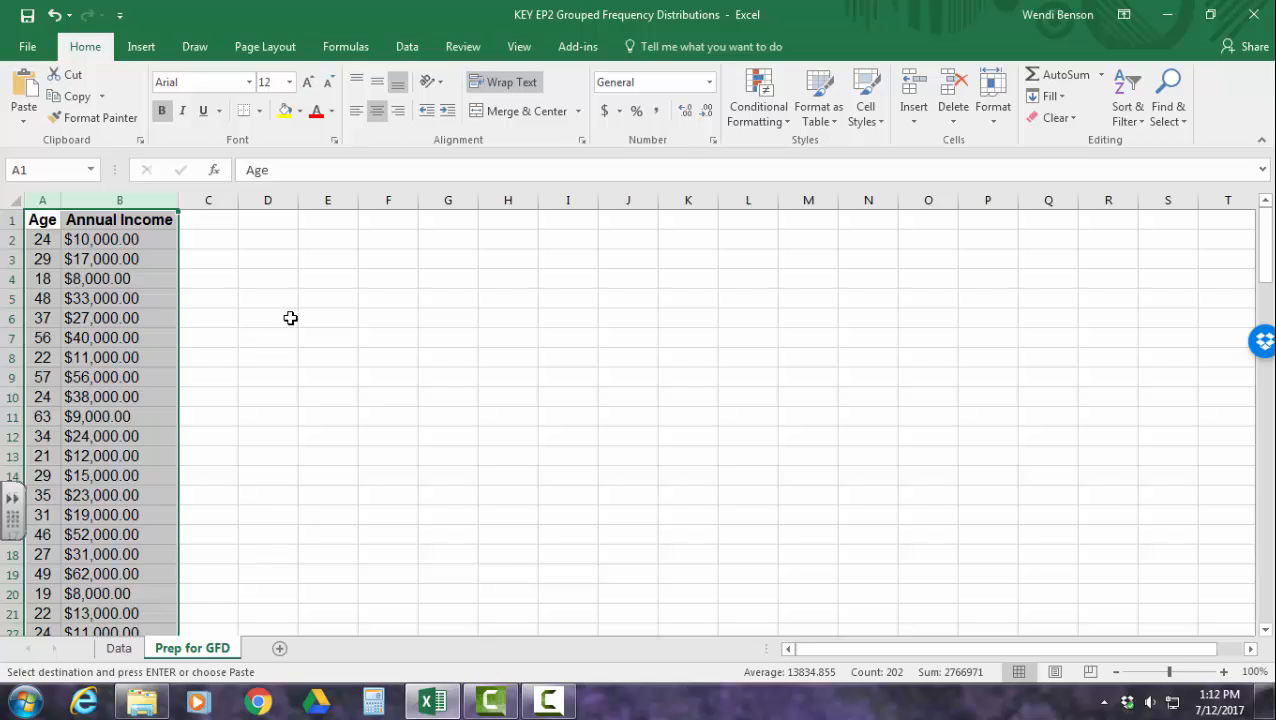
Check where the age and income data ends, and enter the base value 2 in cell D2
scroll(290, 318, down, 20)
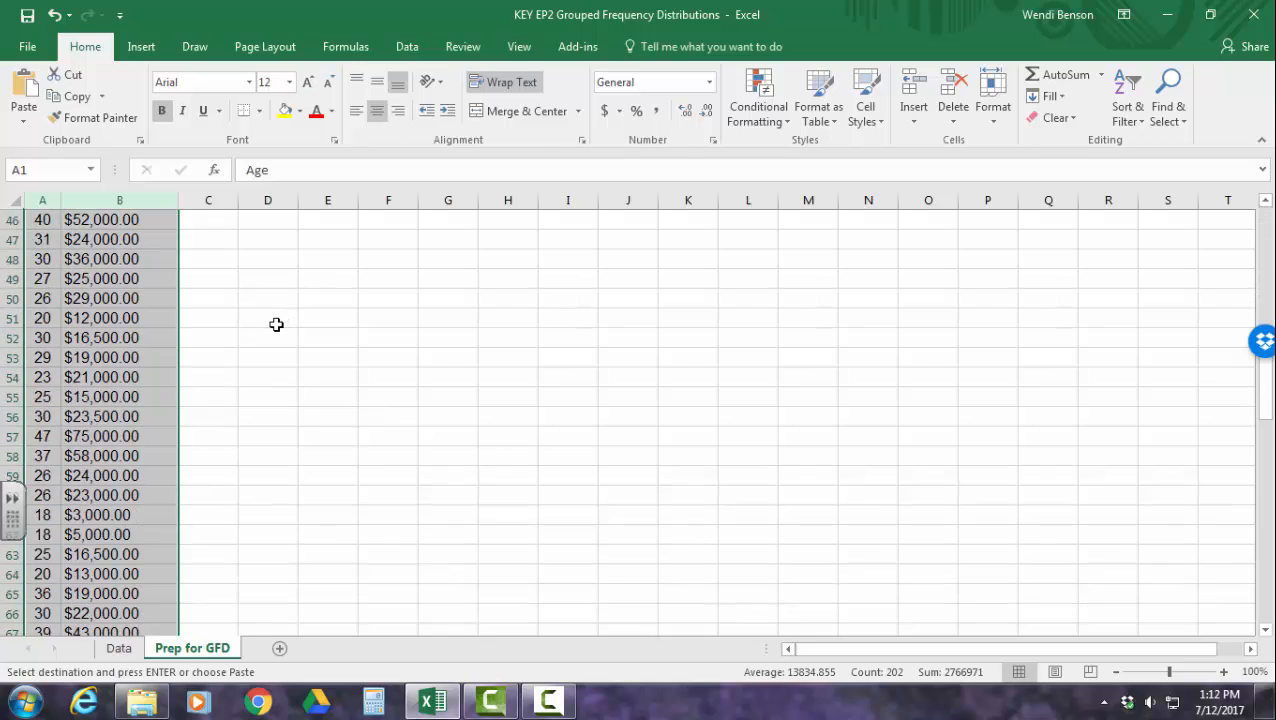
click(273, 327)
scroll(271, 335, up, 6)
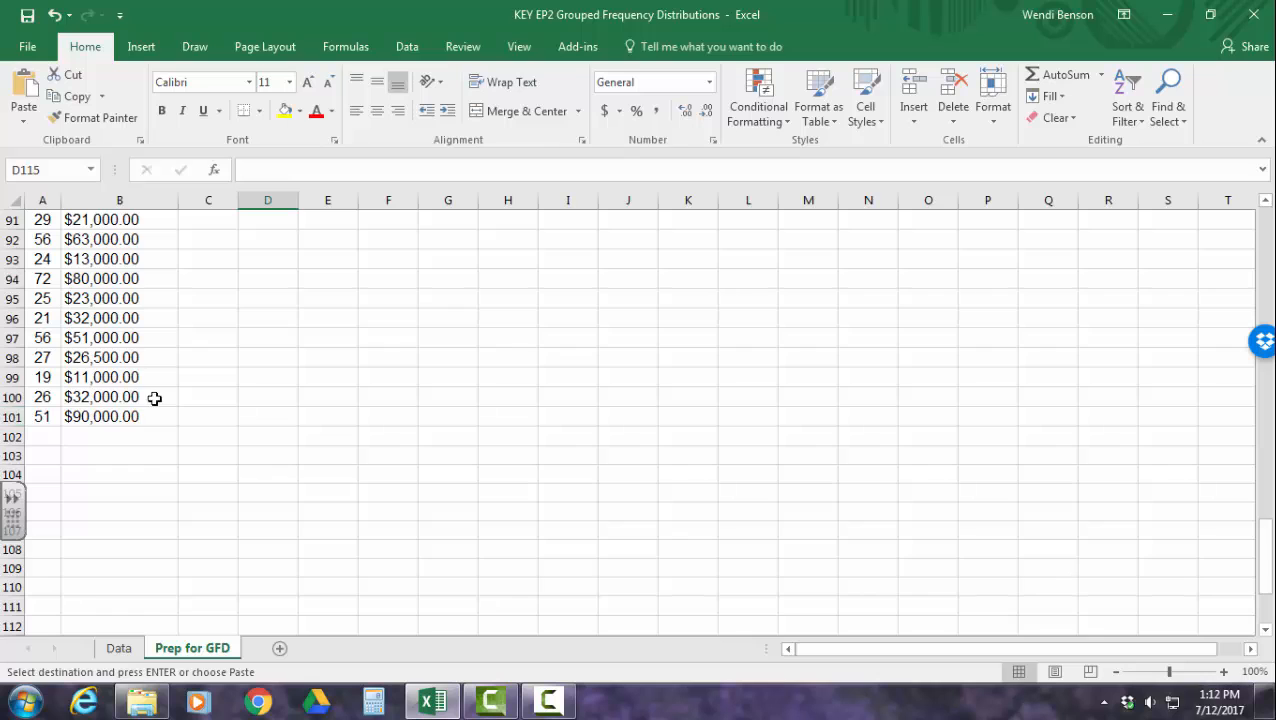
scroll(134, 377, up, 20)
scroll(134, 377, up, 6)
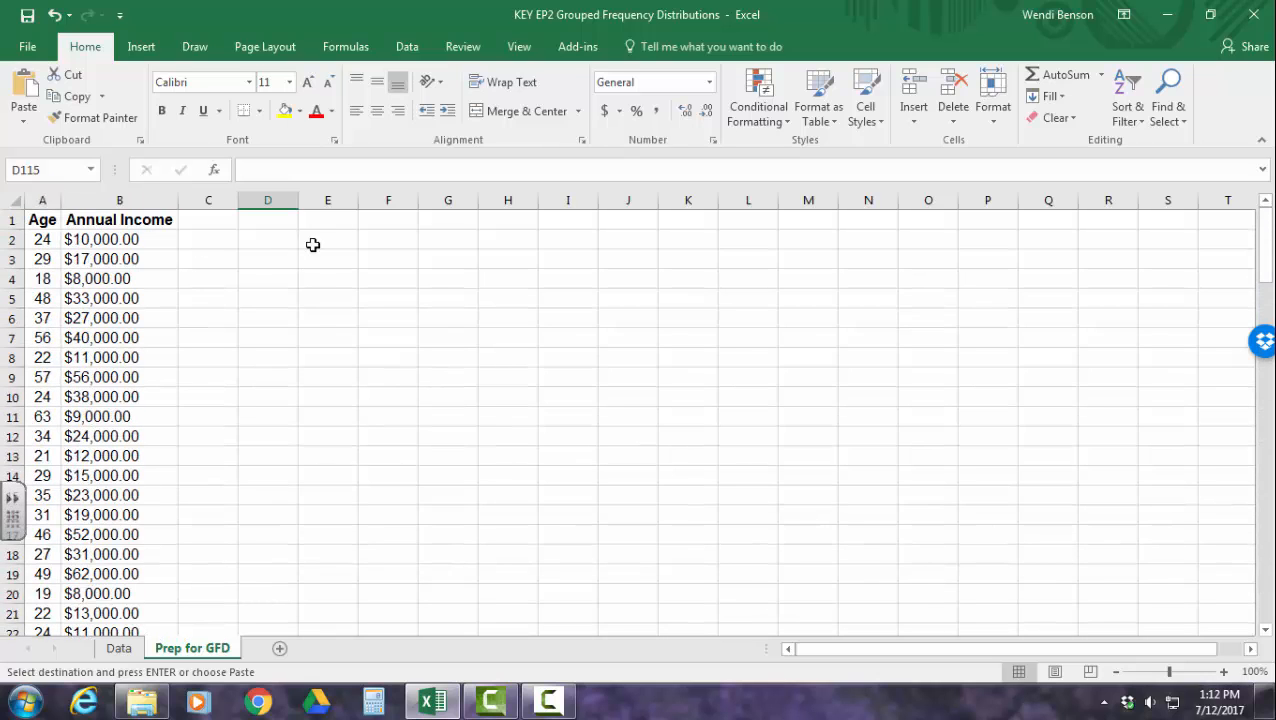
click(275, 242)
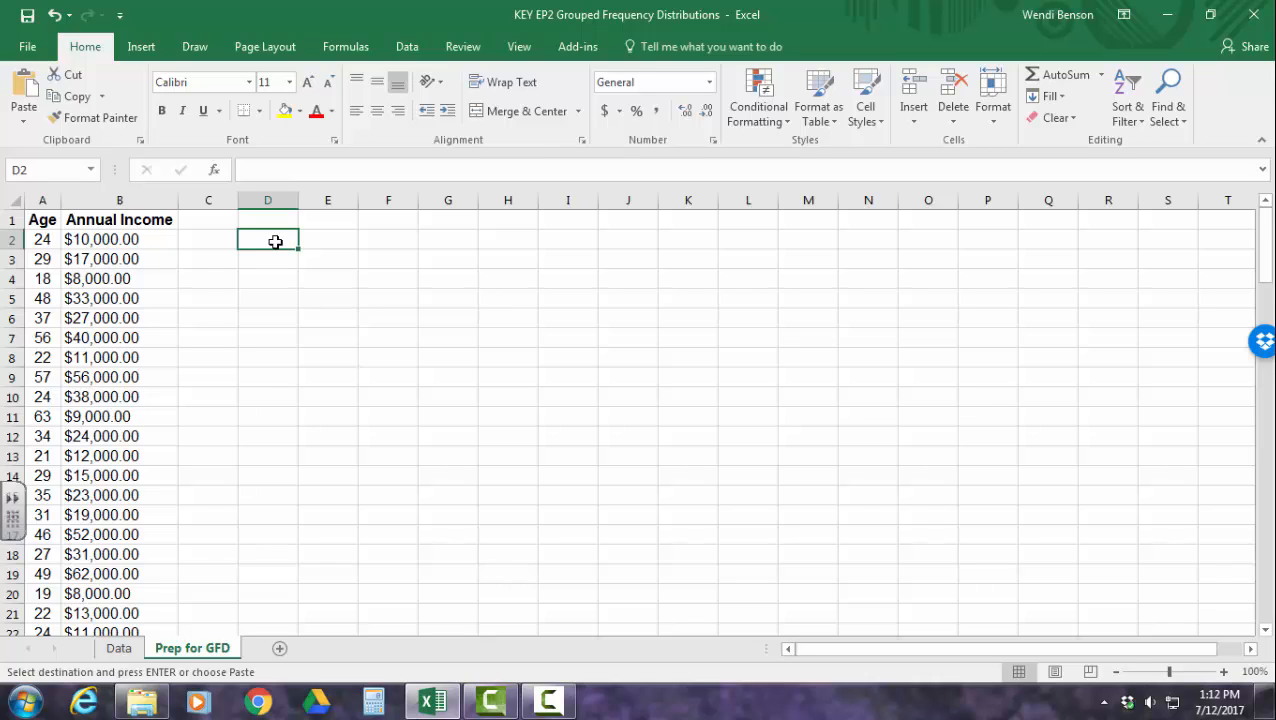
text(2)
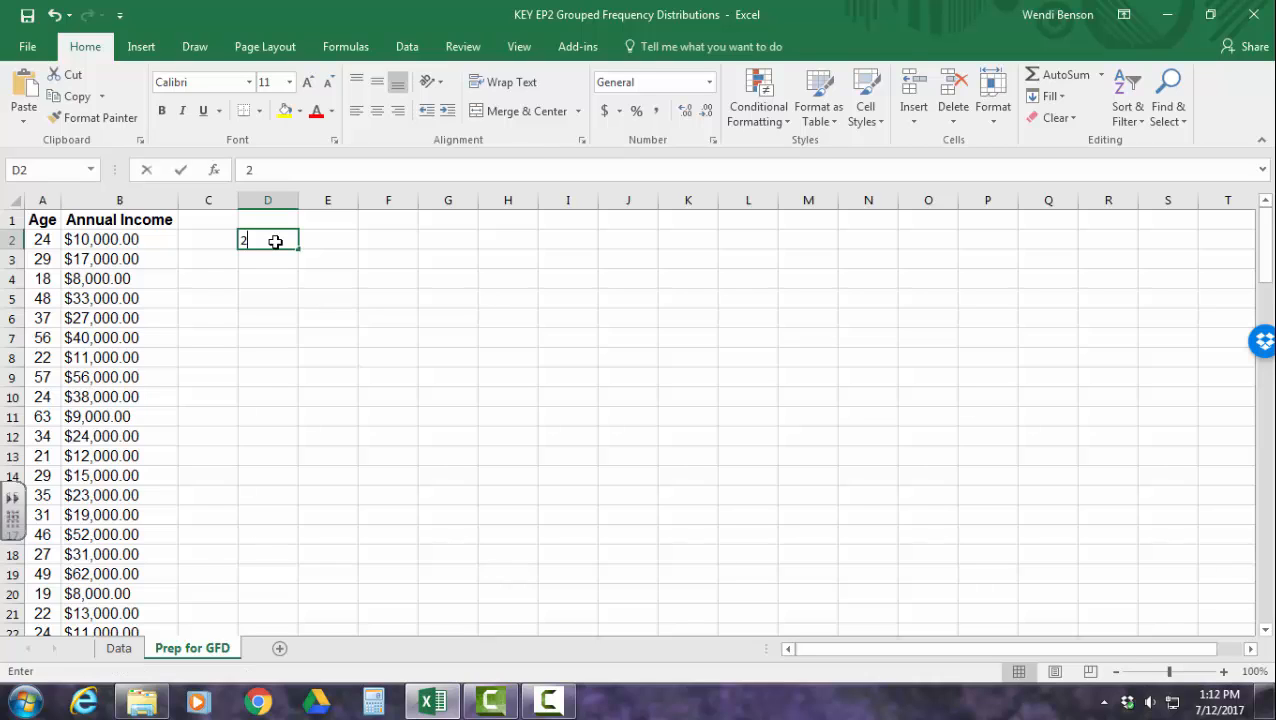
key(Tab)
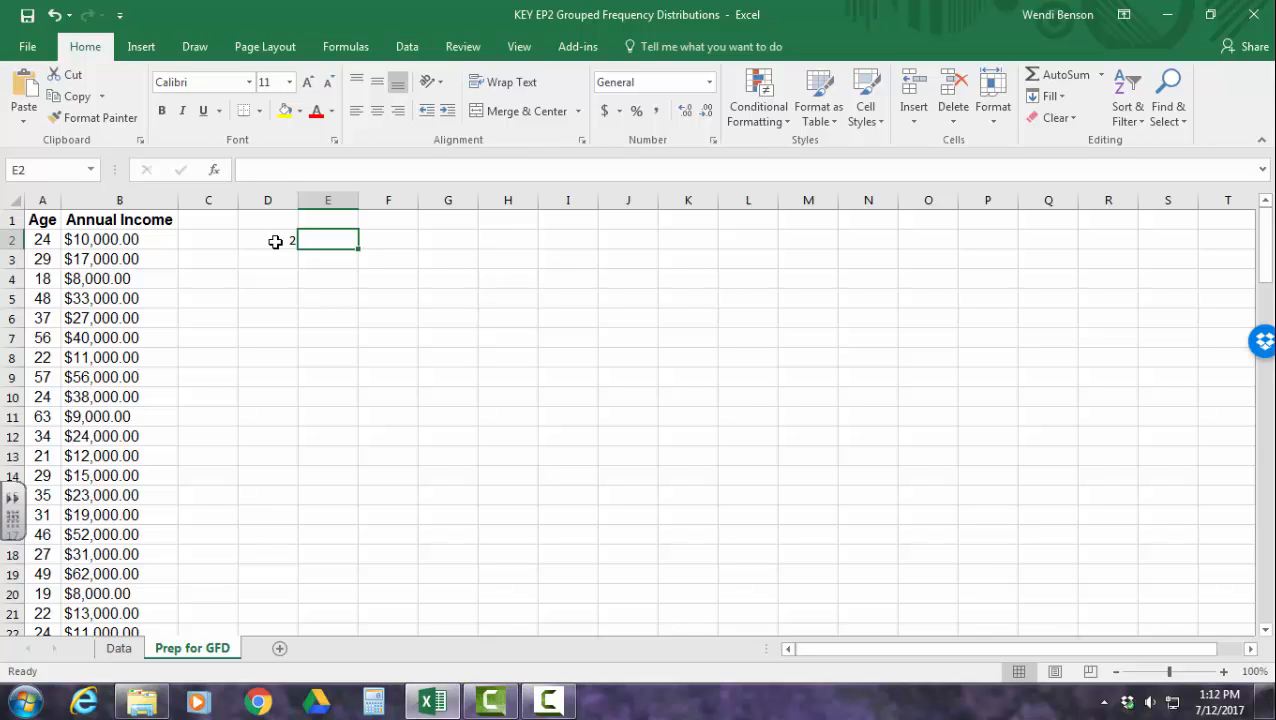
Enter the whole numbers 2 through 8 down cells E2 to E8
text(2)
key(Return)
text(3)
key(Return)
text(4)
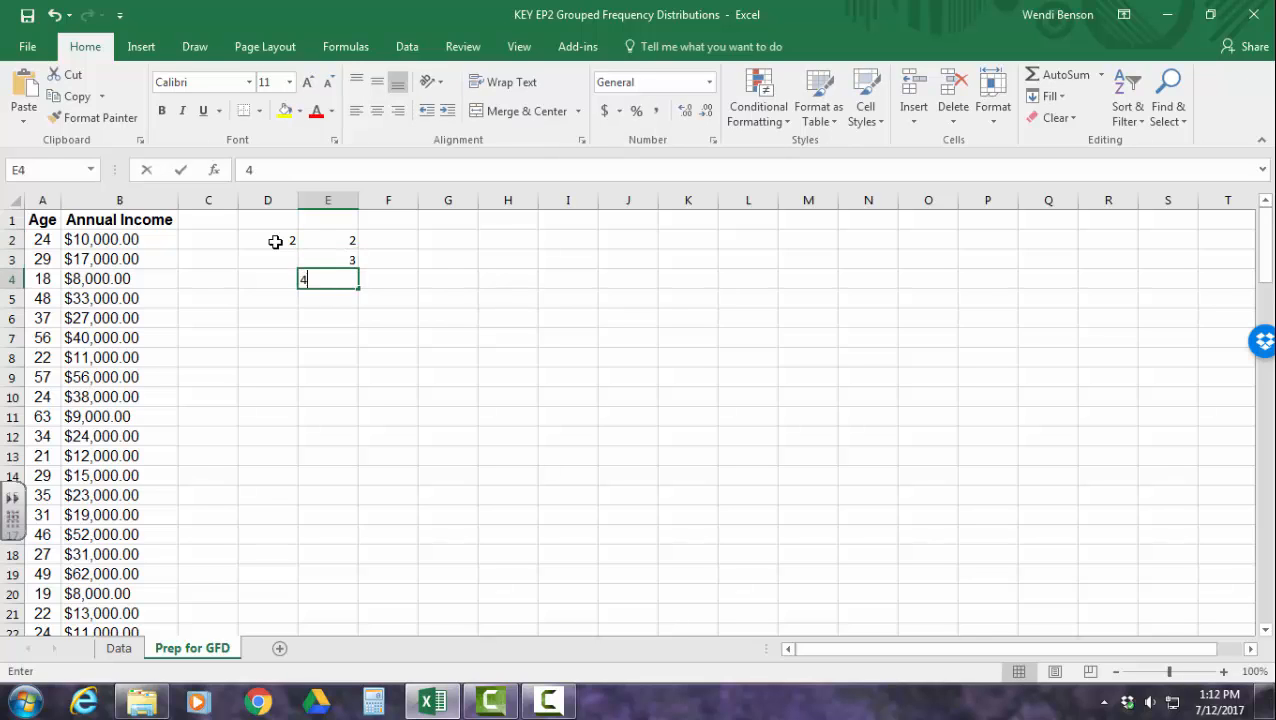
key(Return)
text(5 6)
key(Return)
text(7)
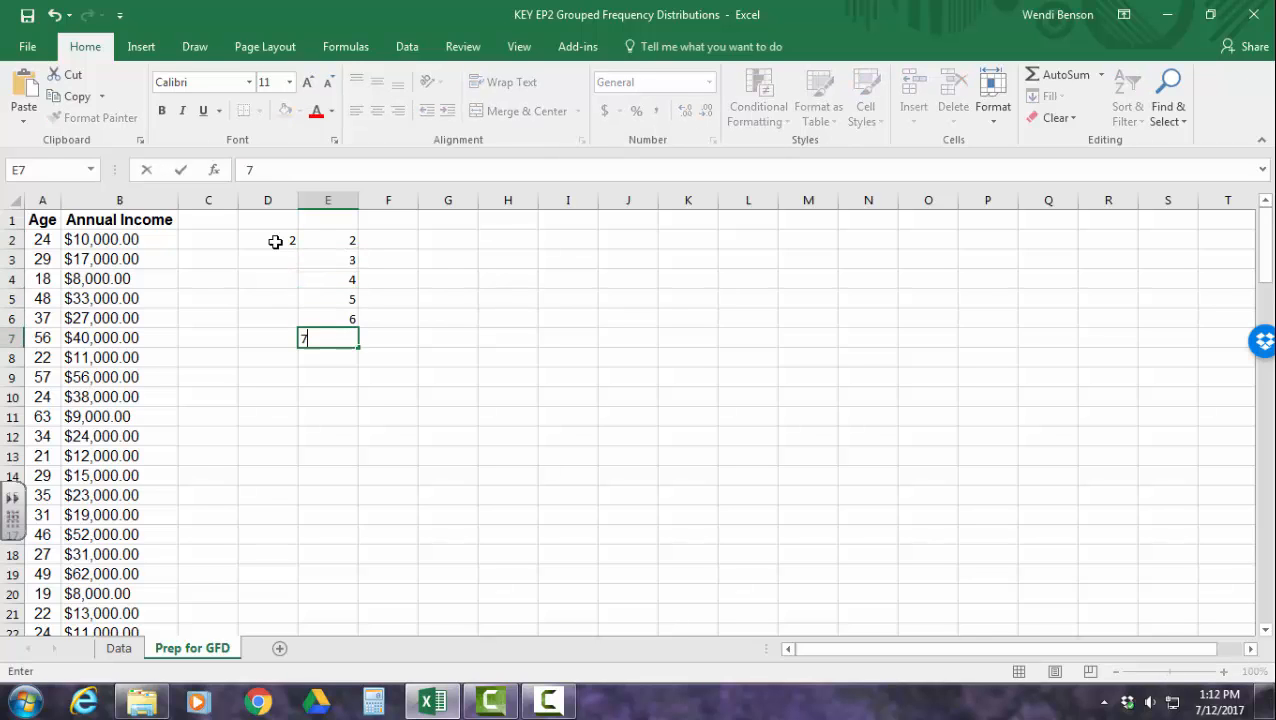
key(Return)
text(8)
key(Return)
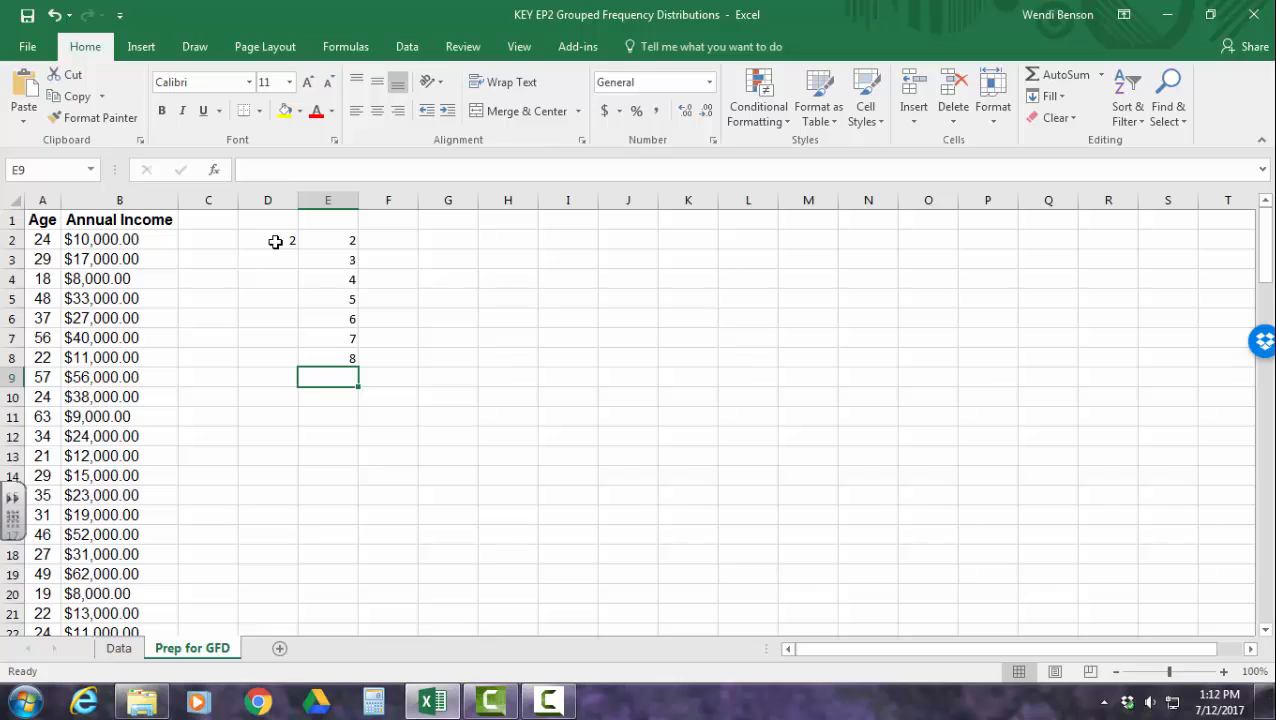
Enter the column heading 2k in cell F1
click(380, 222)
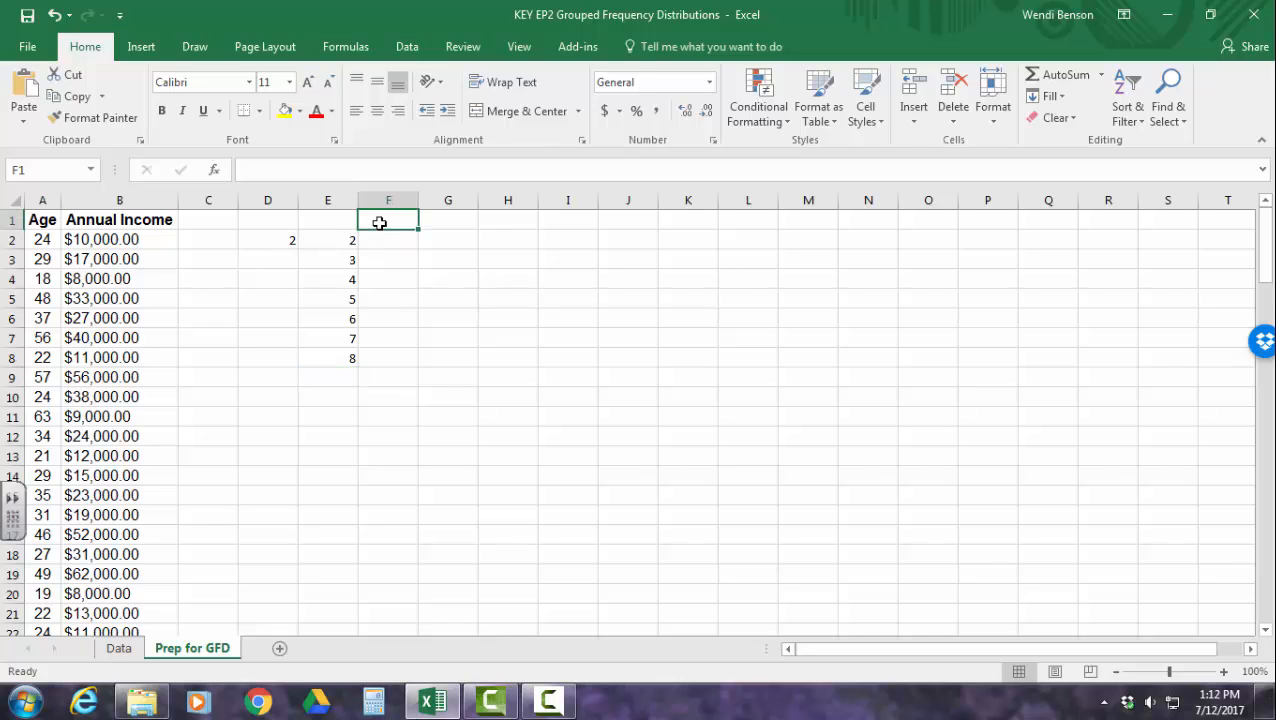
text(2)
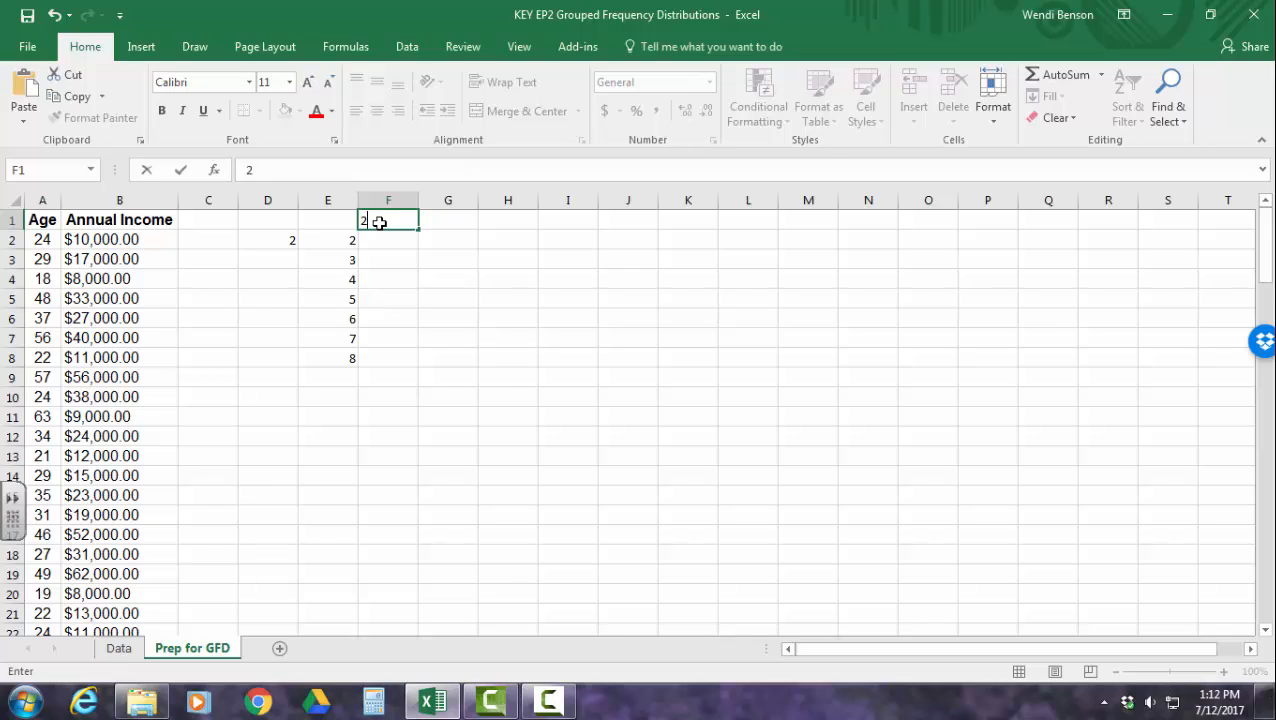
text(k)
click(402, 243)
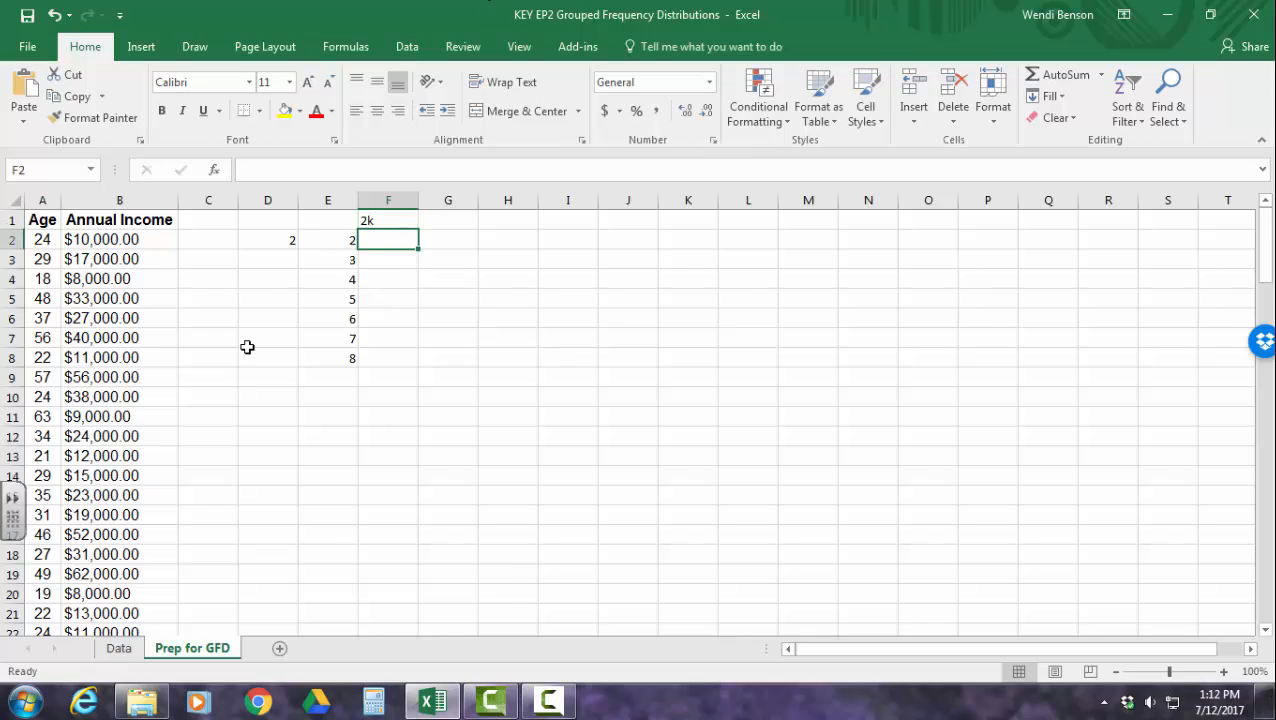
Format the k of the heading in F1 as superscript and begin a formula in cell F2
click(386, 221)
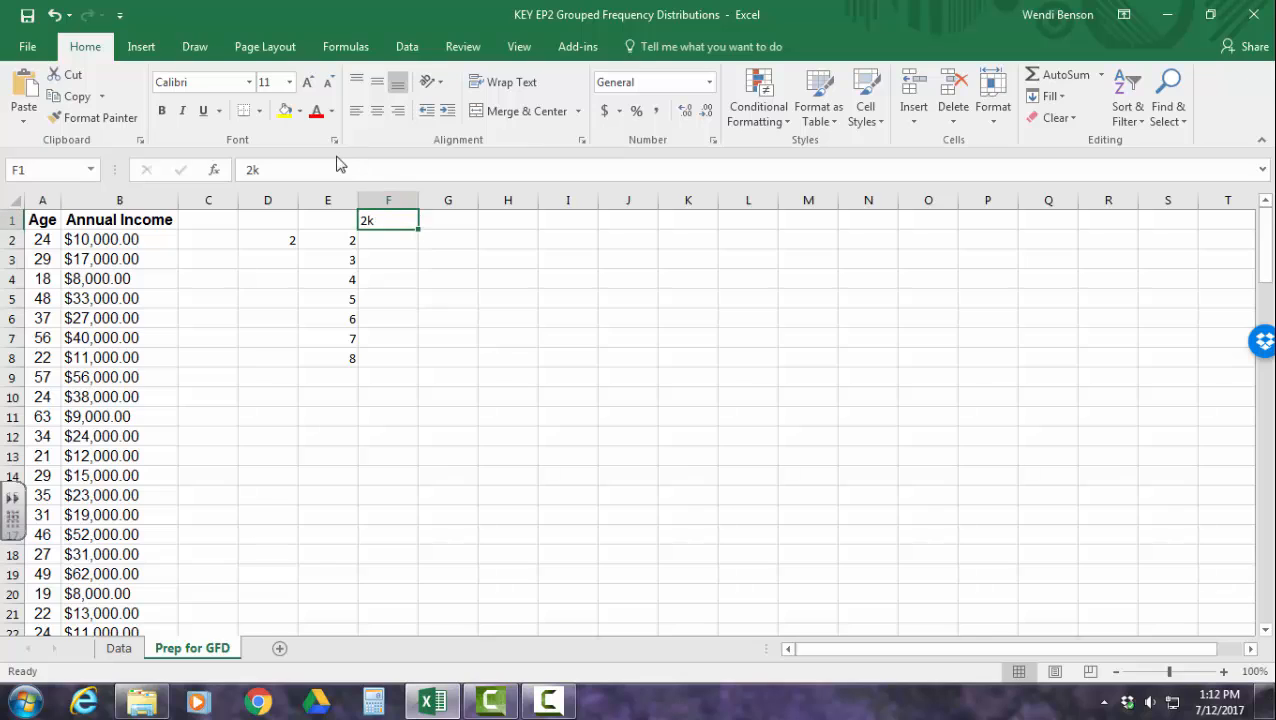
double_click(378, 222)
drag(378, 222, 367, 221)
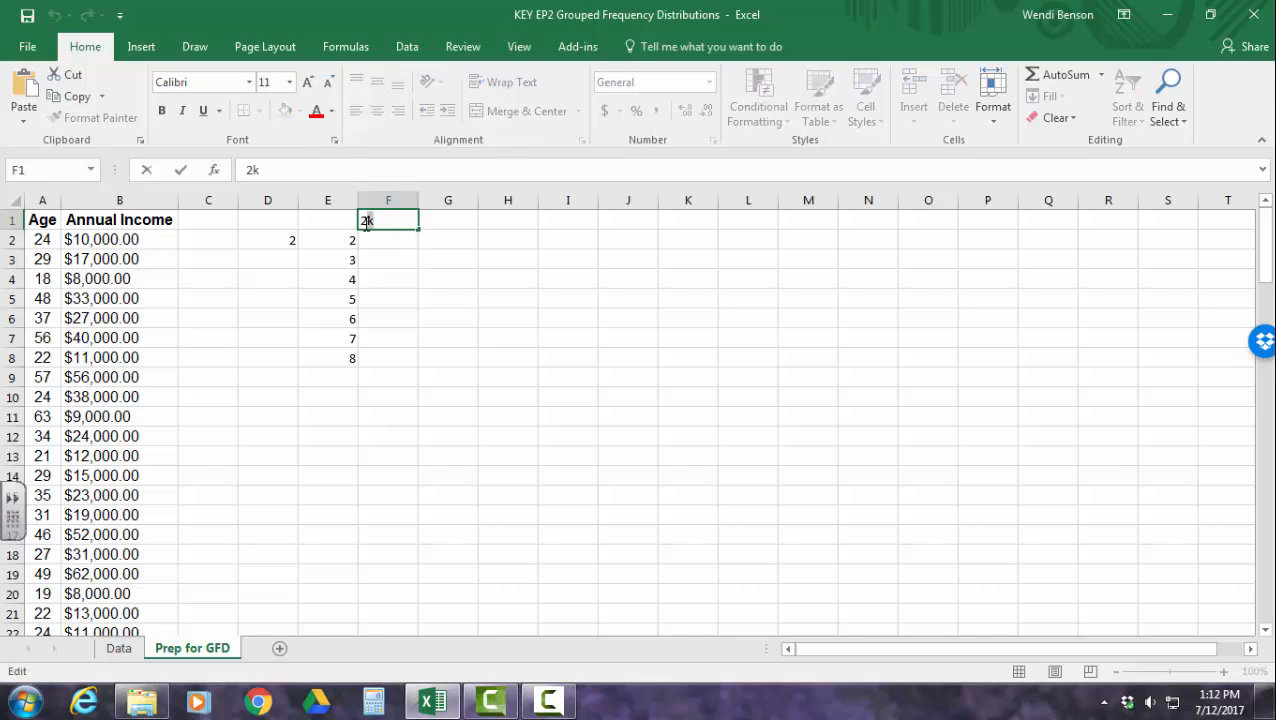
click(334, 142)
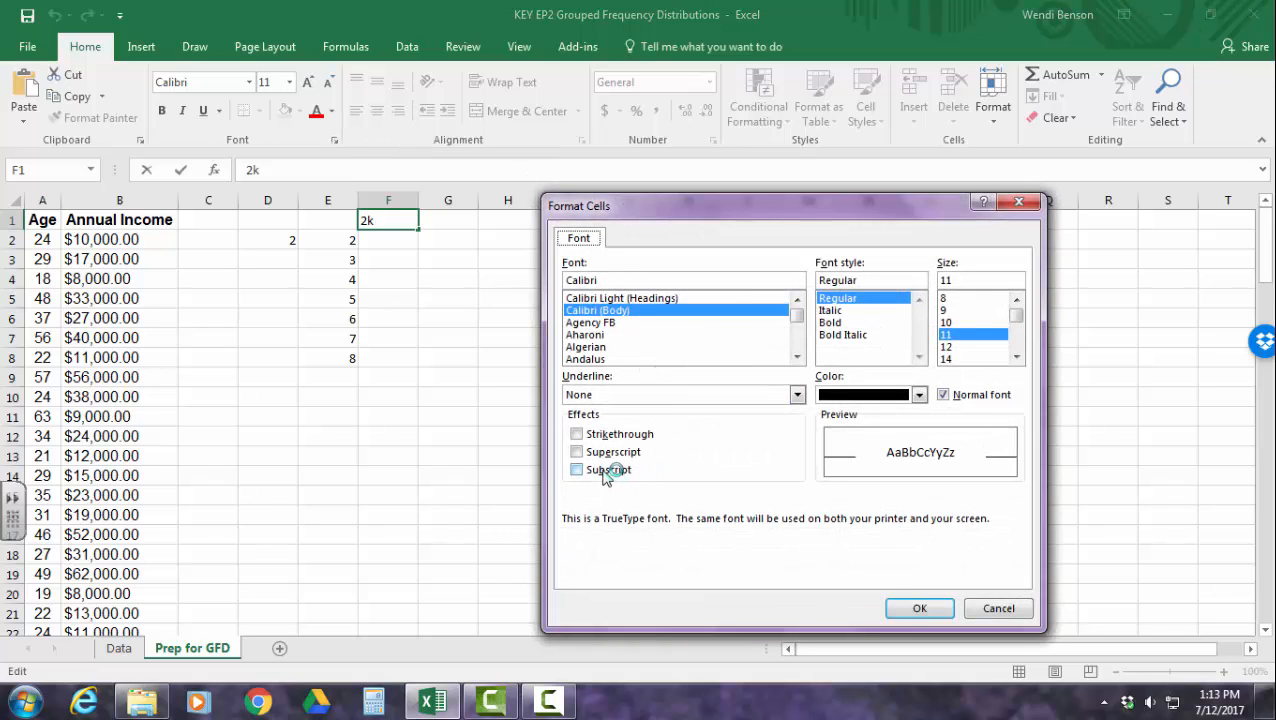
click(608, 452)
click(919, 608)
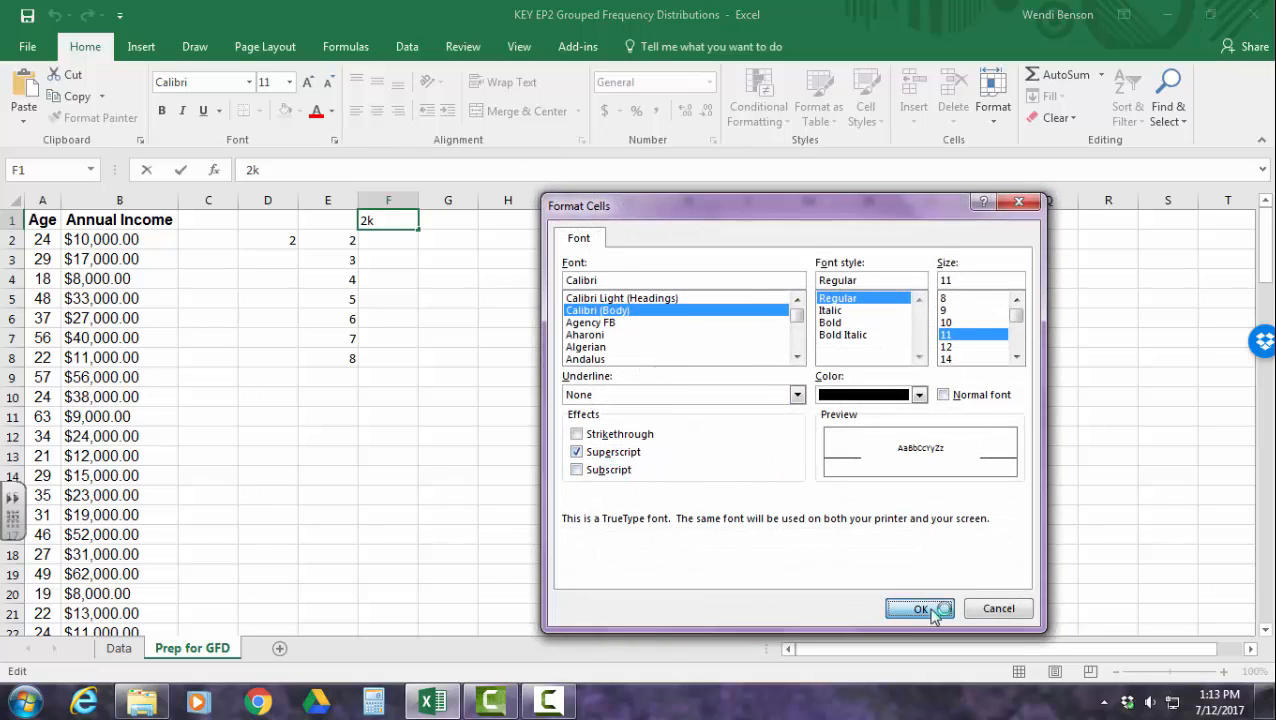
click(384, 245)
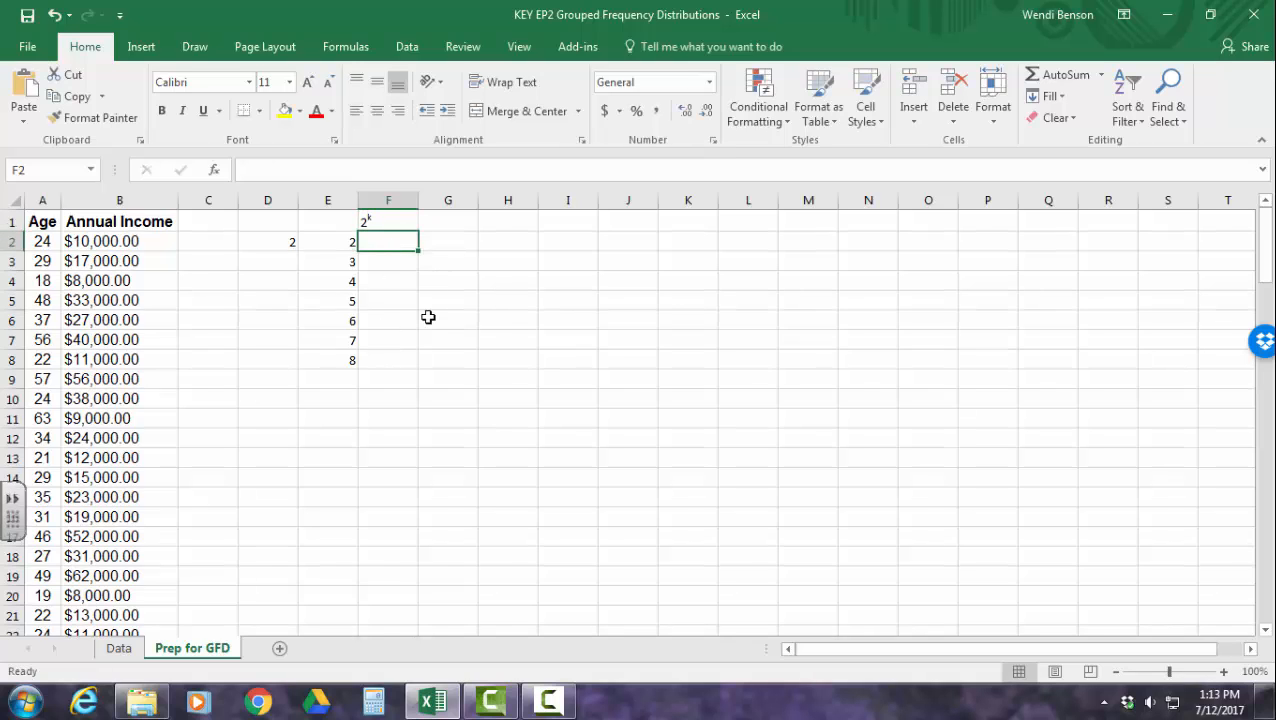
text(=)
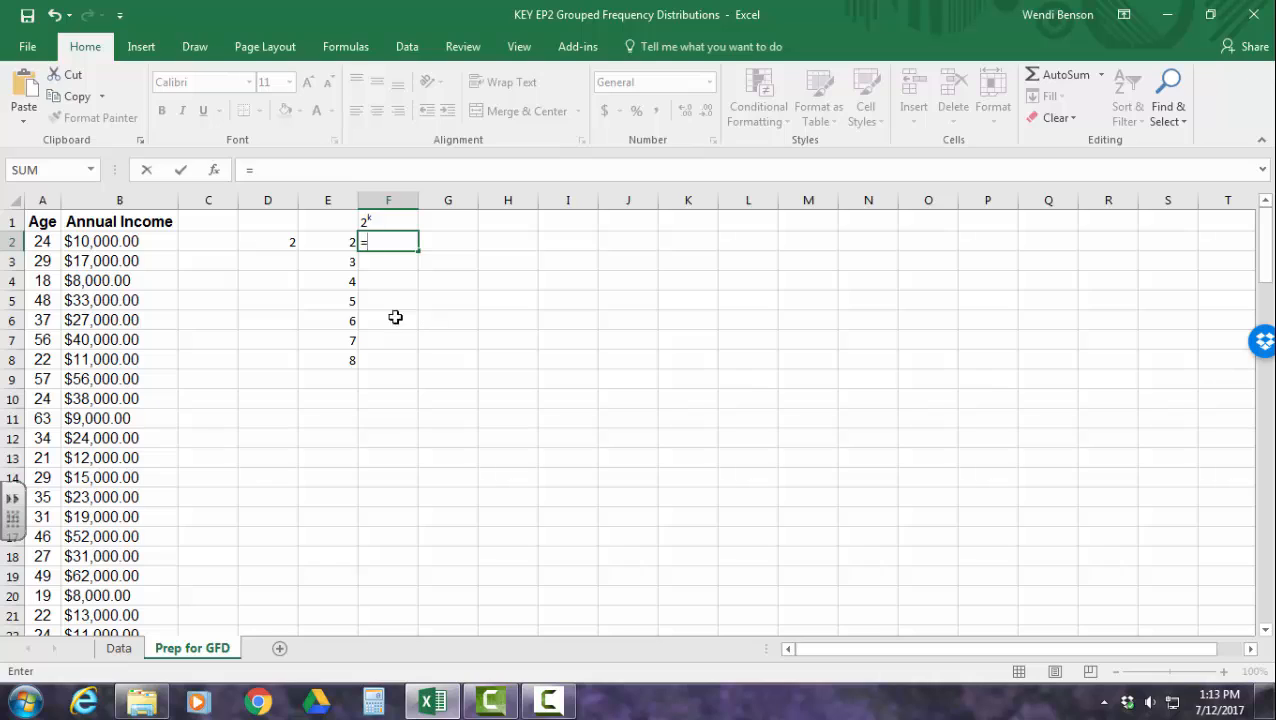
click(272, 245)
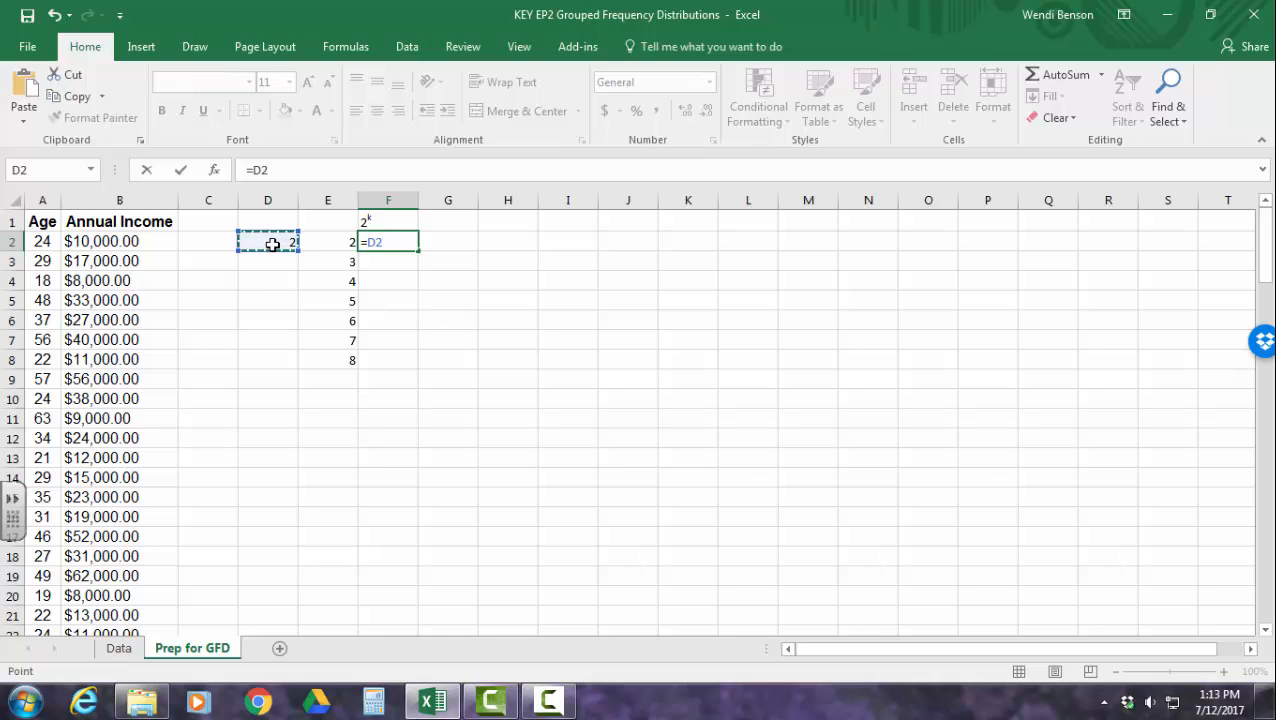
key(F4)
key(BackSpace)
key(BackSpace)
key(BackSpace)
key(BackSpace)
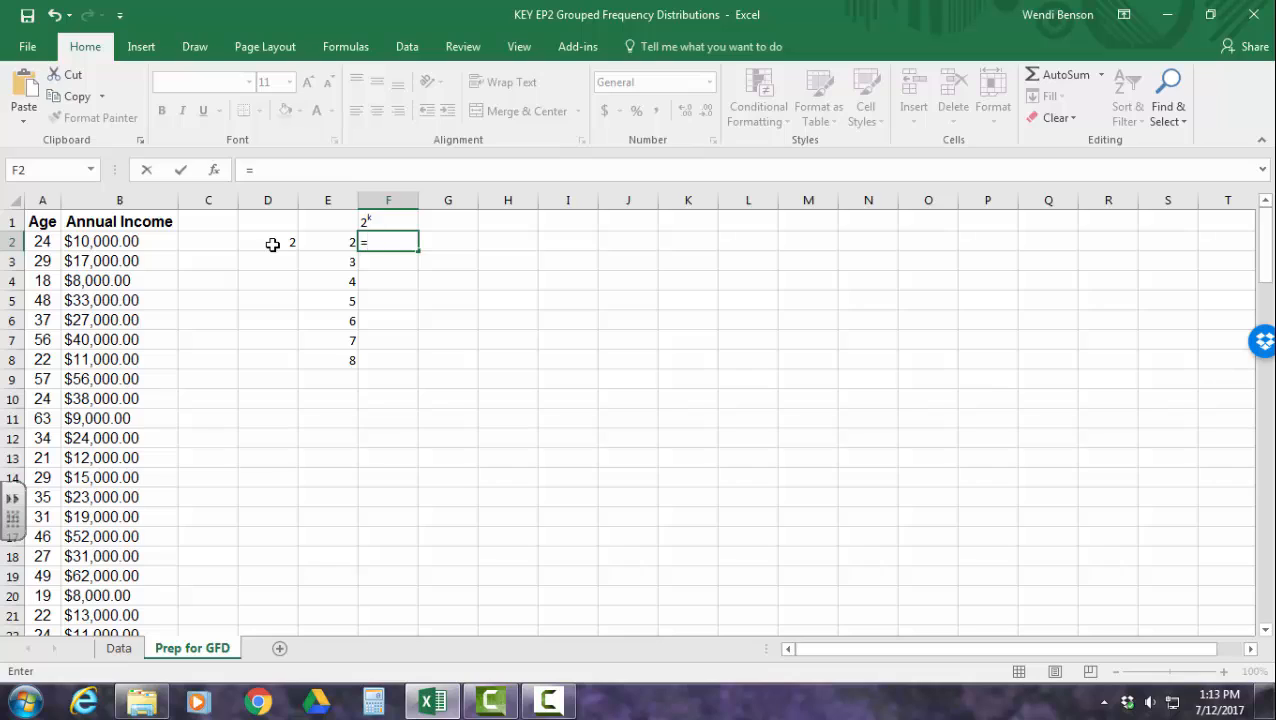
Complete the formula in F2 as =$D$2^E2, with an absolute reference to the base in D2
click(272, 244)
click(370, 242)
text($D)
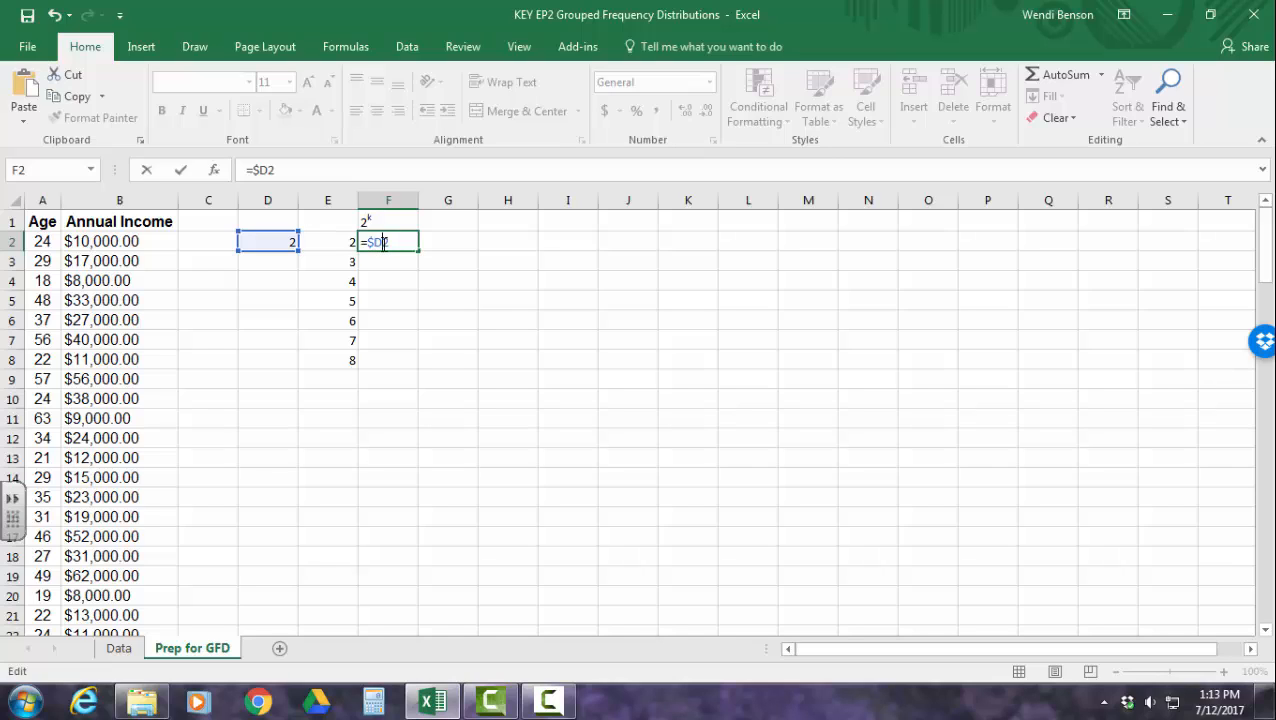
text($)
text(^)
click(338, 243)
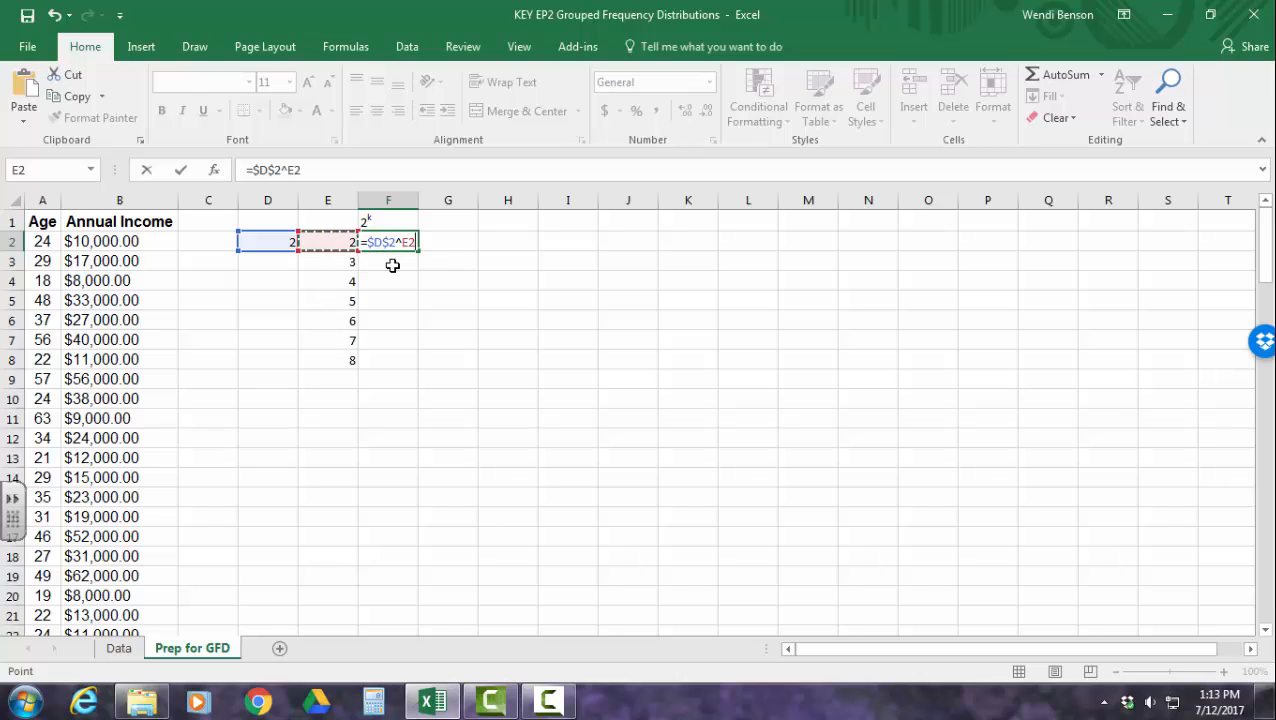
key(Return)
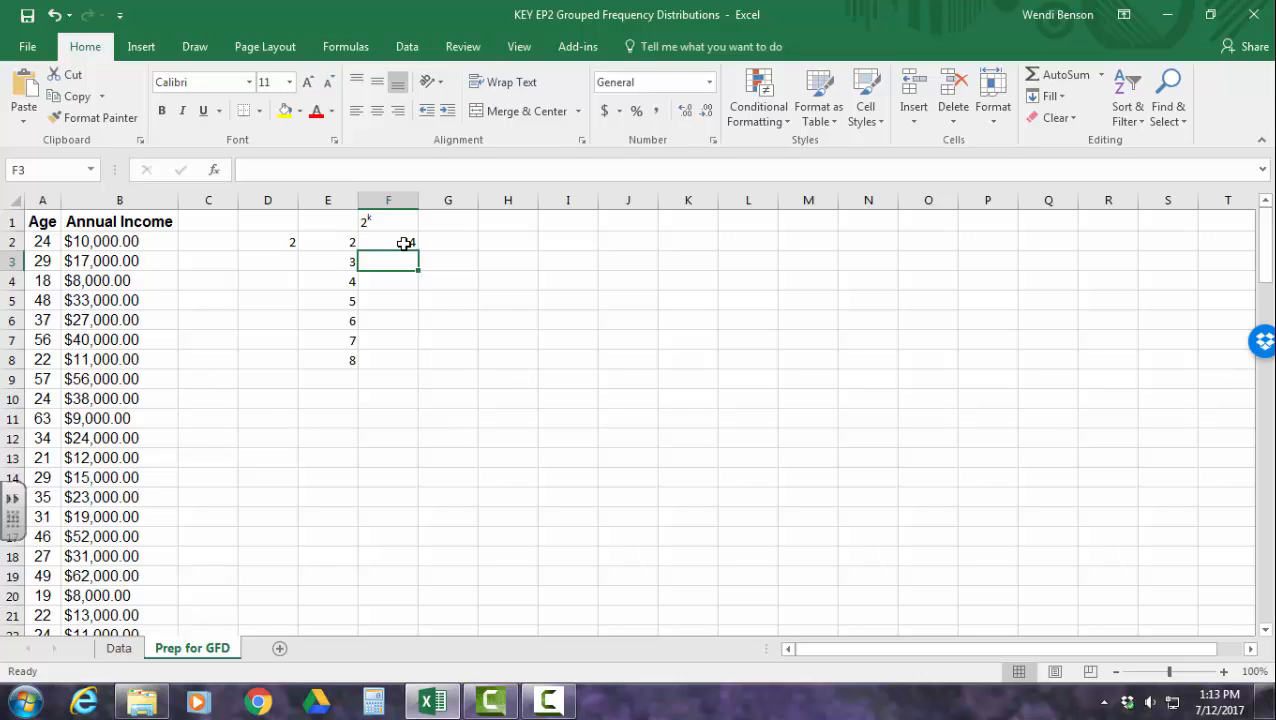
Fill the F2 formula down to F8 and check the copied formulas in cells F3 to F6
click(404, 243)
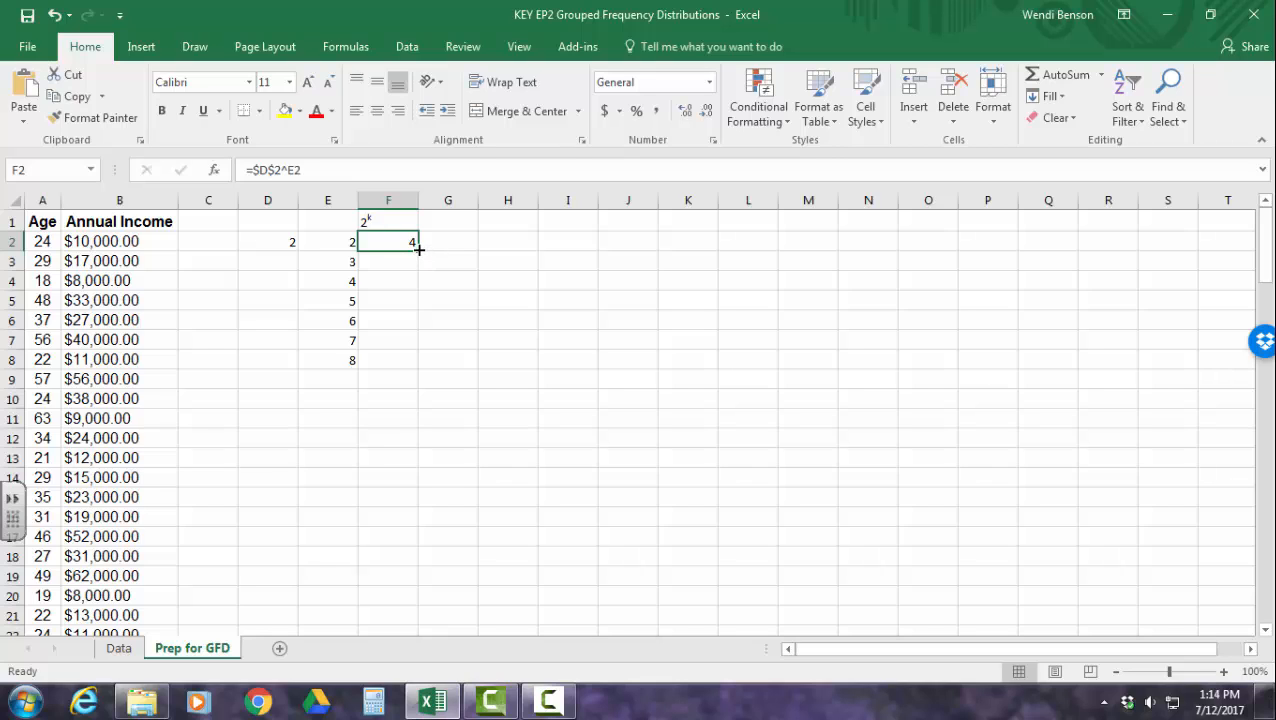
drag(418, 250, 419, 366)
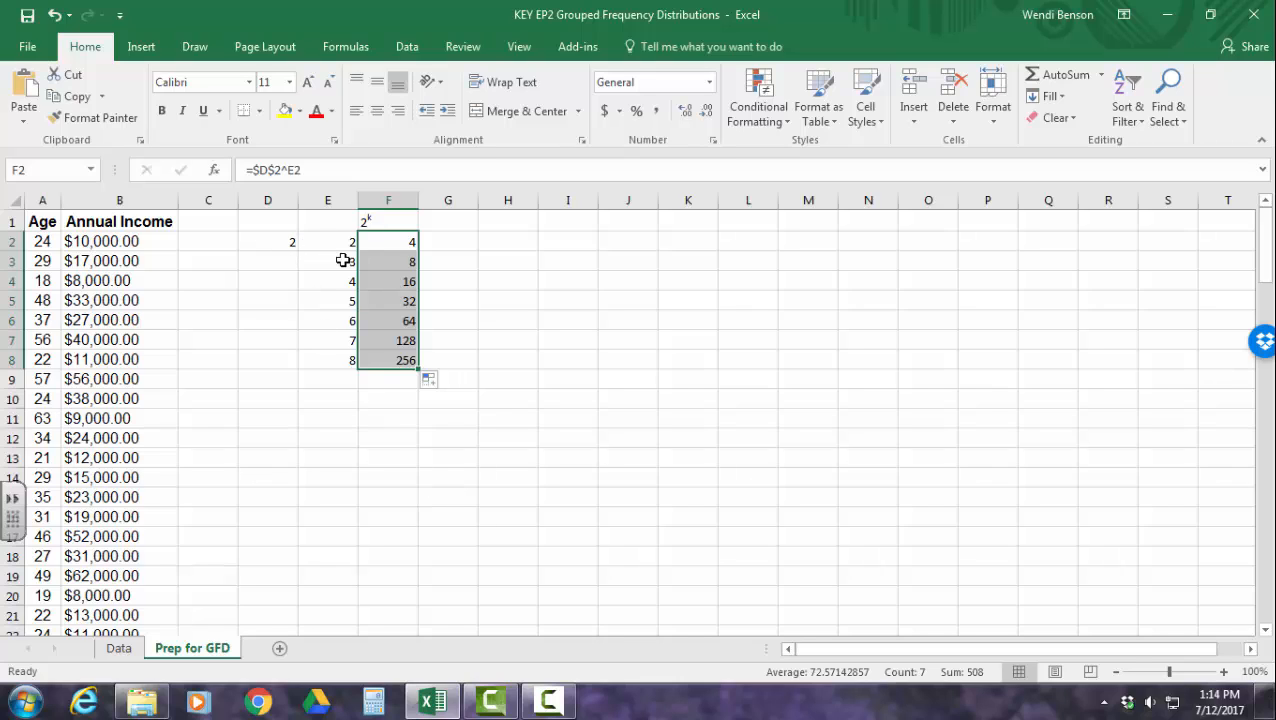
click(390, 262)
click(387, 281)
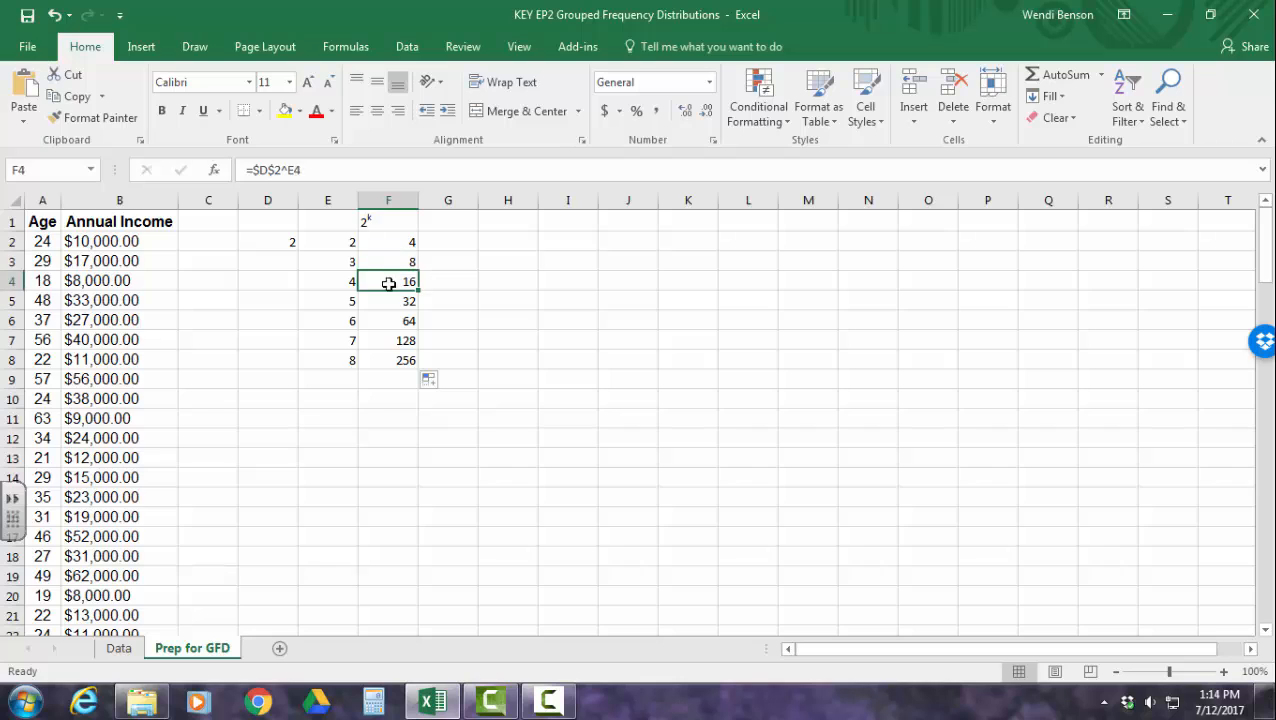
click(386, 300)
click(381, 321)
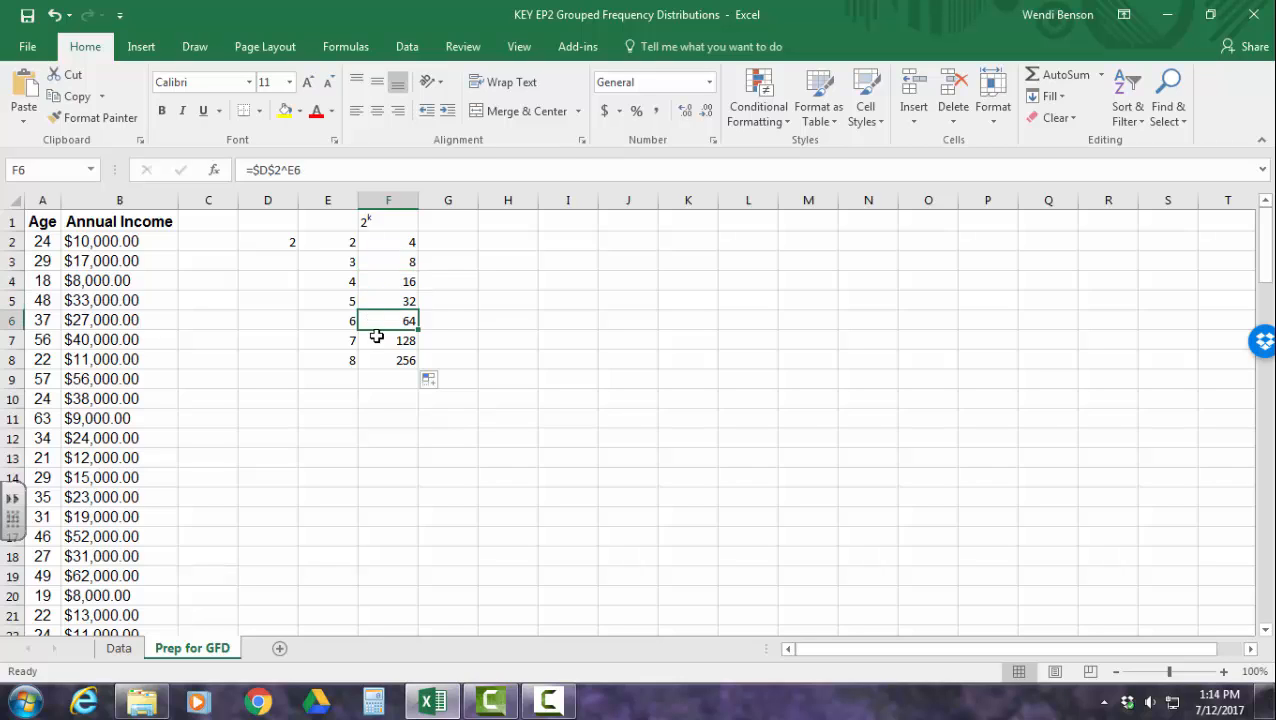
Check the copied power formulas in cells F7 and F8
click(374, 340)
click(374, 360)
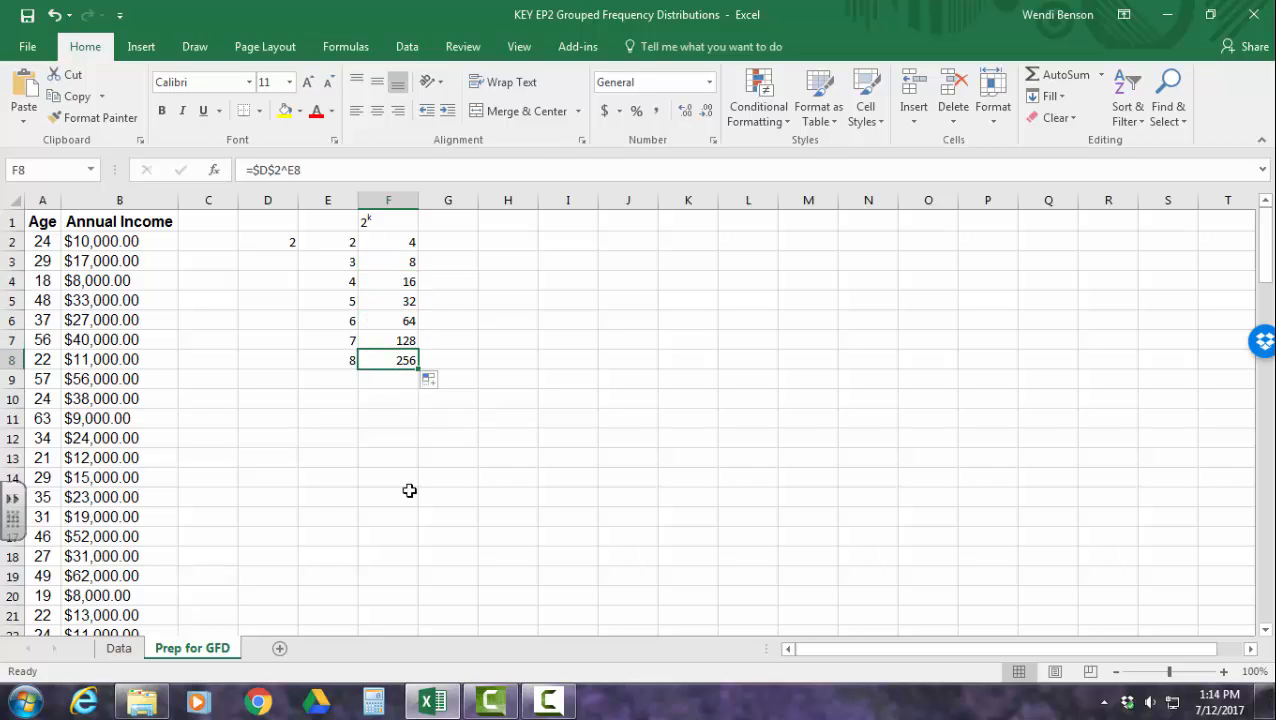
click(324, 437)
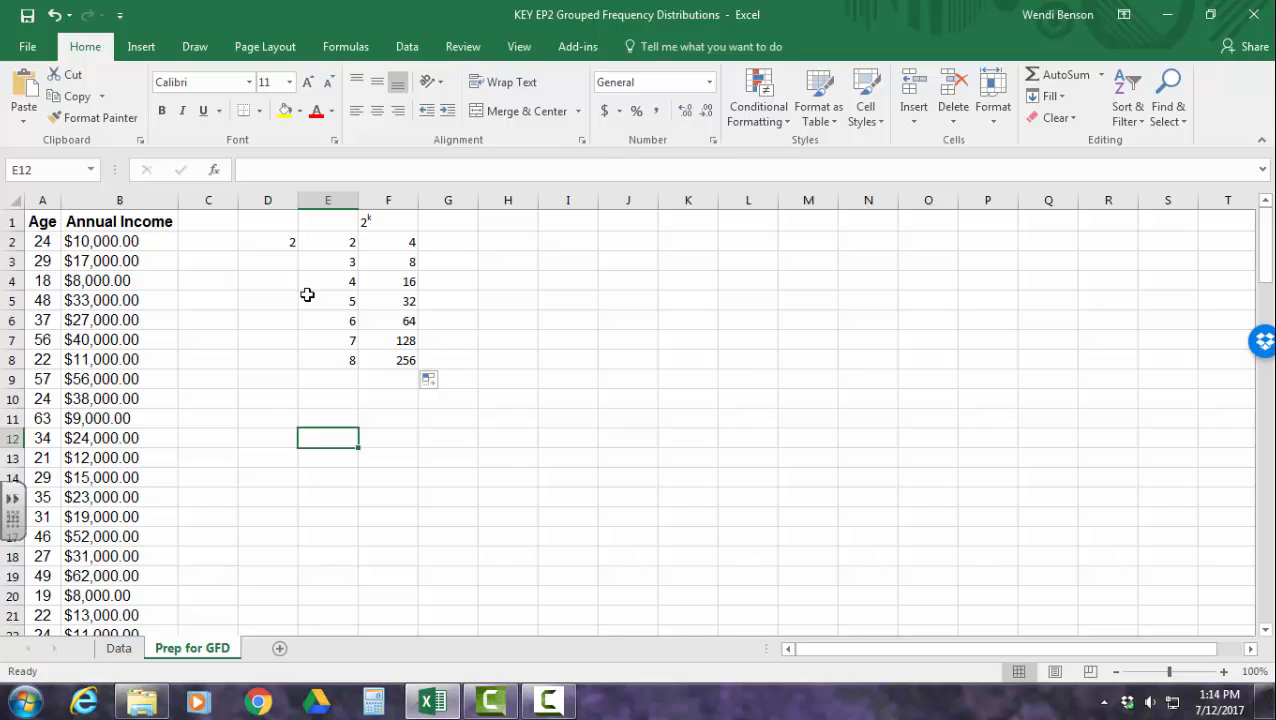
Highlight cells E7:F7, the row for k = 7, with a yellow fill
click(399, 318)
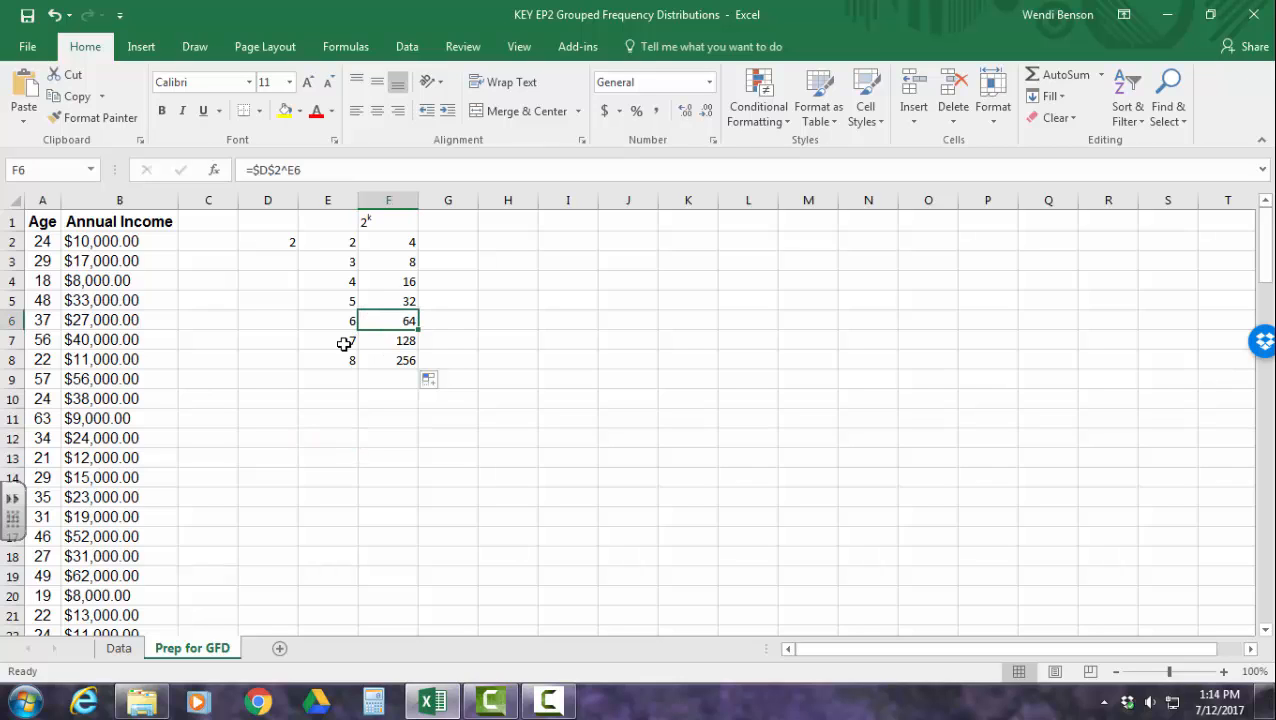
click(379, 343)
drag(343, 342, 376, 341)
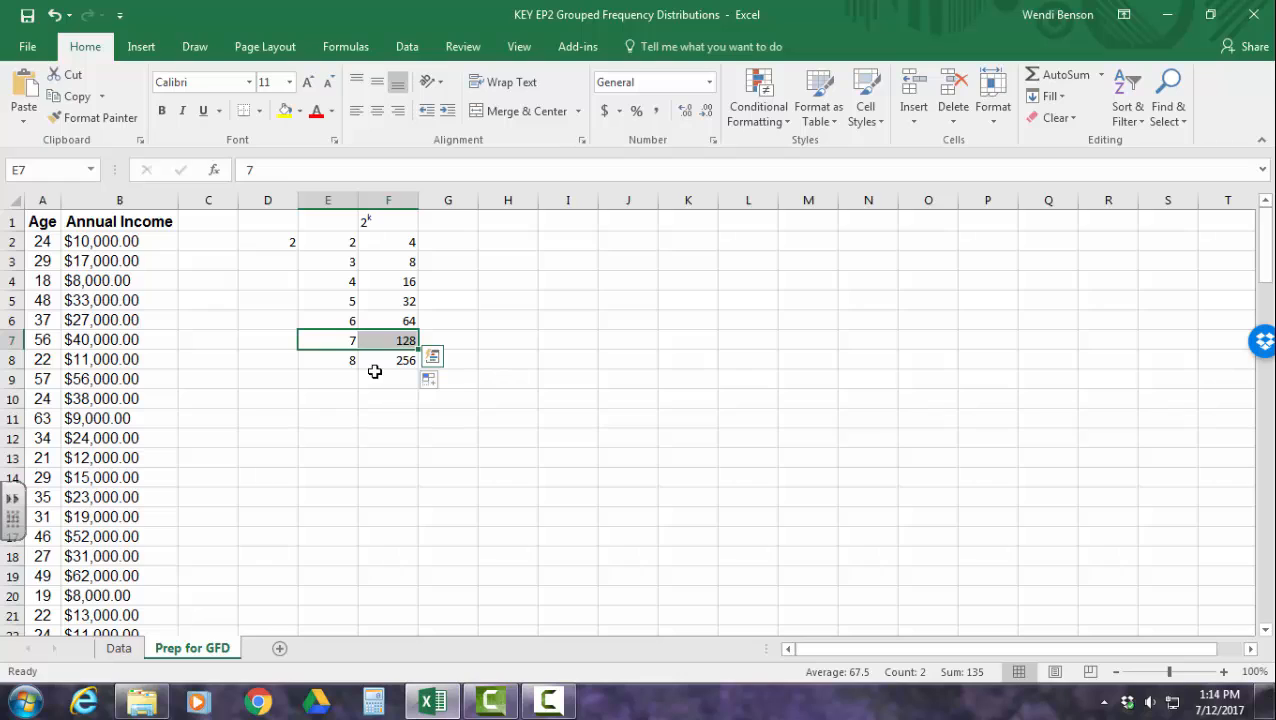
click(285, 111)
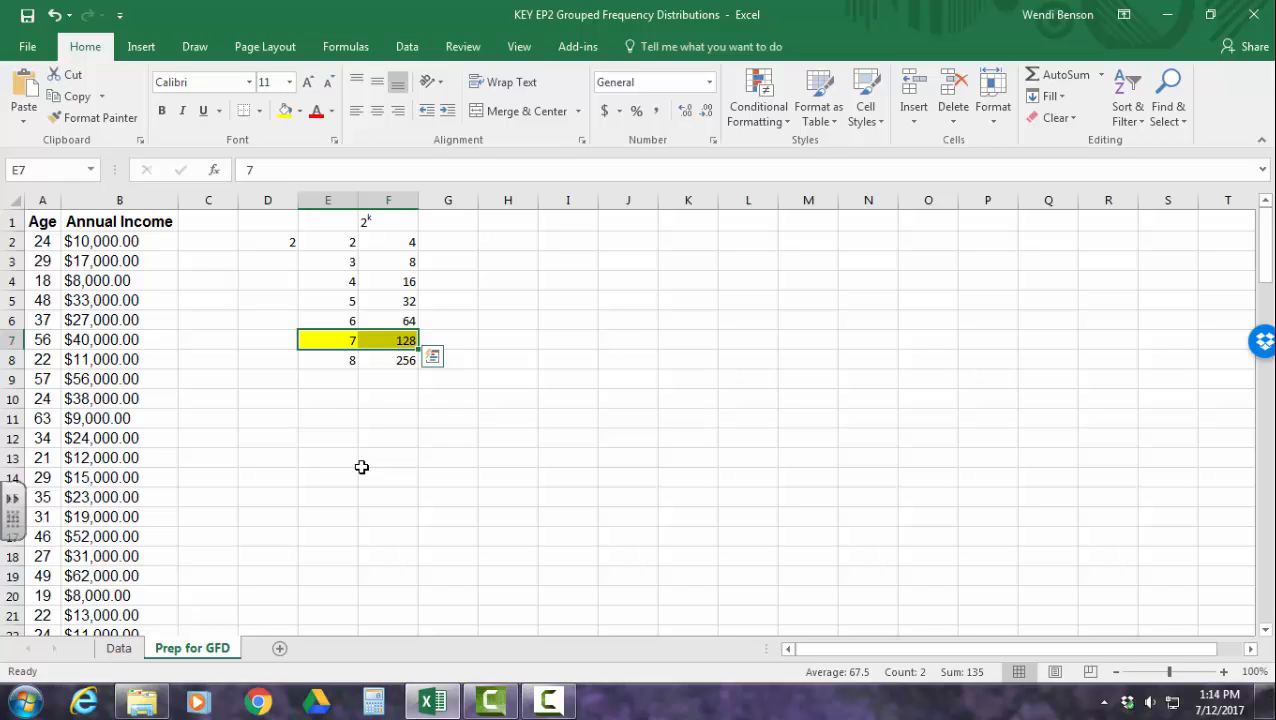
click(362, 467)
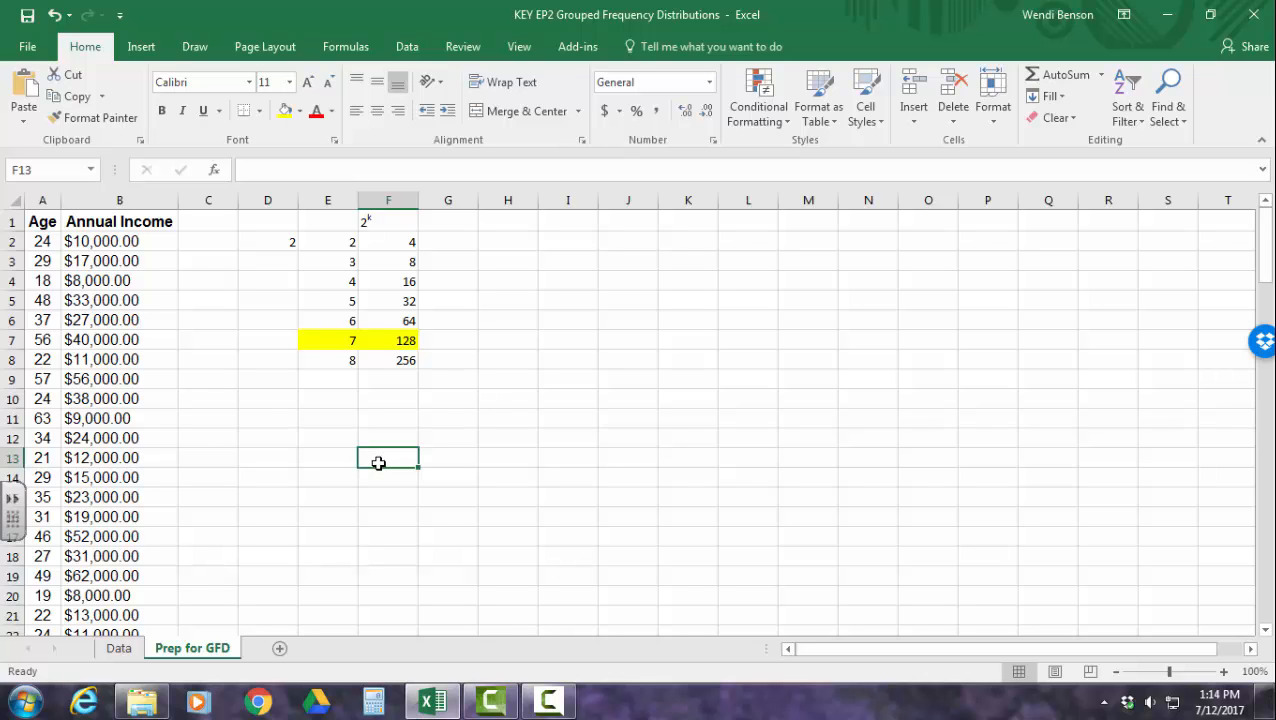
Freeze the top row so the column headings stay in view throughout the age and income data
scroll(276, 470, down, 16)
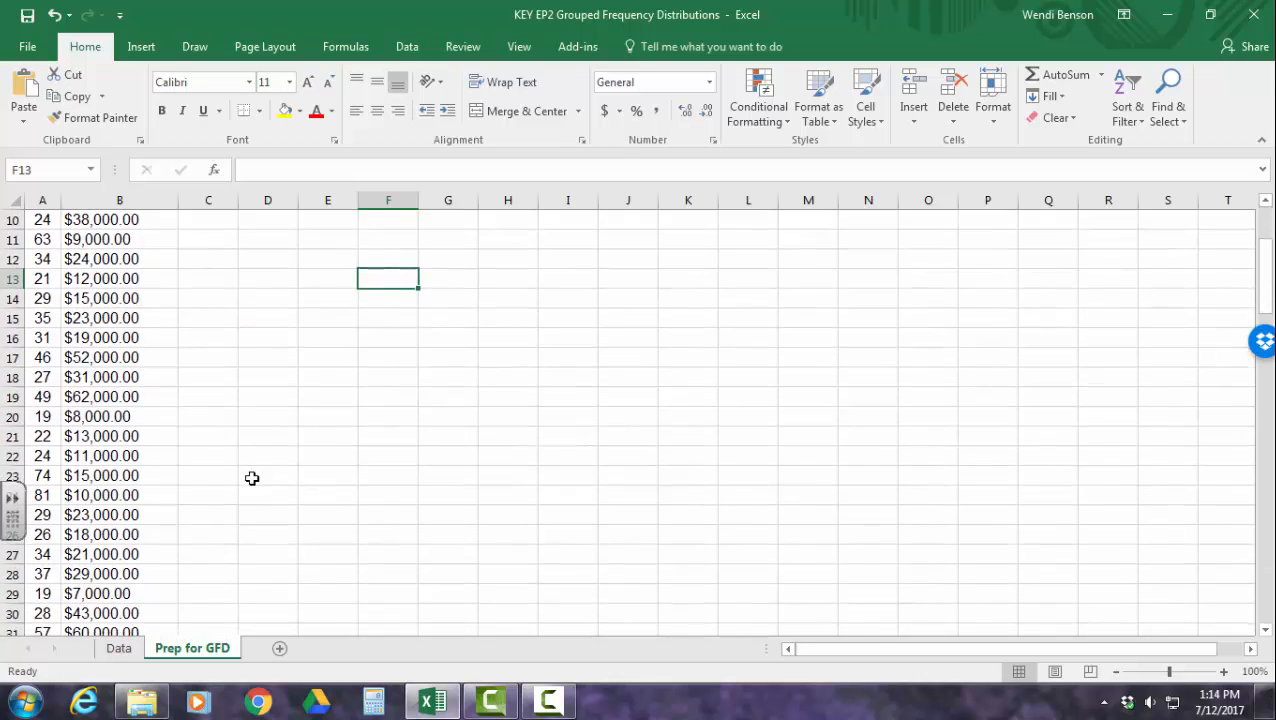
scroll(235, 472, down, 17)
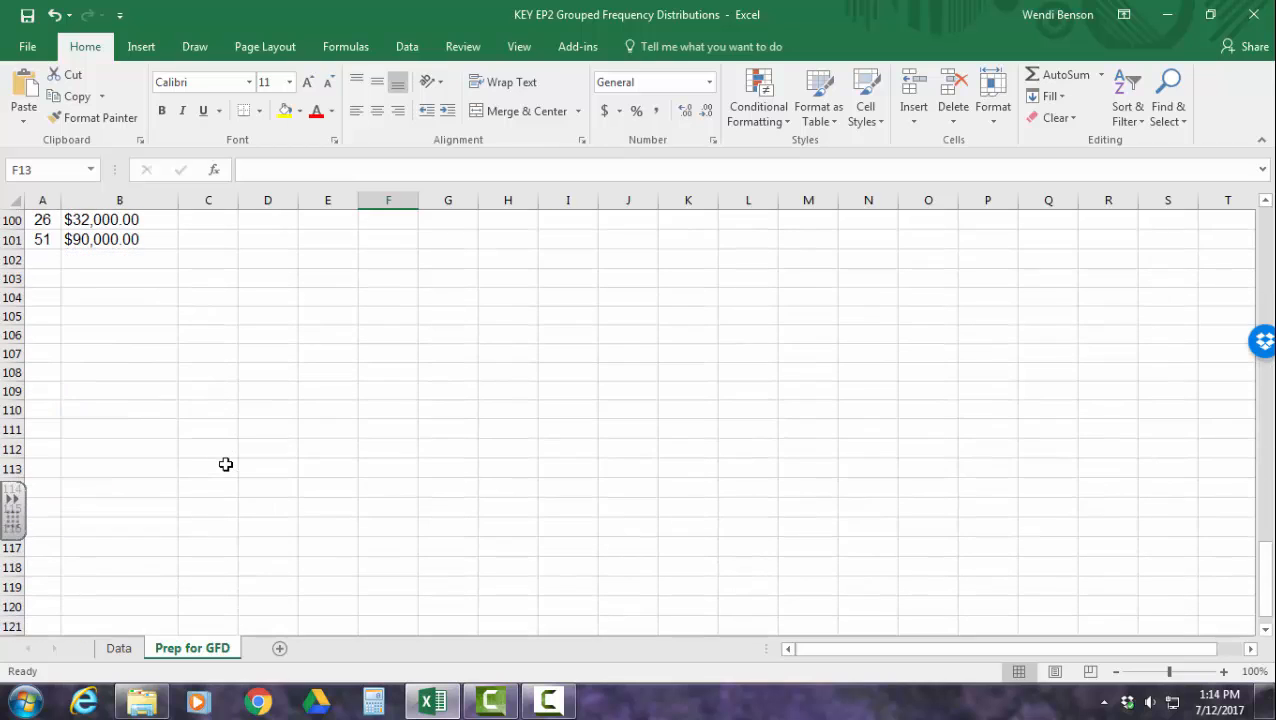
scroll(226, 466, up, 2)
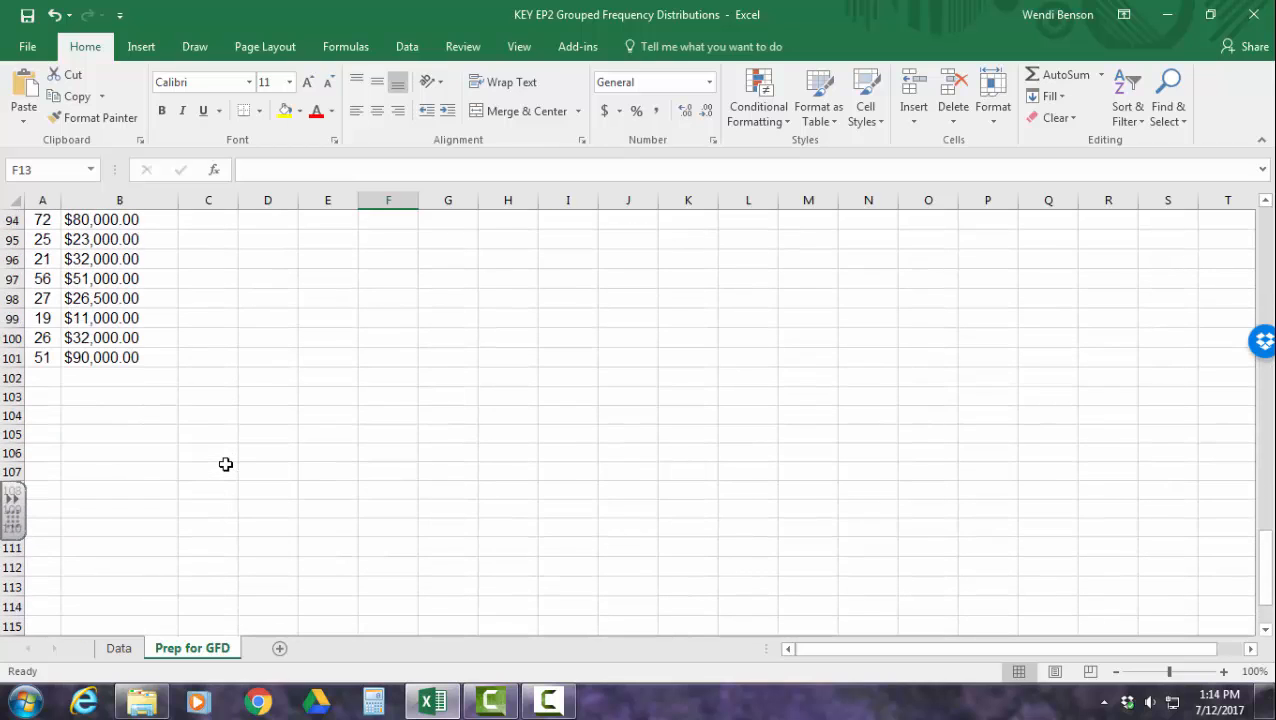
scroll(226, 464, up, 20)
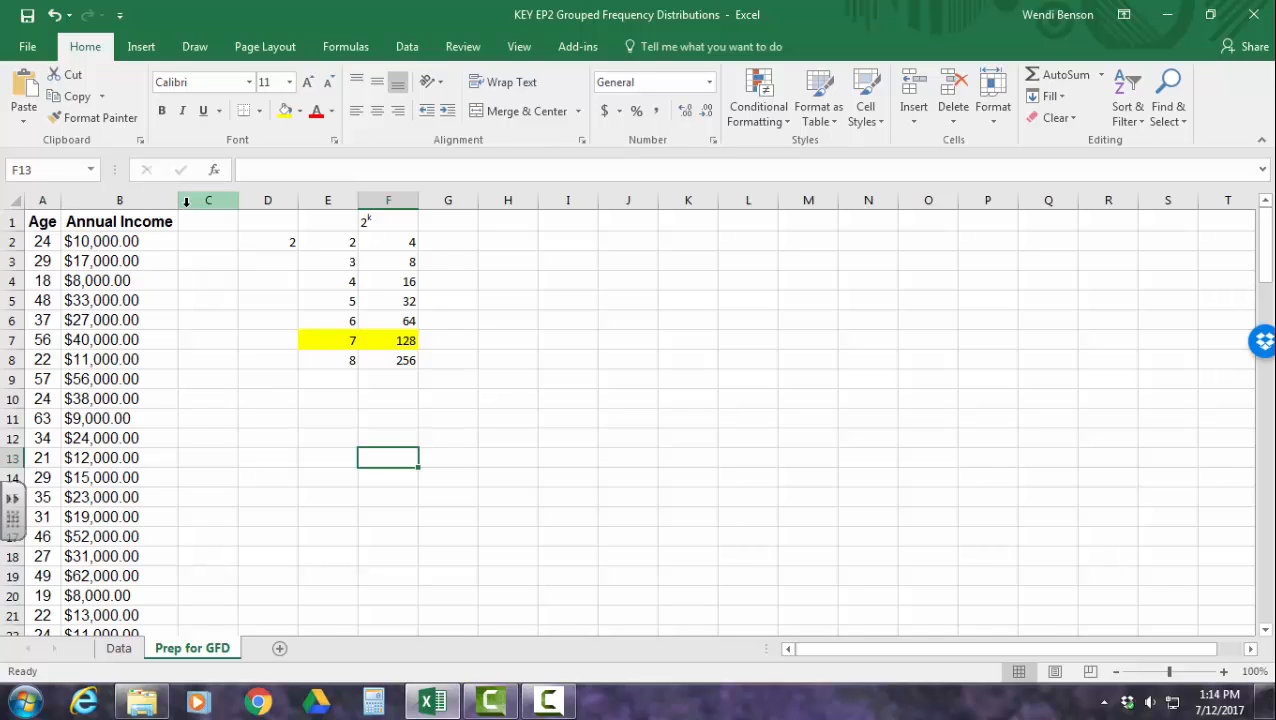
click(522, 45)
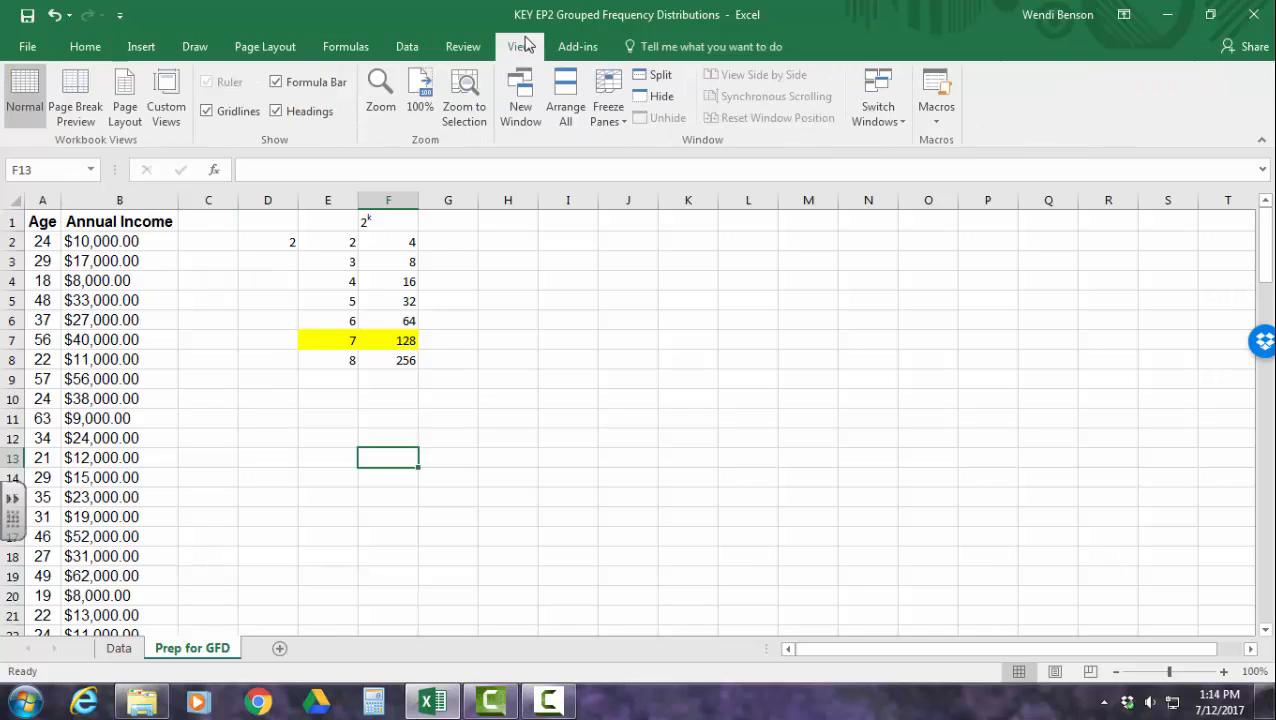
click(608, 108)
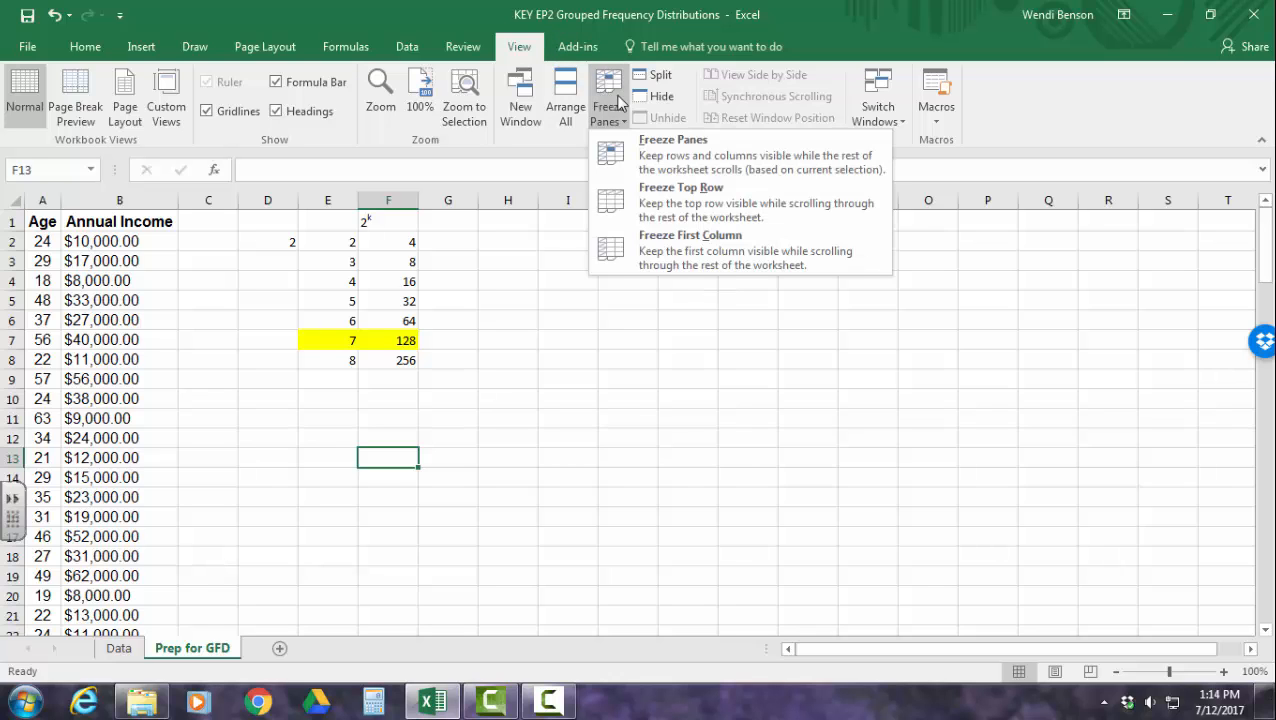
click(689, 198)
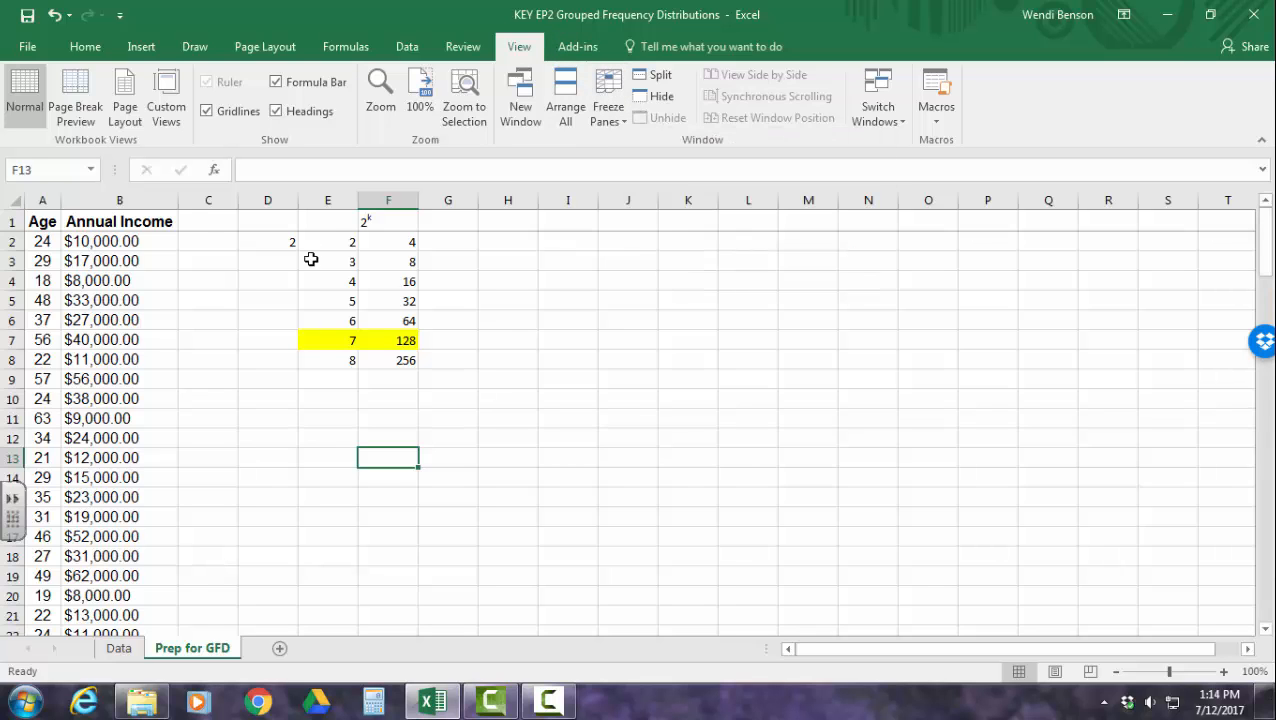
scroll(181, 253, down, 7)
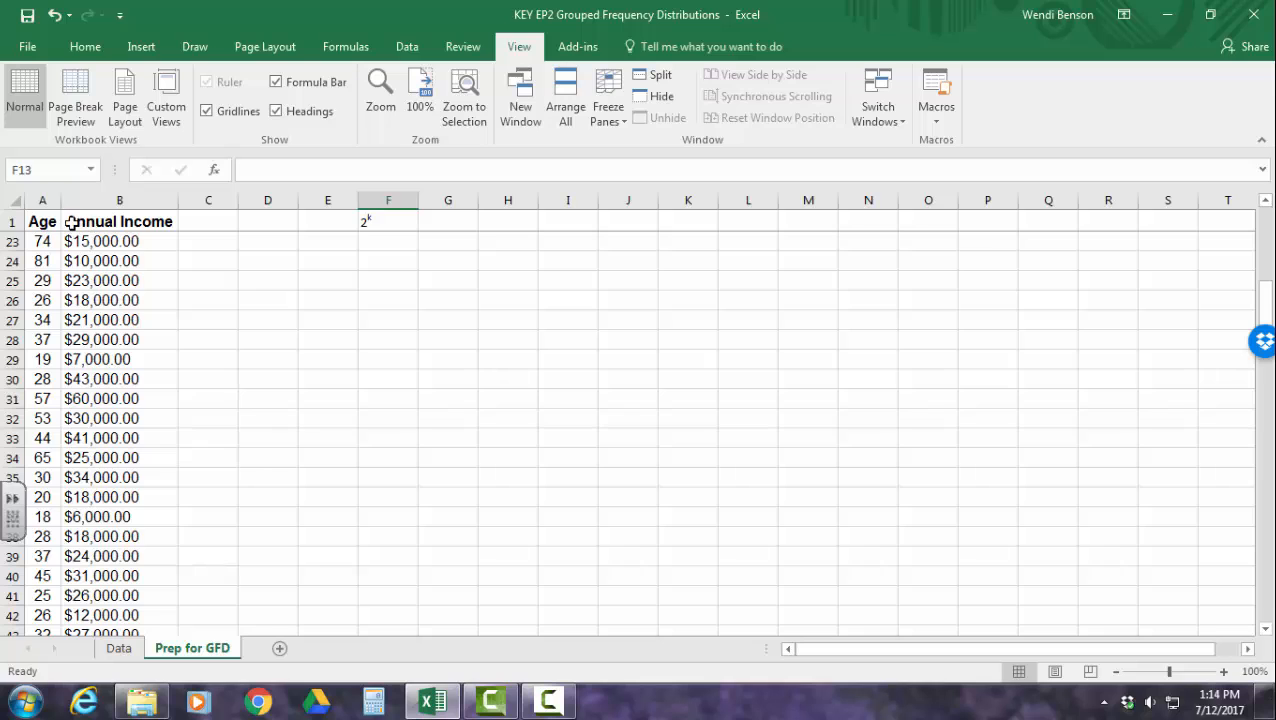
scroll(356, 358, up, 7)
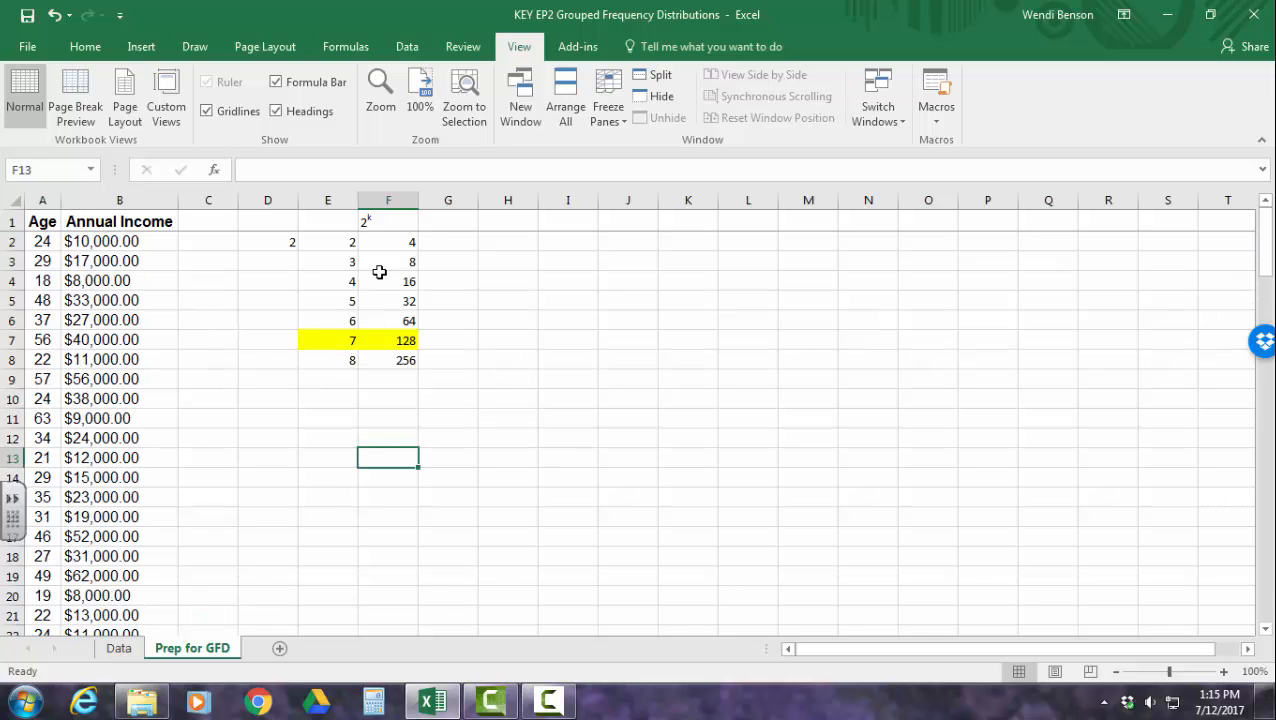
Append = 7 to the 2k heading in F1 and remove the superscript from the added text, keeping only the k raised
double_click(388, 221)
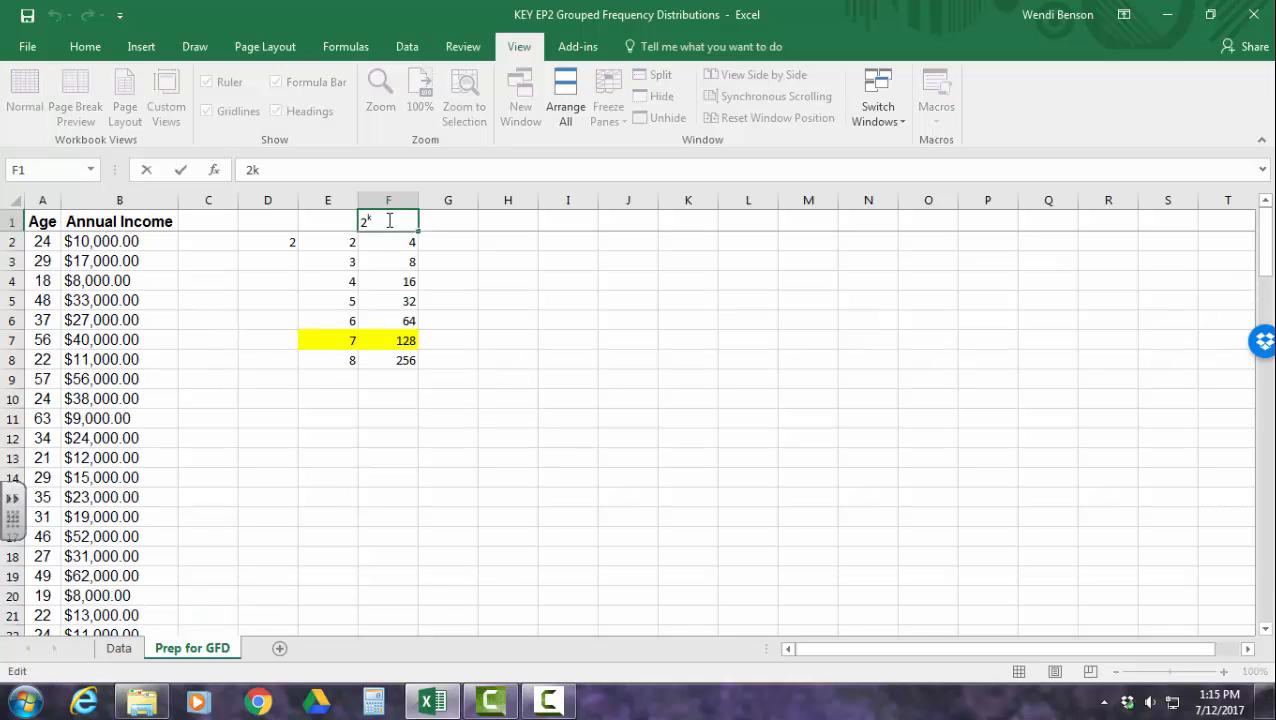
text(= 7)
drag(389, 221, 368, 221)
click(88, 48)
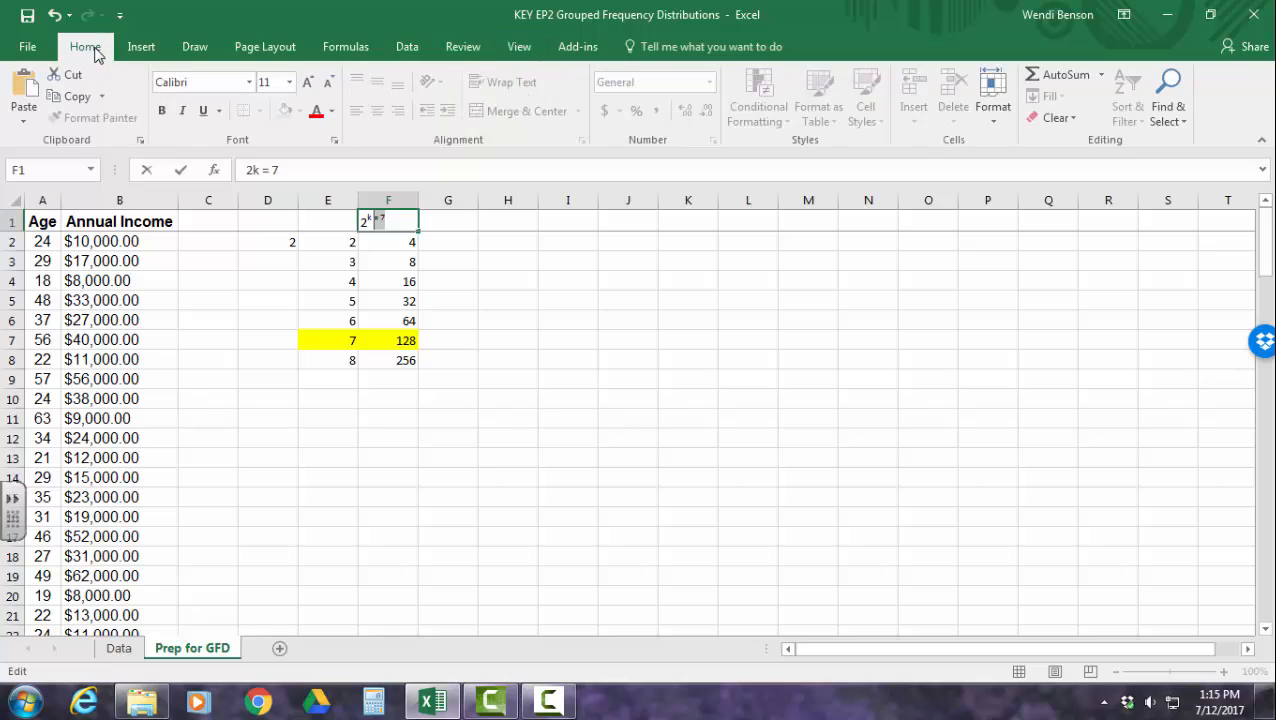
click(336, 146)
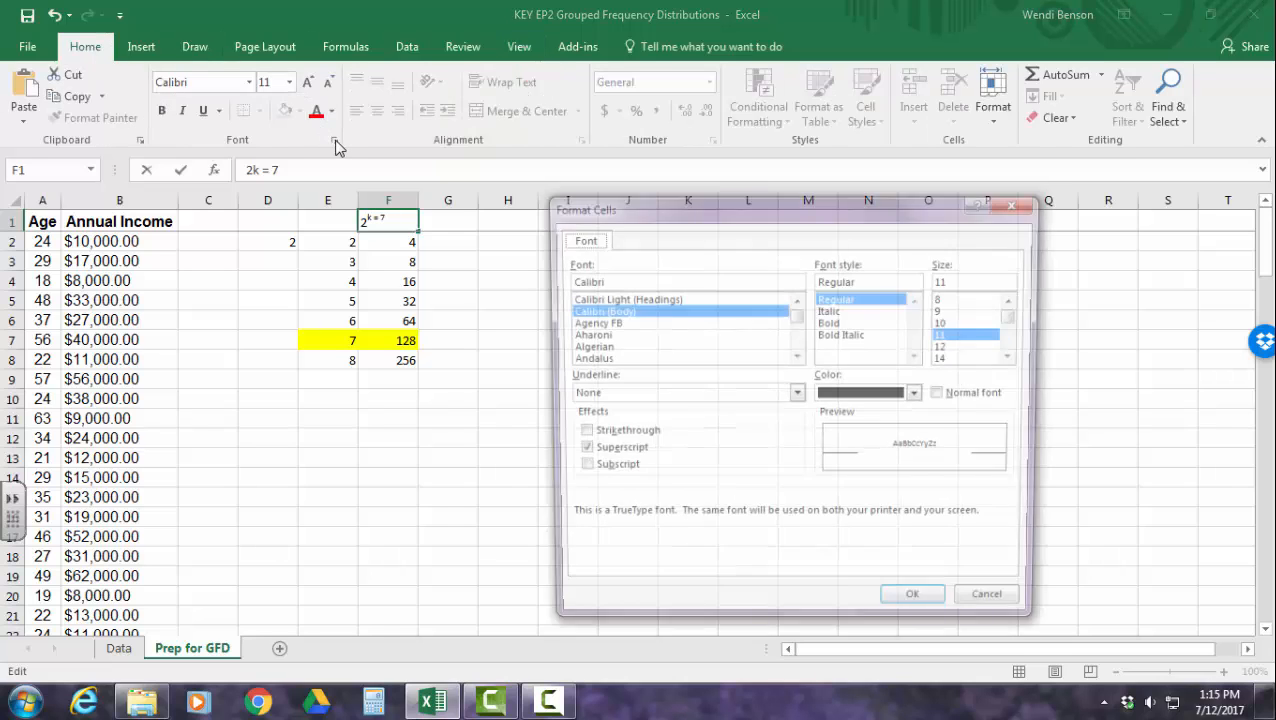
click(580, 453)
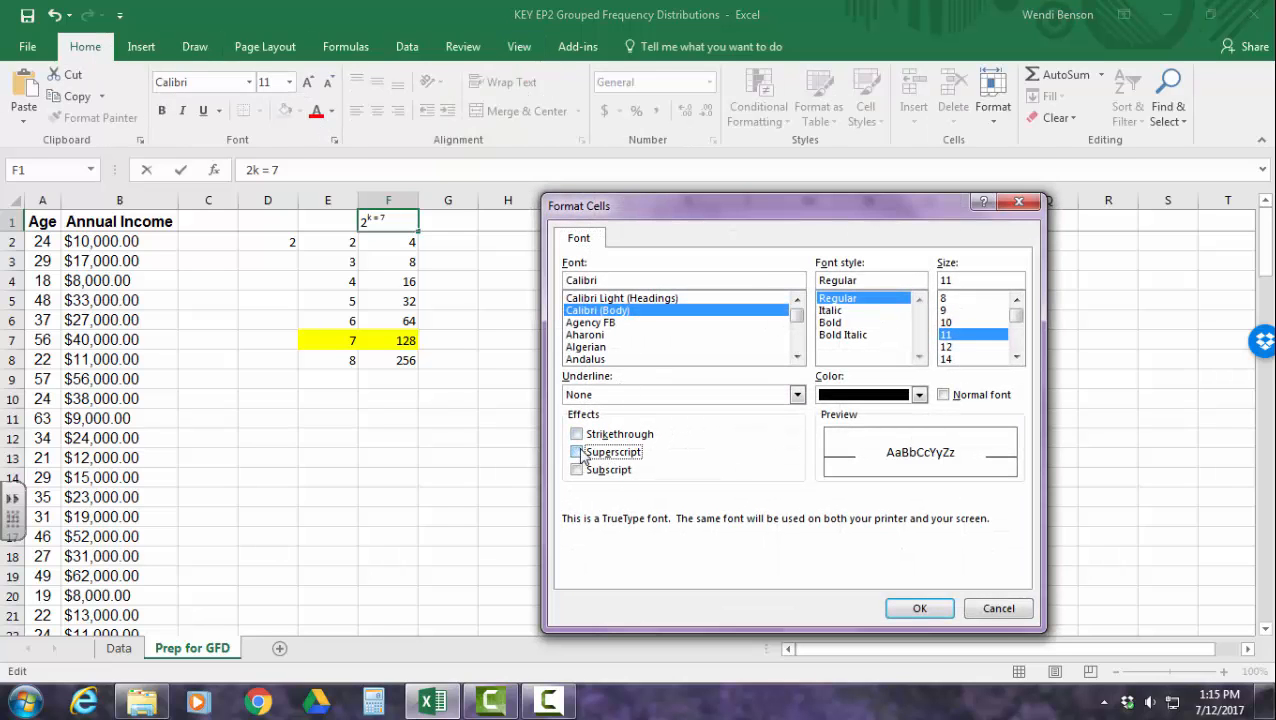
click(914, 610)
click(438, 472)
Enter the labels Min in C103 and Max in C104, below the end of the data
scroll(205, 424, down, 20)
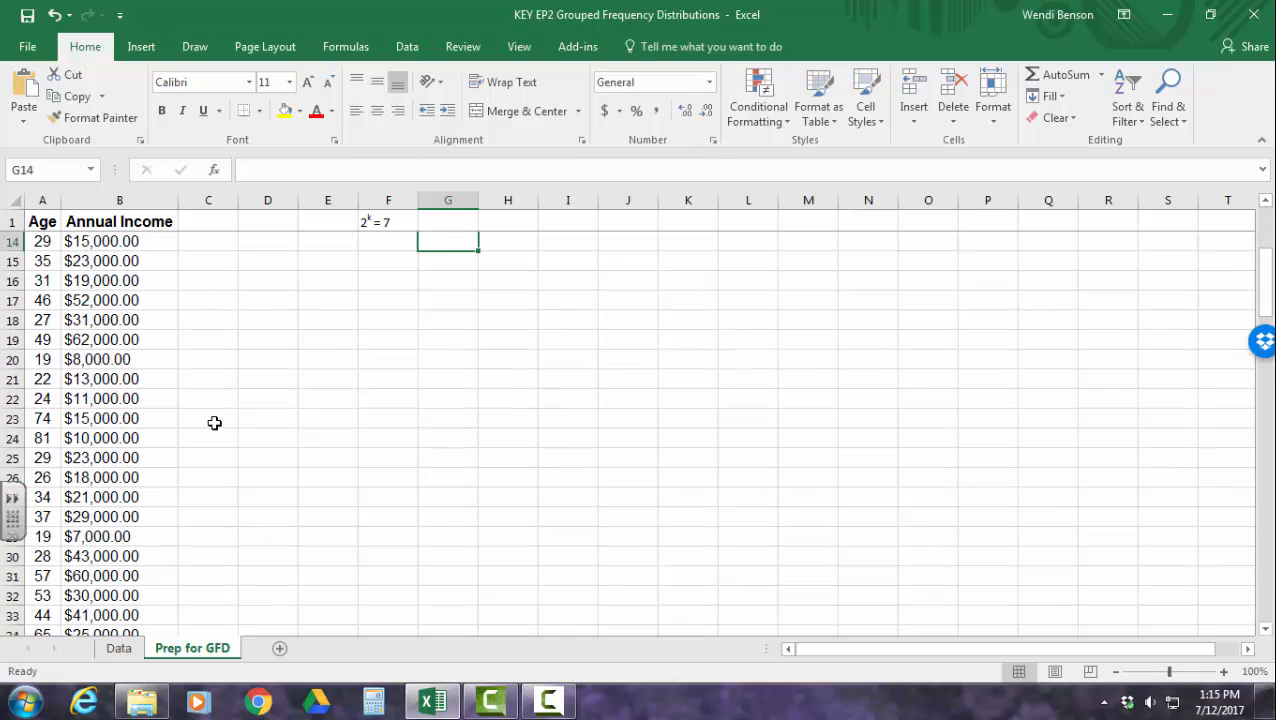
scroll(208, 420, down, 11)
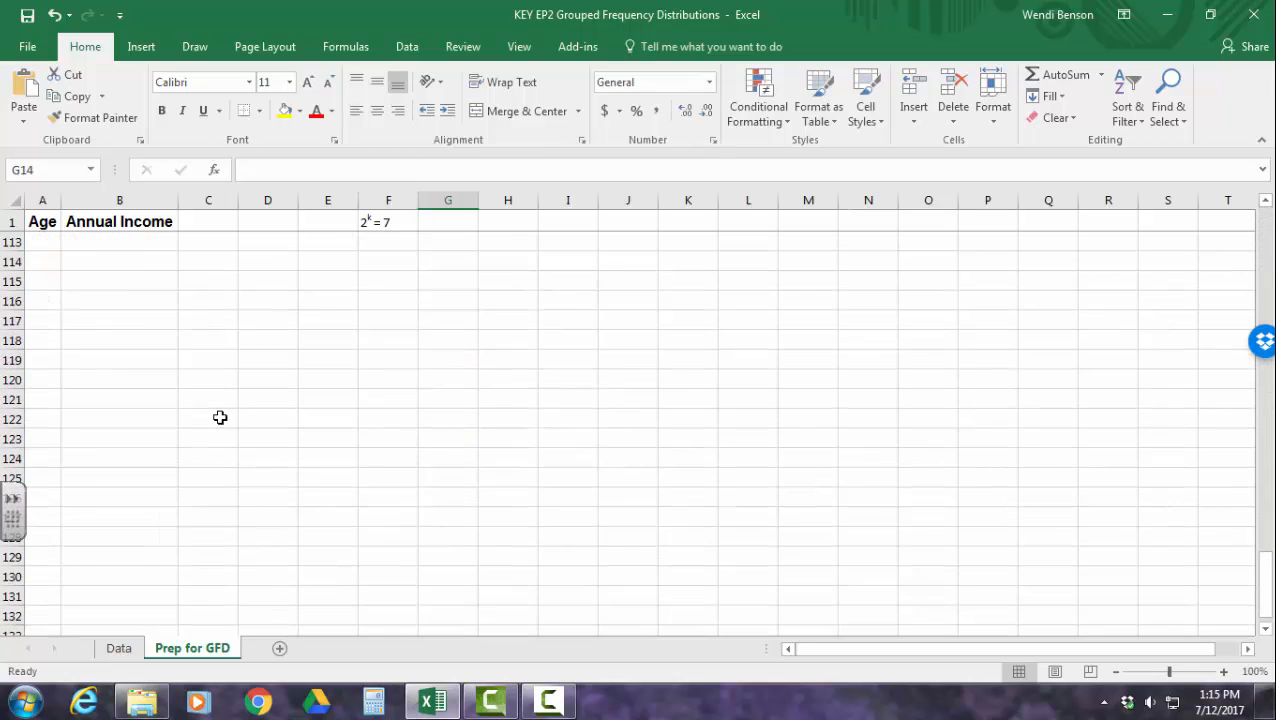
scroll(219, 418, up, 6)
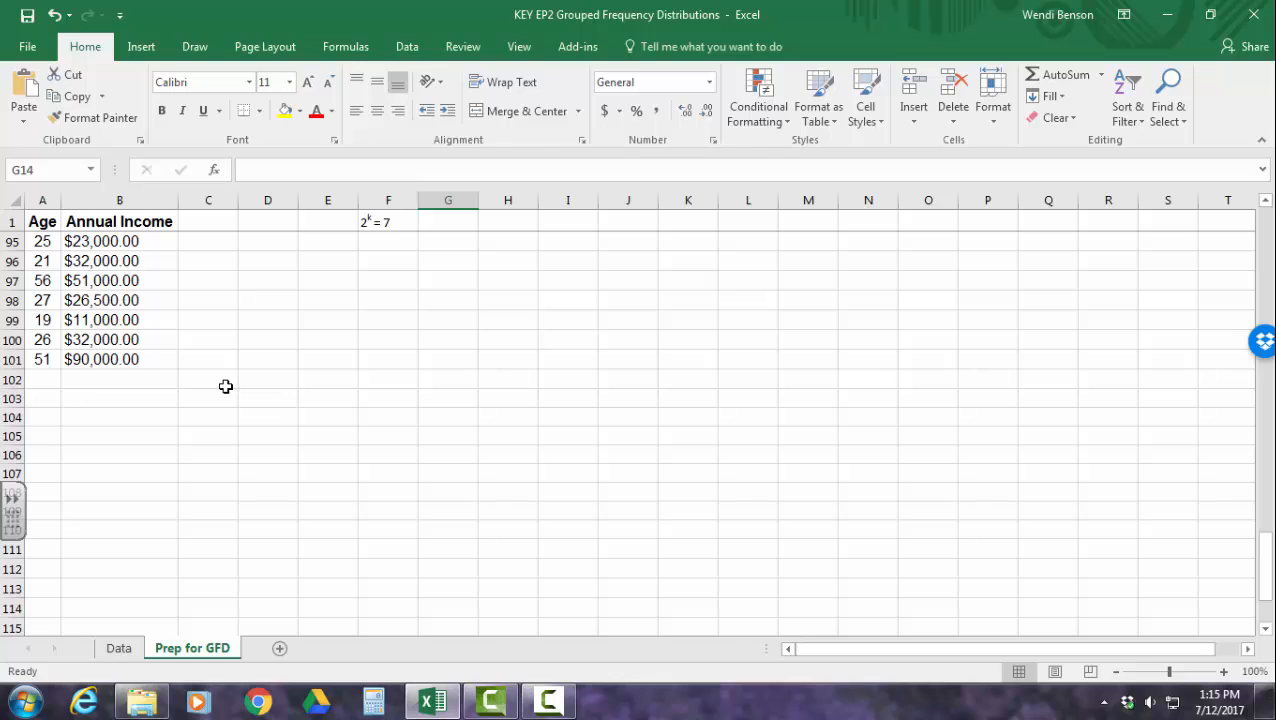
click(226, 386)
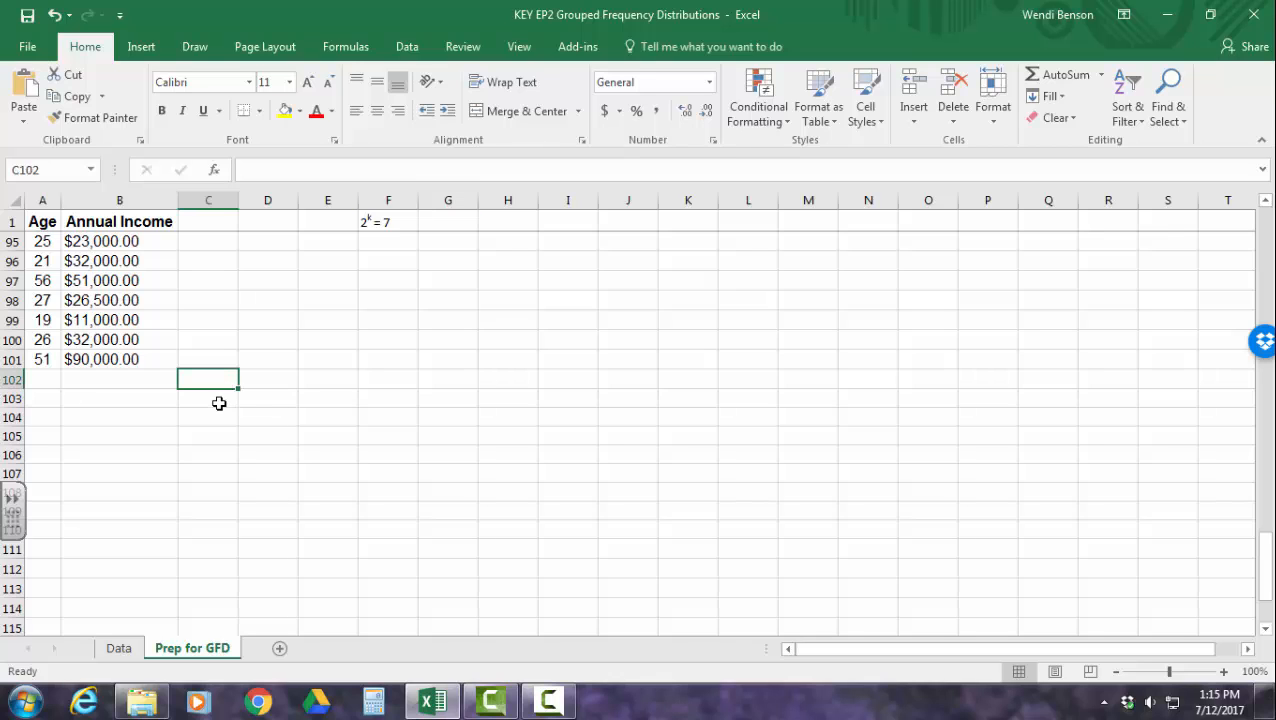
click(217, 402)
text(Min)
key(Return)
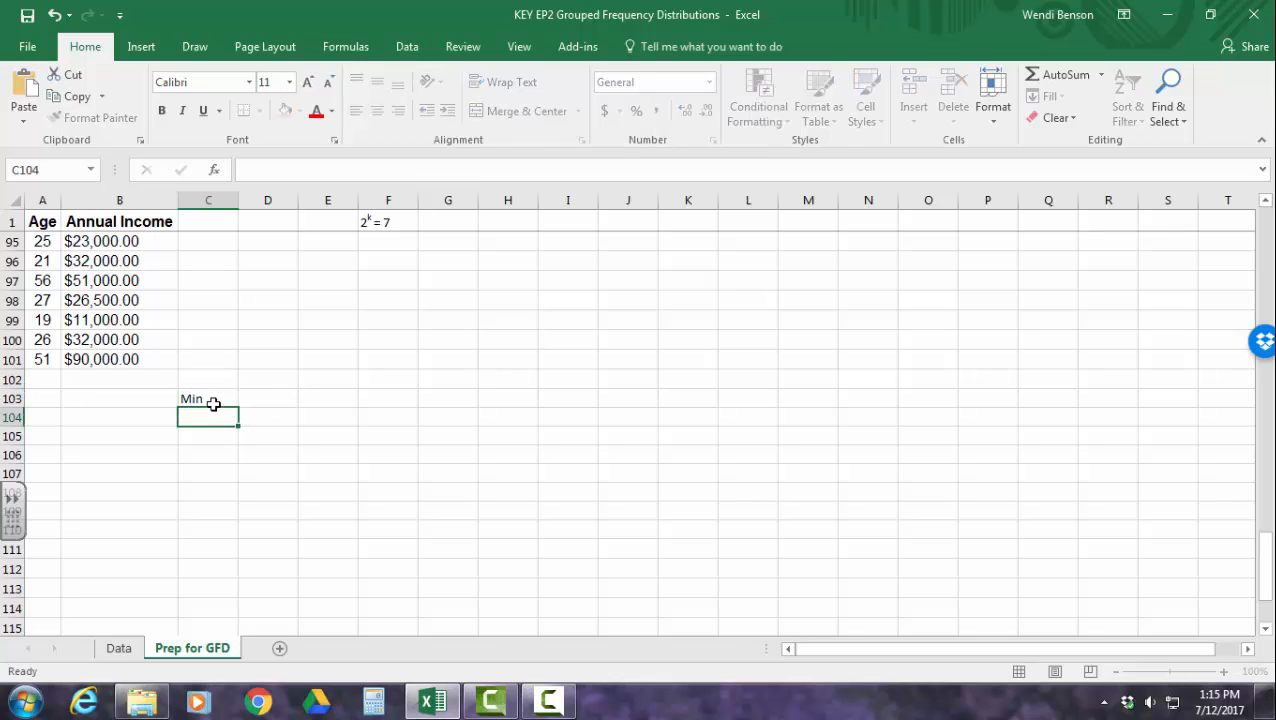
text(Max)
key(Return)
key(Return)
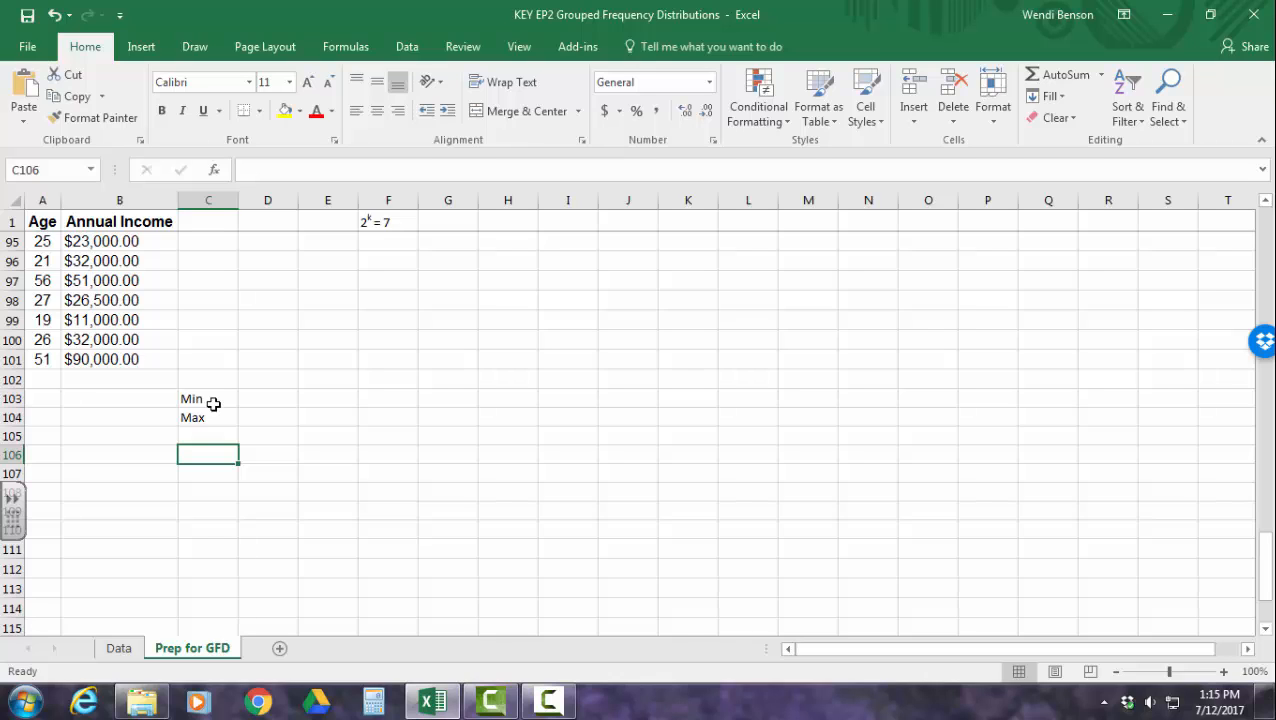
Enter the label Max - Min in cell C106
text(Max)
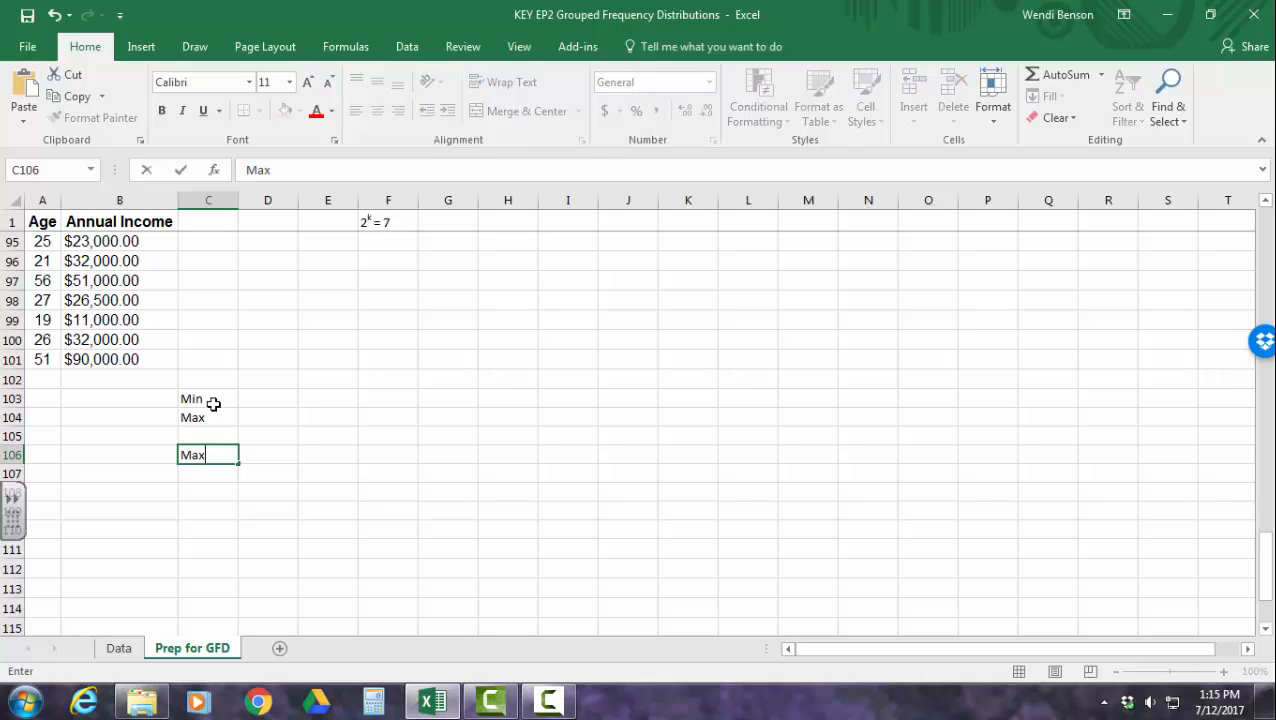
text( - Min)
key(Return)
key(Return)
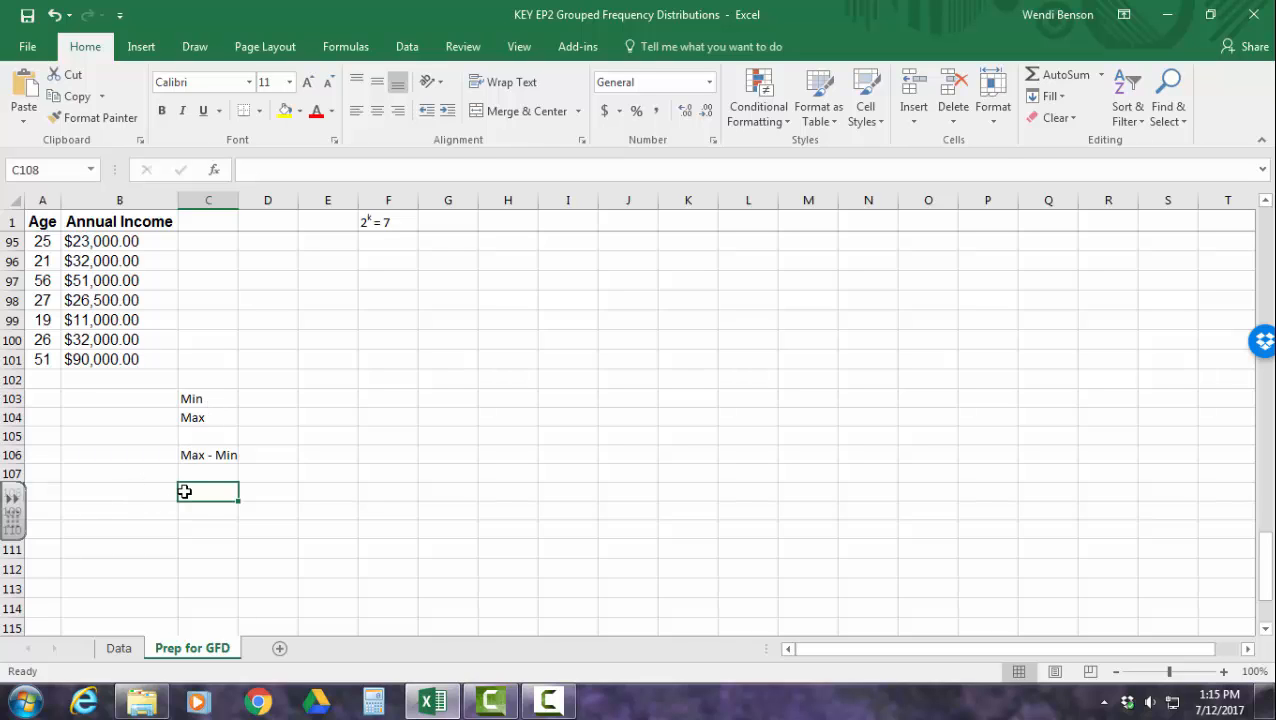
Enter the labels Start Width Age in C108 and Start Width Income in C109, and auto-fit column C to them
text(Start Width)
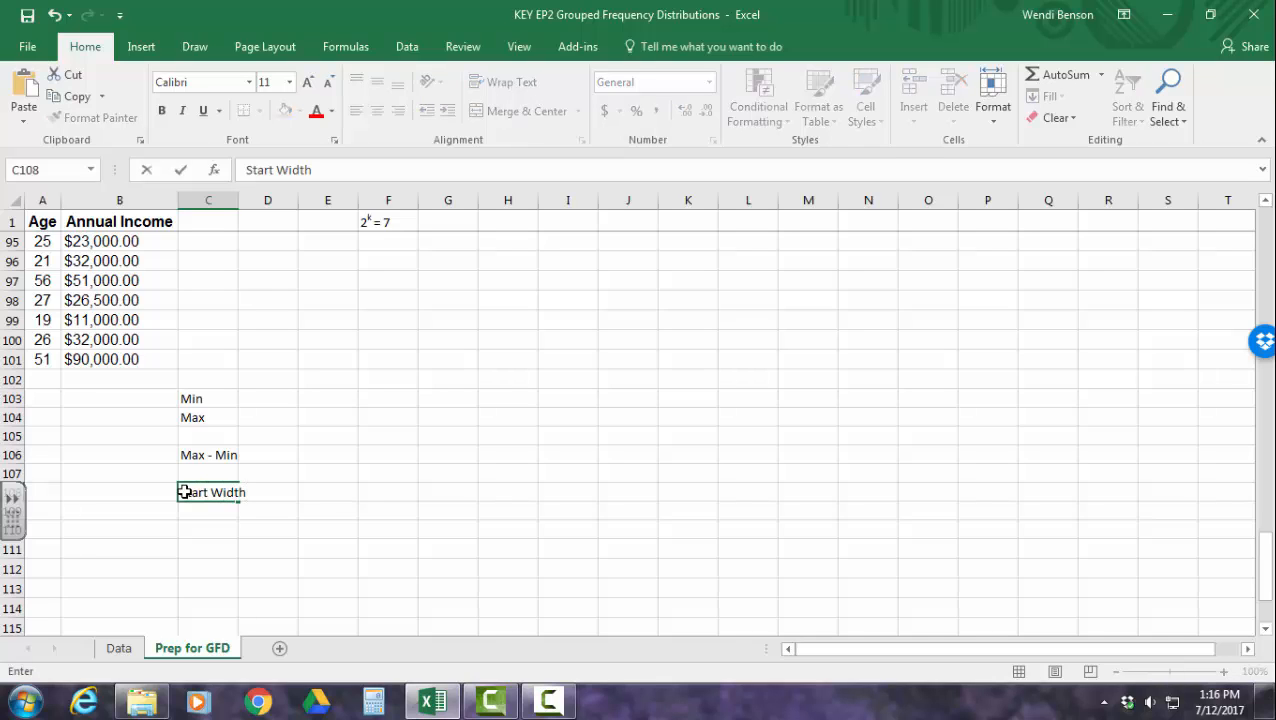
text( Age)
key(Return)
text(Start )
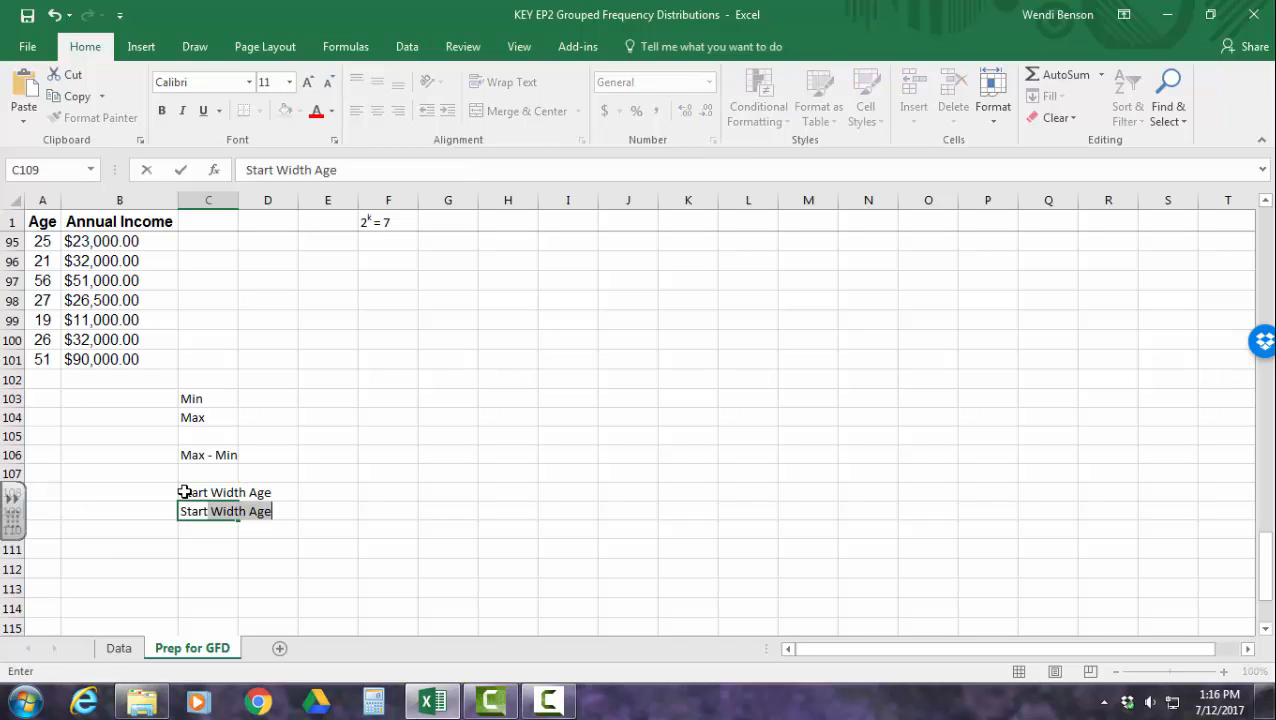
text(Width Income)
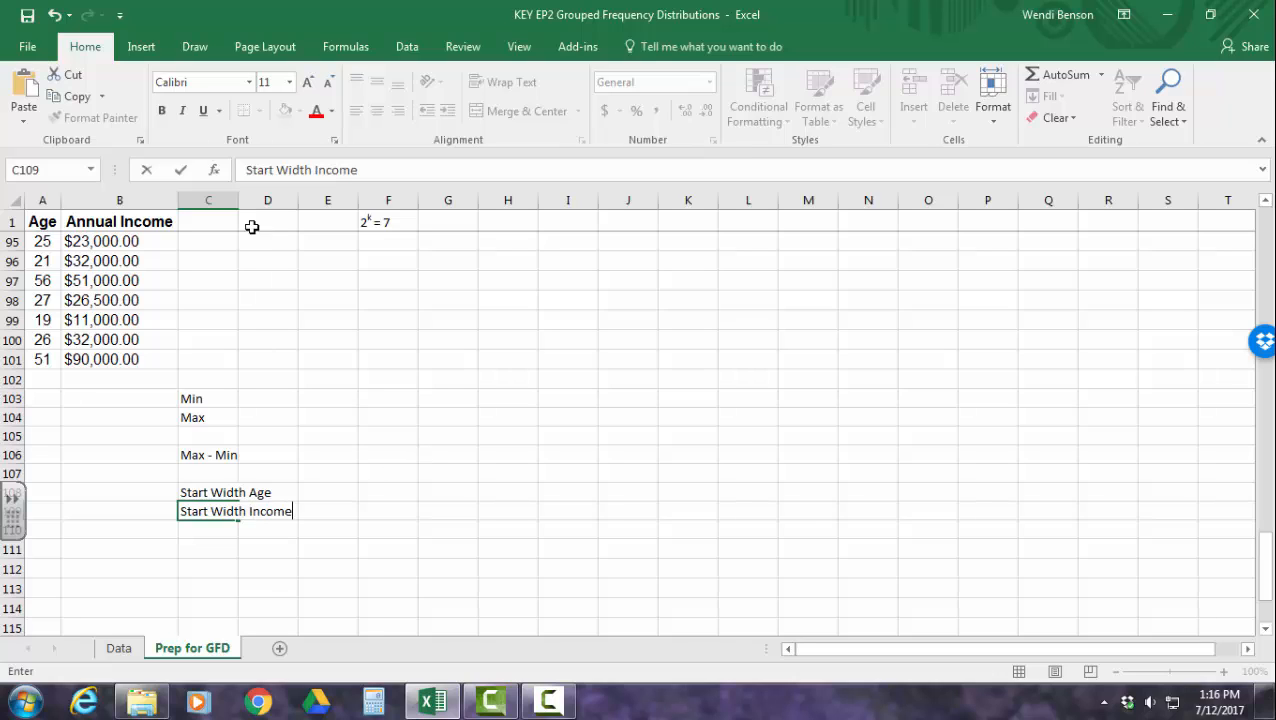
click(275, 258)
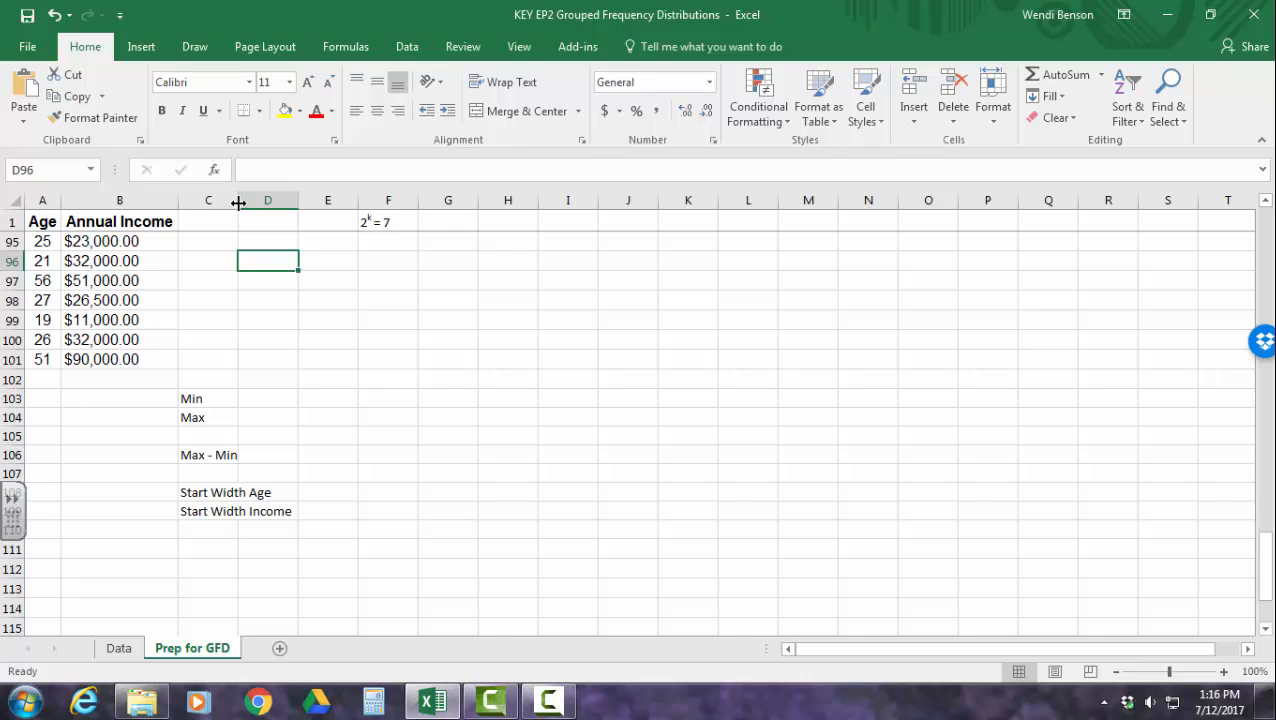
double_click(238, 203)
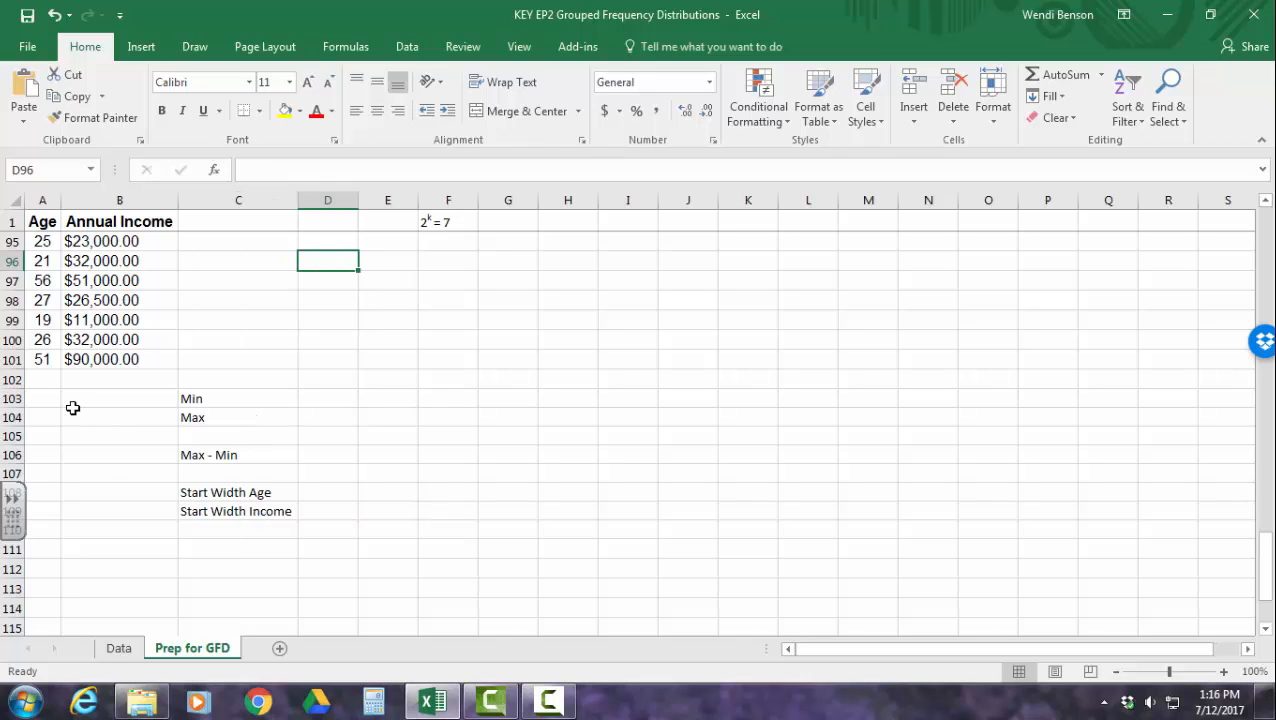
Calculate the minimum age in A103 with the MIN function over A2:A101
click(42, 398)
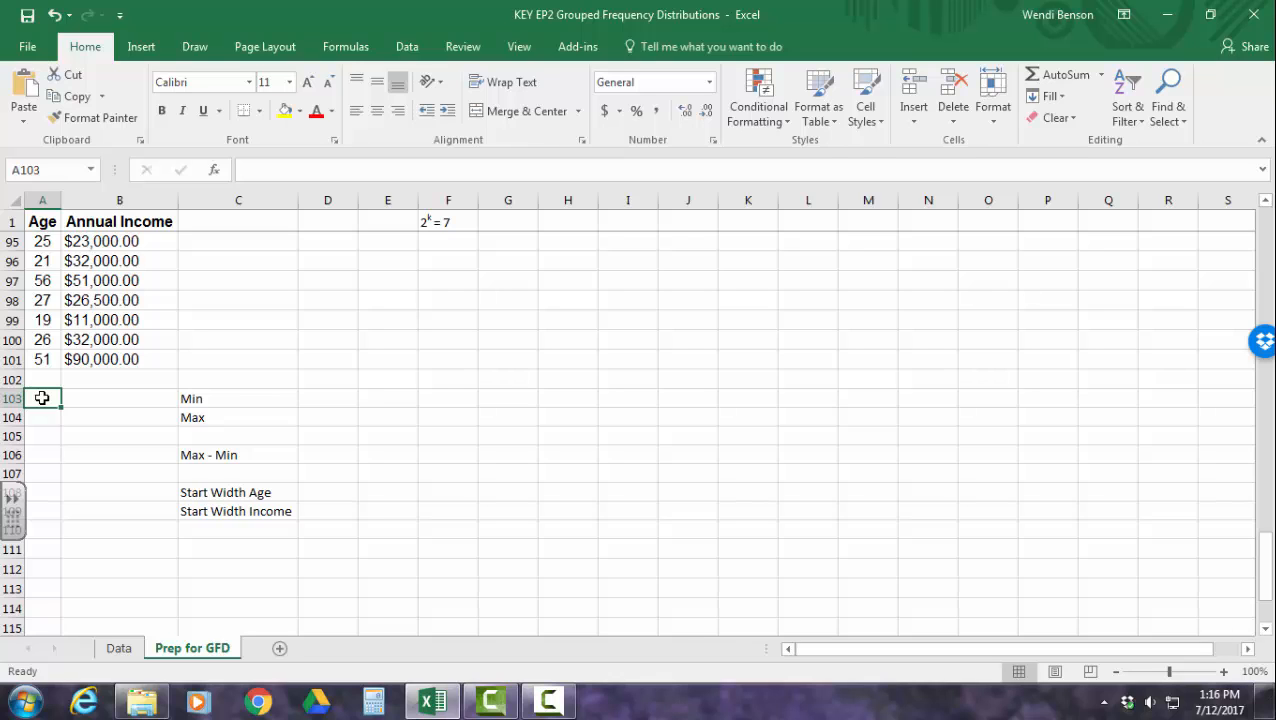
text(=)
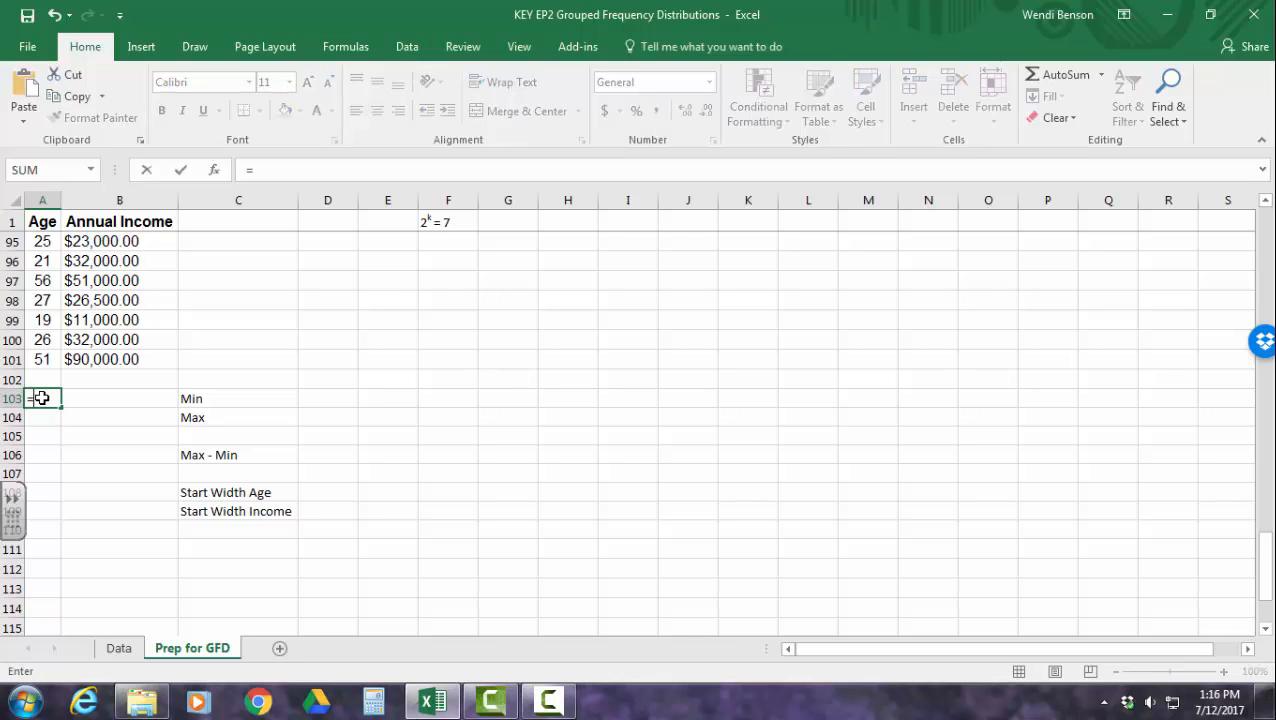
text(min)
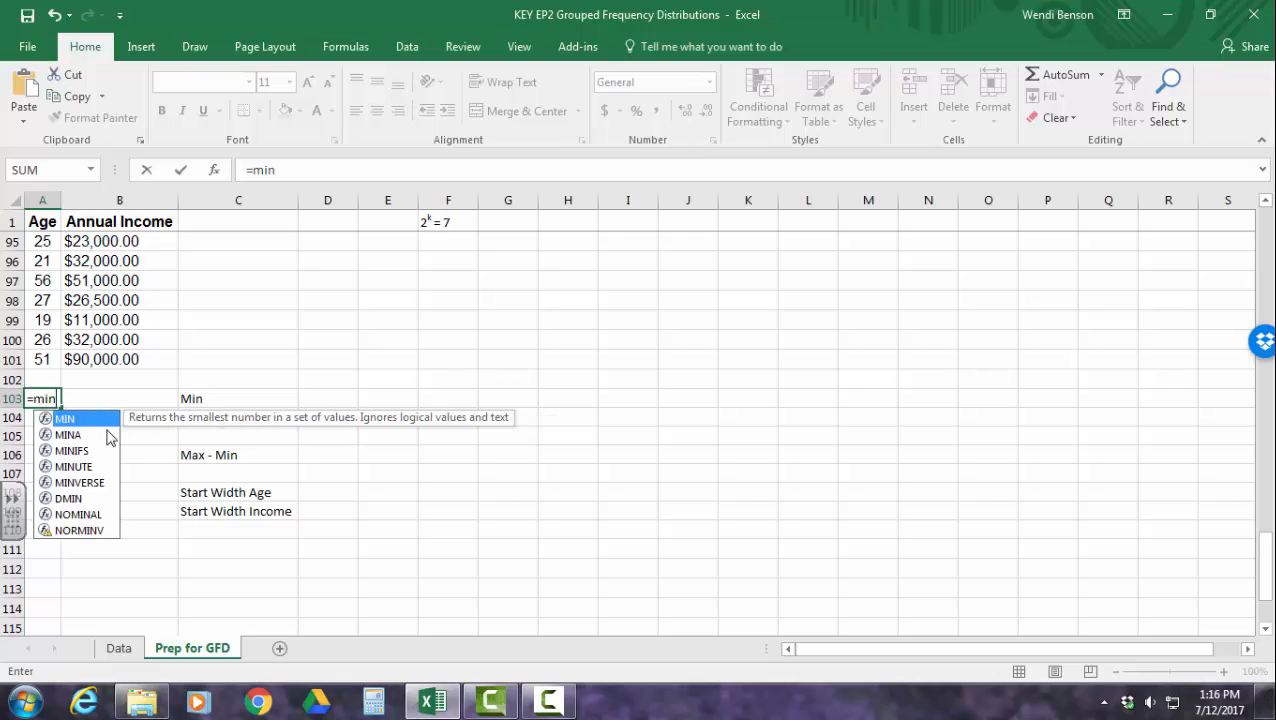
double_click(75, 424)
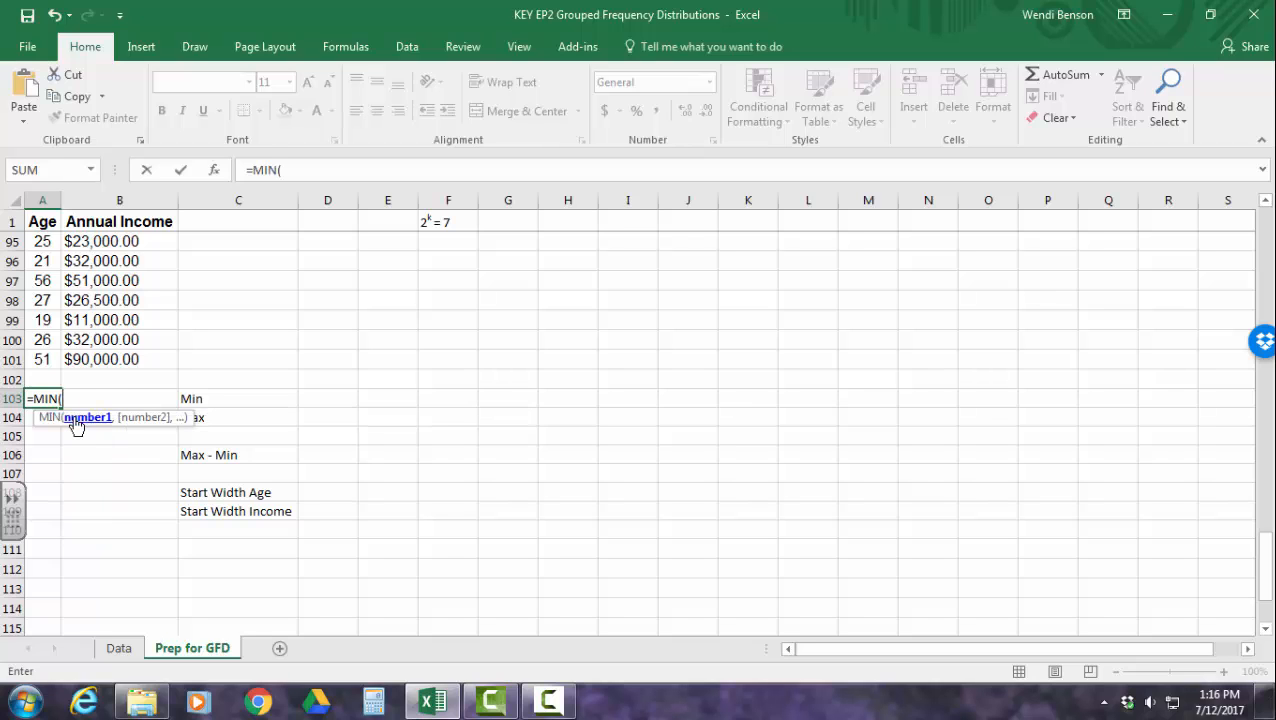
drag(38, 359, 34, 236)
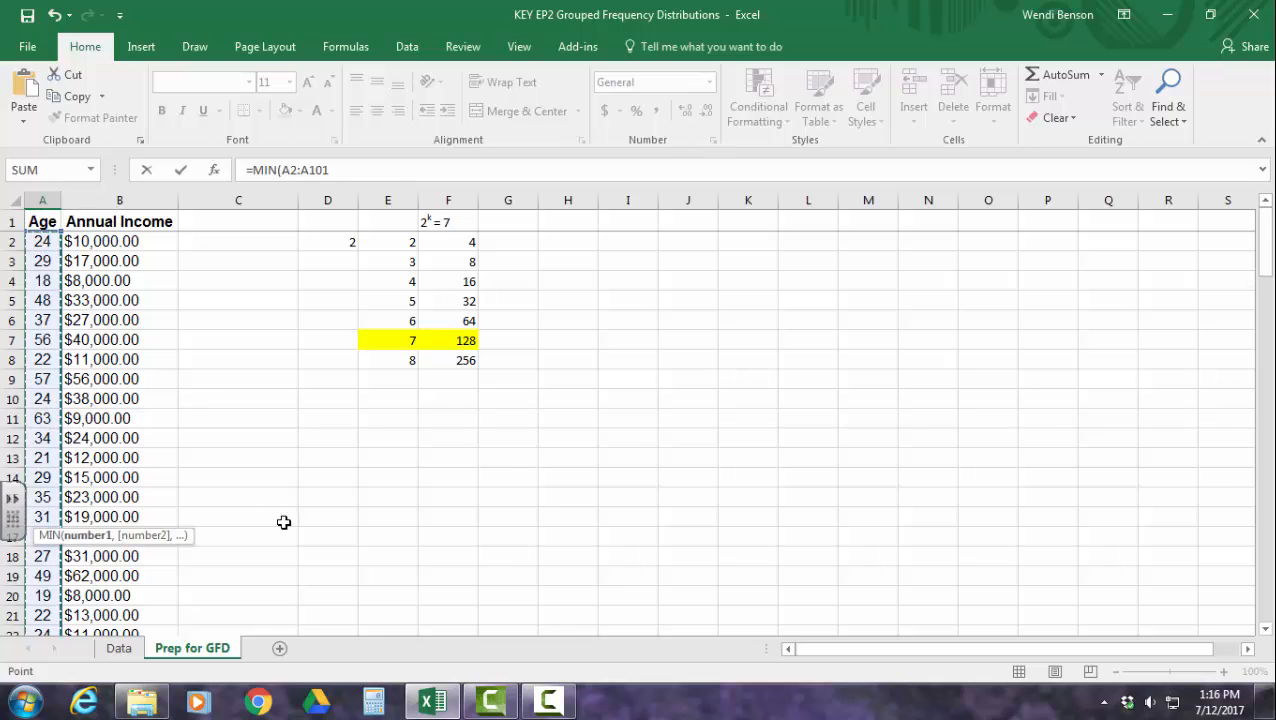
key(Return)
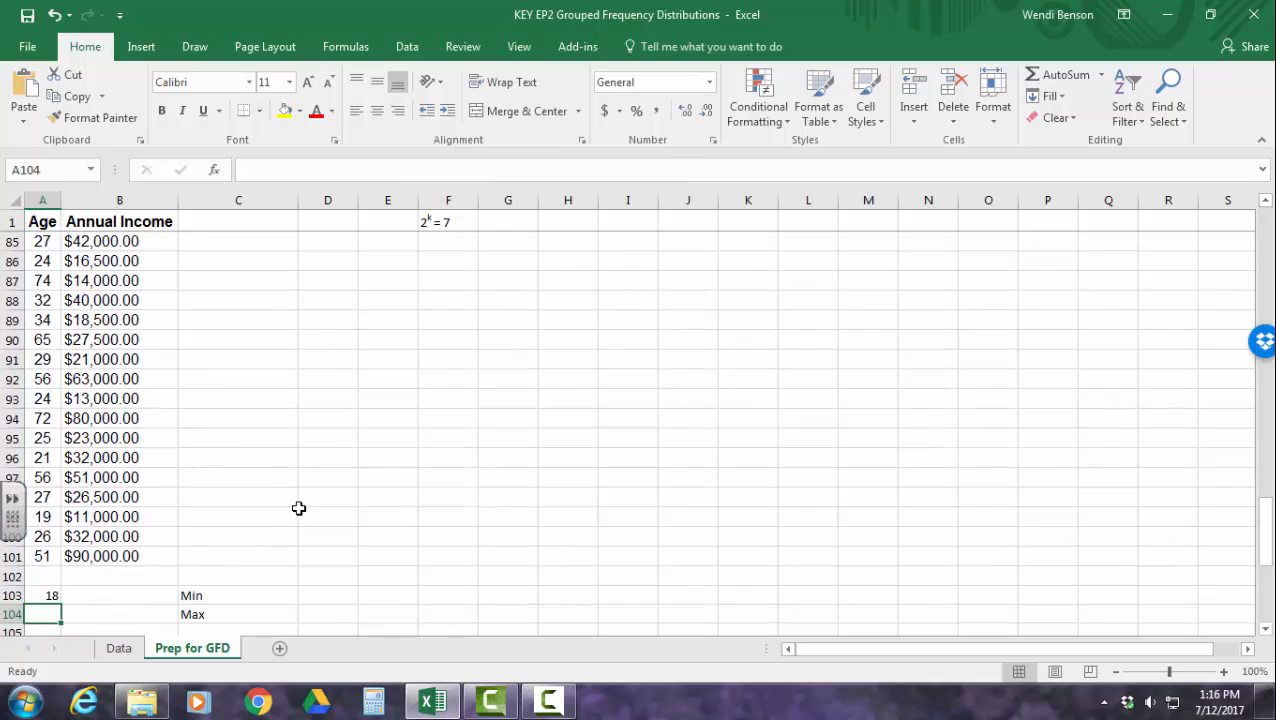
Copy the MIN formula from A103 across to B103 for annual income and check both cells' formulas
click(49, 598)
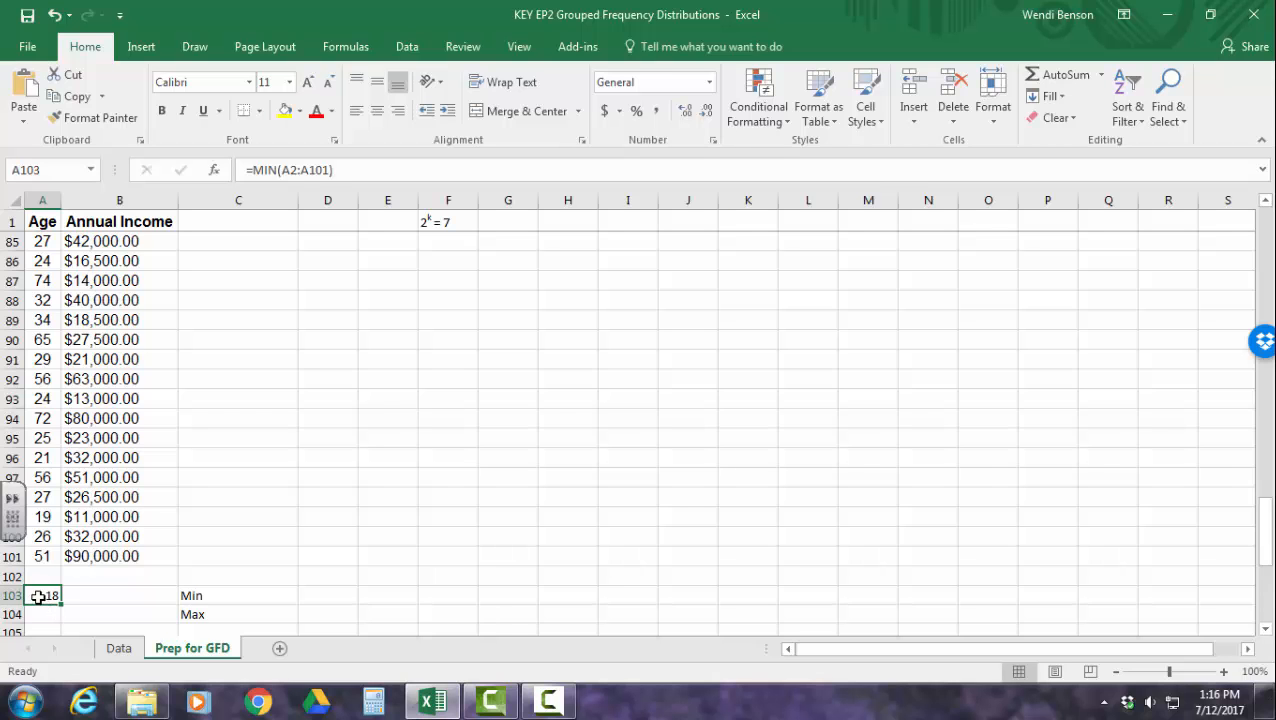
ctrl+scroll(38, 596, up, 3)
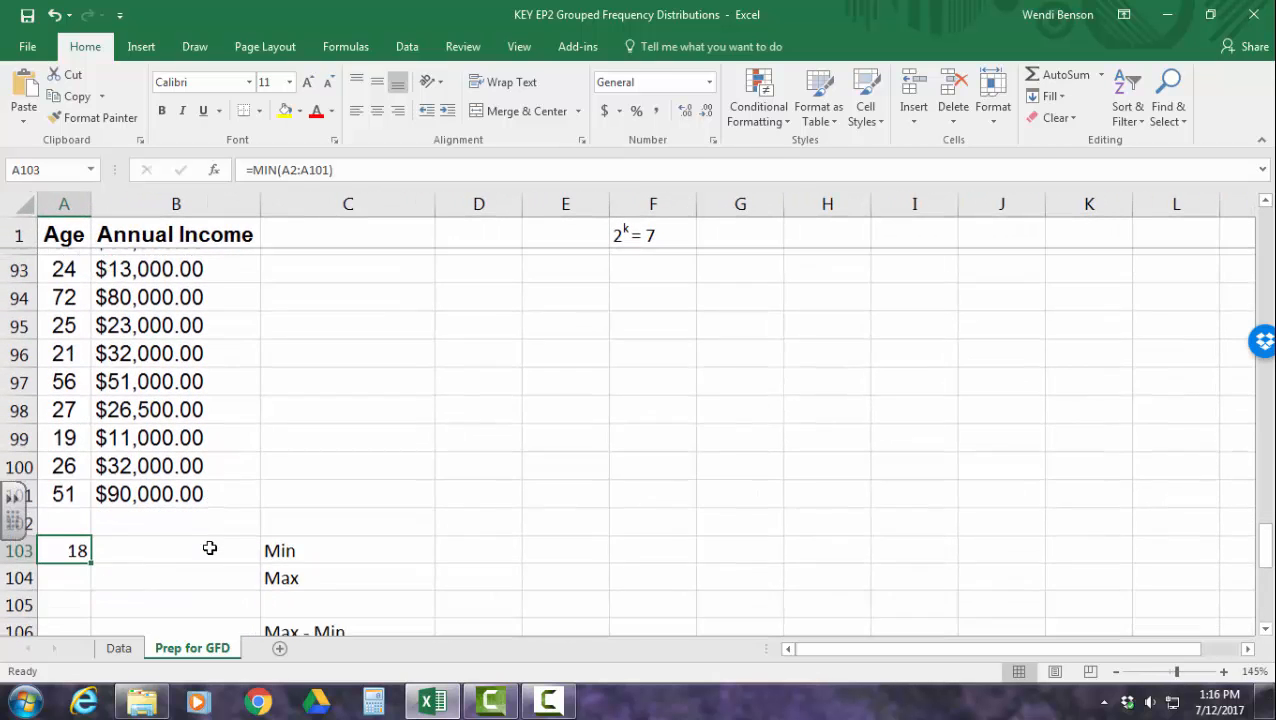
drag(92, 529, 211, 531)
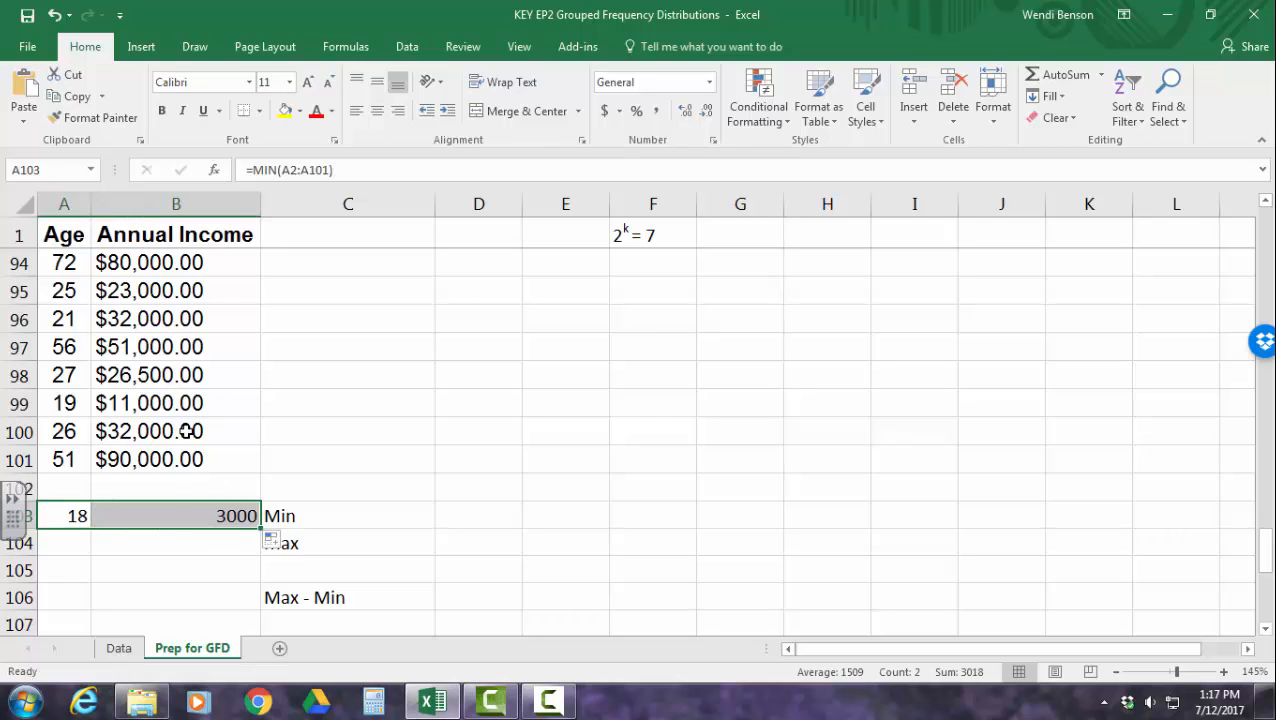
click(157, 562)
click(174, 521)
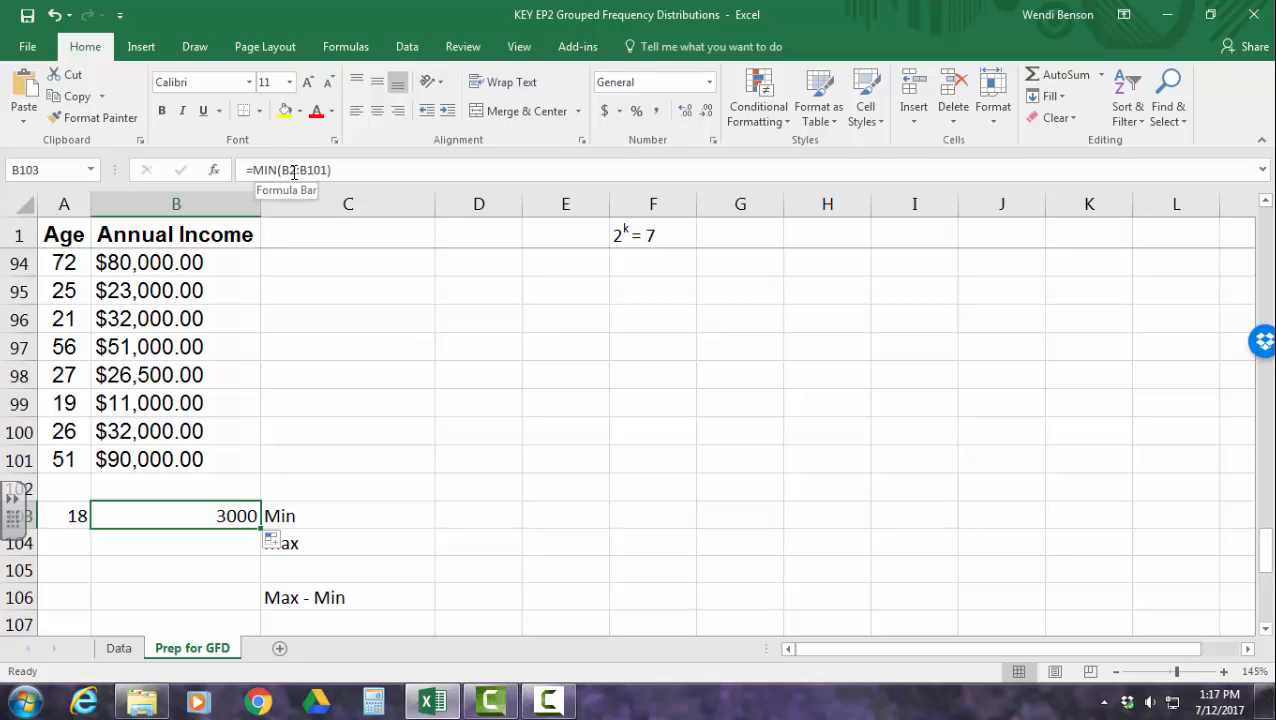
click(57, 508)
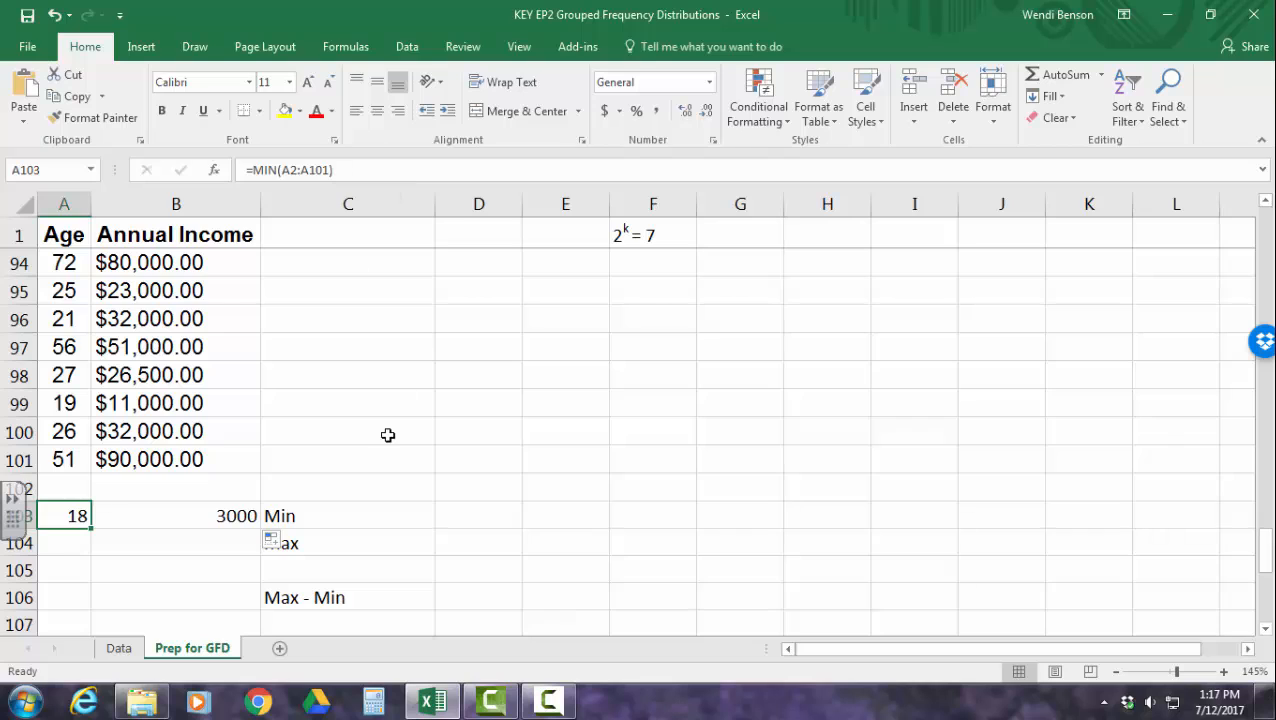
click(394, 570)
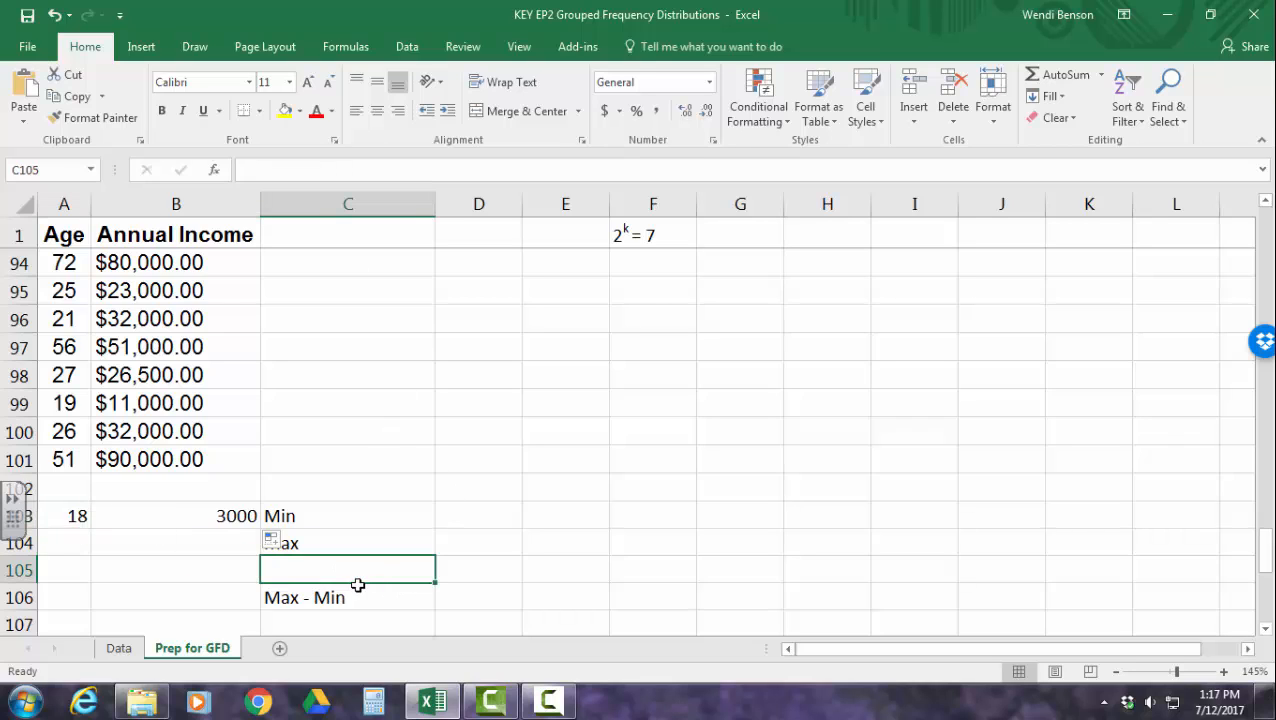
click(226, 517)
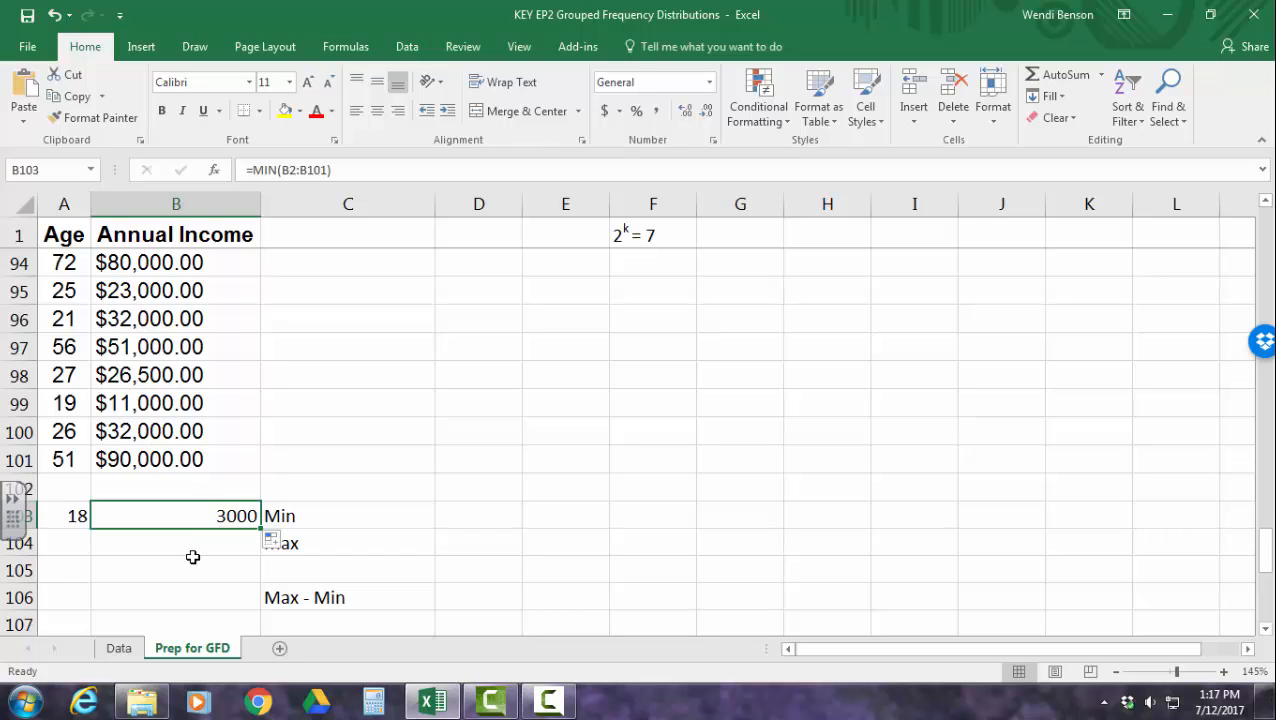
Calculate the maximum age in A104 with the MAX function over A2:A101
click(70, 545)
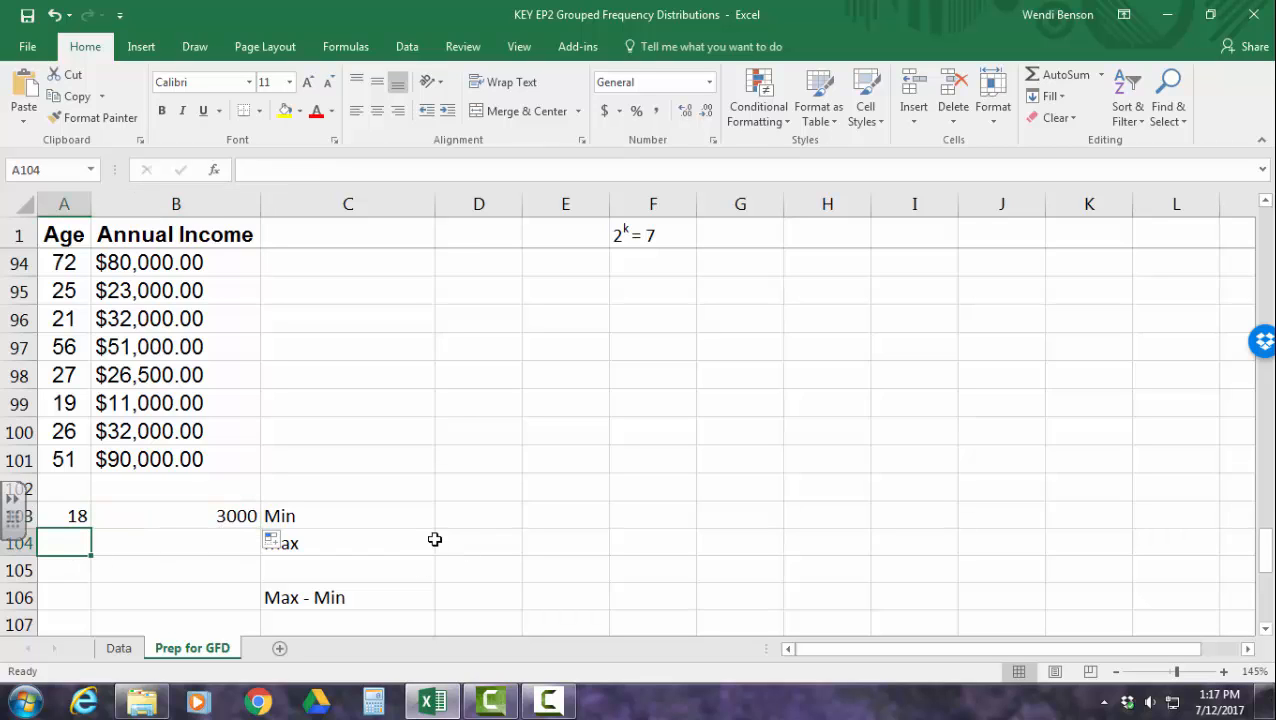
text(=)
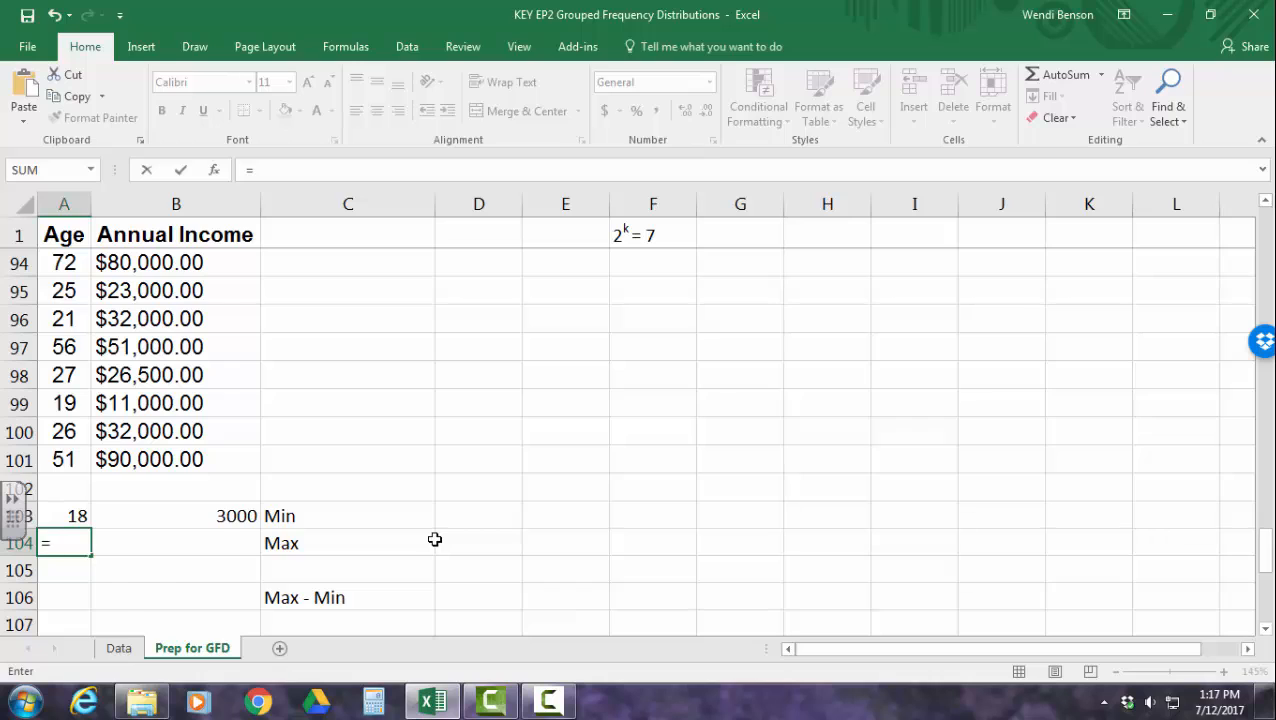
text(max)
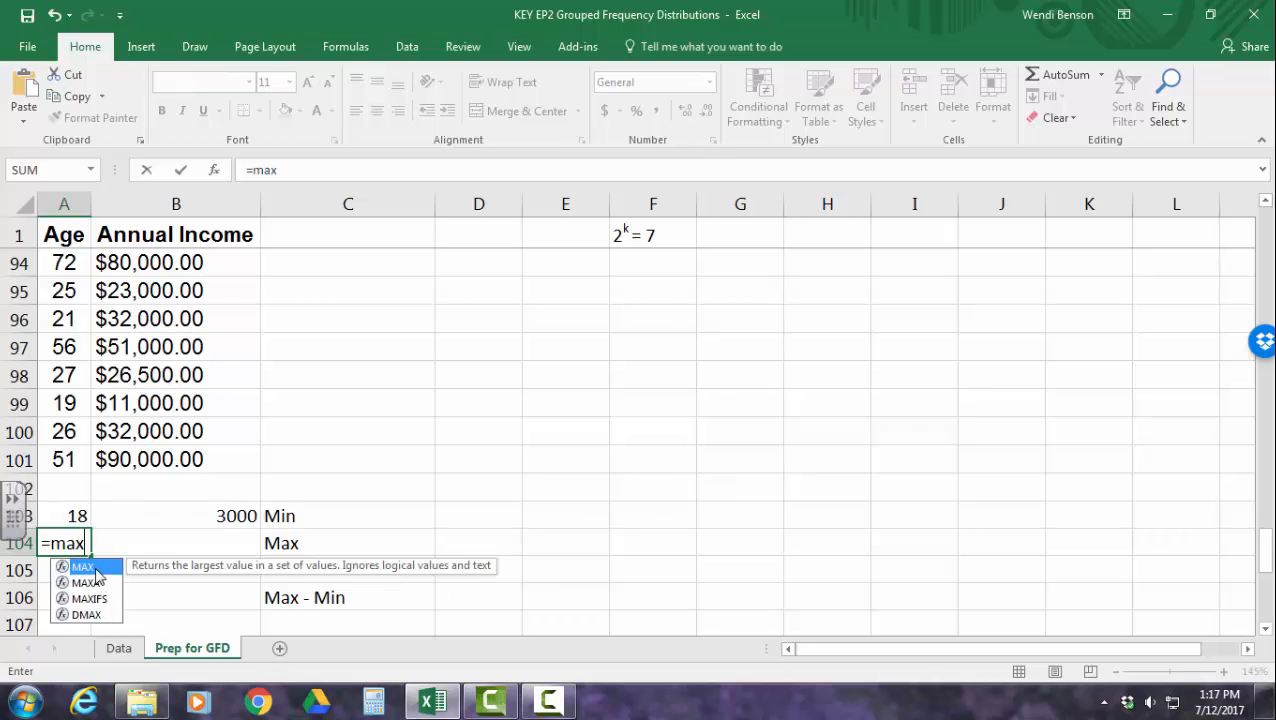
double_click(95, 569)
drag(51, 452, 60, 258)
key(Return)
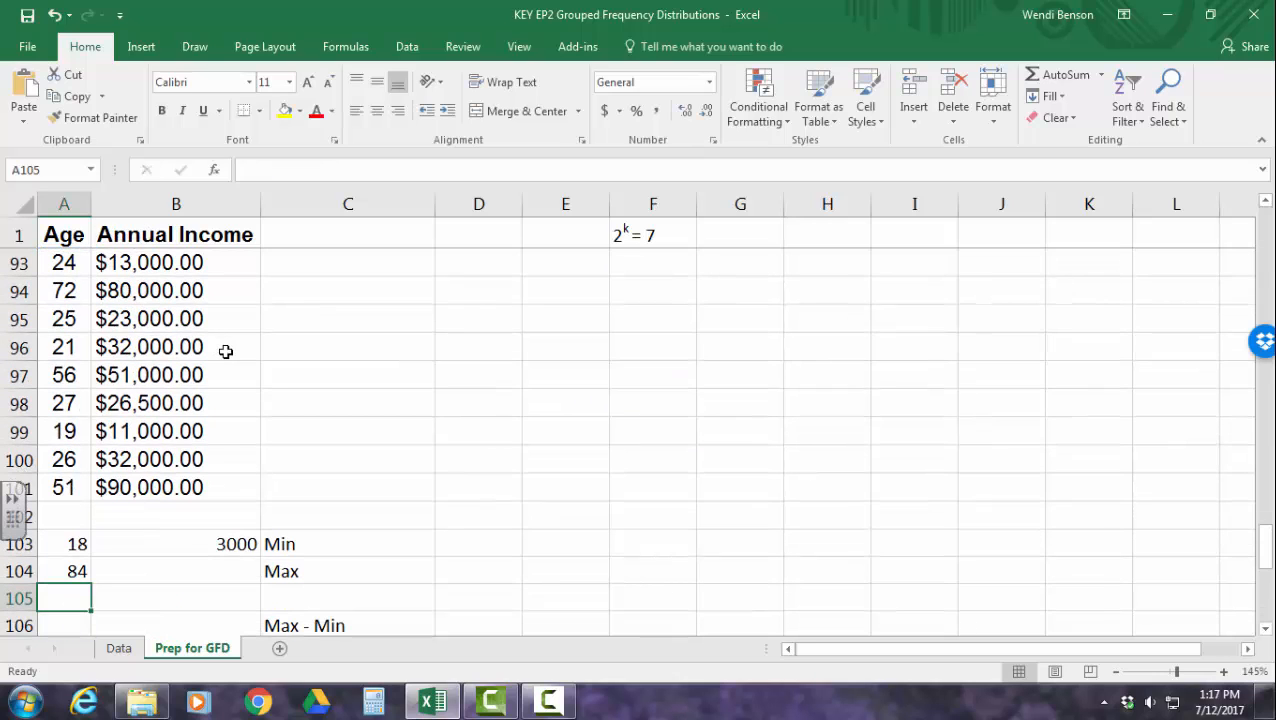
Select the full range of age values, A2:A101, and look through it
click(64, 486)
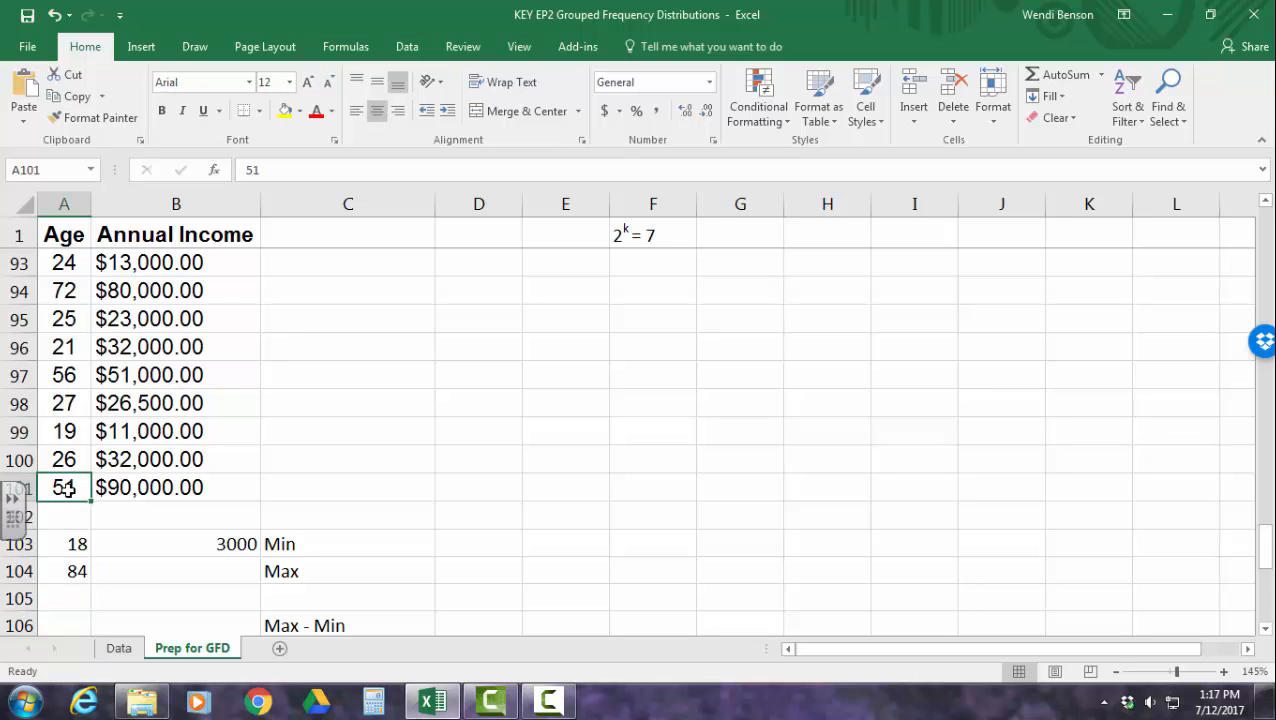
scroll(64, 487, up, 20)
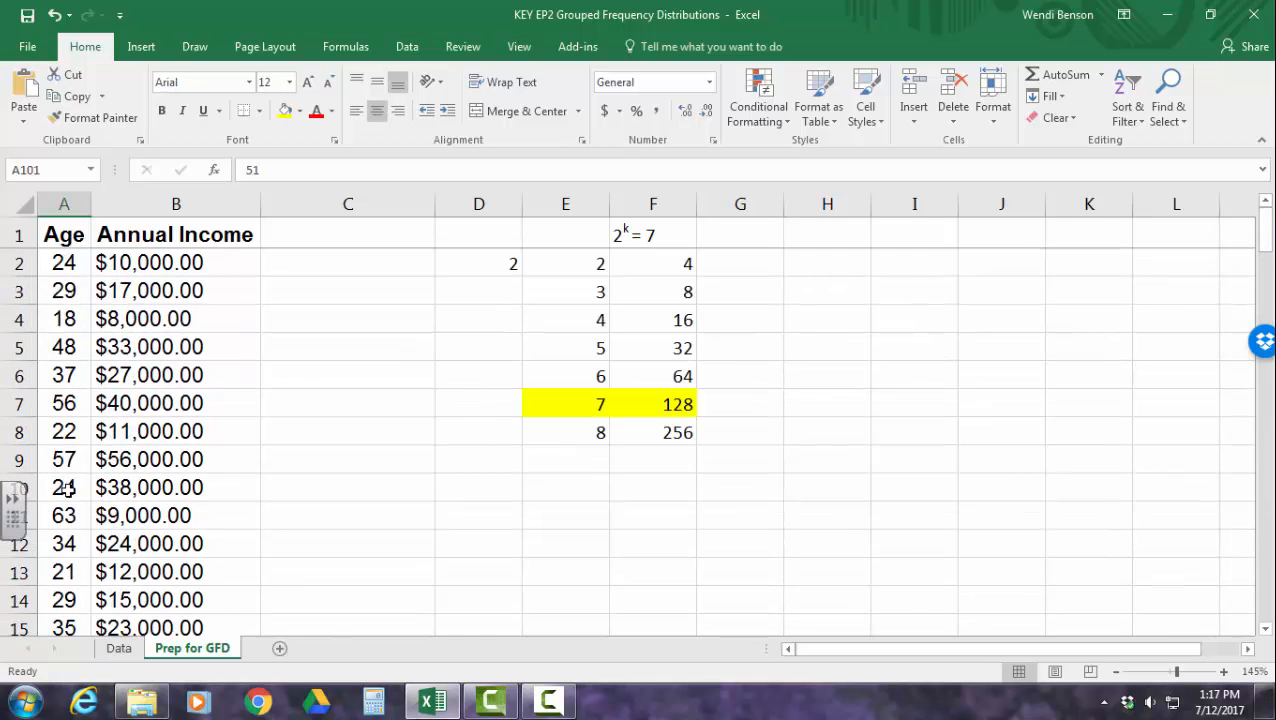
shift+click(64, 262)
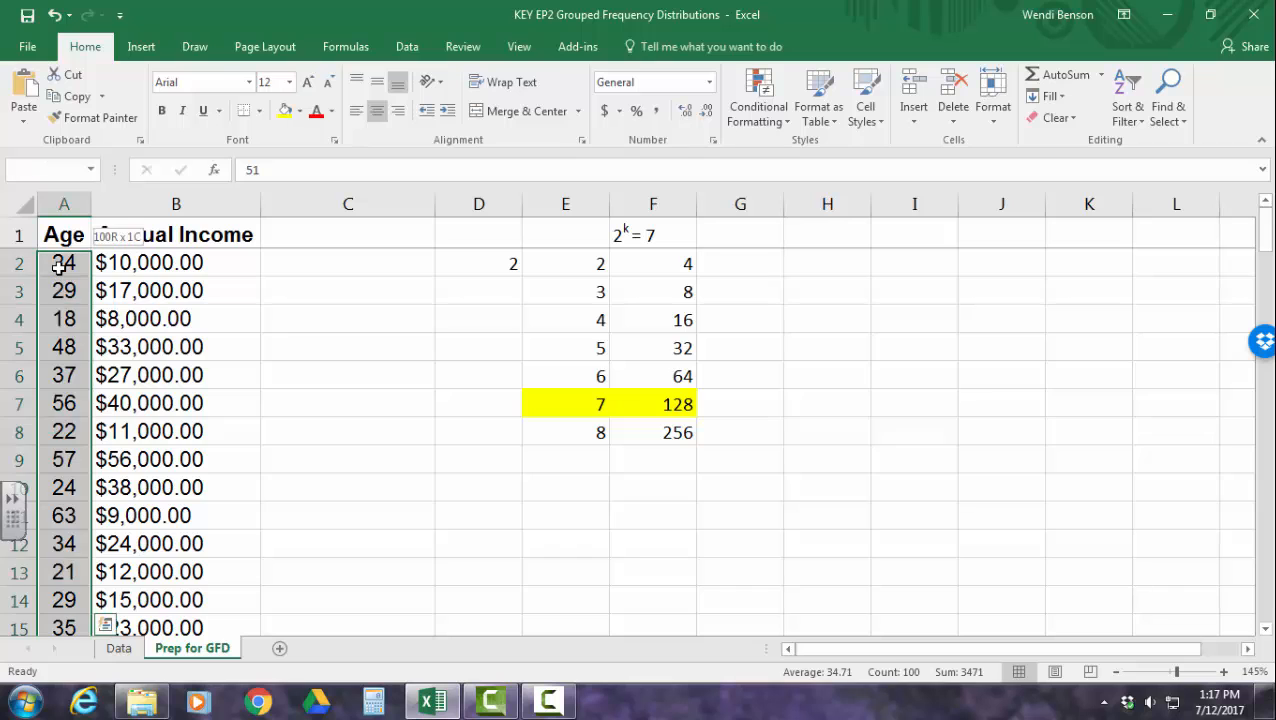
scroll(120, 455, down, 20)
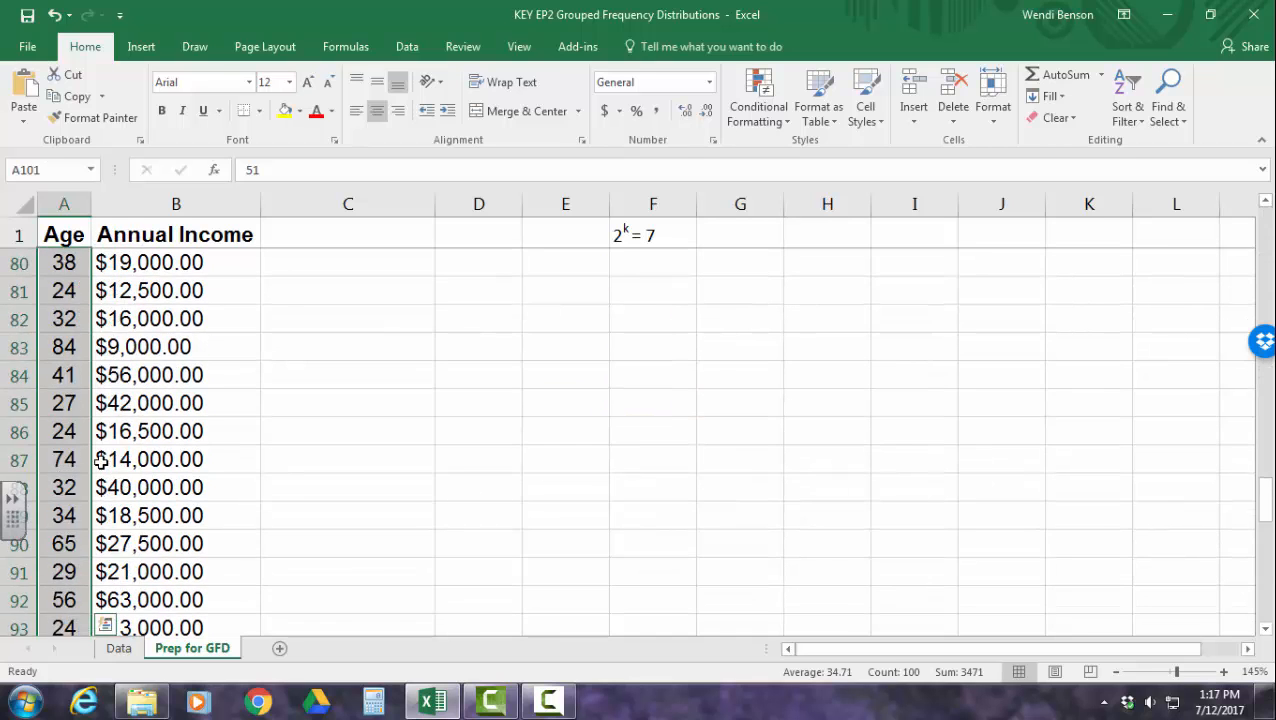
scroll(127, 465, up, 6)
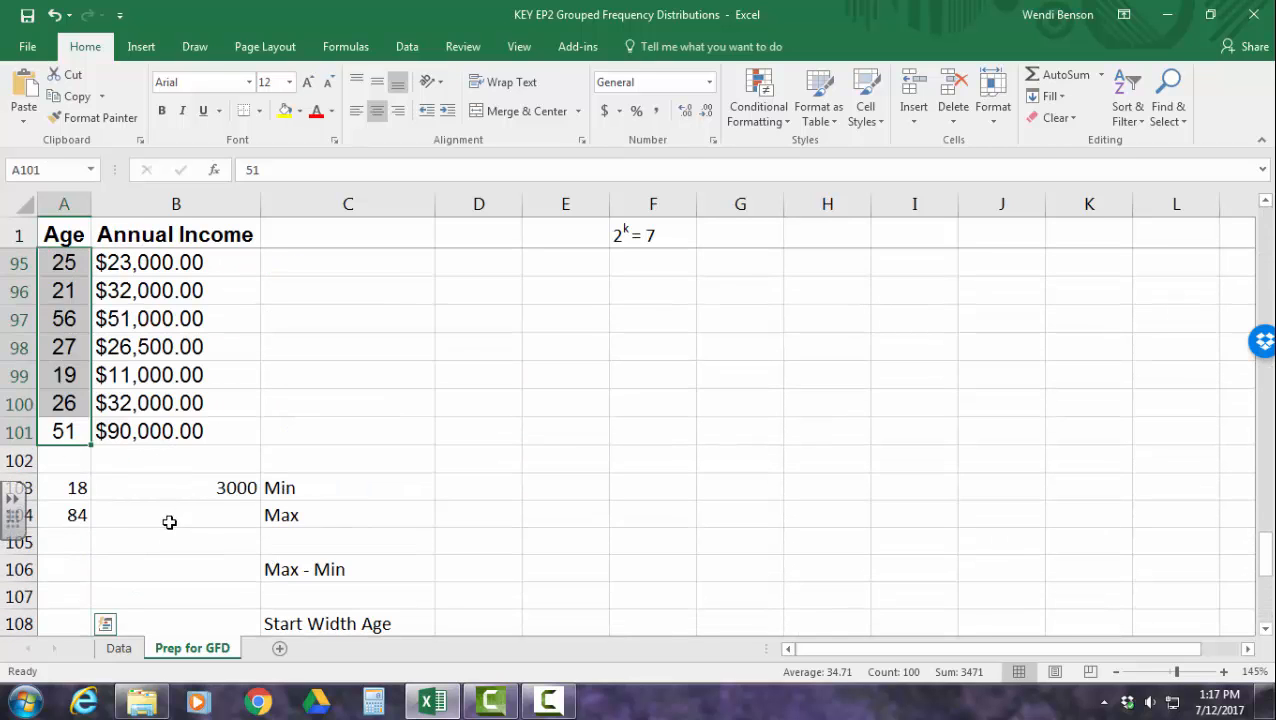
Copy the MAX formula from A104 across to B104 for annual income
click(170, 516)
click(64, 515)
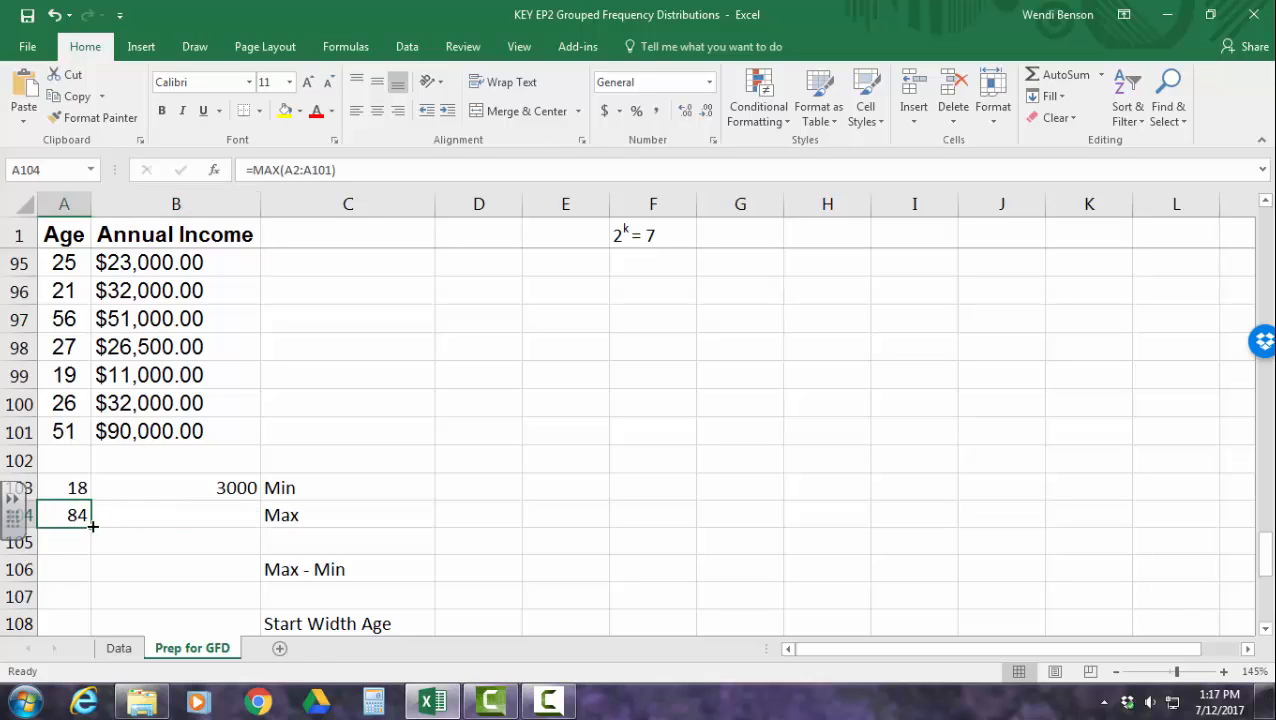
drag(92, 525, 222, 518)
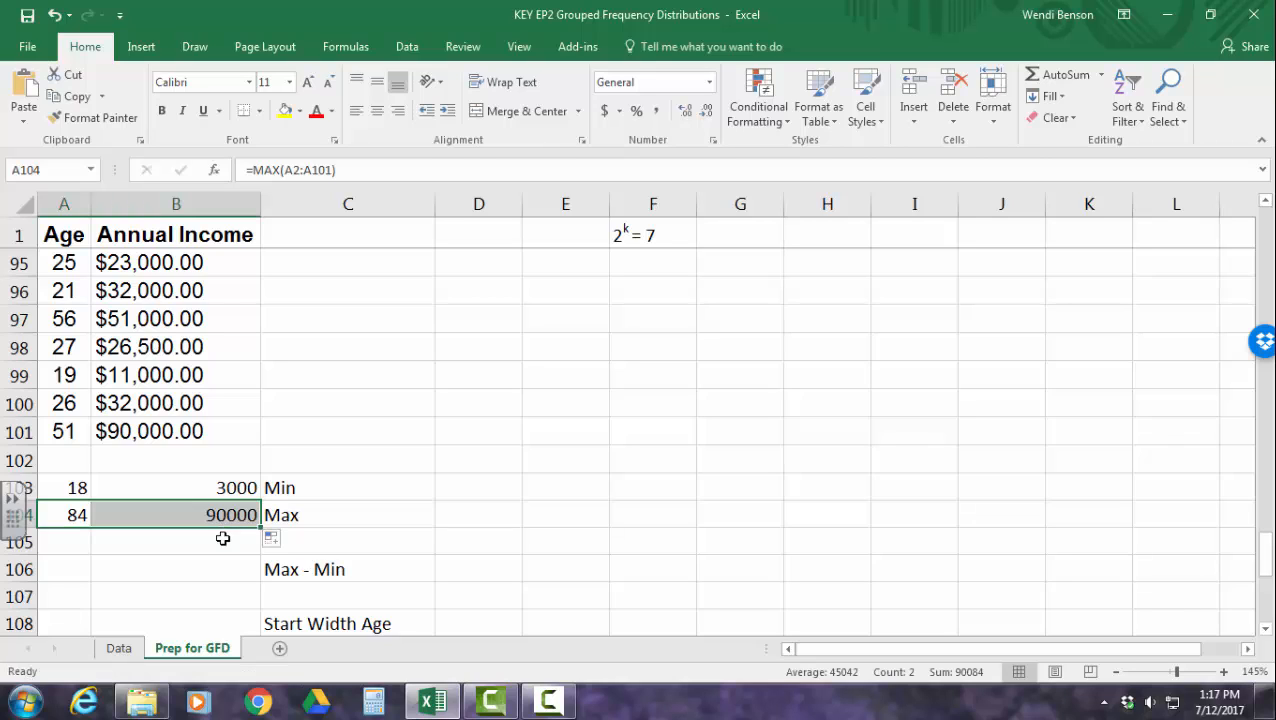
click(343, 518)
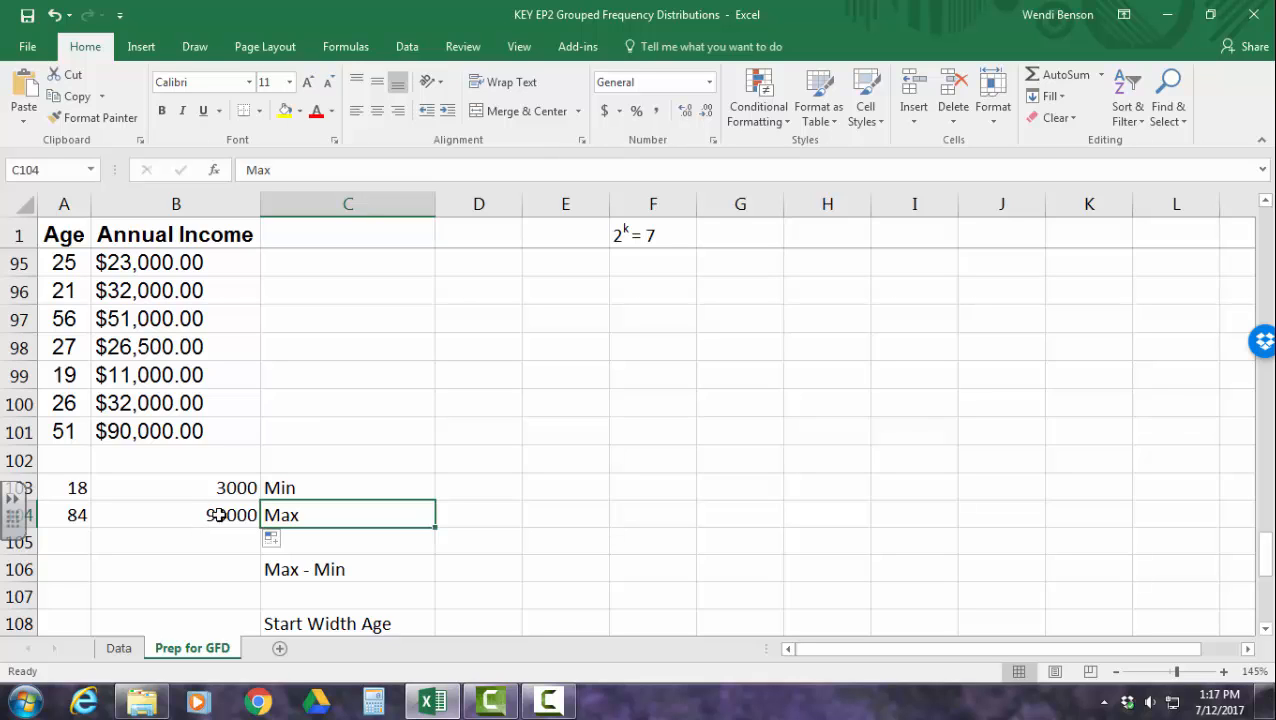
Enter =A104-A103 in A106 for the age range and copy the formula across to B106 for annual income
scroll(208, 535, down, 1)
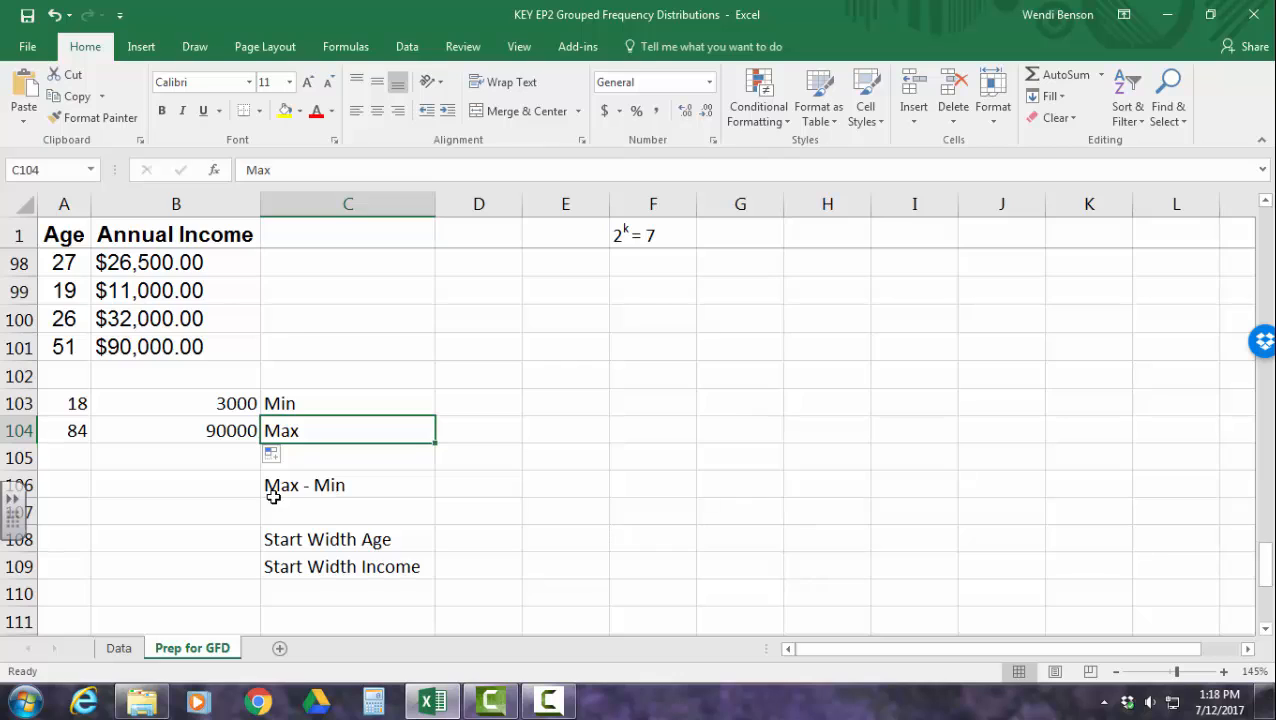
click(82, 491)
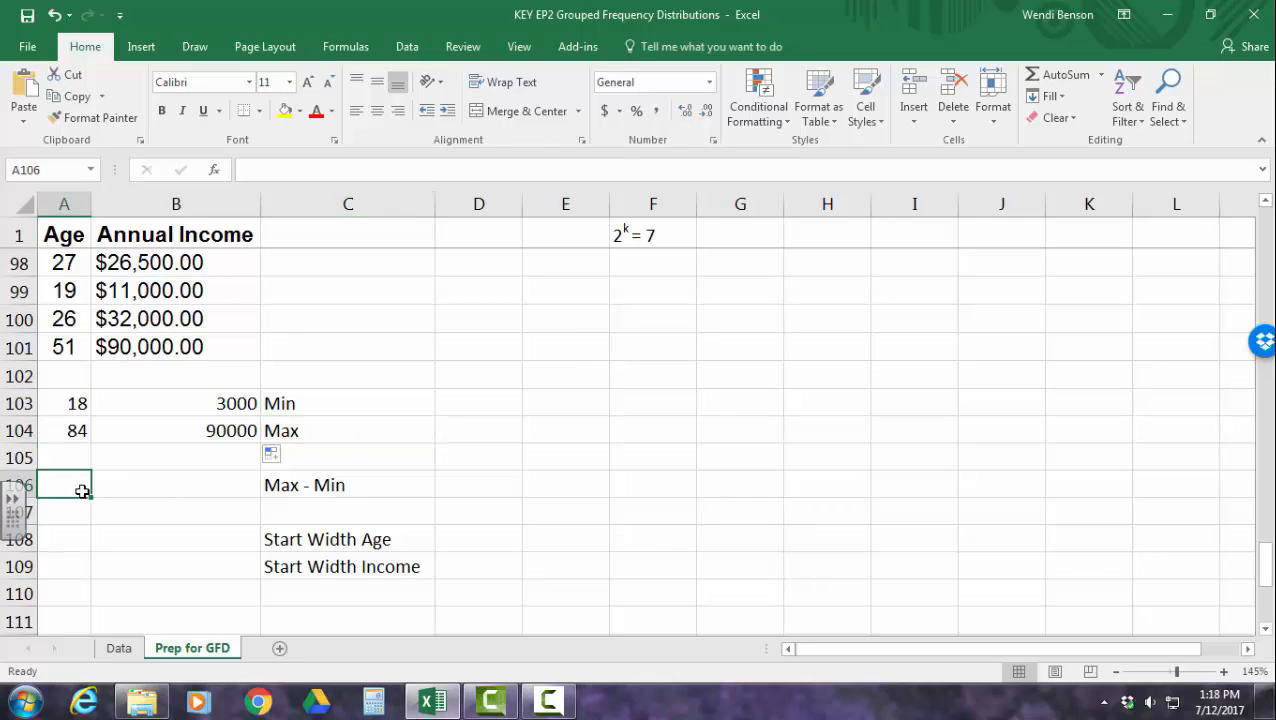
text(=)
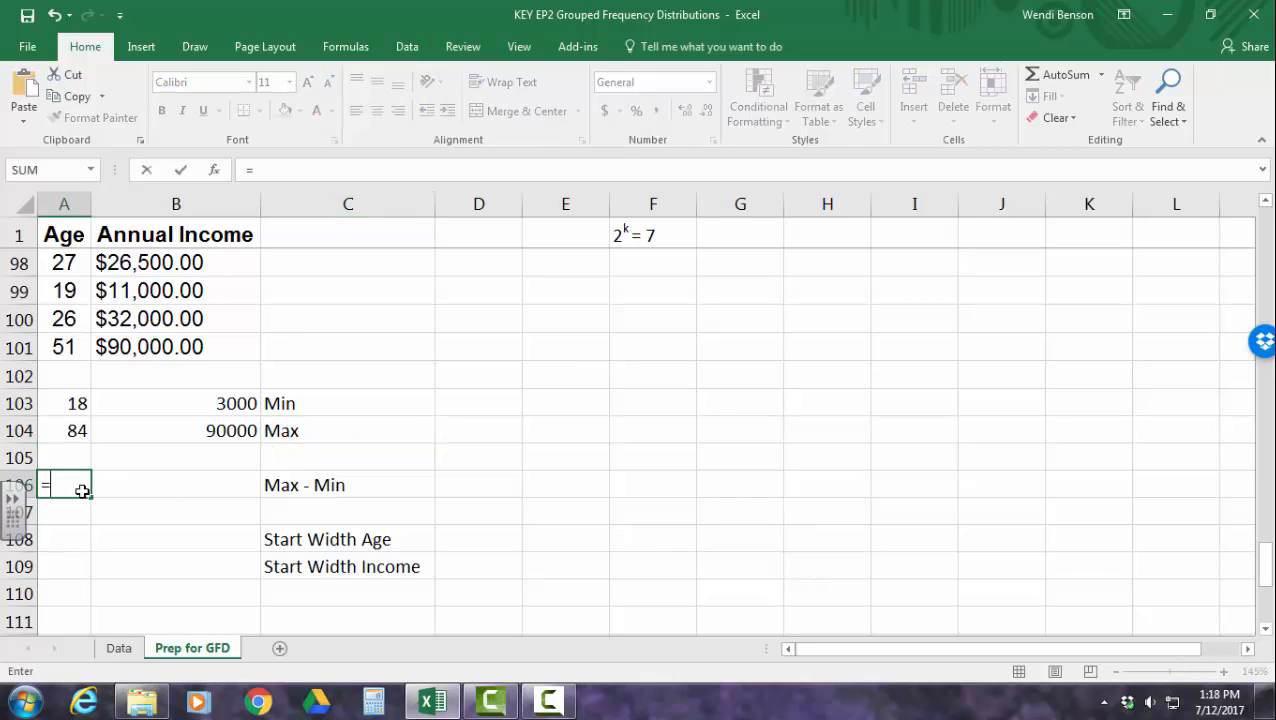
click(76, 430)
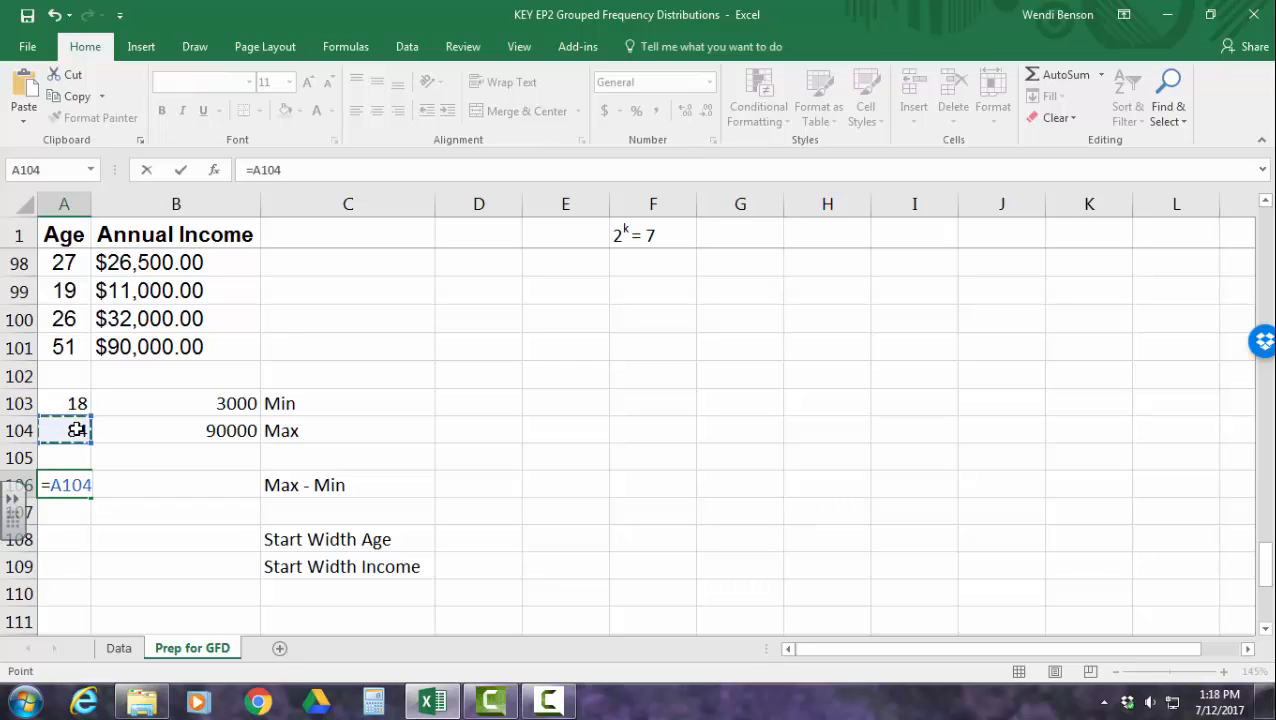
text(-)
click(76, 404)
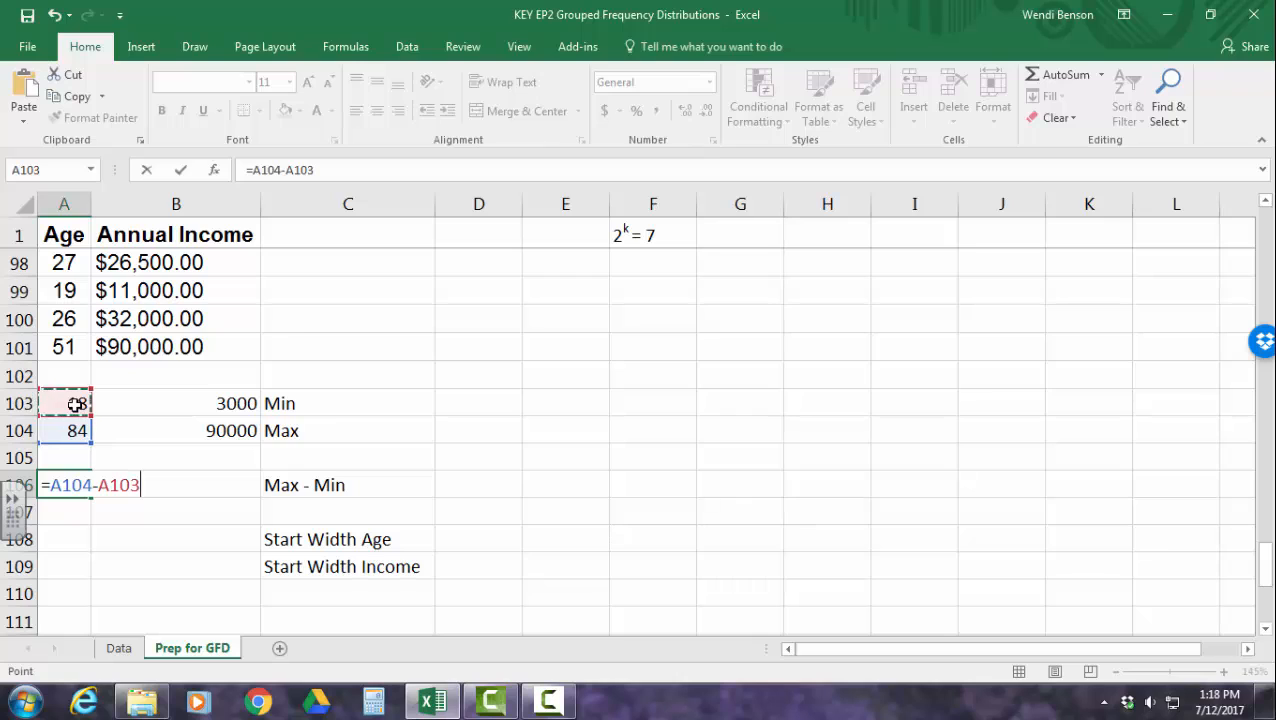
key(Return)
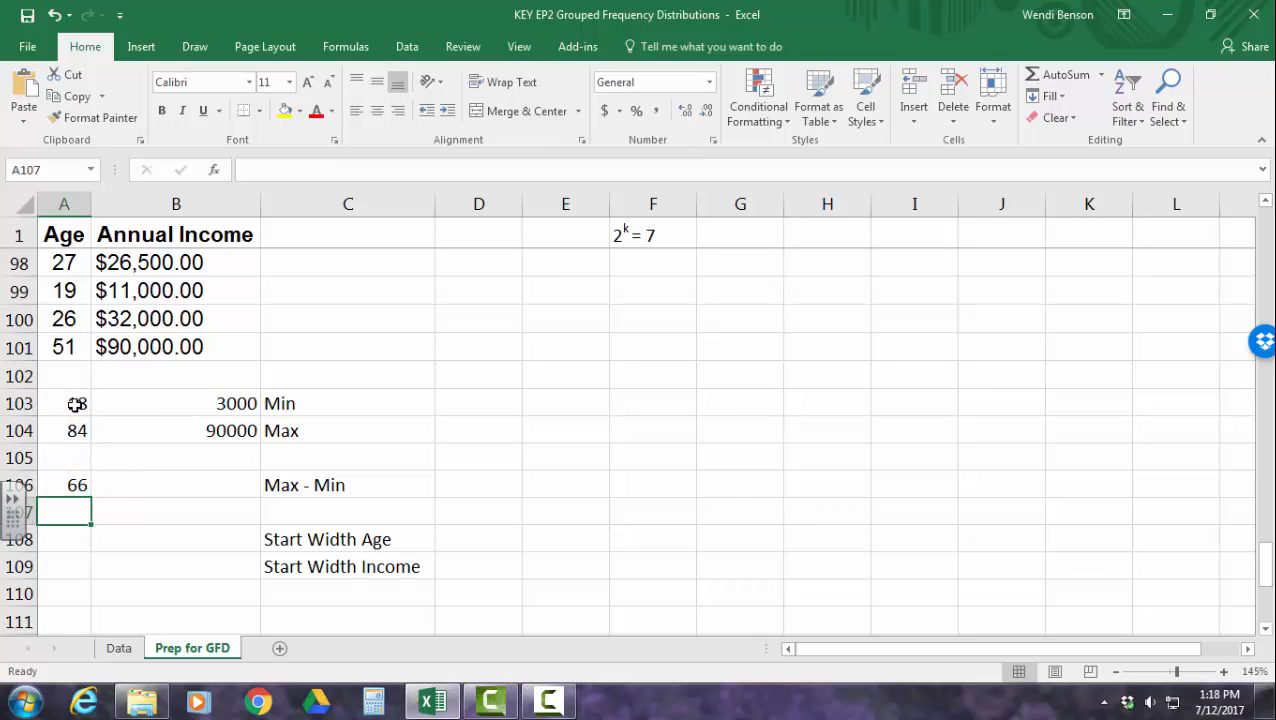
click(80, 487)
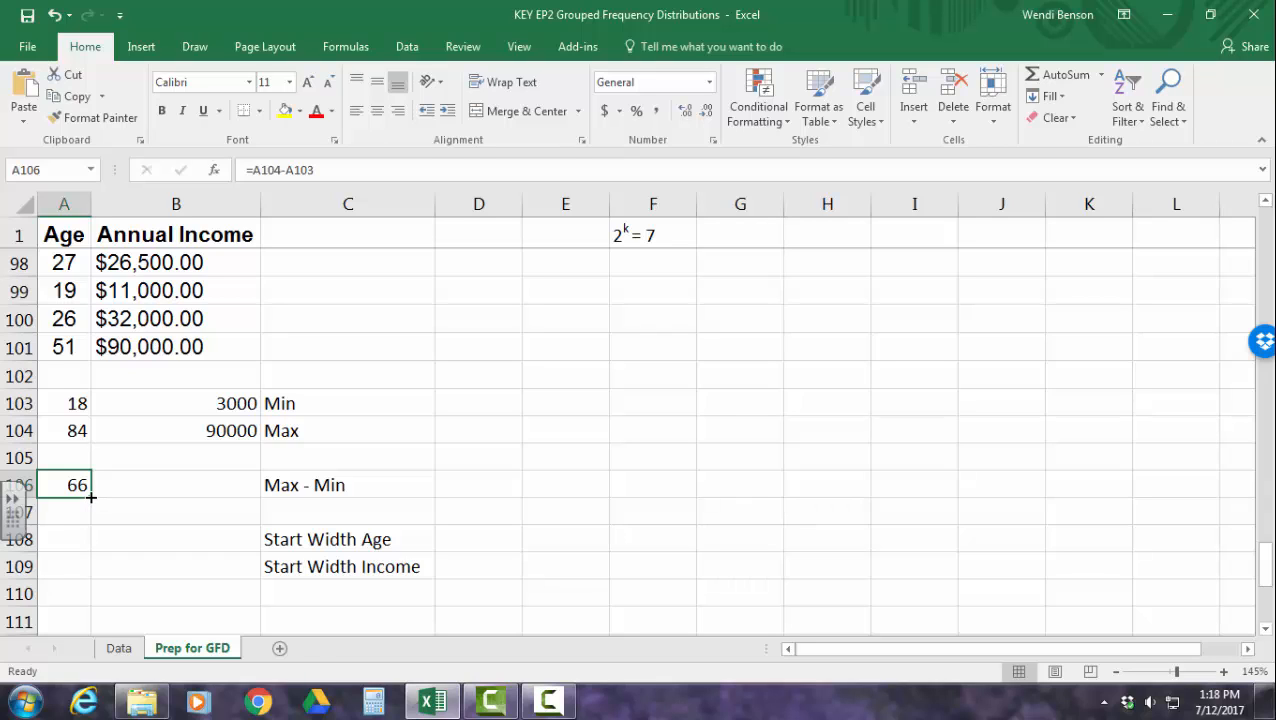
drag(90, 497, 210, 497)
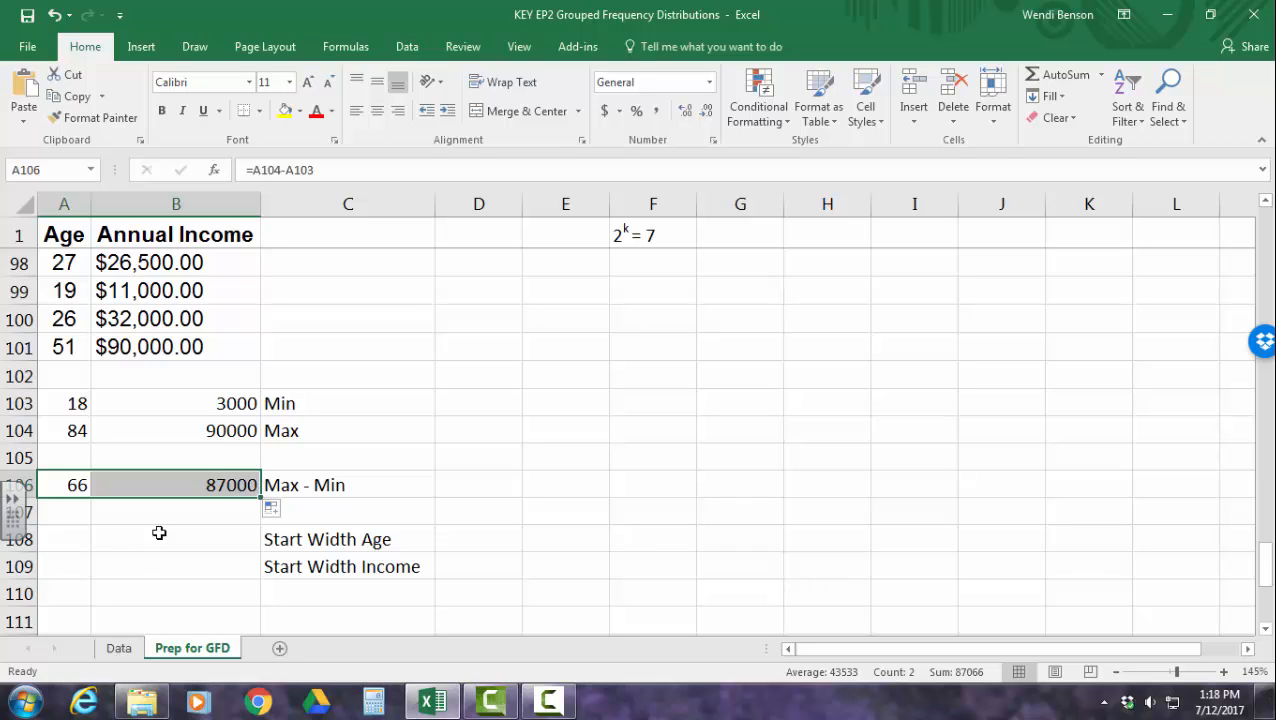
Calculate the starting class width for age in B108 with the formula =A106/7
click(72, 539)
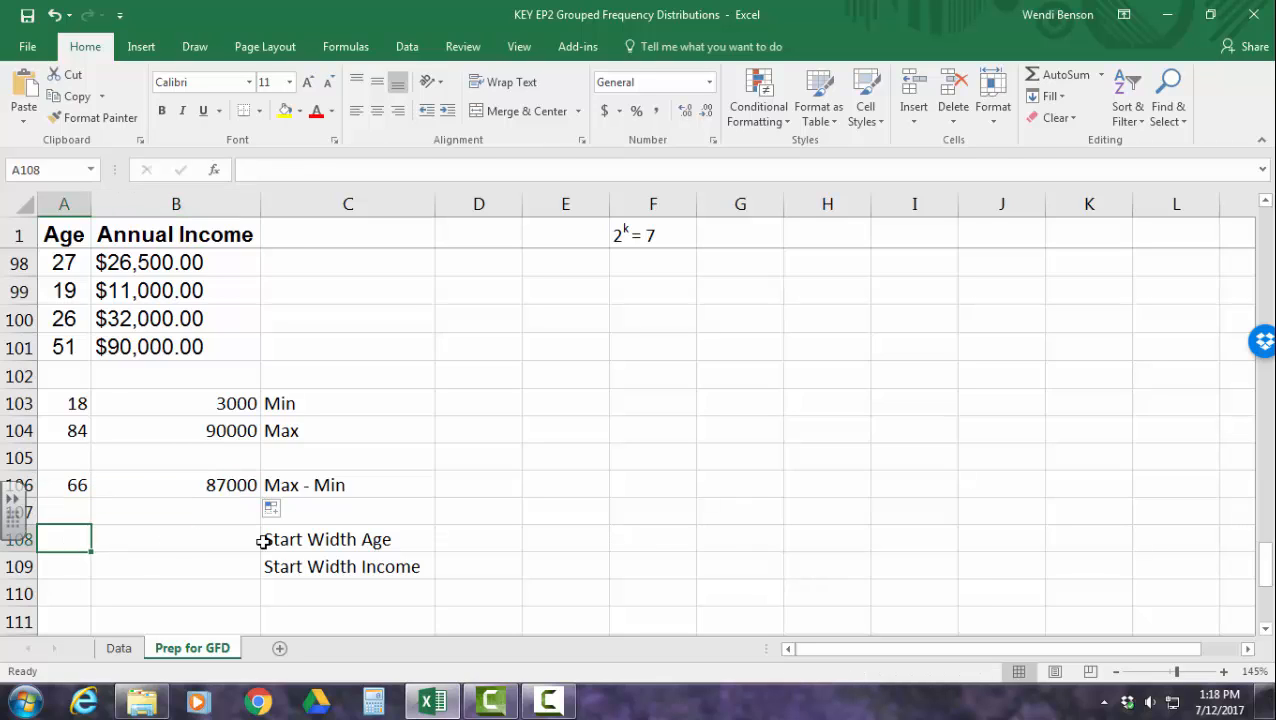
click(207, 545)
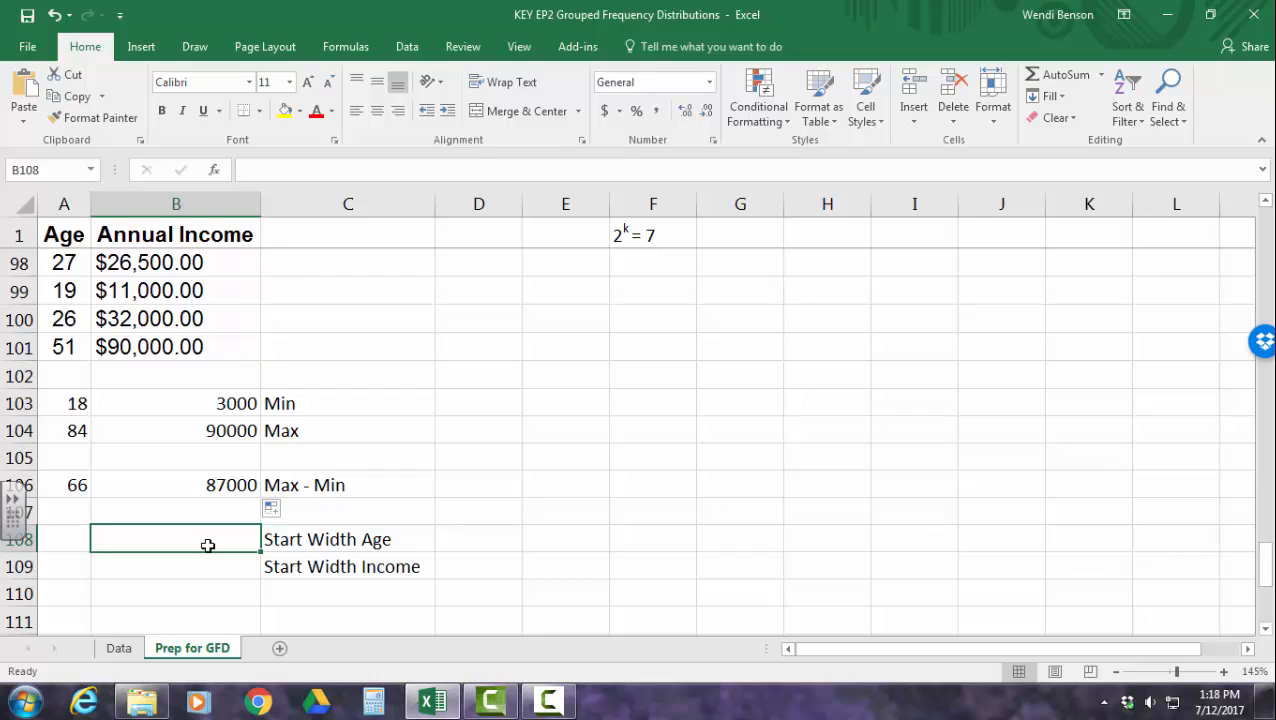
text(=)
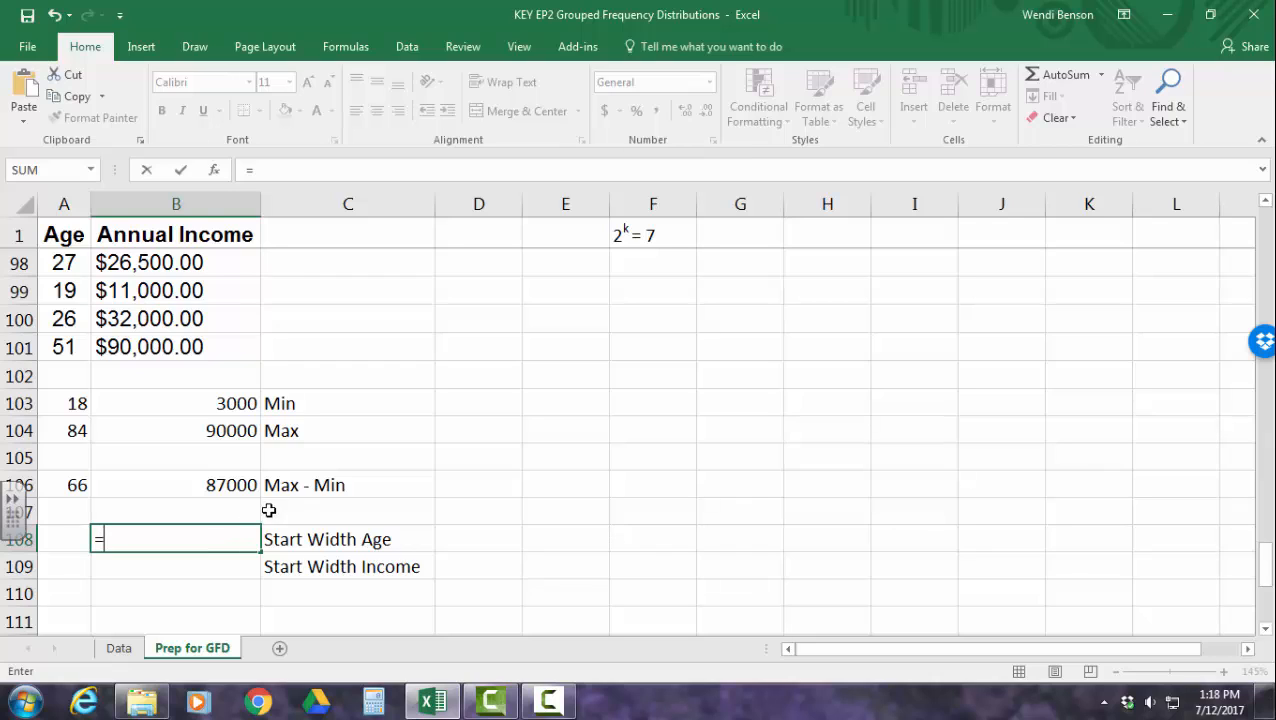
click(65, 483)
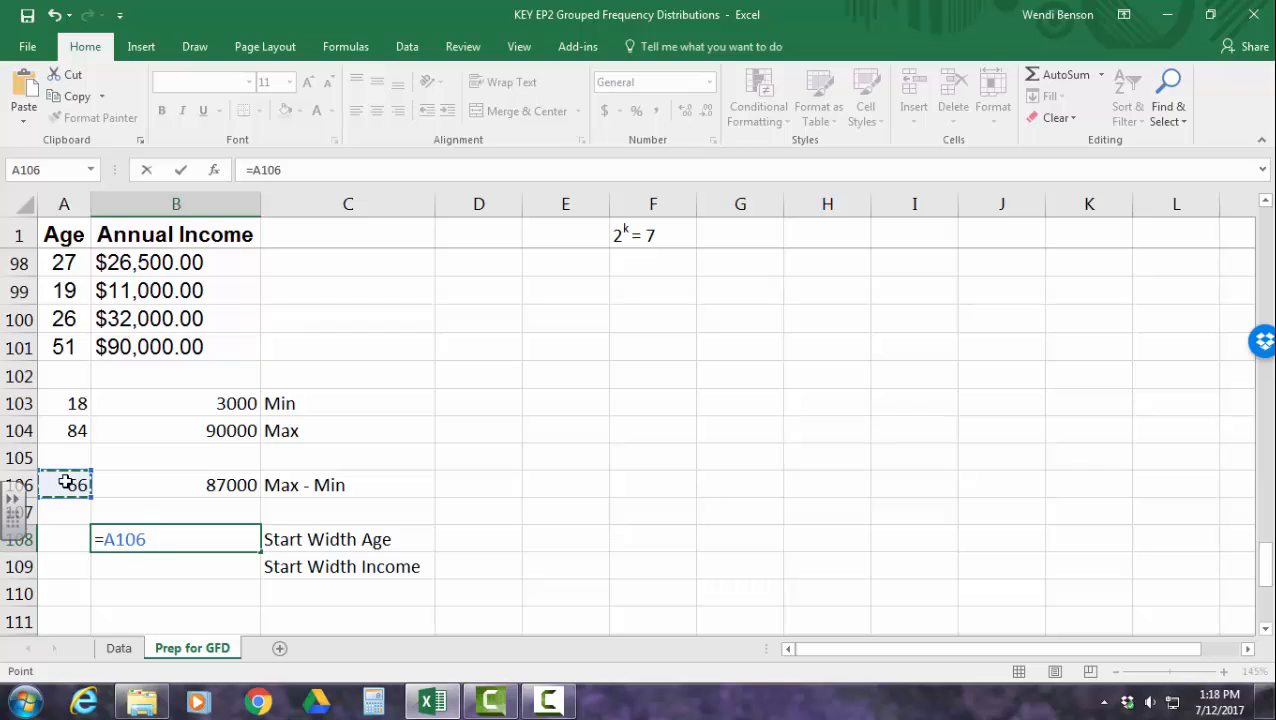
text(/)
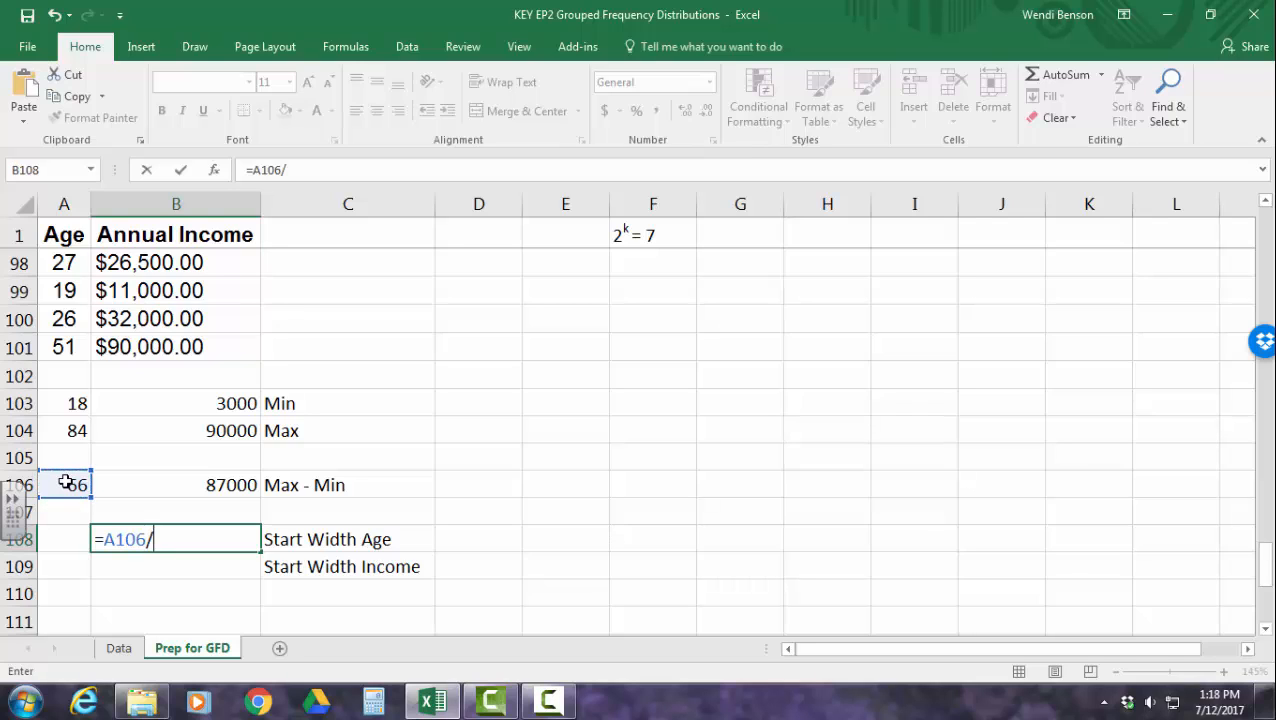
text(7)
key(Return)
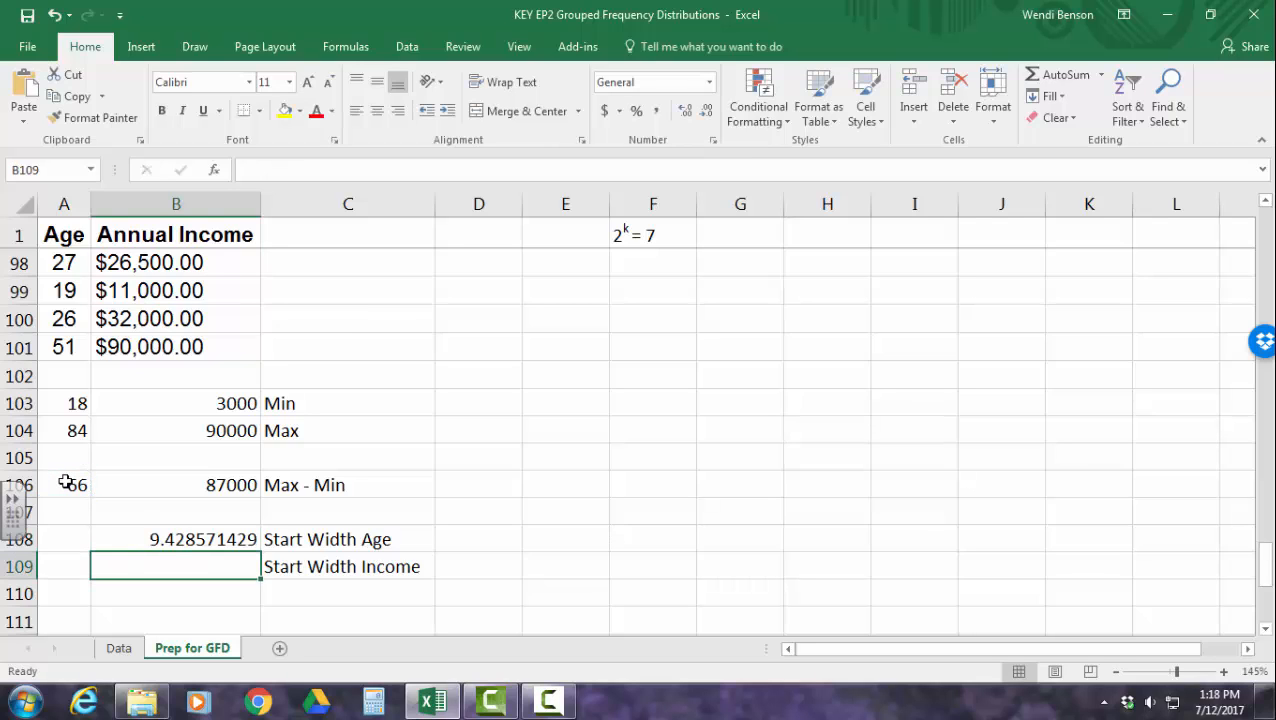
Calculate the starting class width for income in B109 with the formula =B106/7
text(=)
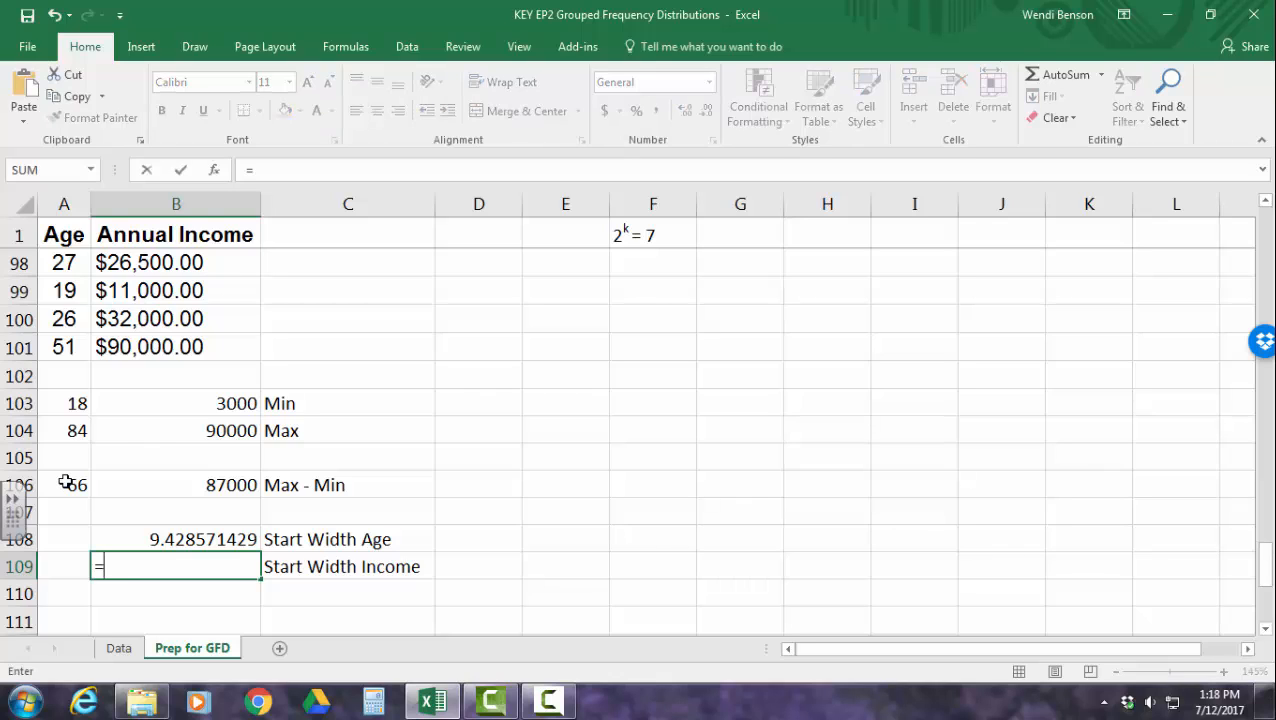
click(192, 485)
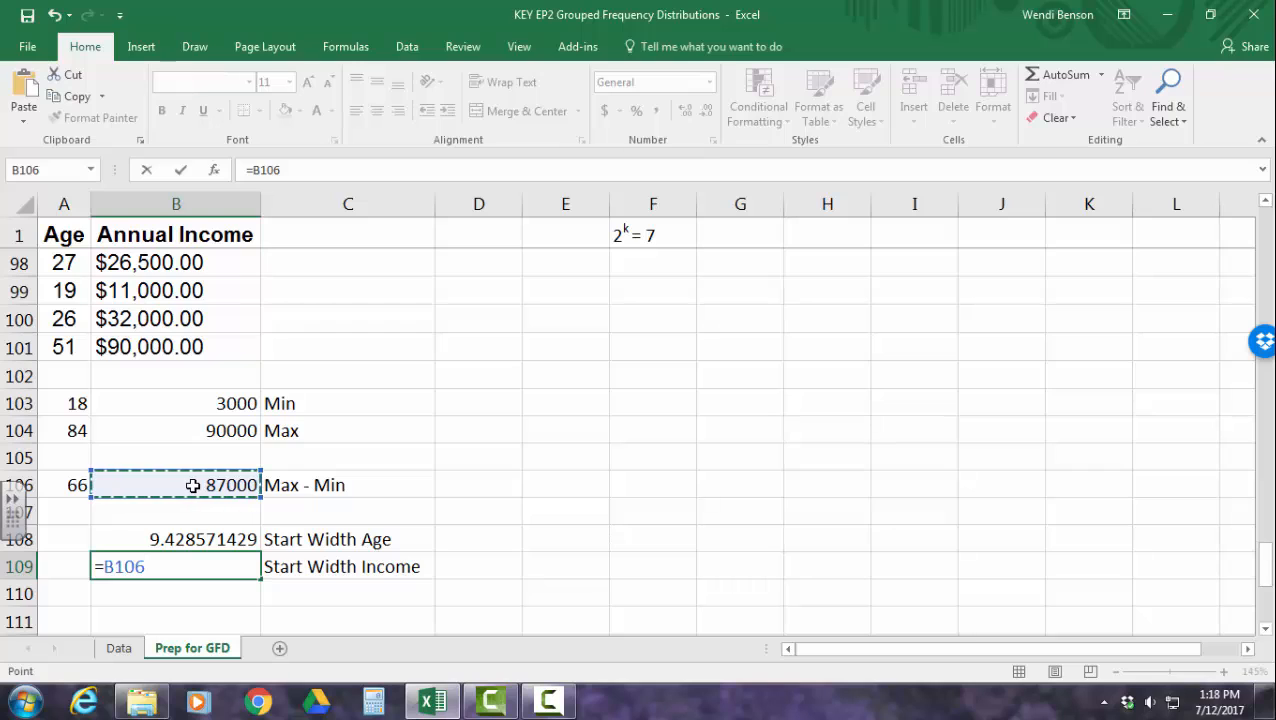
text(/)
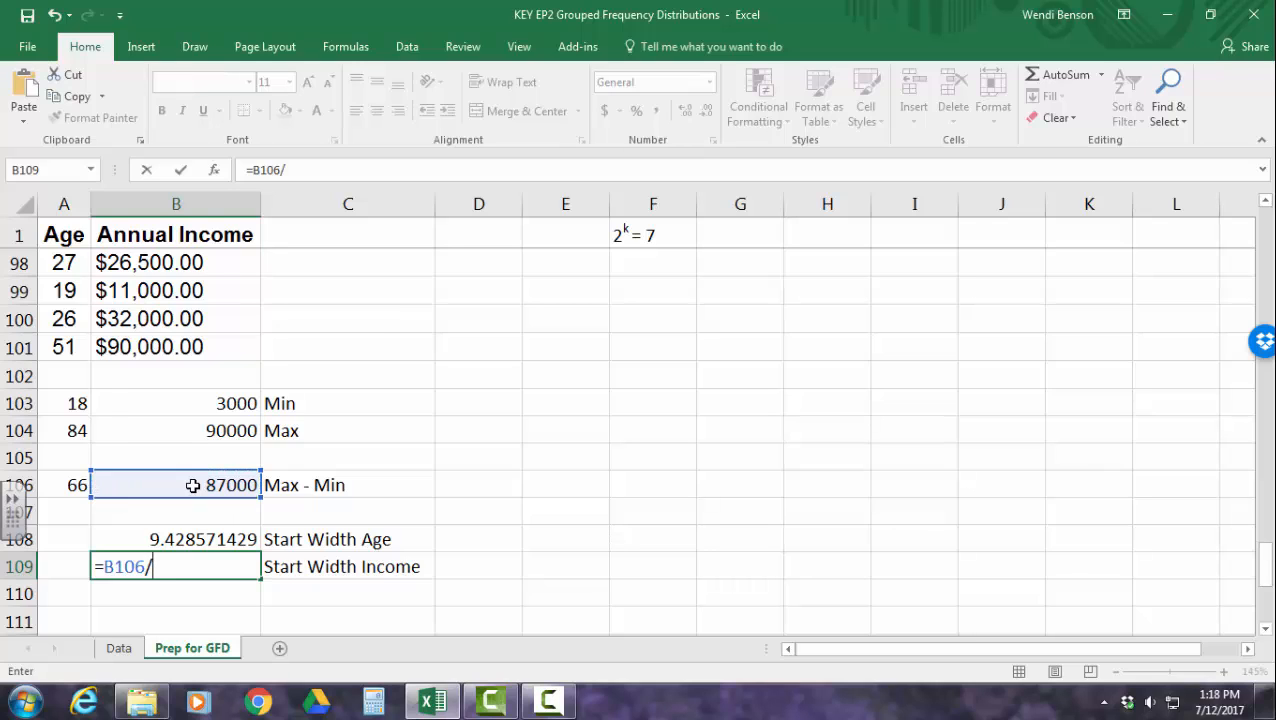
text(7)
key(Return)
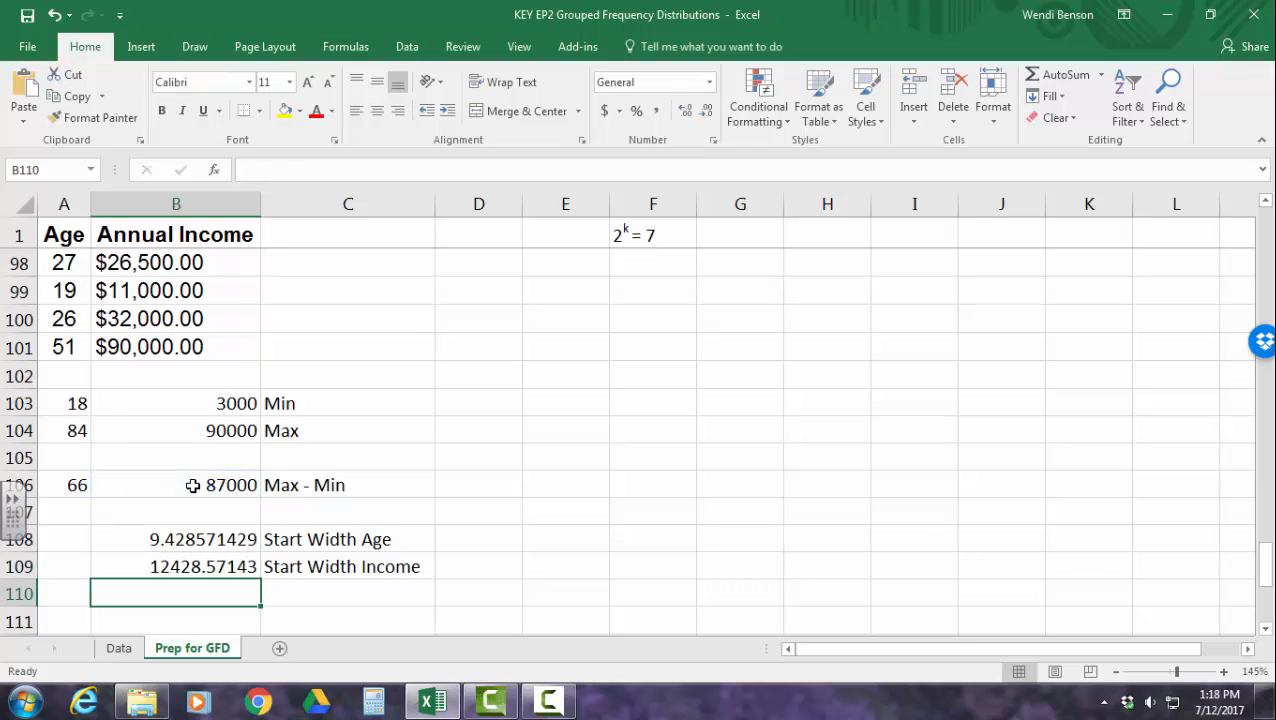
Enter the rounded class widths beside the starting widths: 10 for age in D108 and 15,000 for income in D109
click(203, 540)
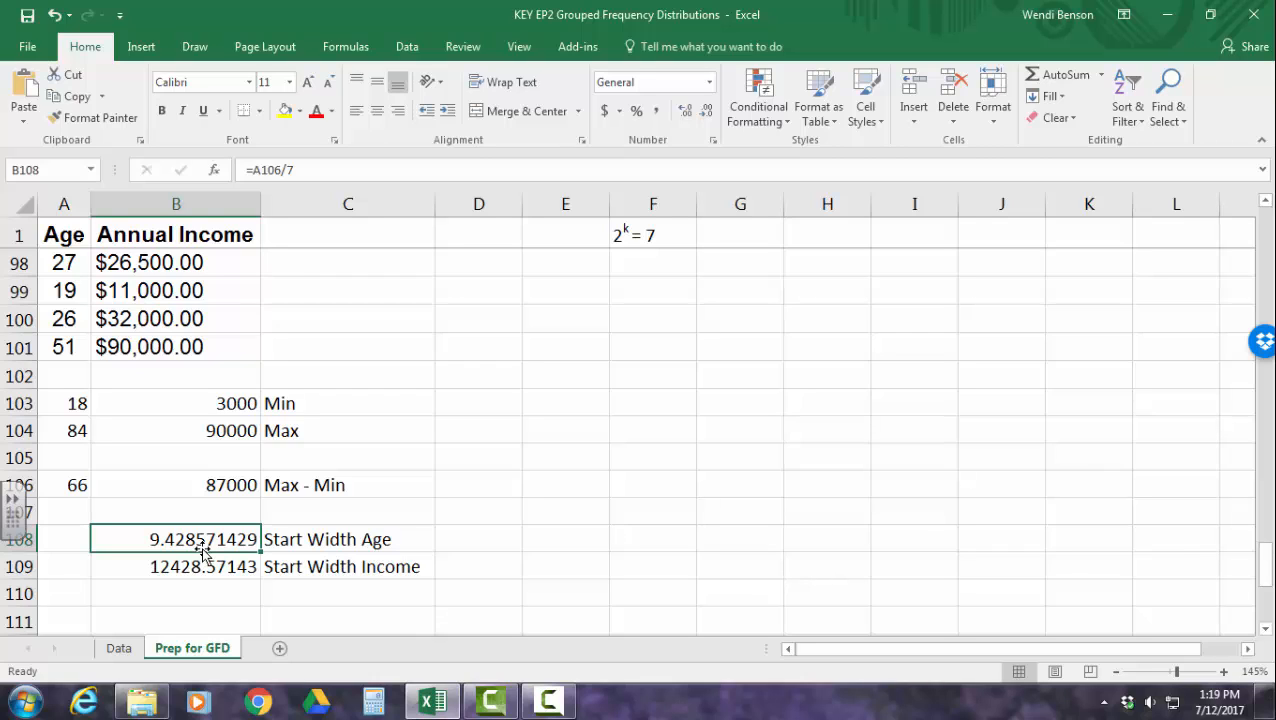
click(461, 540)
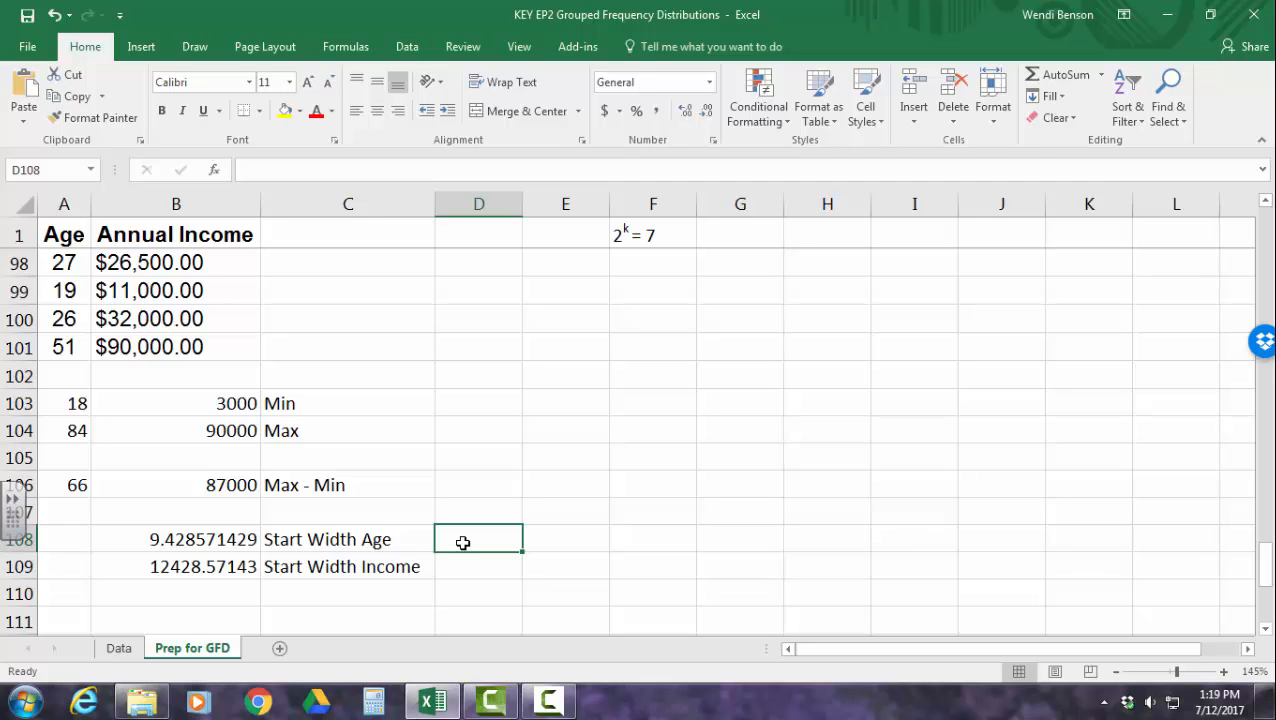
text(1)
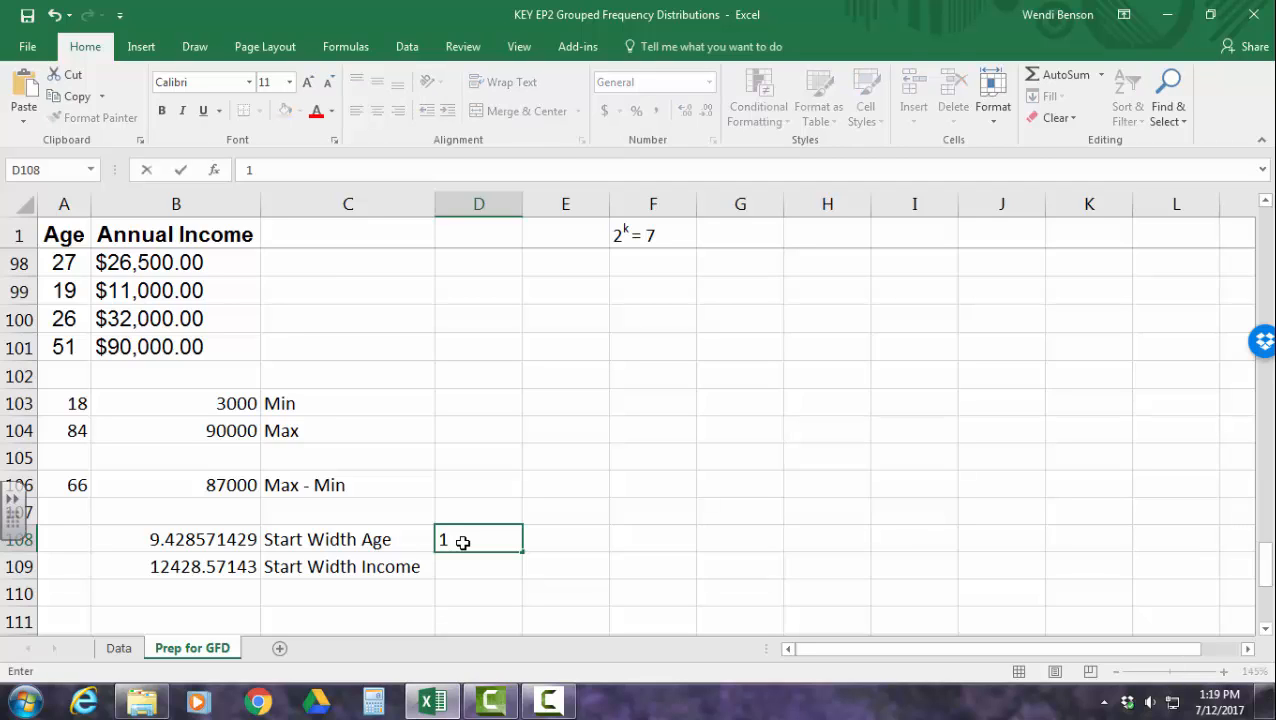
text(0)
key(Return)
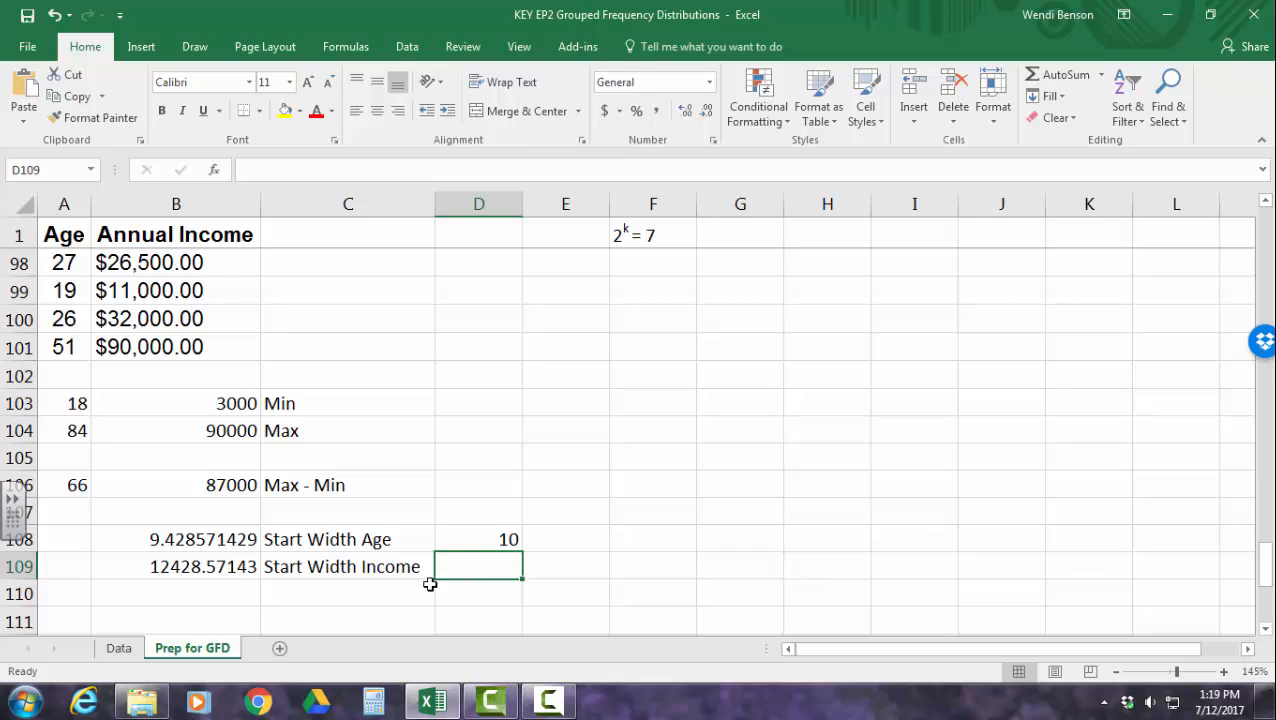
text(15,)
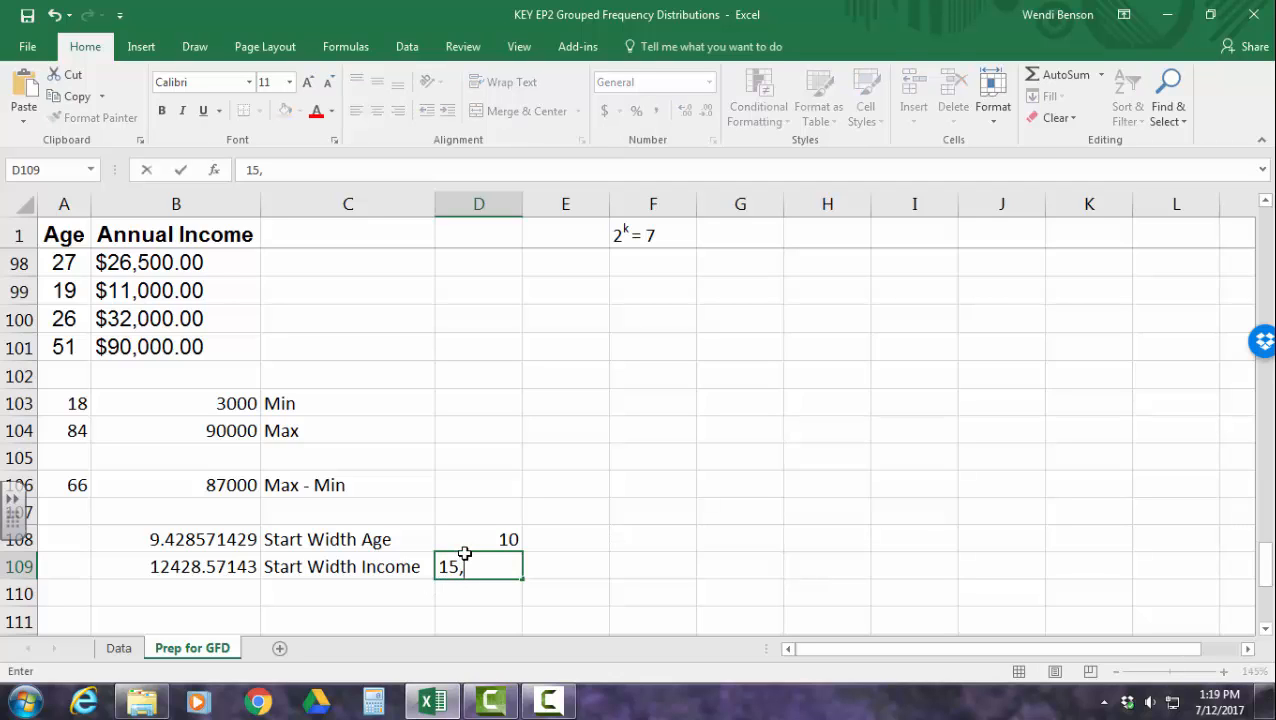
text(000)
click(562, 552)
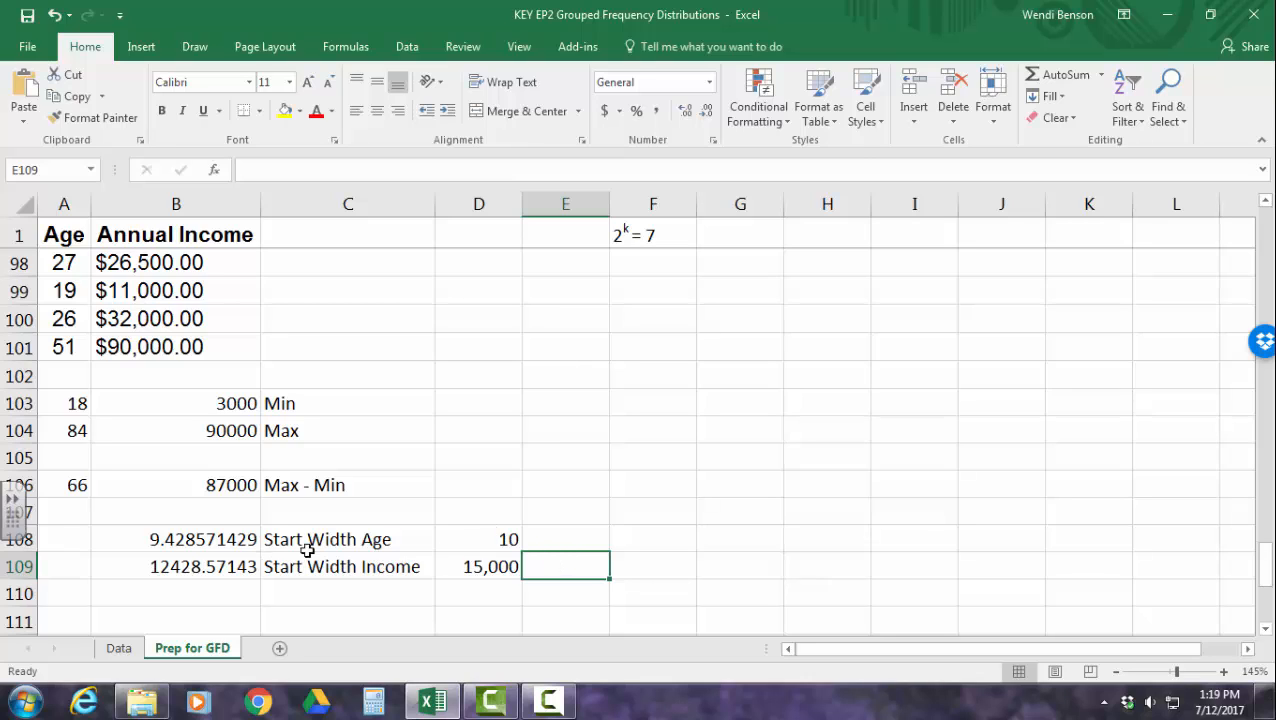
click(485, 540)
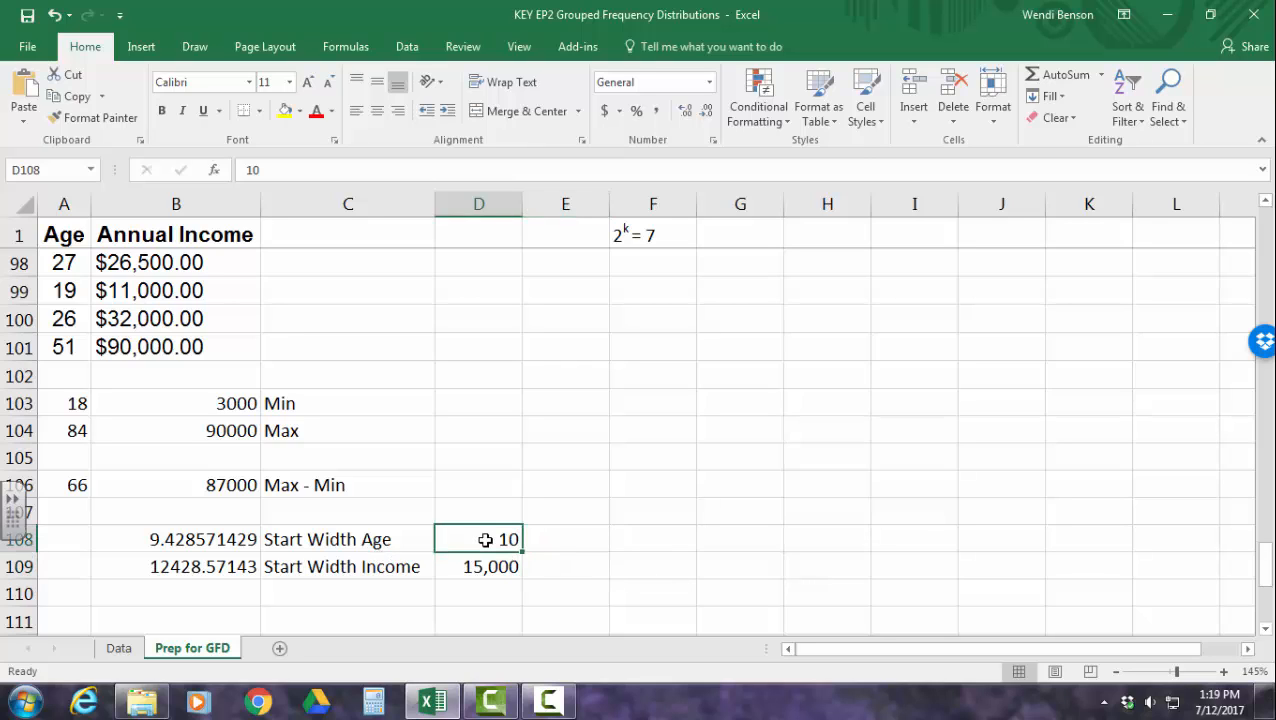
click(494, 563)
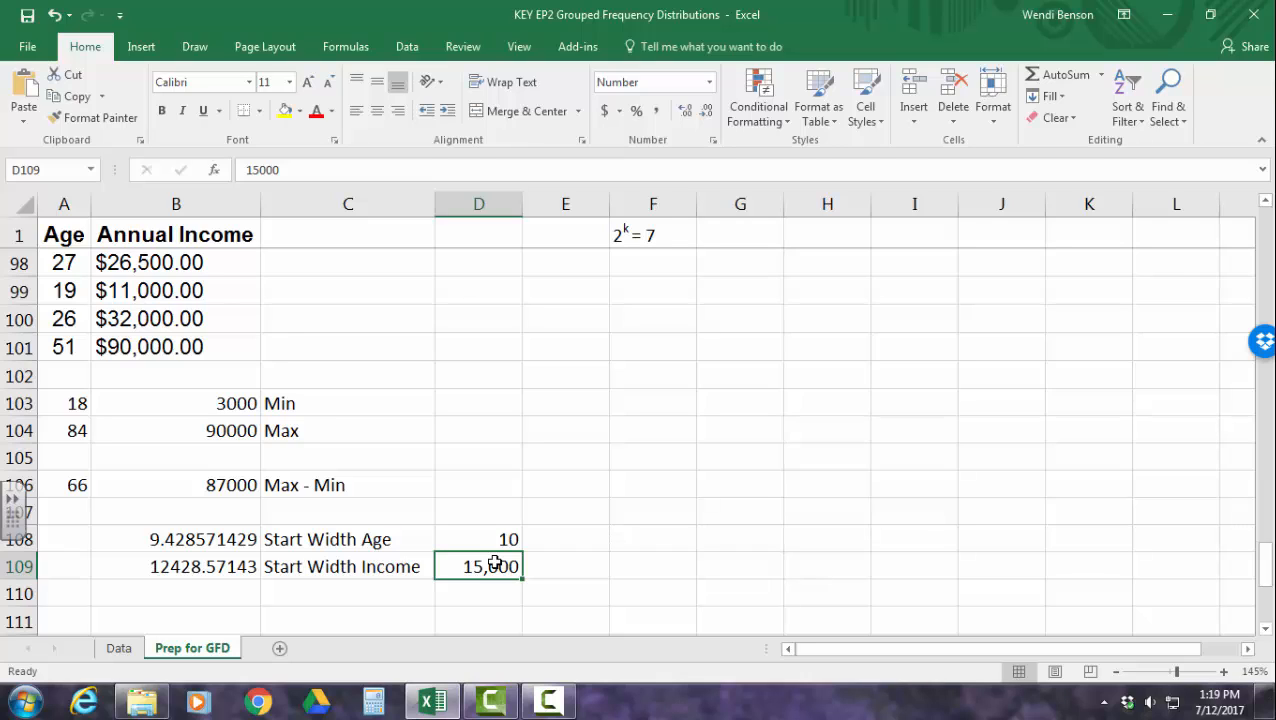
click(77, 404)
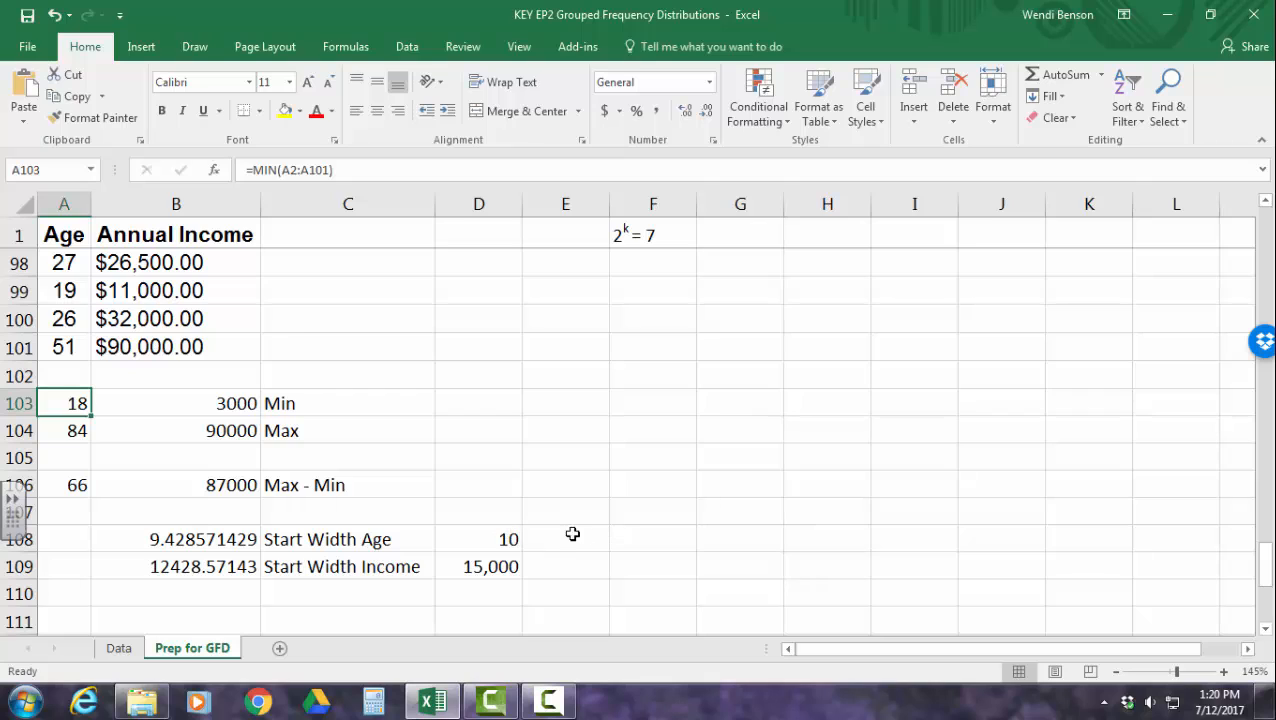
Label F108 "Starting Point" and F109 "End Point", and fit column F's width to its contents
click(674, 539)
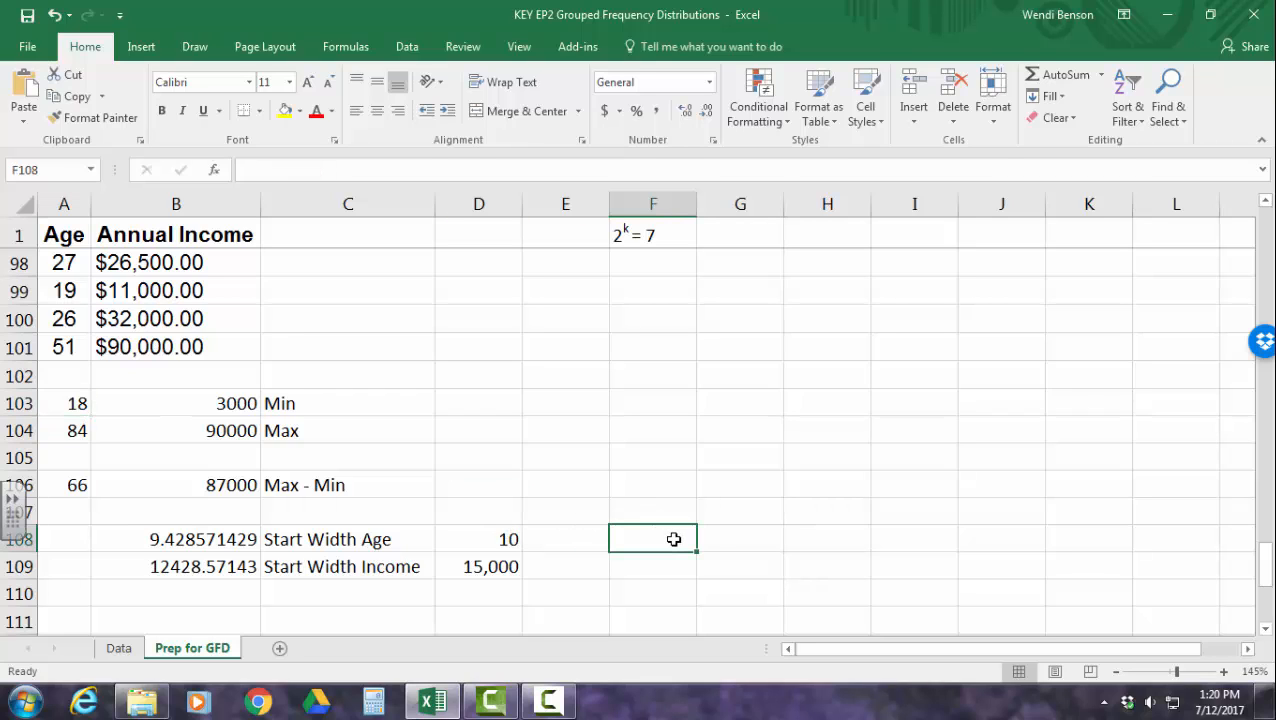
text(Start)
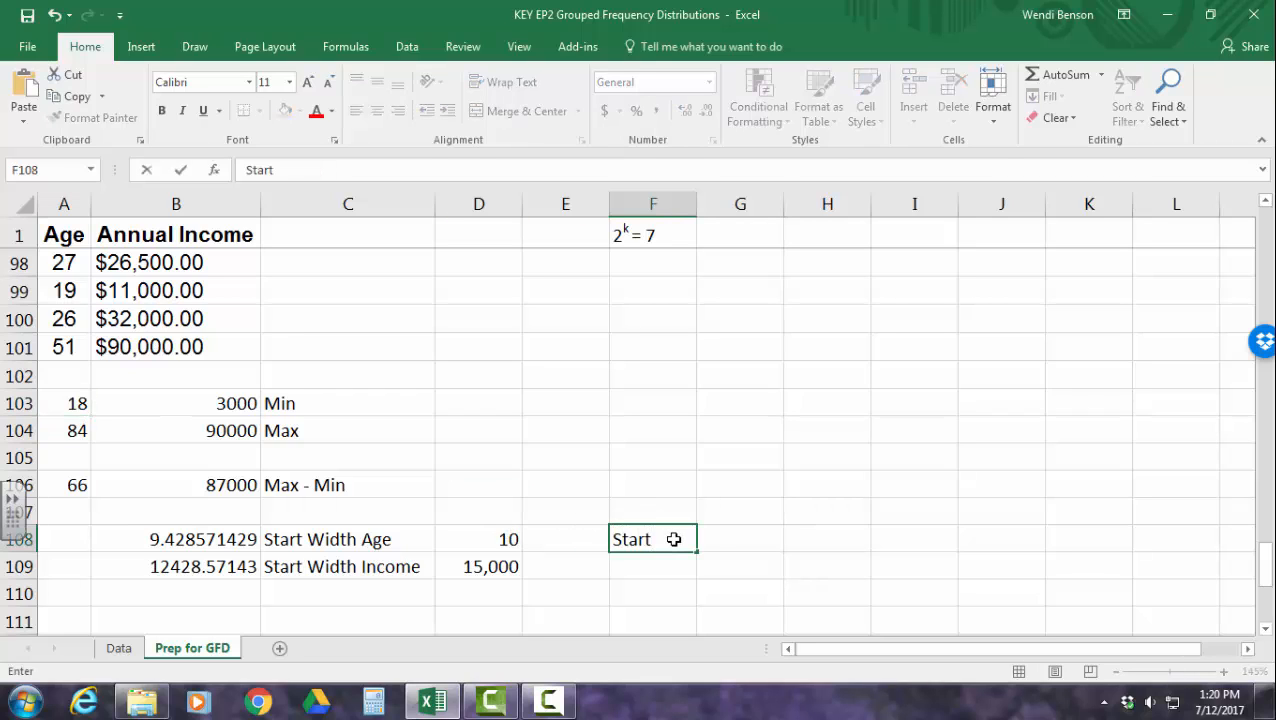
text(ing Point )
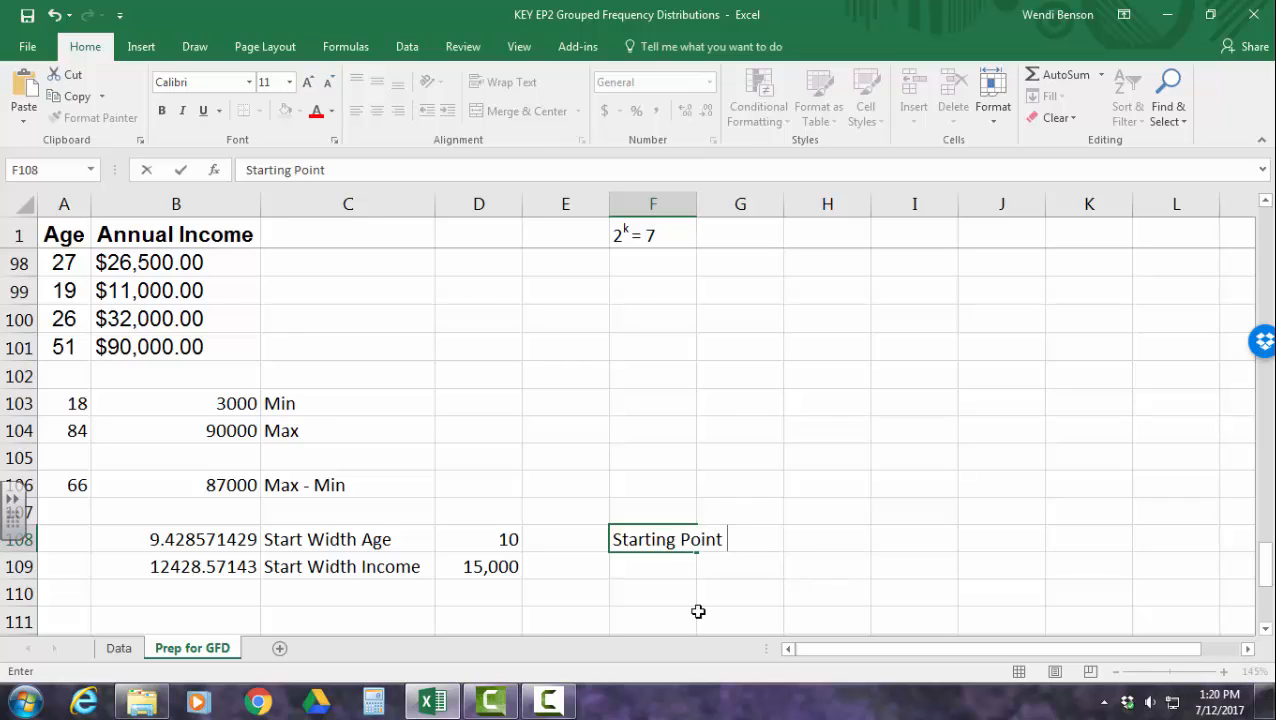
text(Age)
key(BackSpace)
key(BackSpace)
key(BackSpace)
key(BackSpace)
text(t)
click(641, 570)
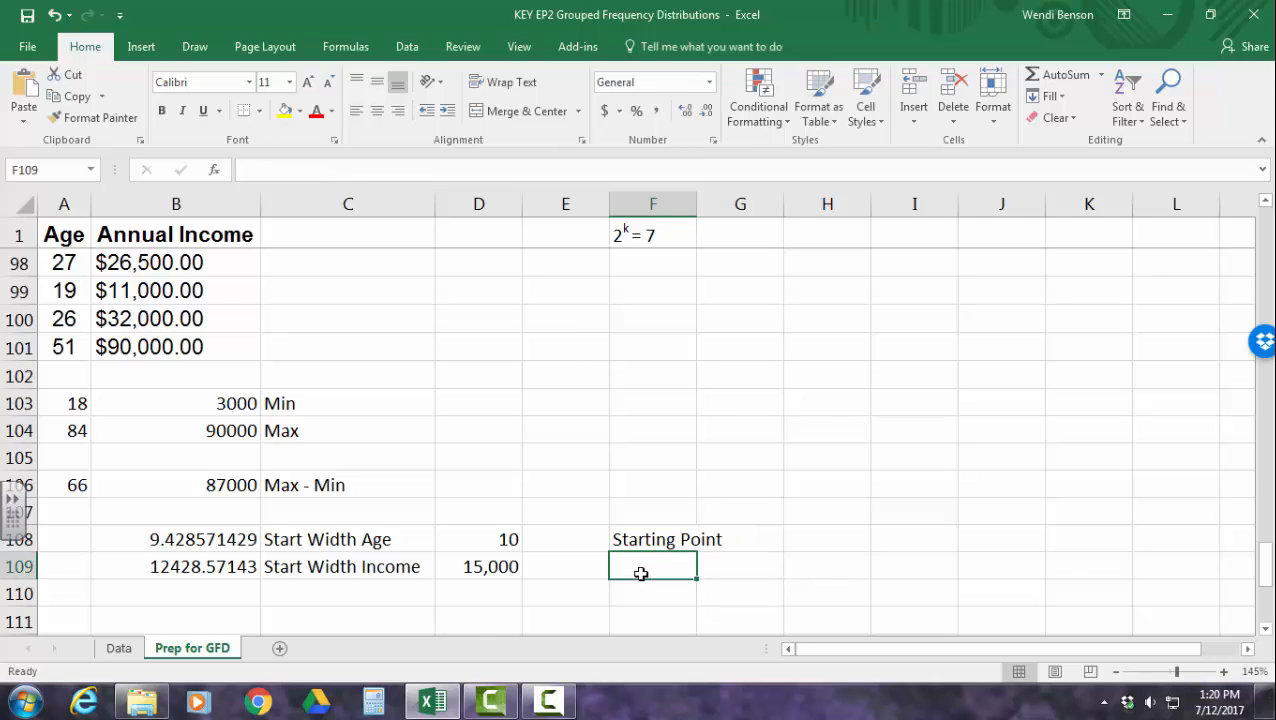
text(End Point)
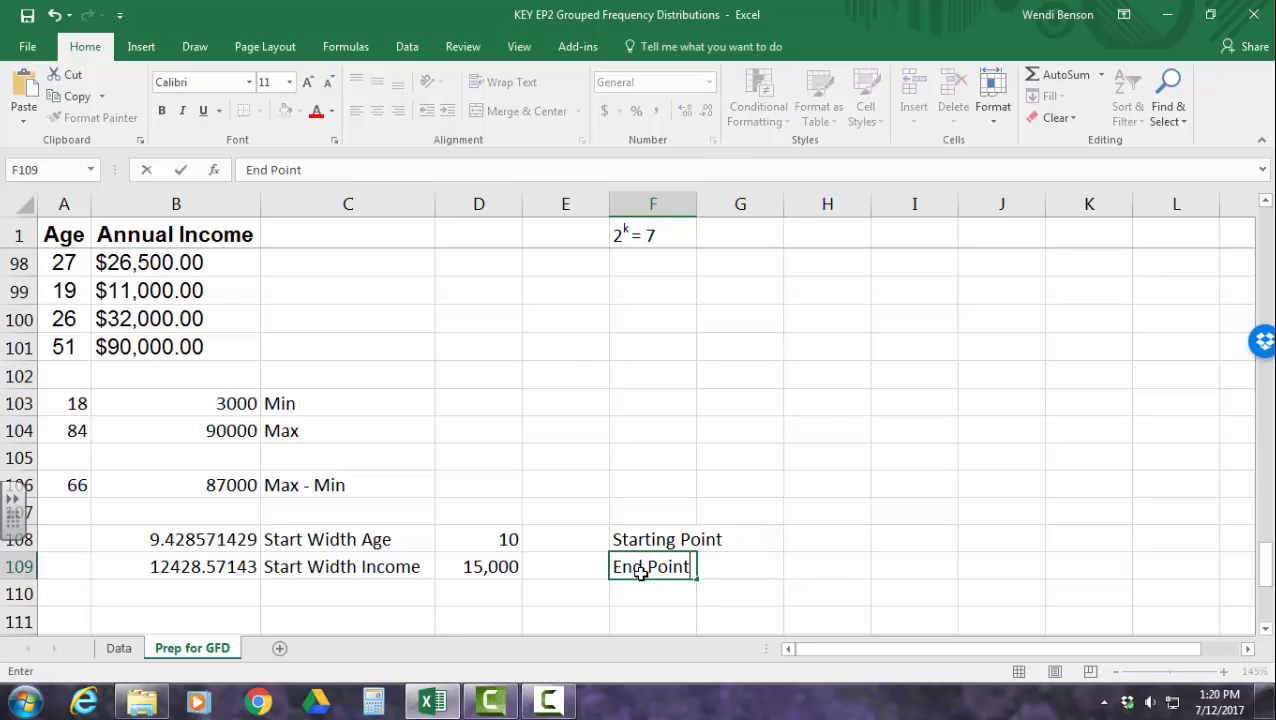
click(684, 203)
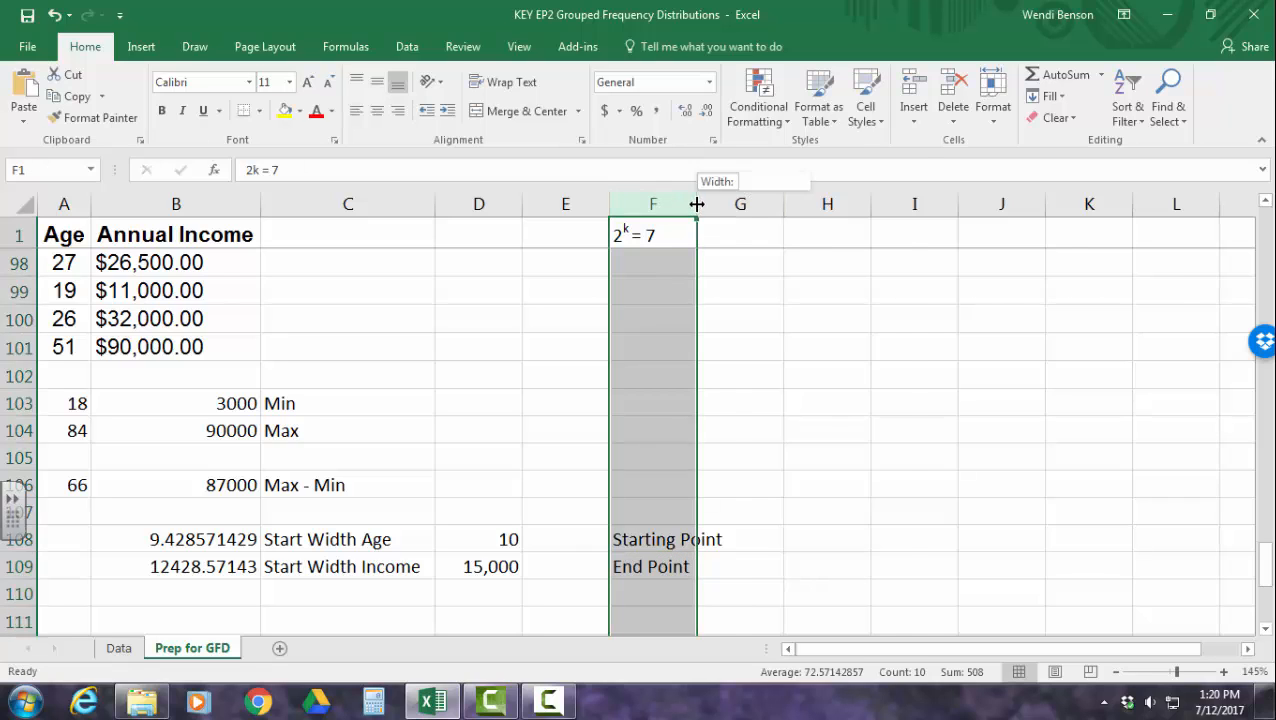
double_click(696, 202)
Add the column headings "Age" in G107 and "Income" in H107
click(774, 511)
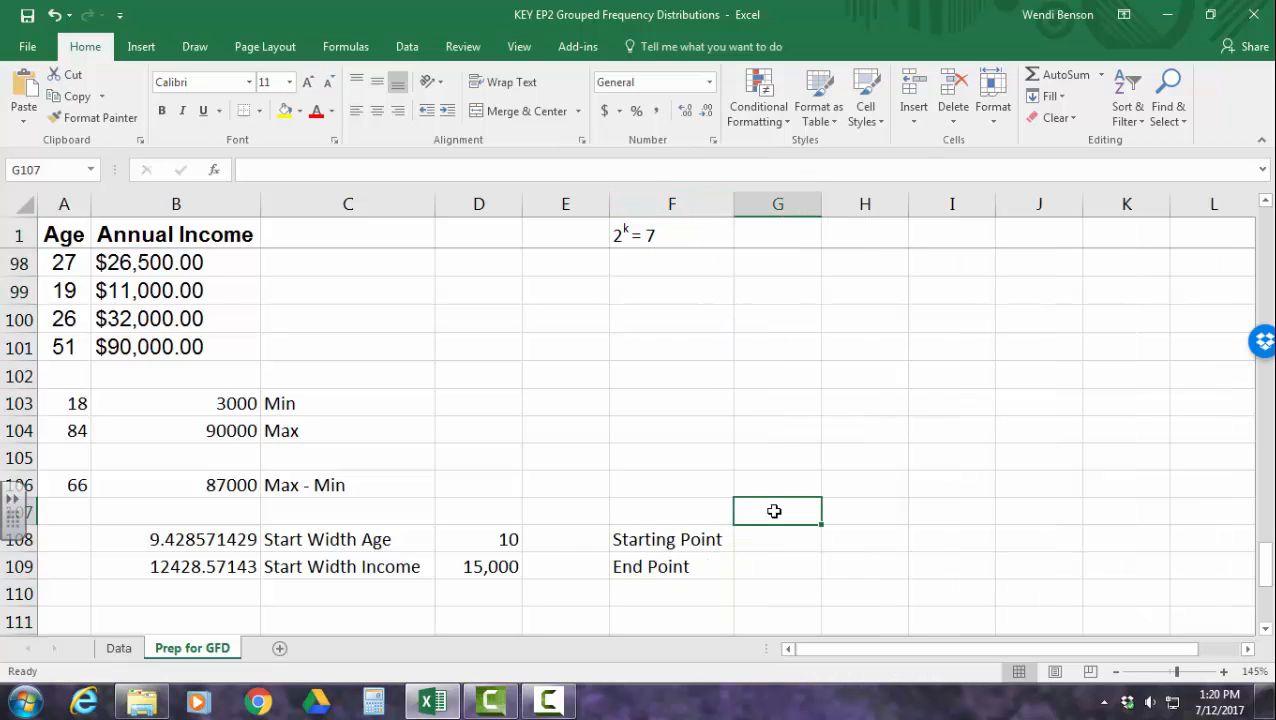
text(Age)
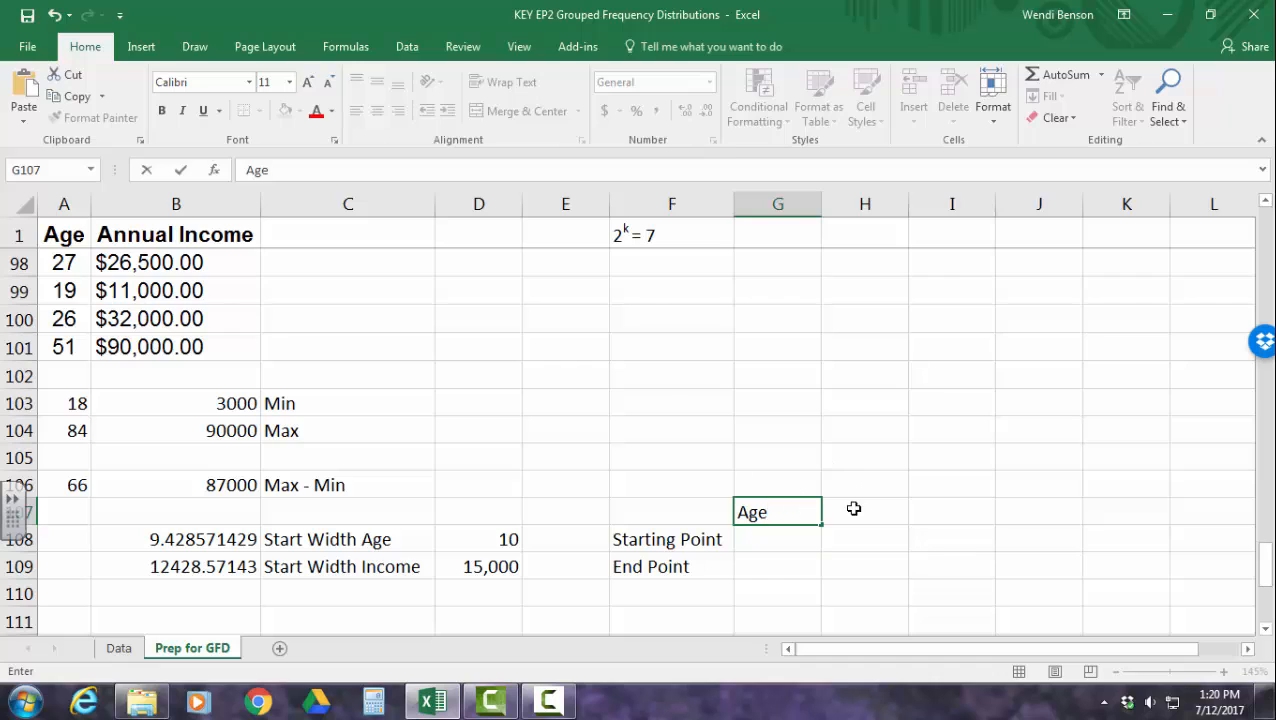
click(854, 511)
text(Income)
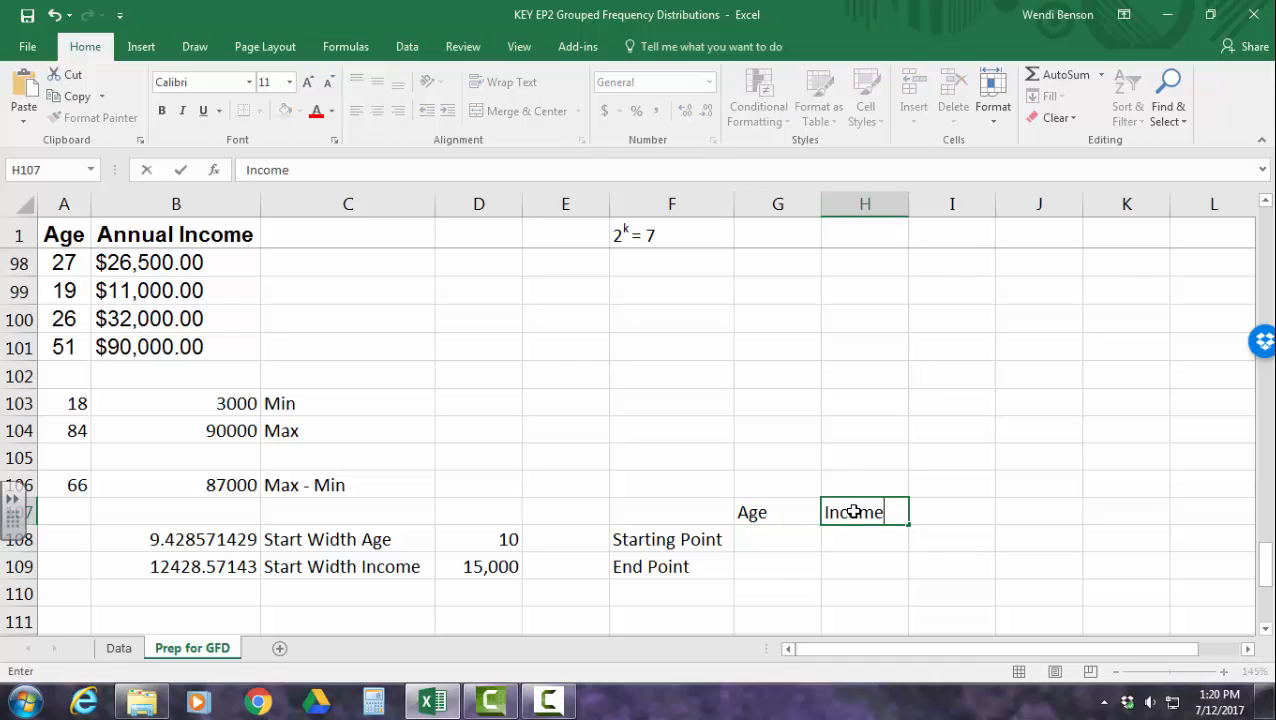
Set the age starting point to 10 in G108 and the age end point to 89 in G109
click(772, 541)
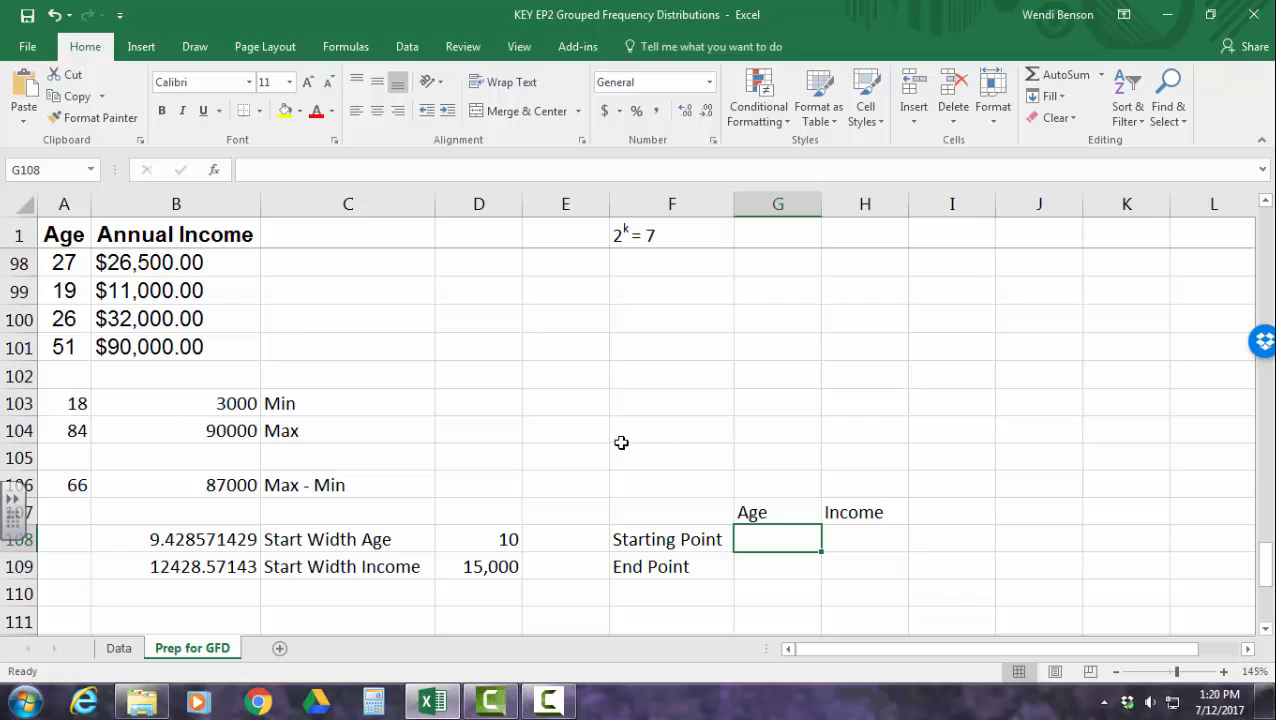
text(10)
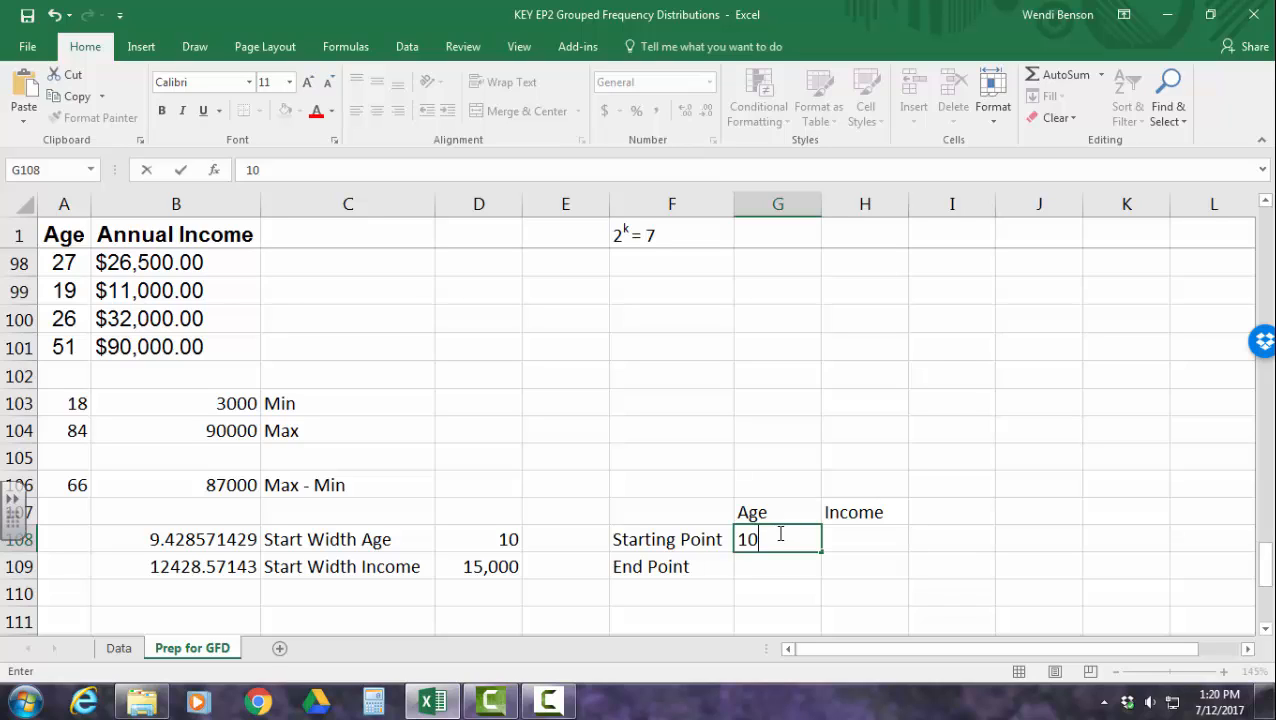
click(772, 558)
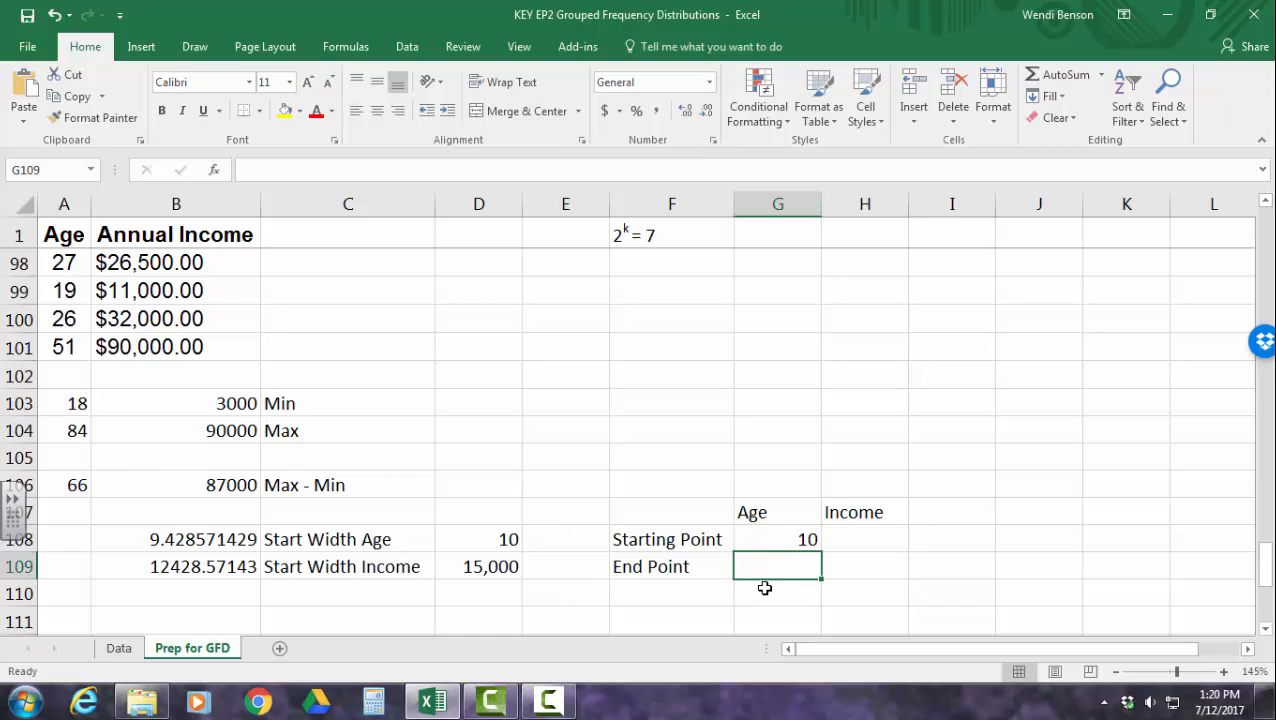
text(89)
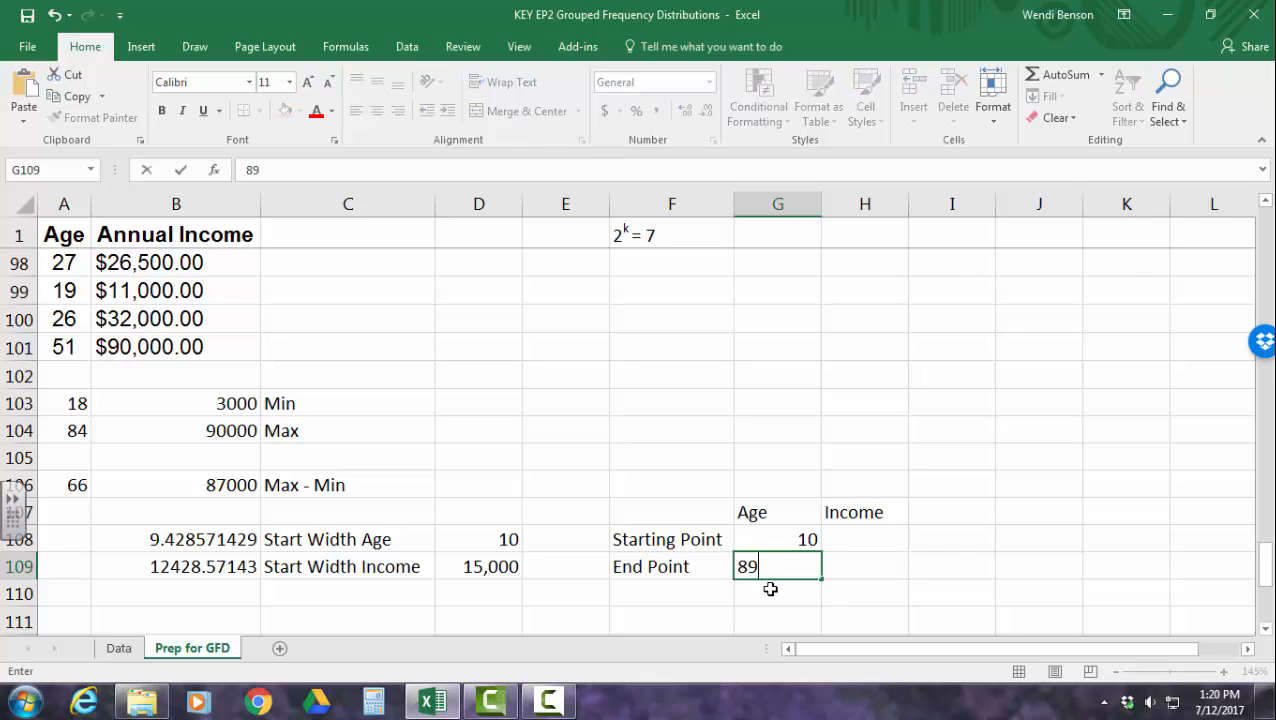
key(Return)
click(743, 567)
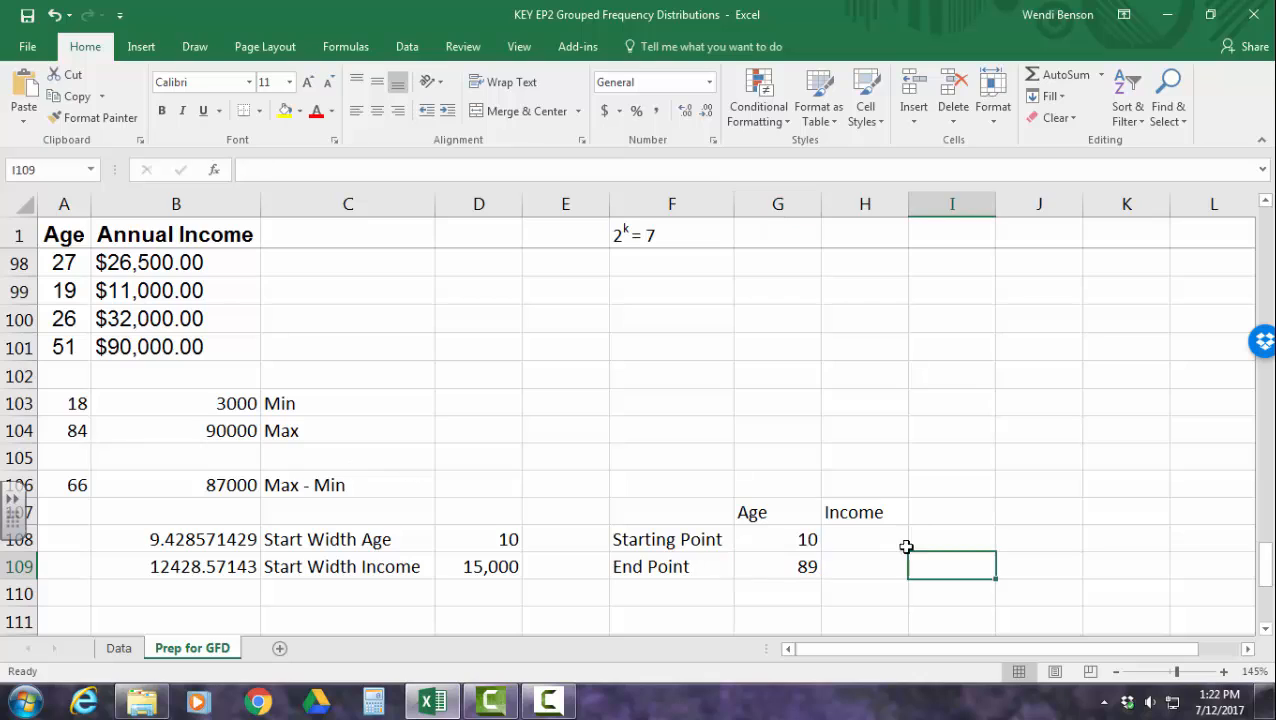
Set the income starting point to 0 in H108 and the income end point to 90,000 in H109
click(858, 531)
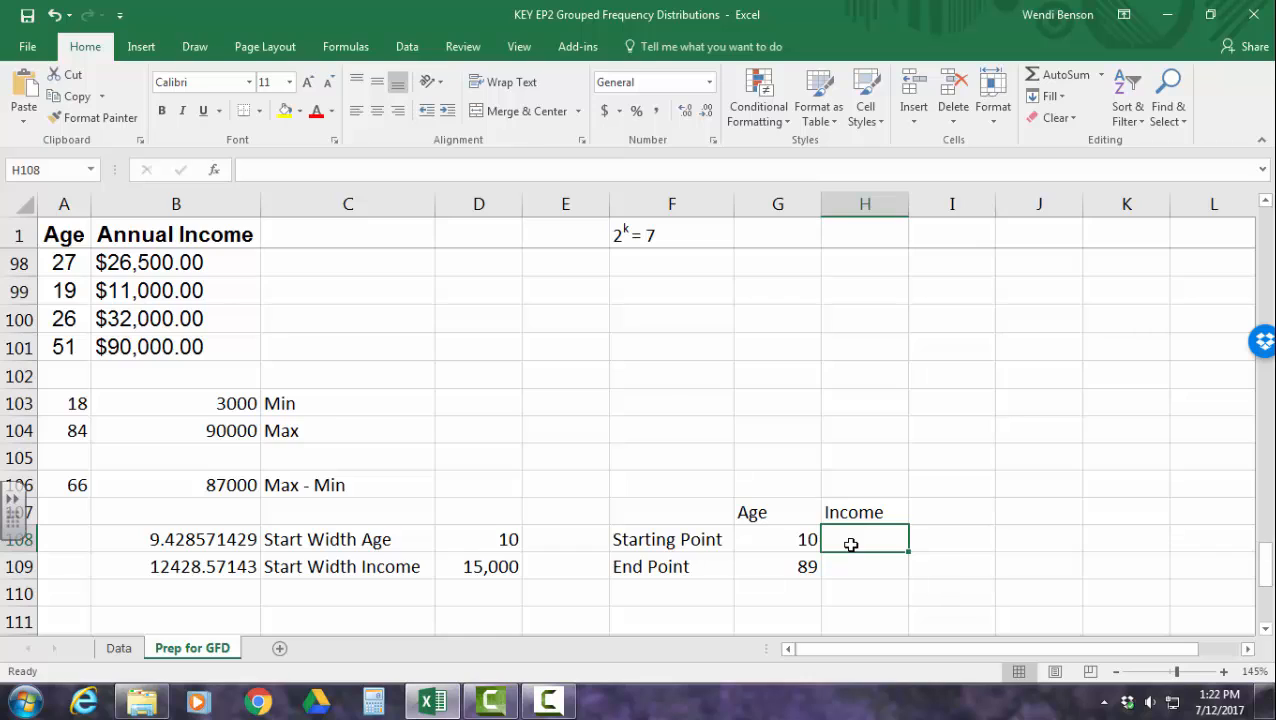
text(0)
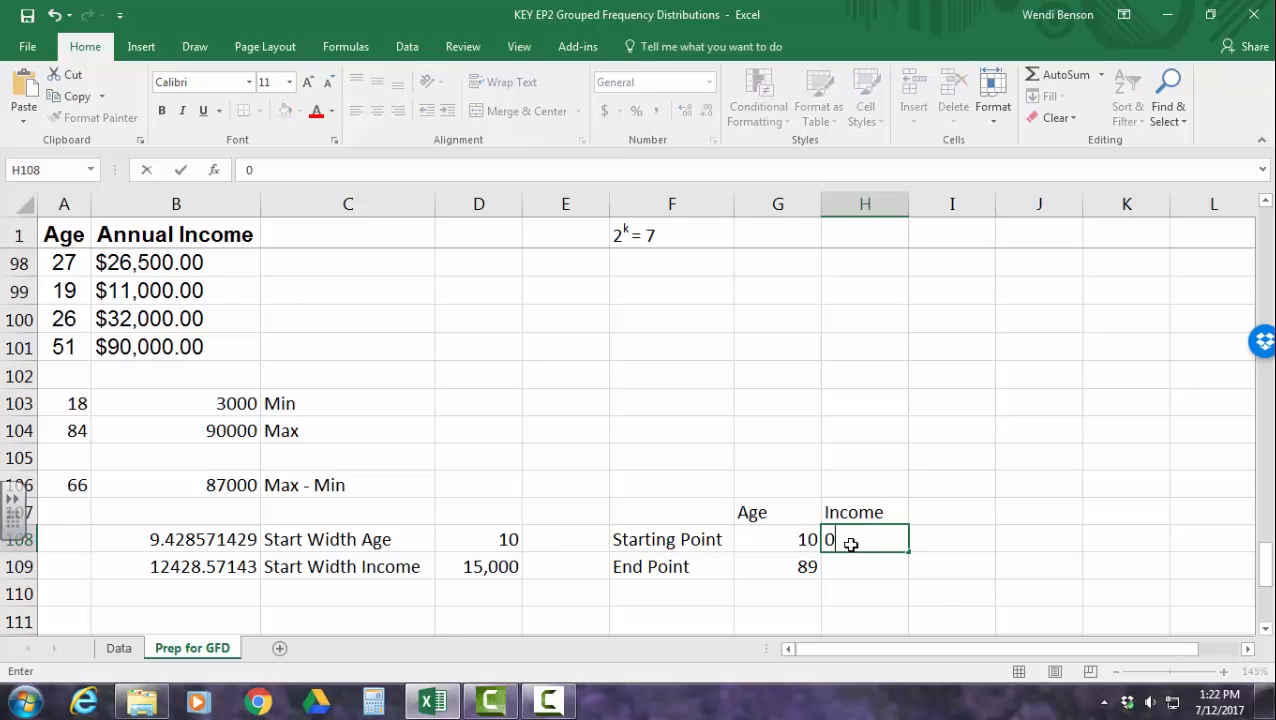
click(850, 563)
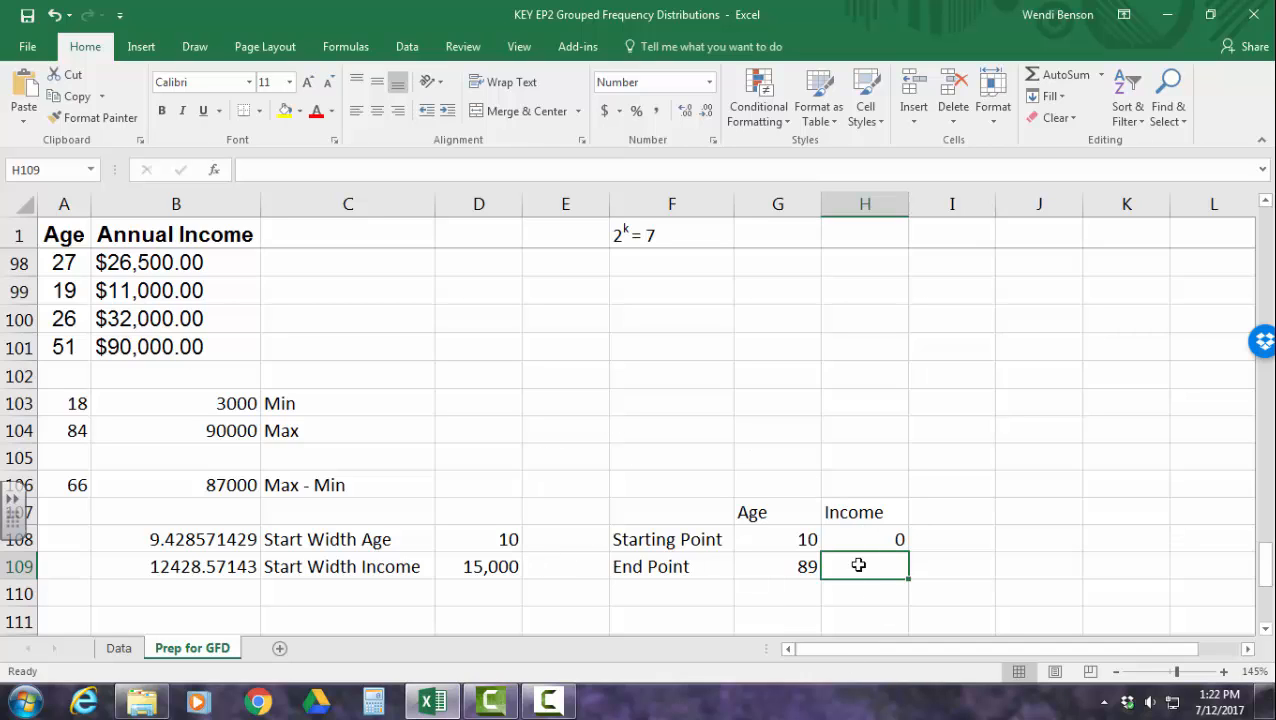
text(90,)
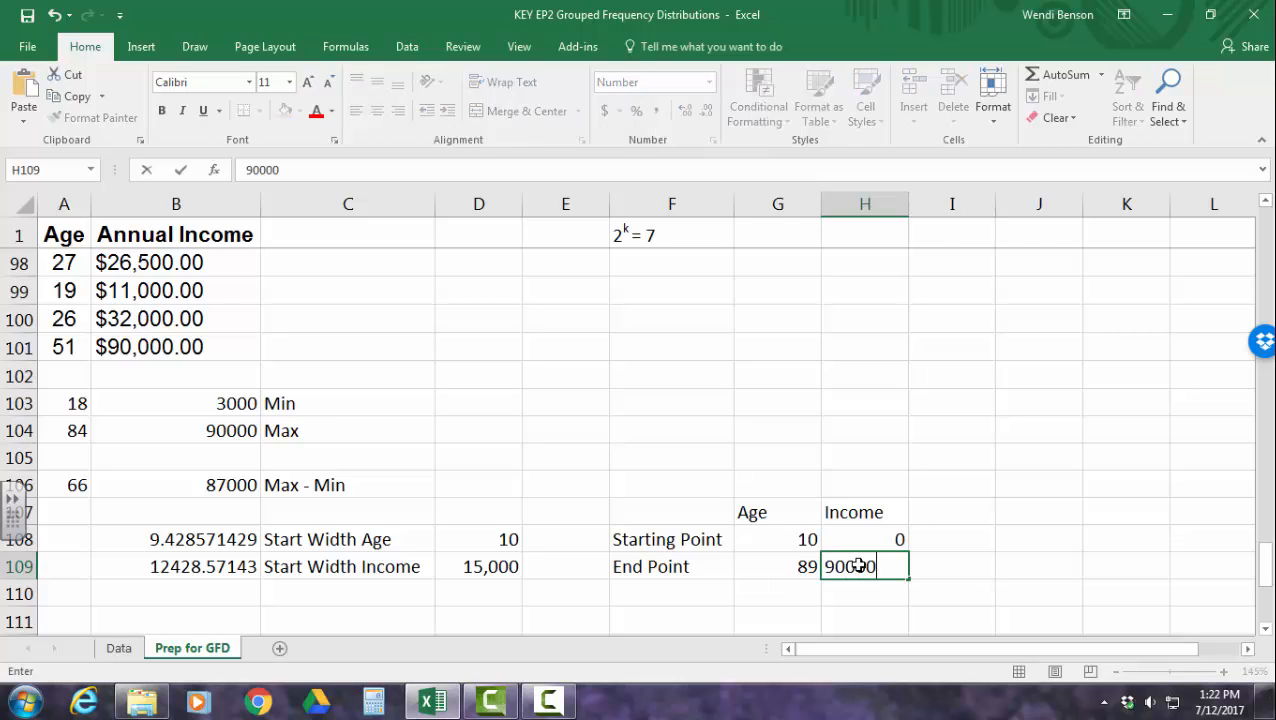
text(000)
click(946, 567)
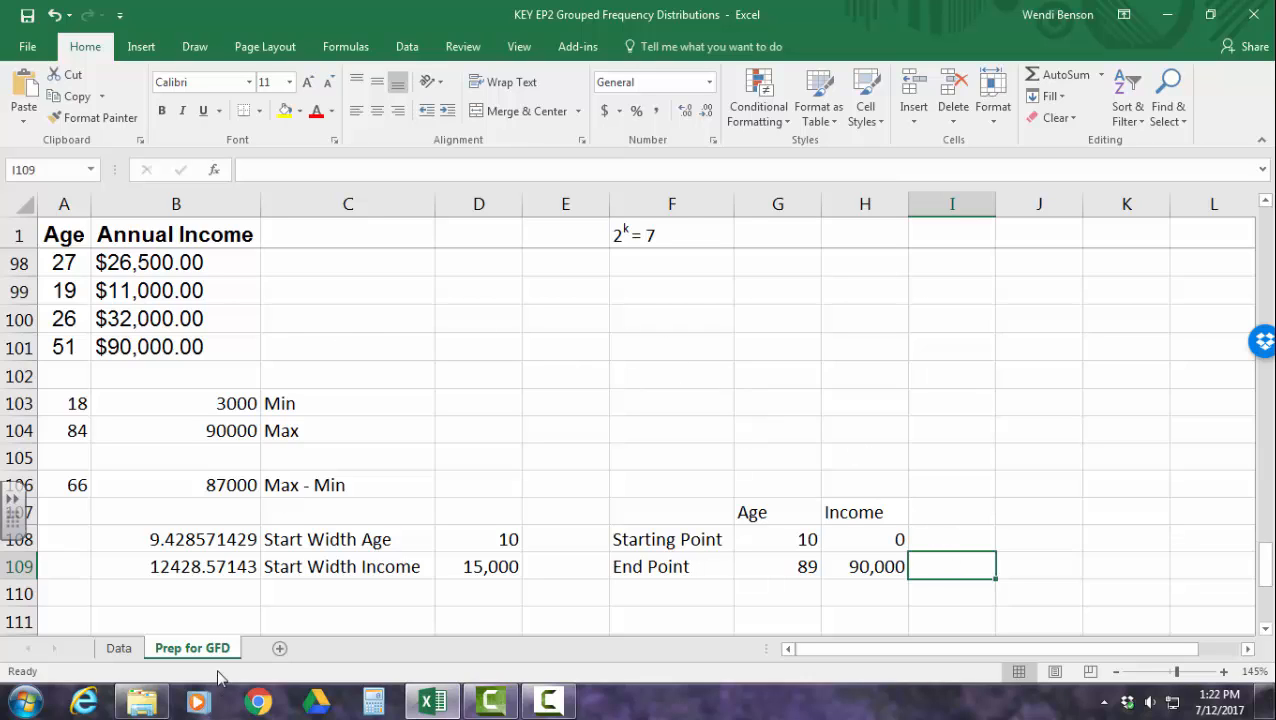
Copy the Age header and all its data values, A1:A101, from the Prep for GFD sheet
click(120, 649)
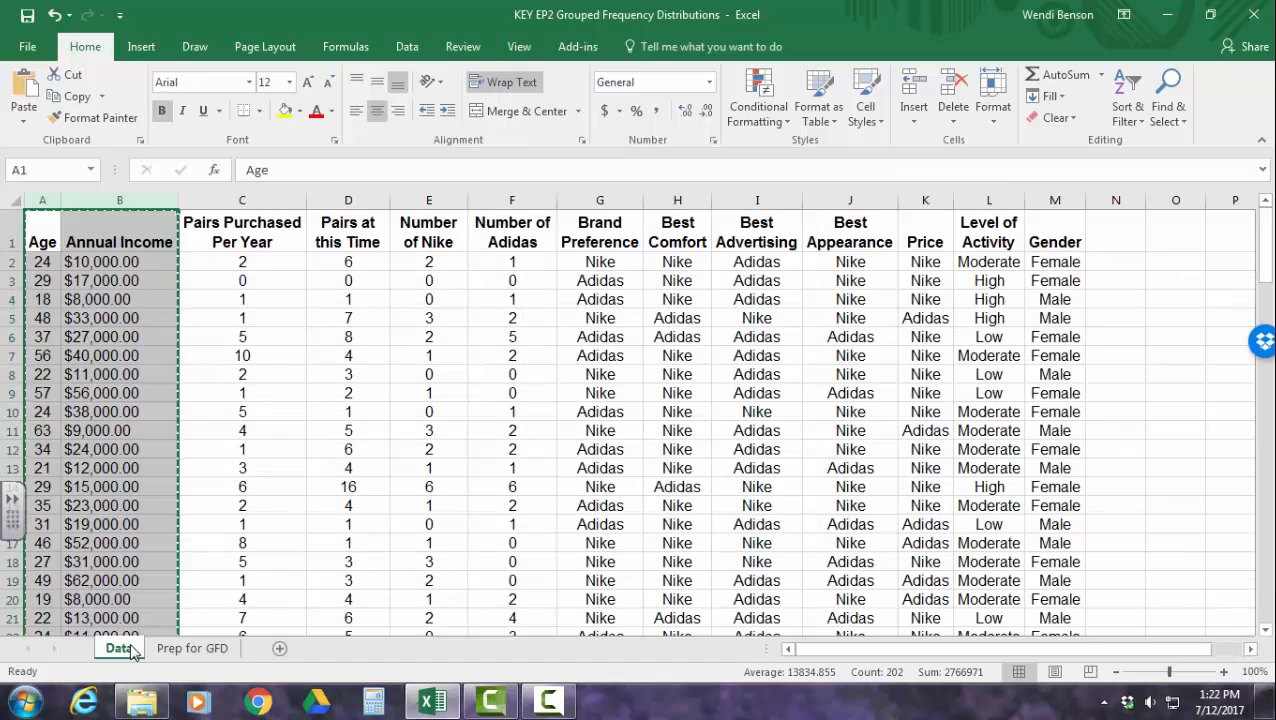
click(168, 649)
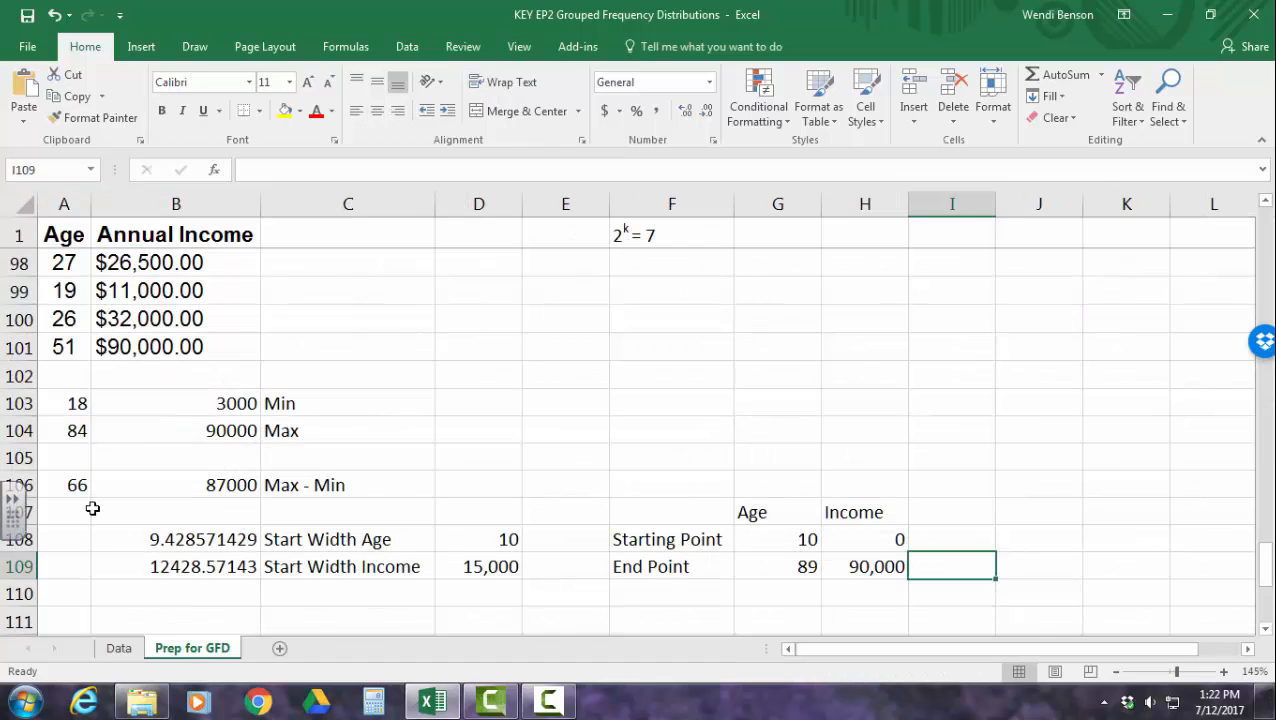
scroll(94, 505, up, 20)
scroll(104, 358, up, 12)
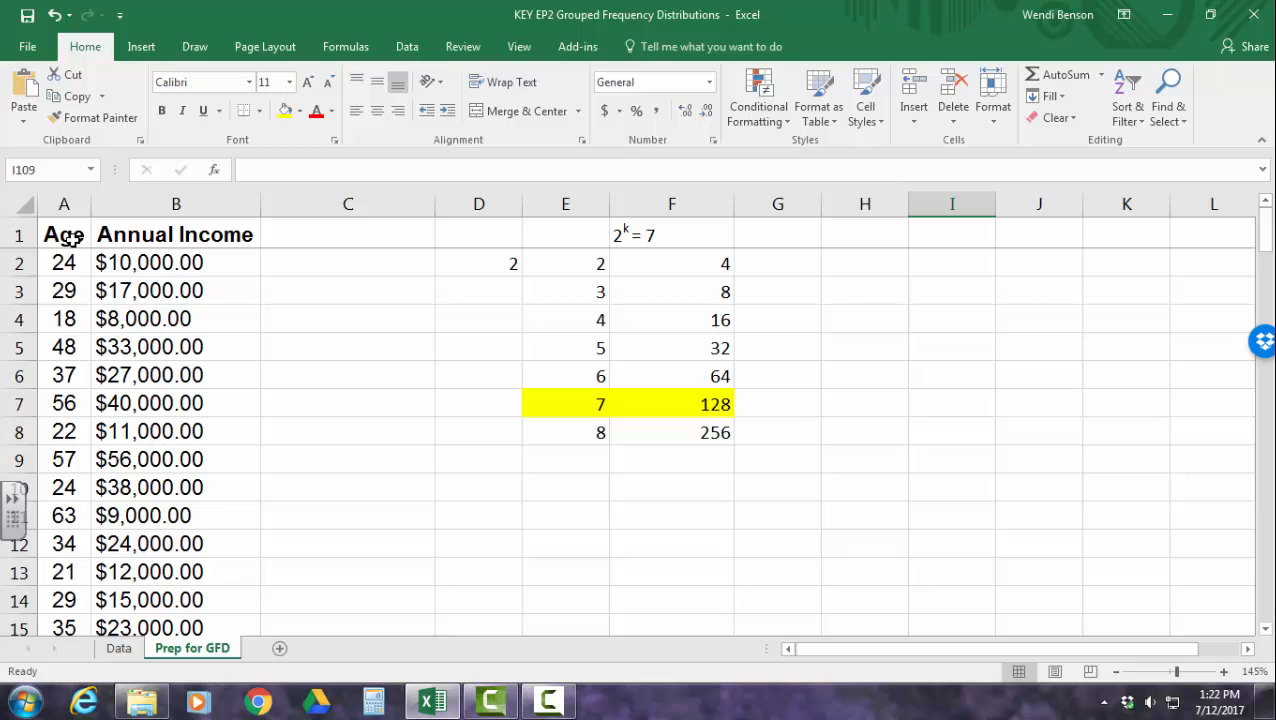
drag(68, 236, 63, 572)
key(ctrl+c)
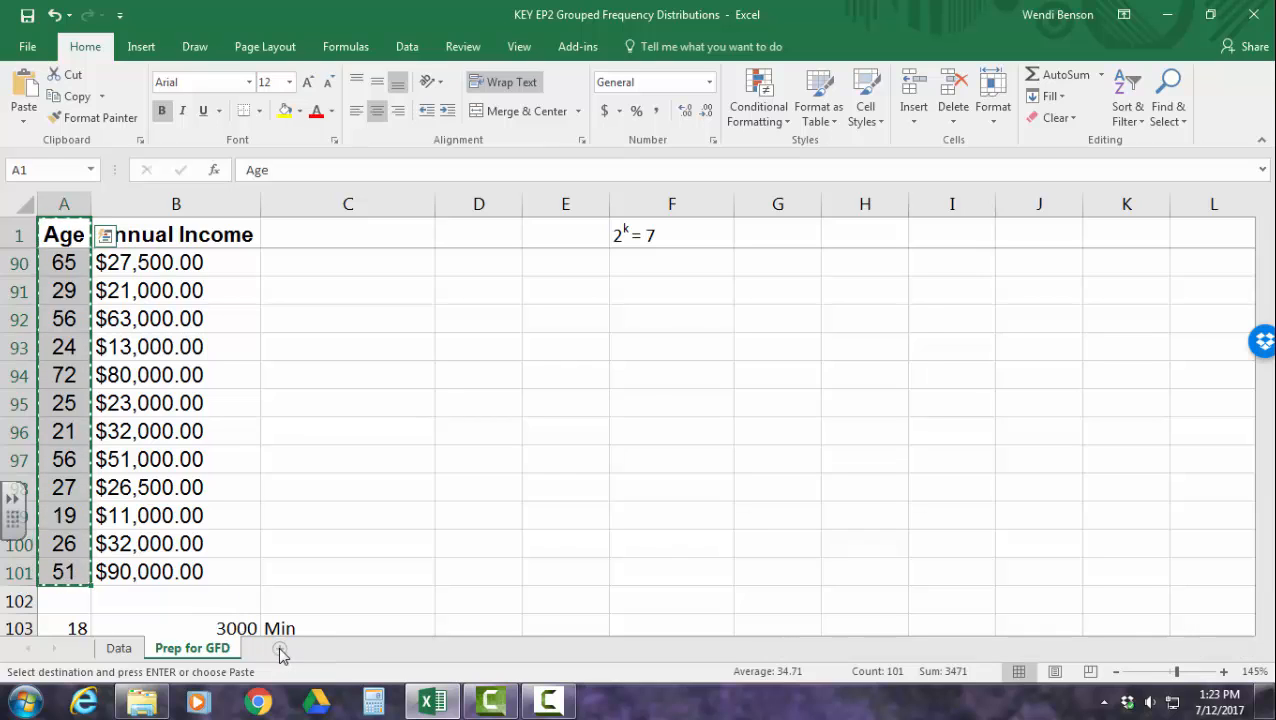
Add a new worksheet named "Age" and paste the copied age data starting at A1
click(281, 650)
double_click(270, 647)
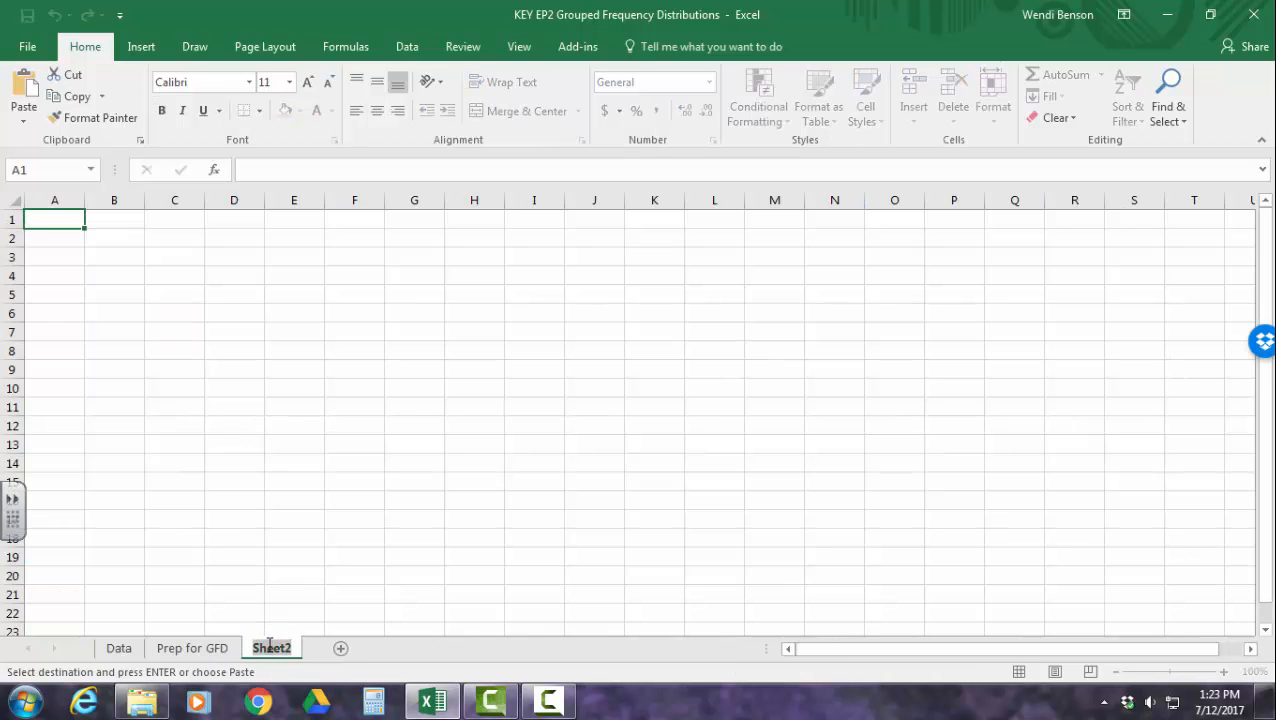
text(Age)
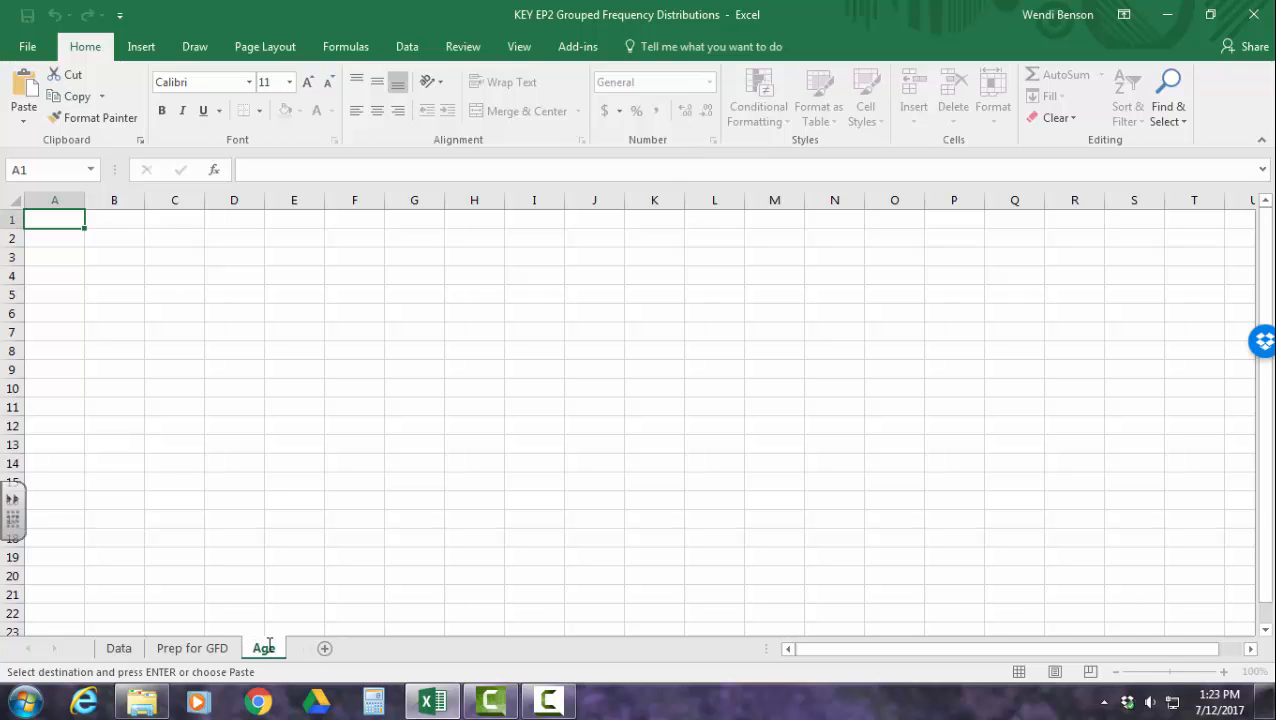
key(Return)
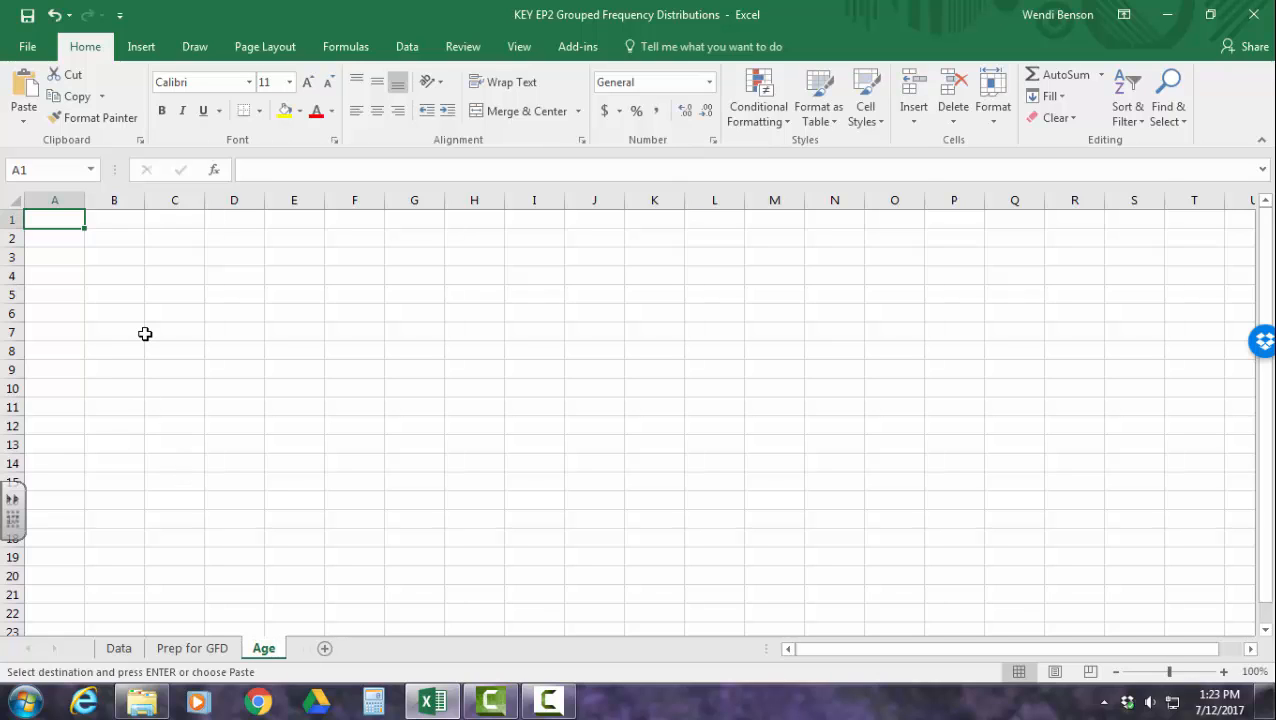
key(ctrl+v)
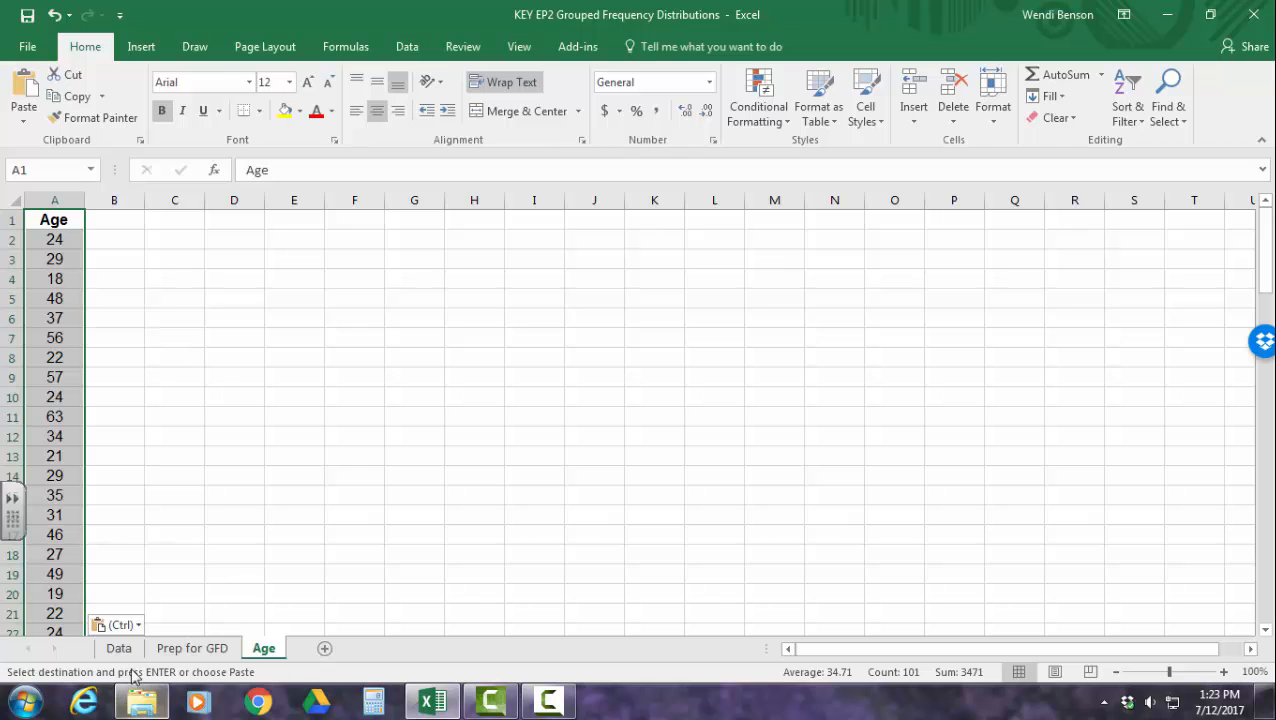
Copy the Annual Income header and all its data values, B1:B101, from the Prep for GFD sheet
click(192, 648)
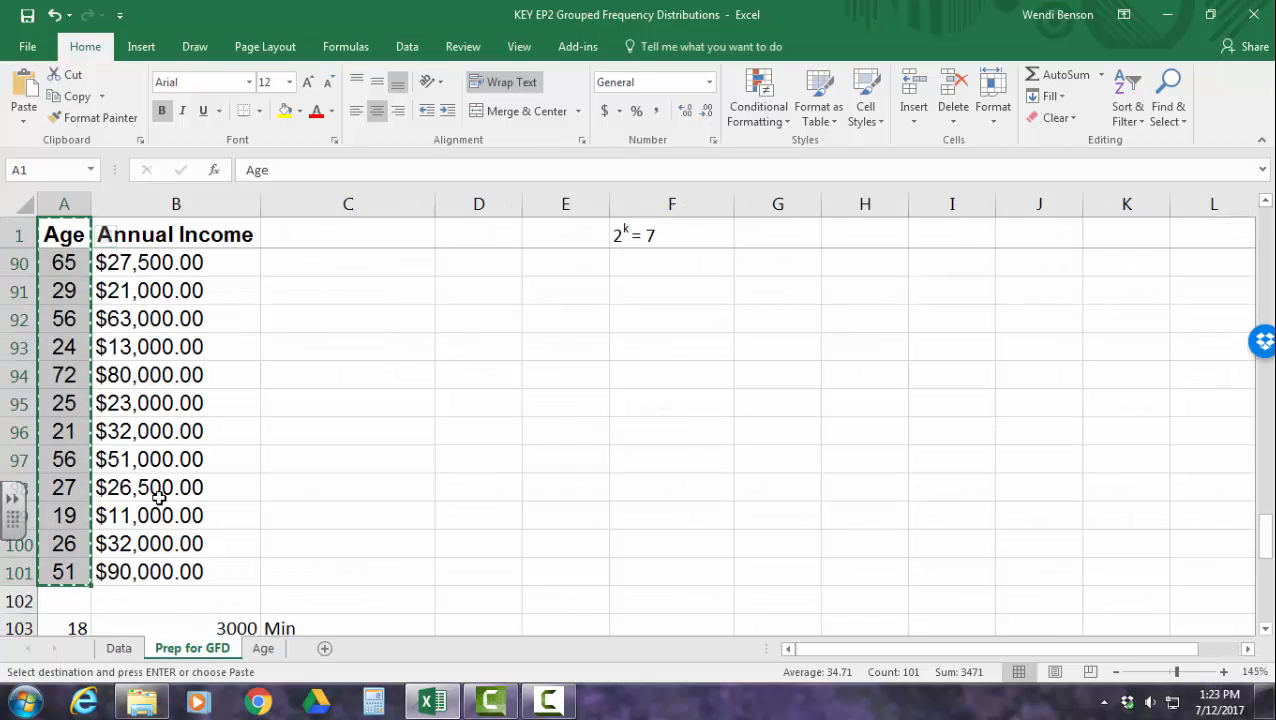
click(142, 571)
scroll(142, 560, up, 15)
scroll(142, 560, up, 15)
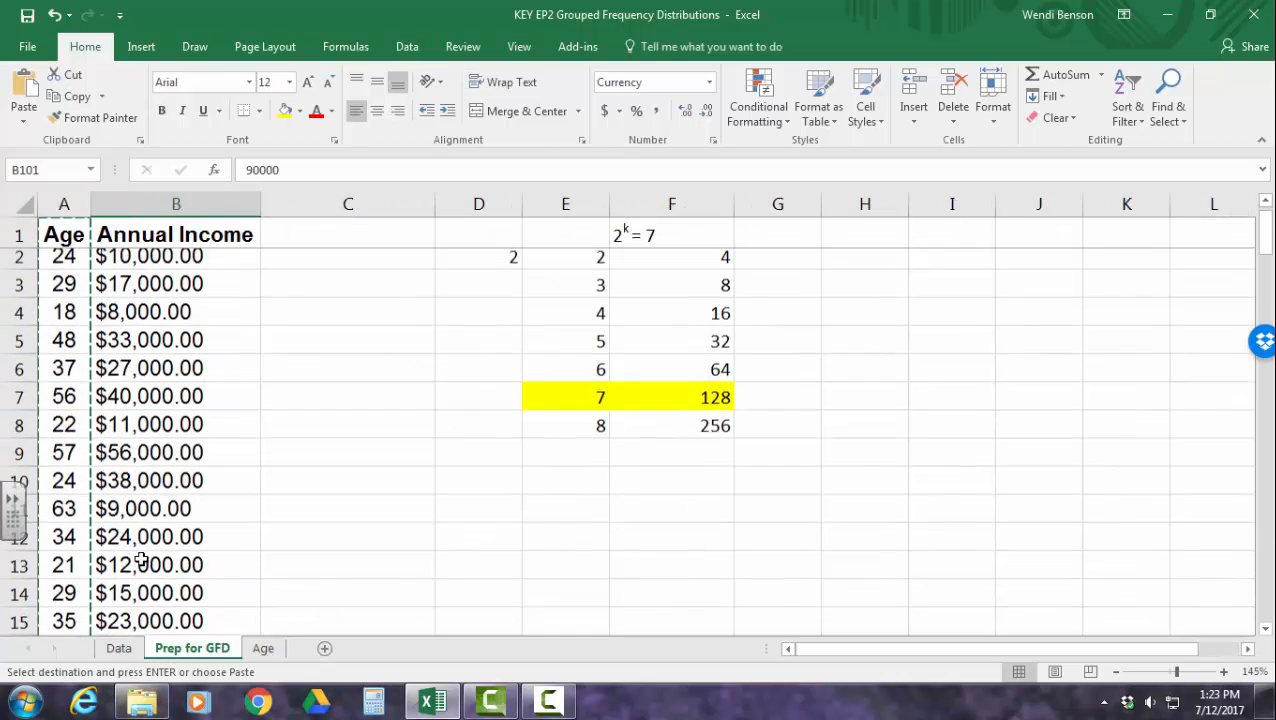
shift+click(186, 238)
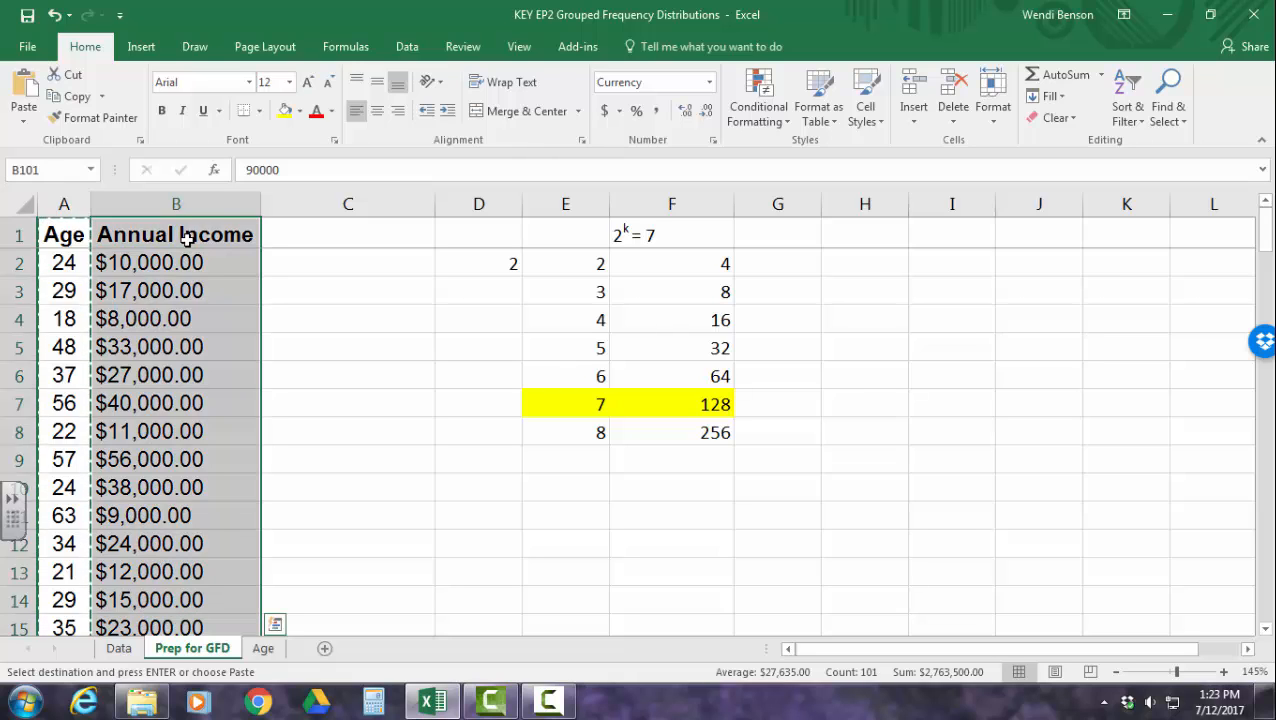
Paste the income data into A1 of a new worksheet and fit column A's width to its contents
click(330, 651)
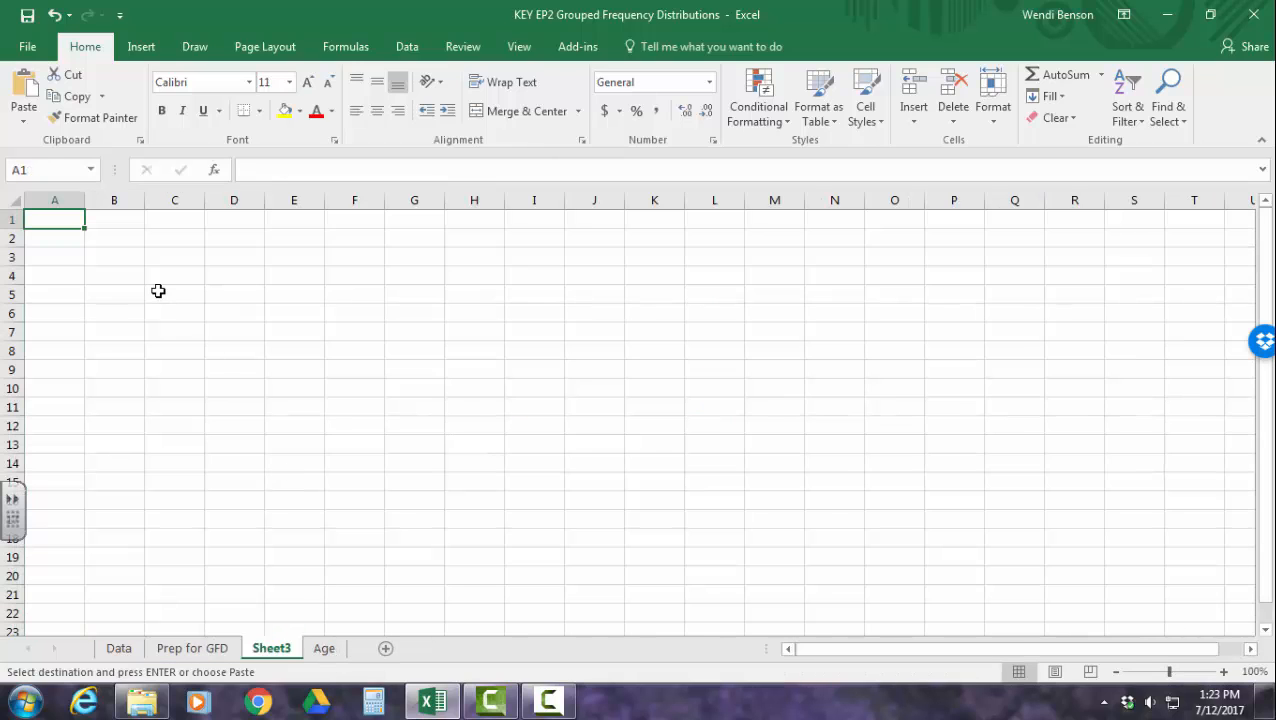
key(ctrl+v)
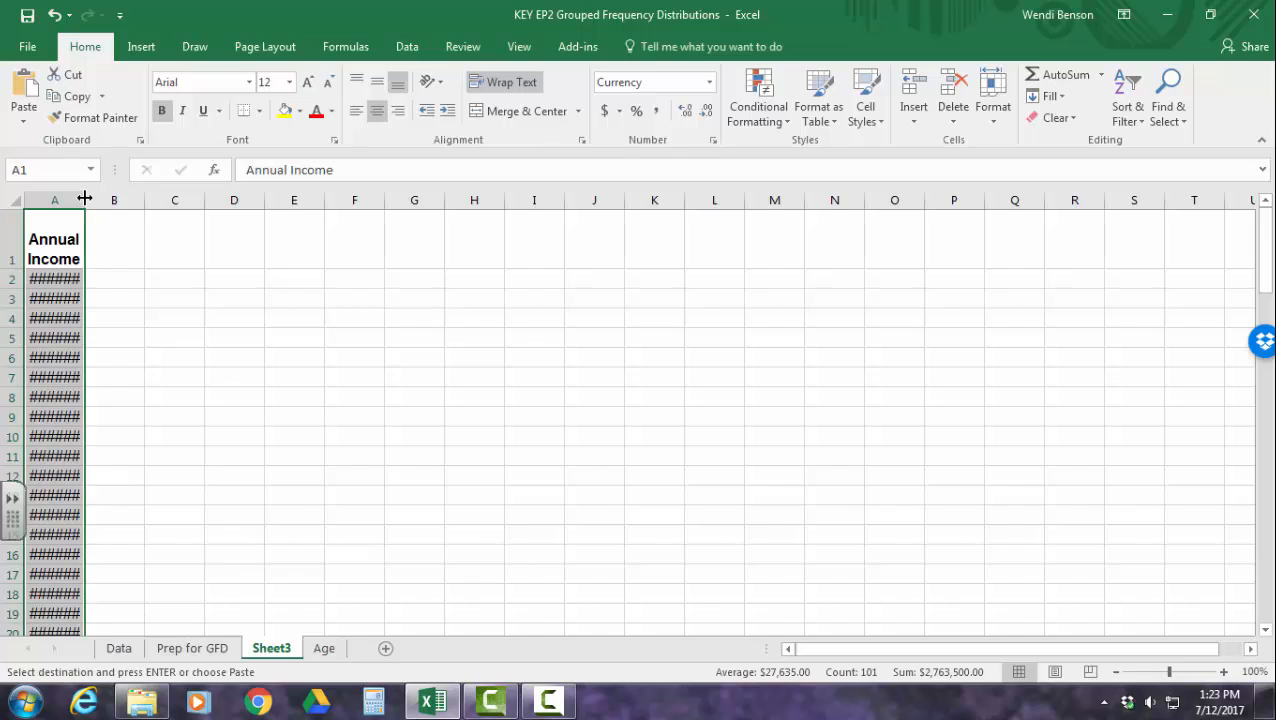
double_click(85, 199)
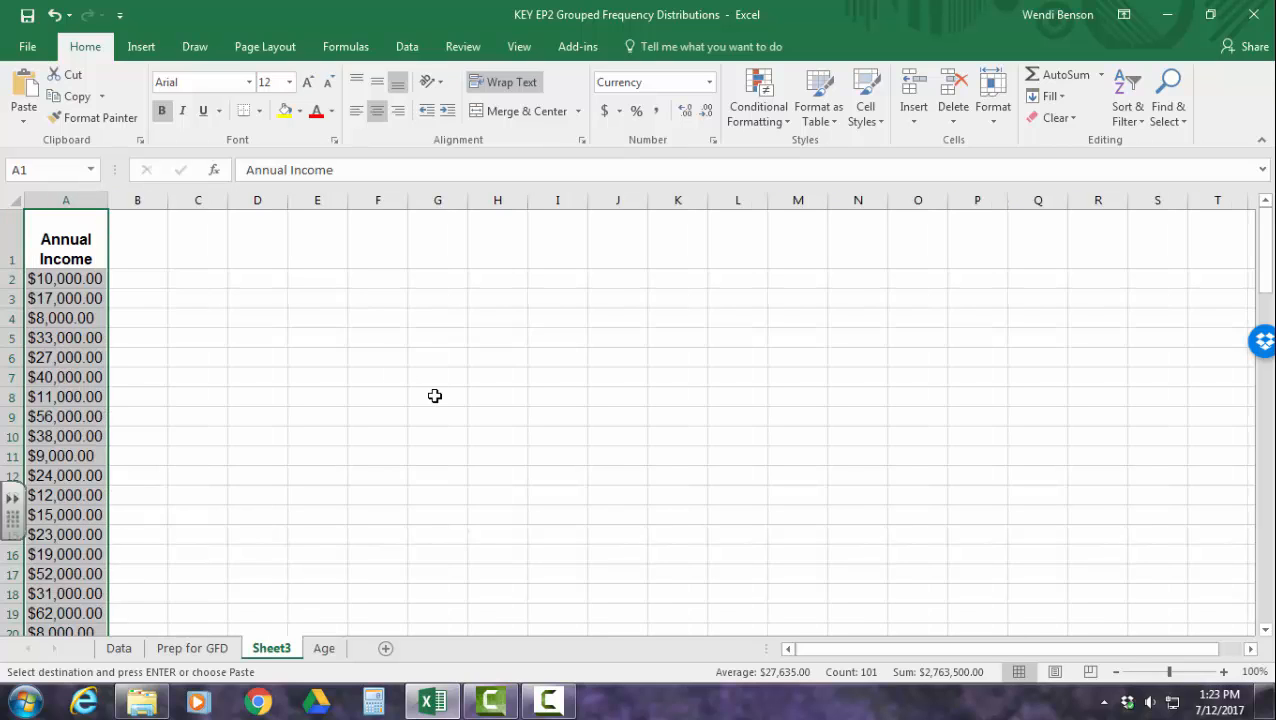
Rename the new income worksheet as "Income"
double_click(274, 649)
text(Income)
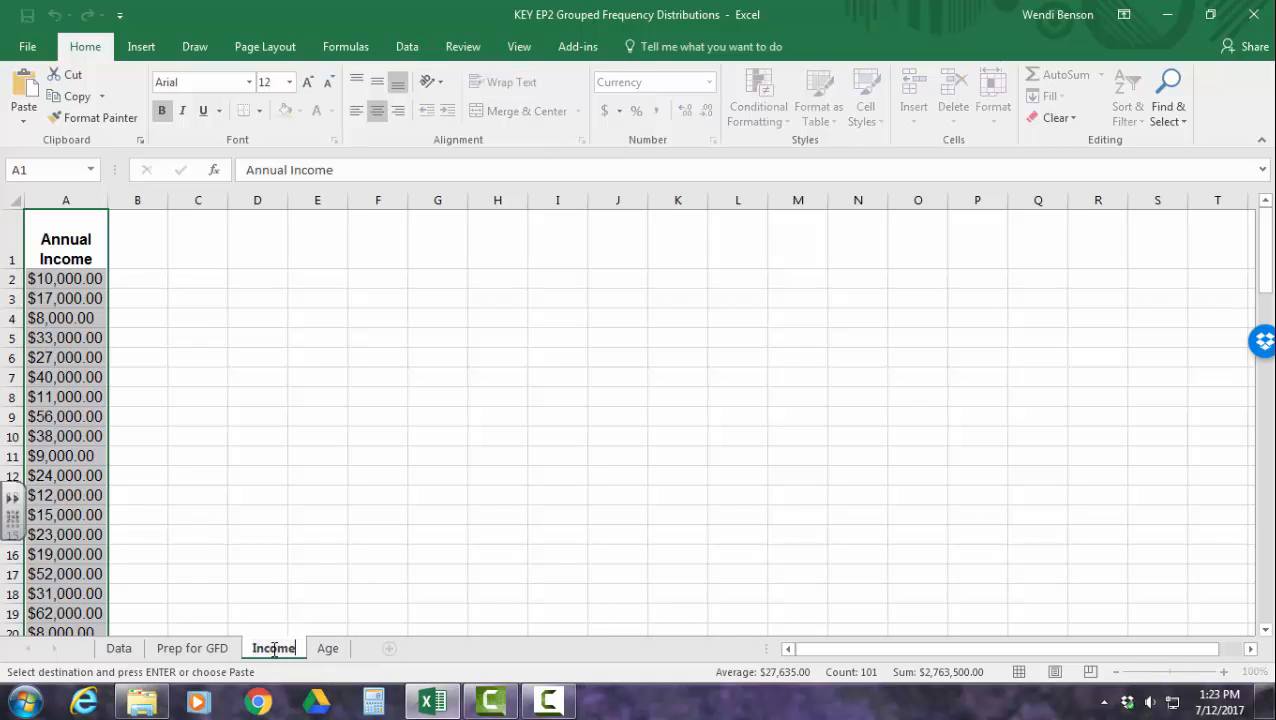
key(Return)
Create a PivotTable from column A of the Age sheet, placed on the existing worksheet at D1
click(328, 649)
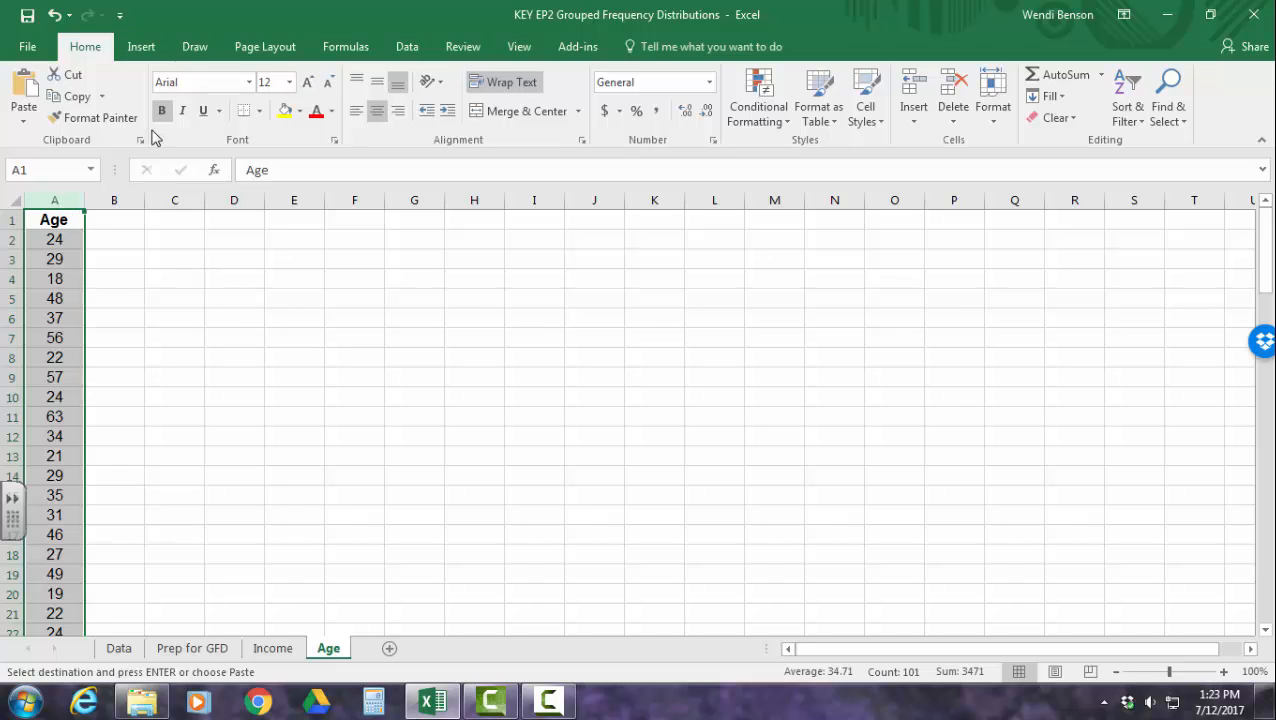
click(150, 50)
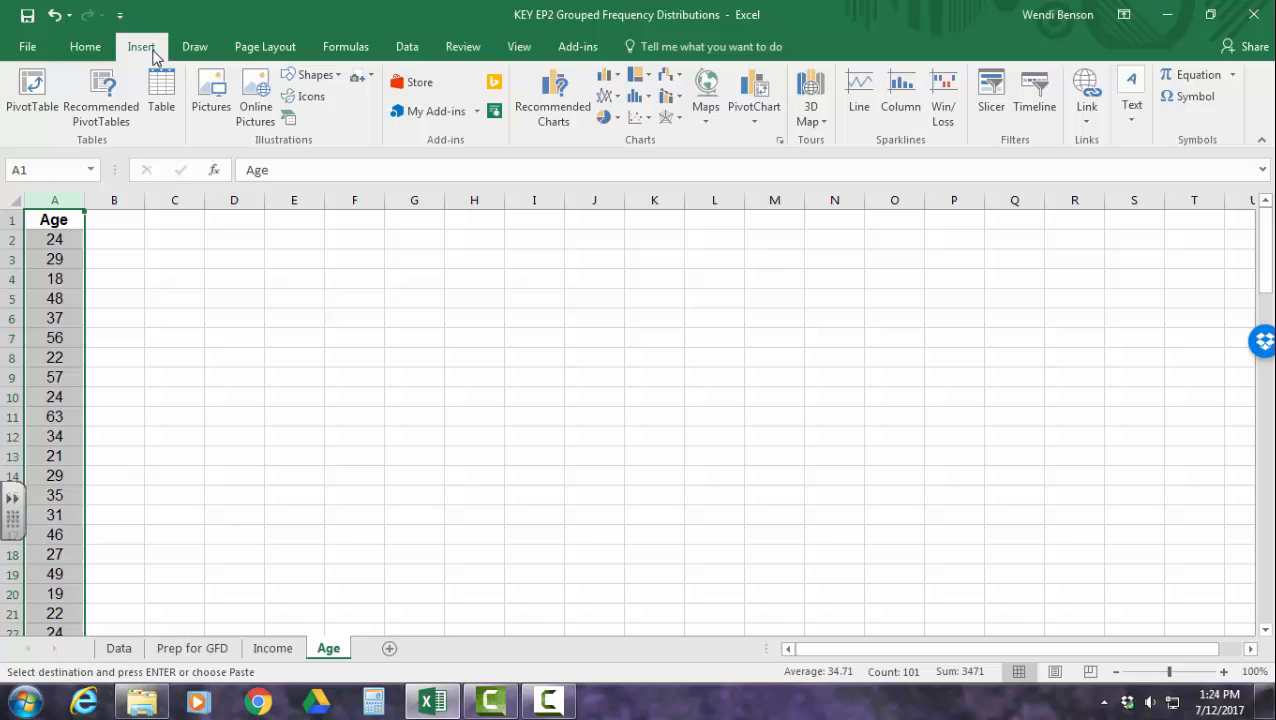
click(37, 105)
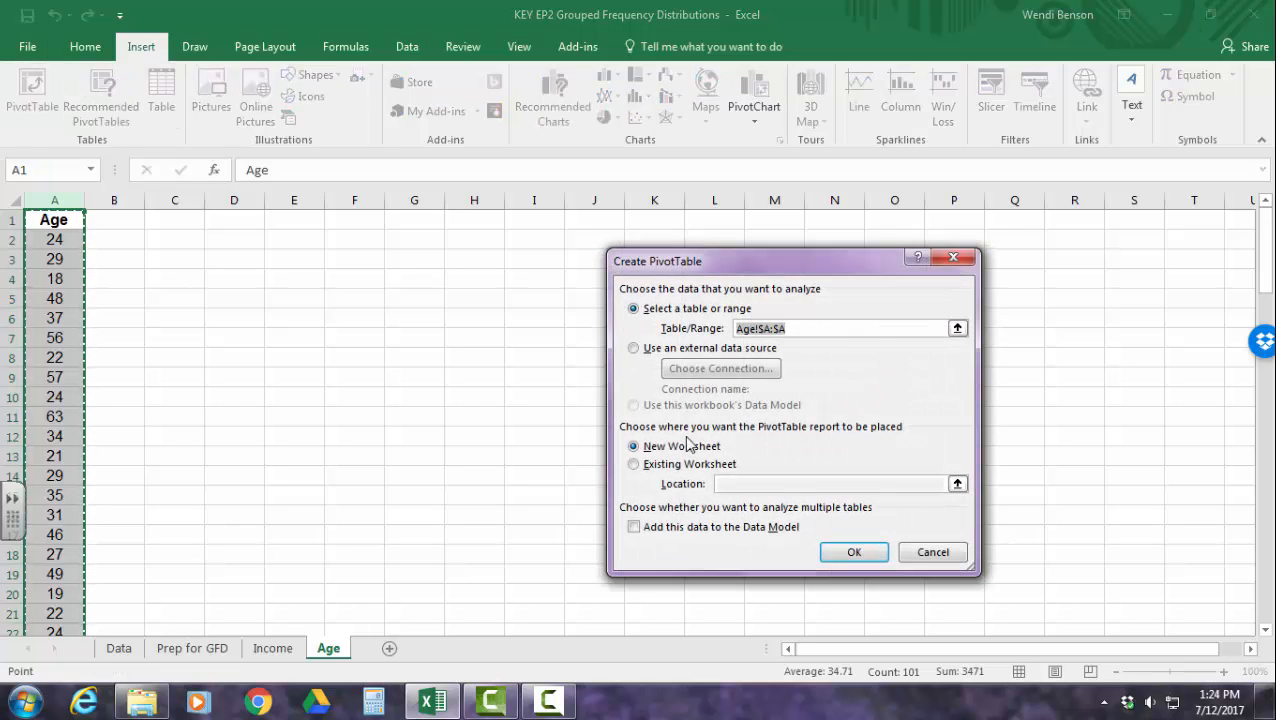
click(634, 465)
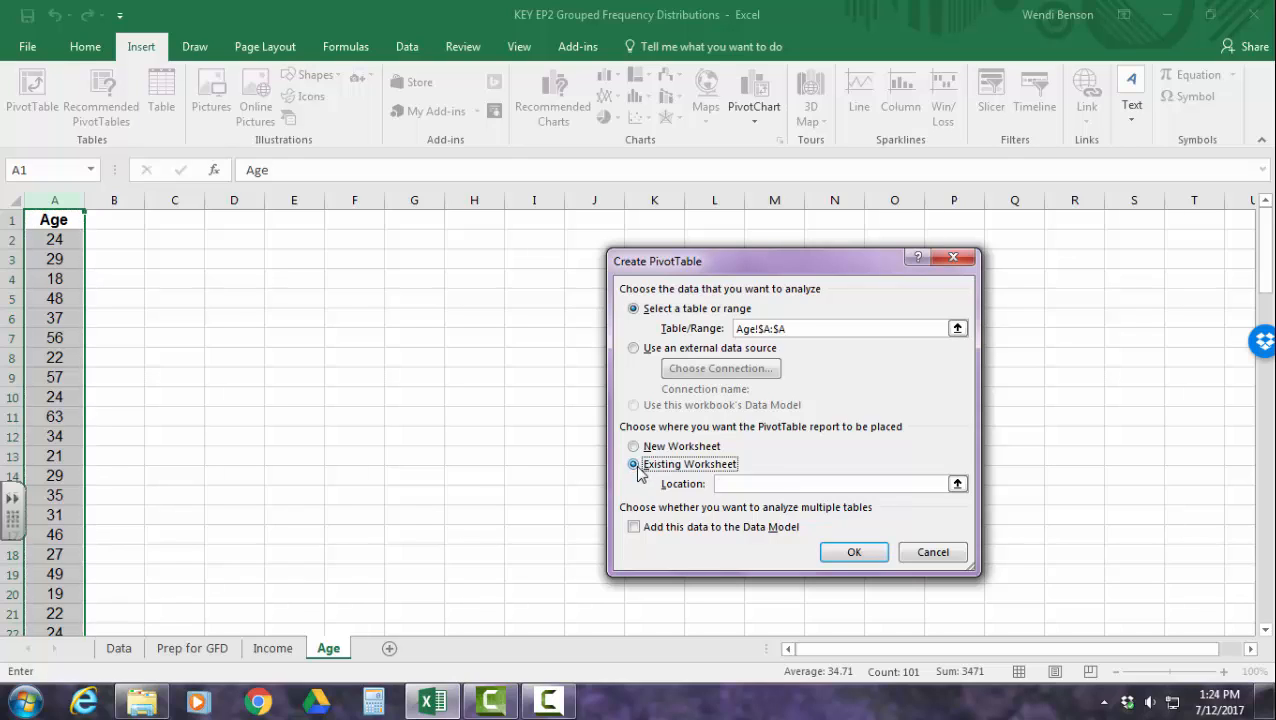
click(737, 484)
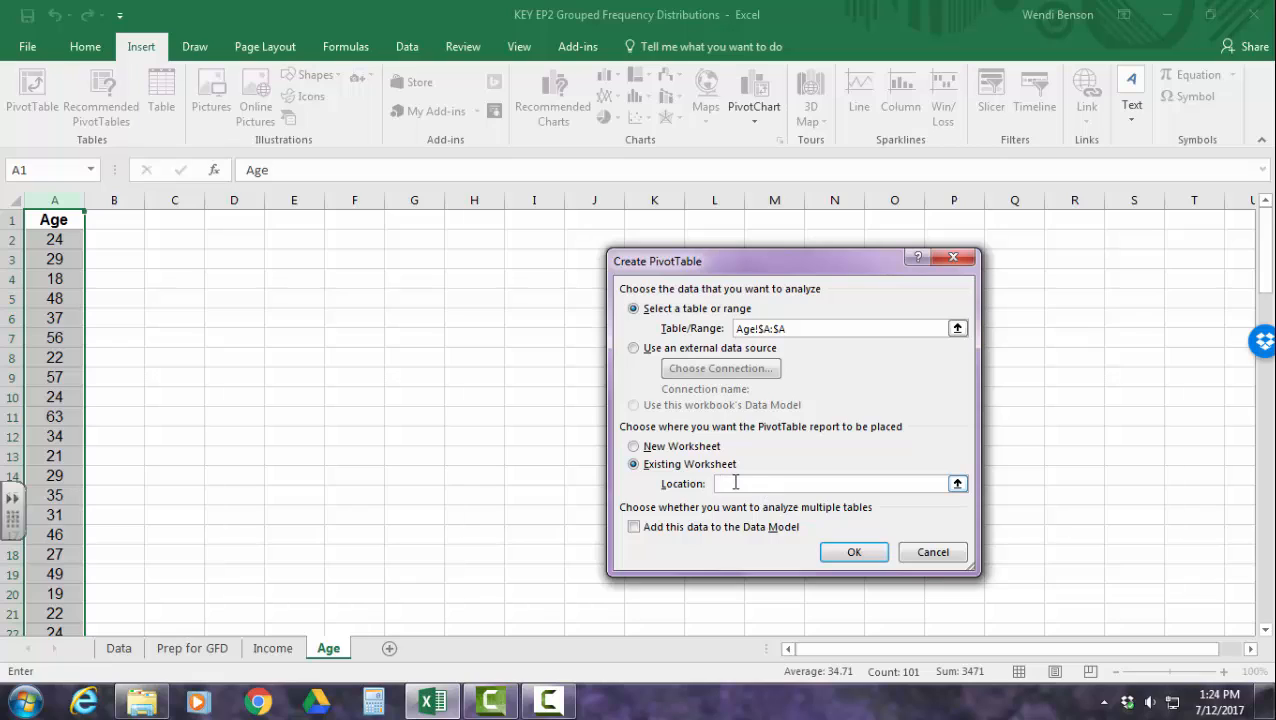
click(222, 225)
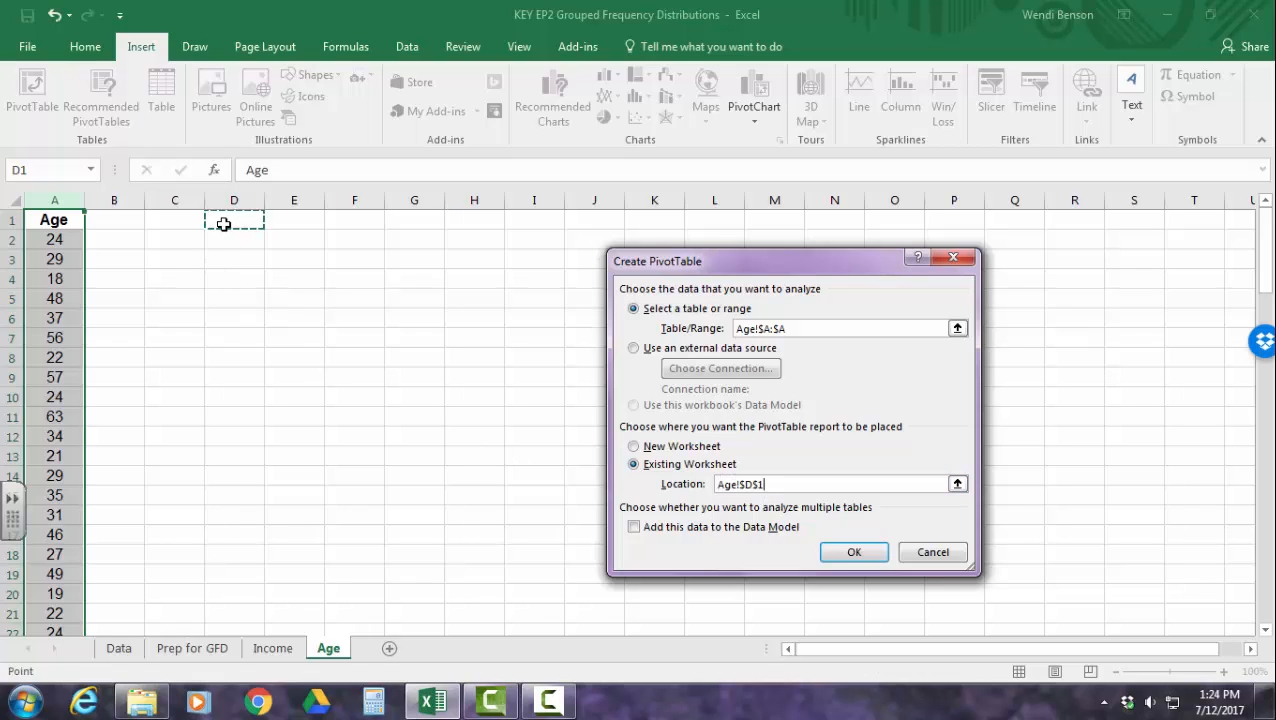
click(855, 550)
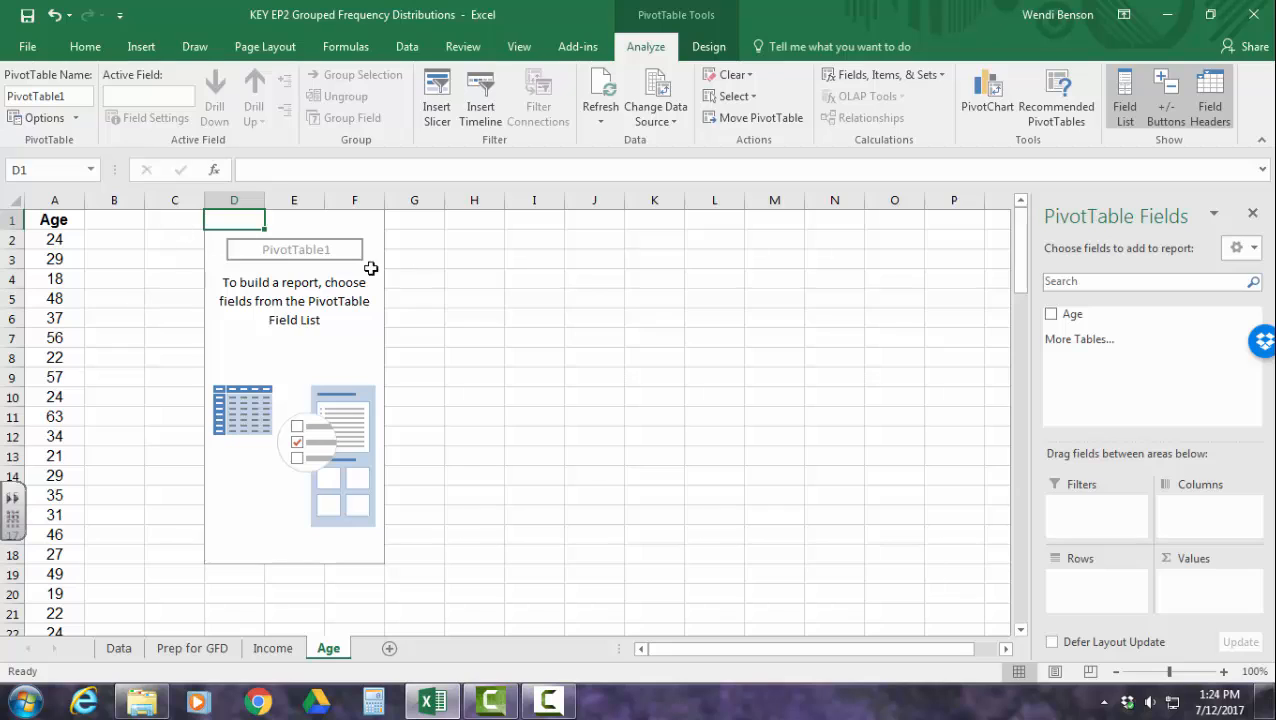
Add the Age field to the PivotTable's Rows and again to its Values as Count of Age
click(331, 344)
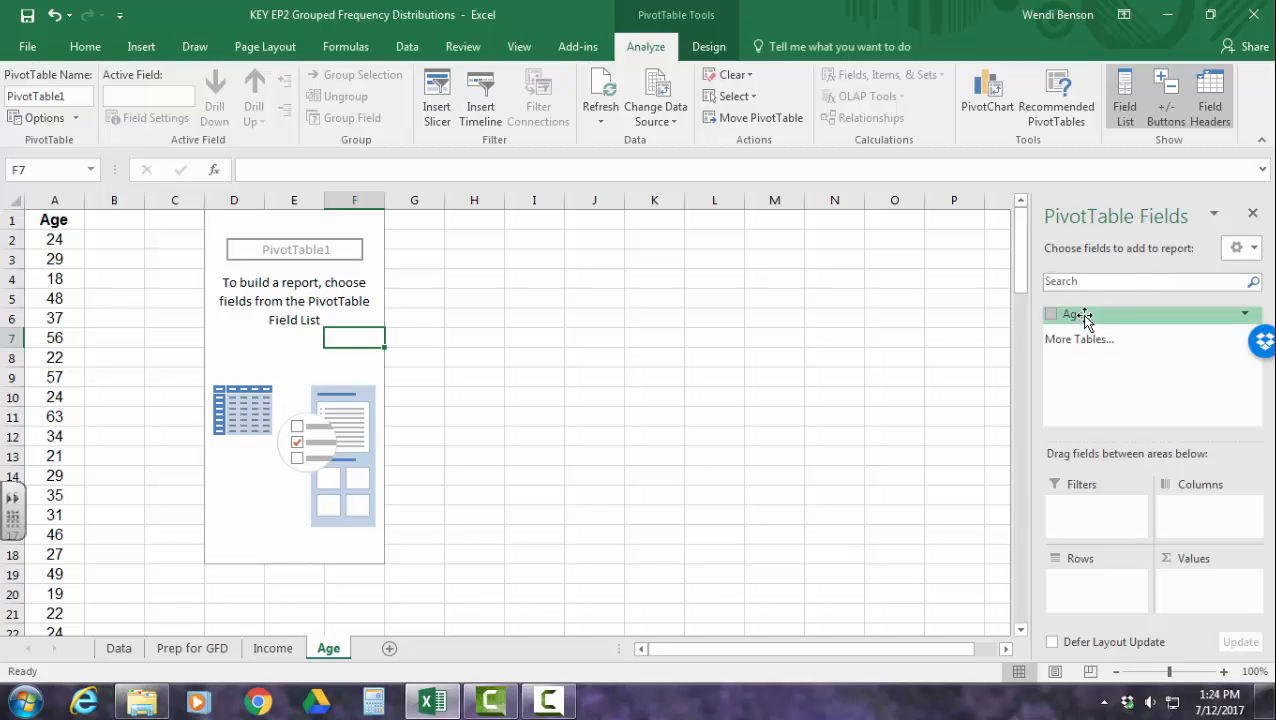
drag(1083, 316, 1100, 582)
drag(1100, 320, 1190, 585)
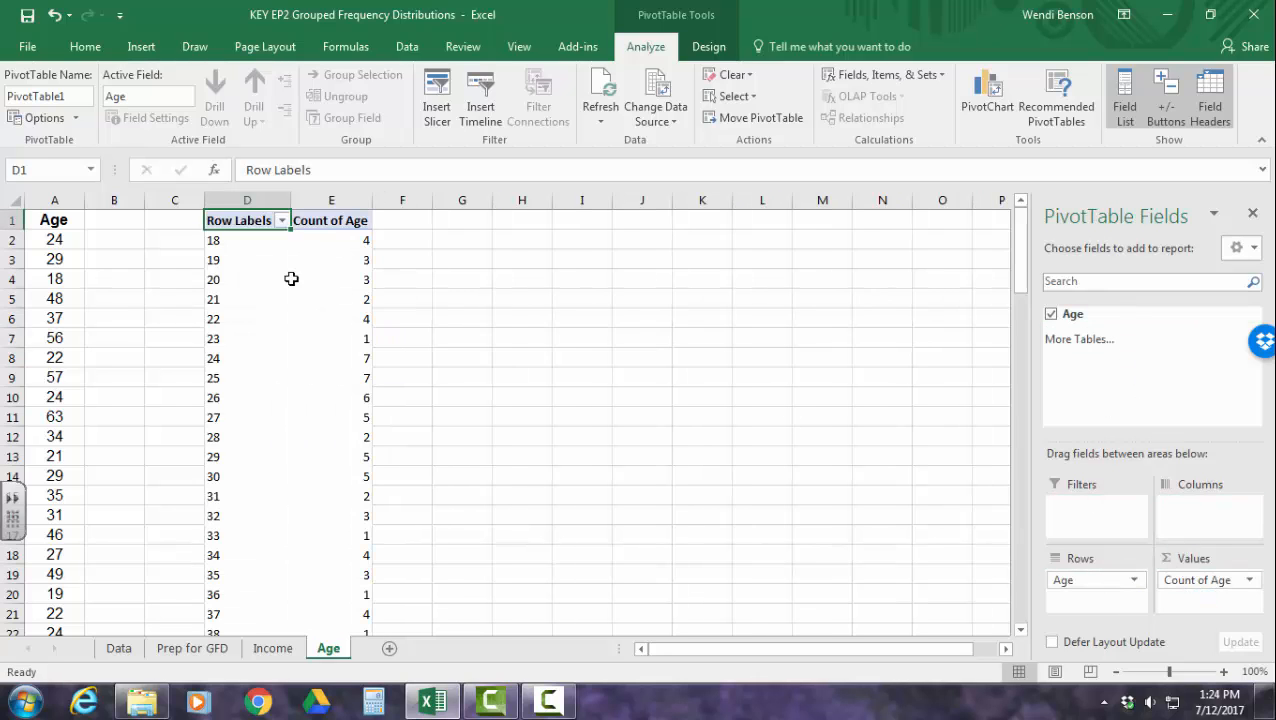
Filter the (blank) entry out of the age PivotTable's row labels and review the remaining rows
scroll(300, 330, down, 11)
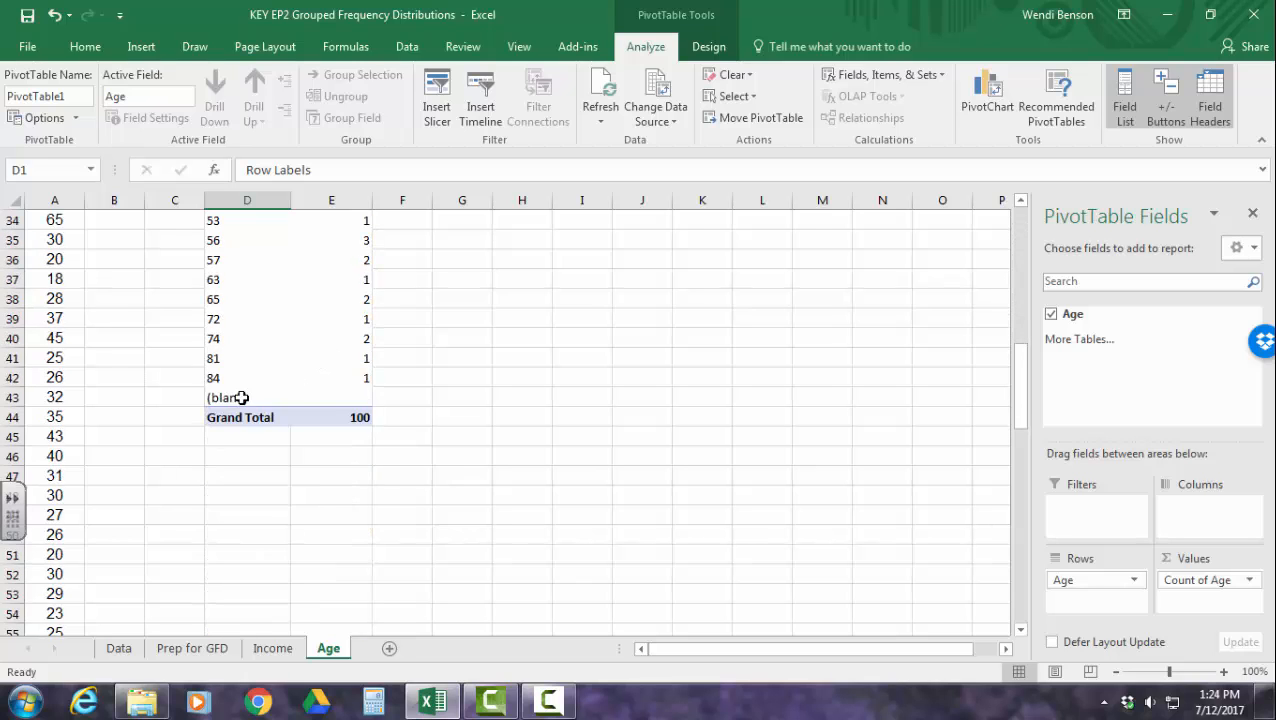
scroll(250, 385, up, 11)
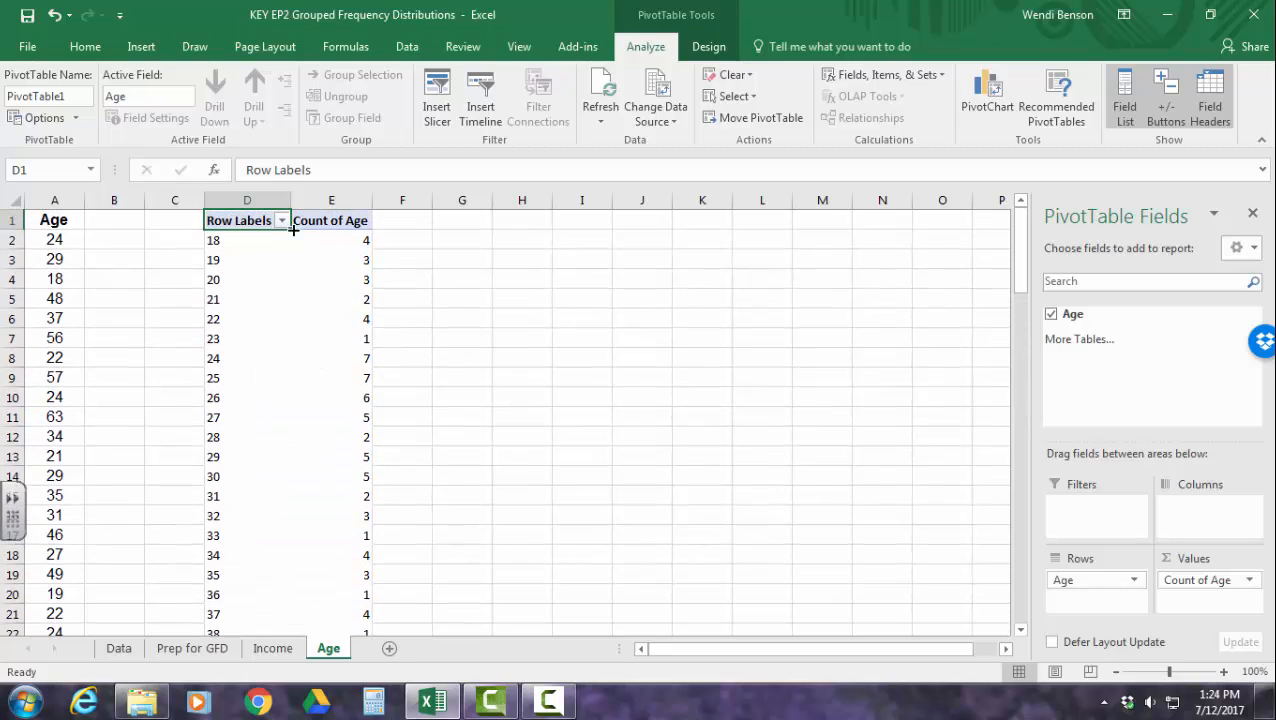
click(283, 222)
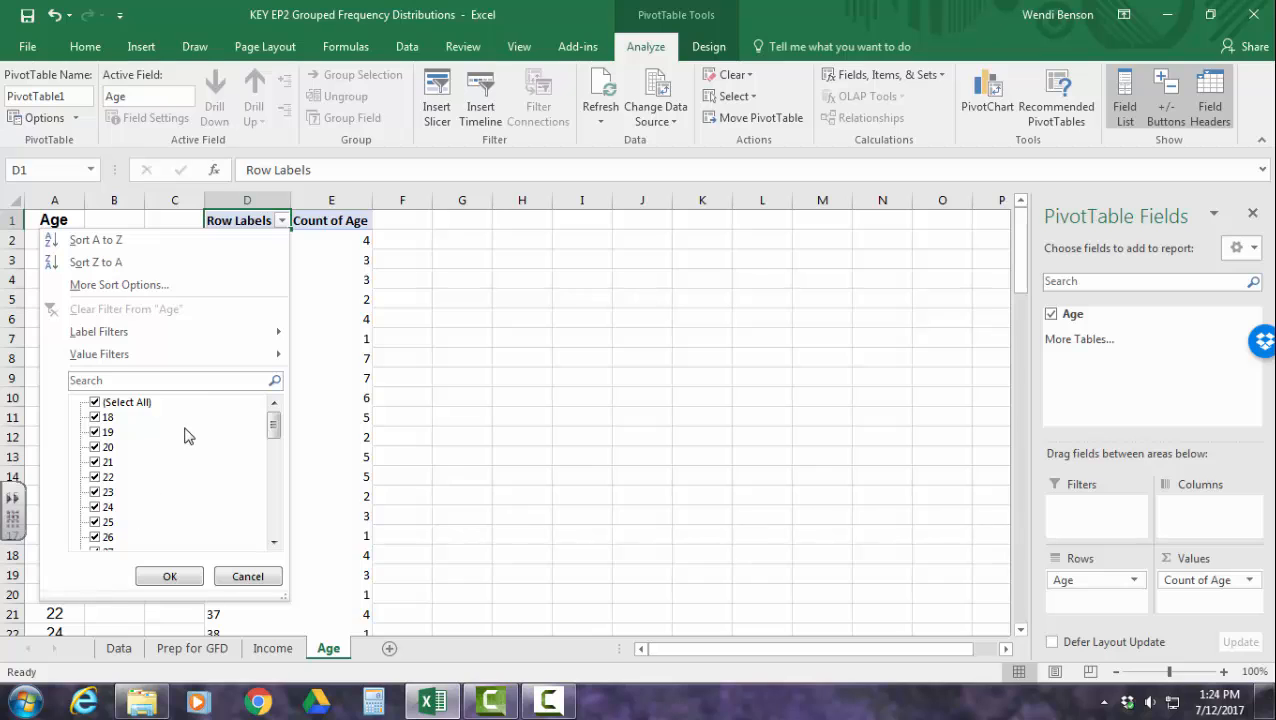
drag(273, 432, 272, 520)
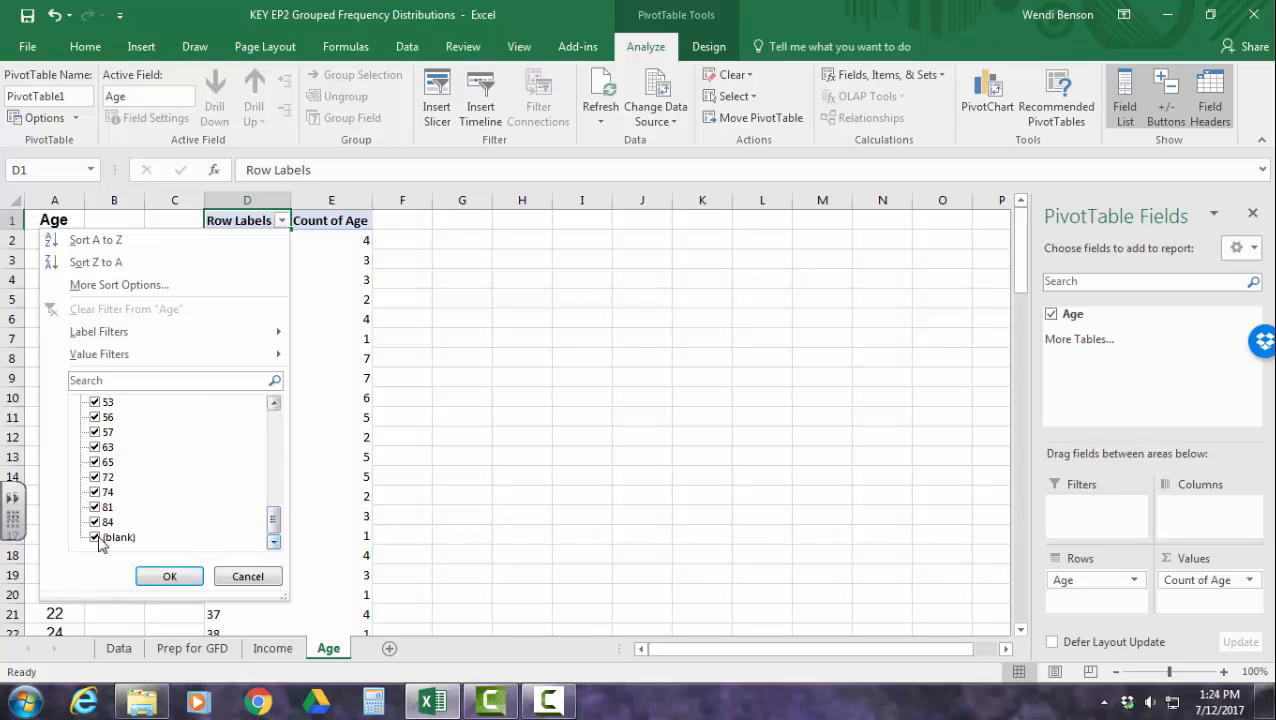
click(169, 576)
scroll(567, 438, down, 9)
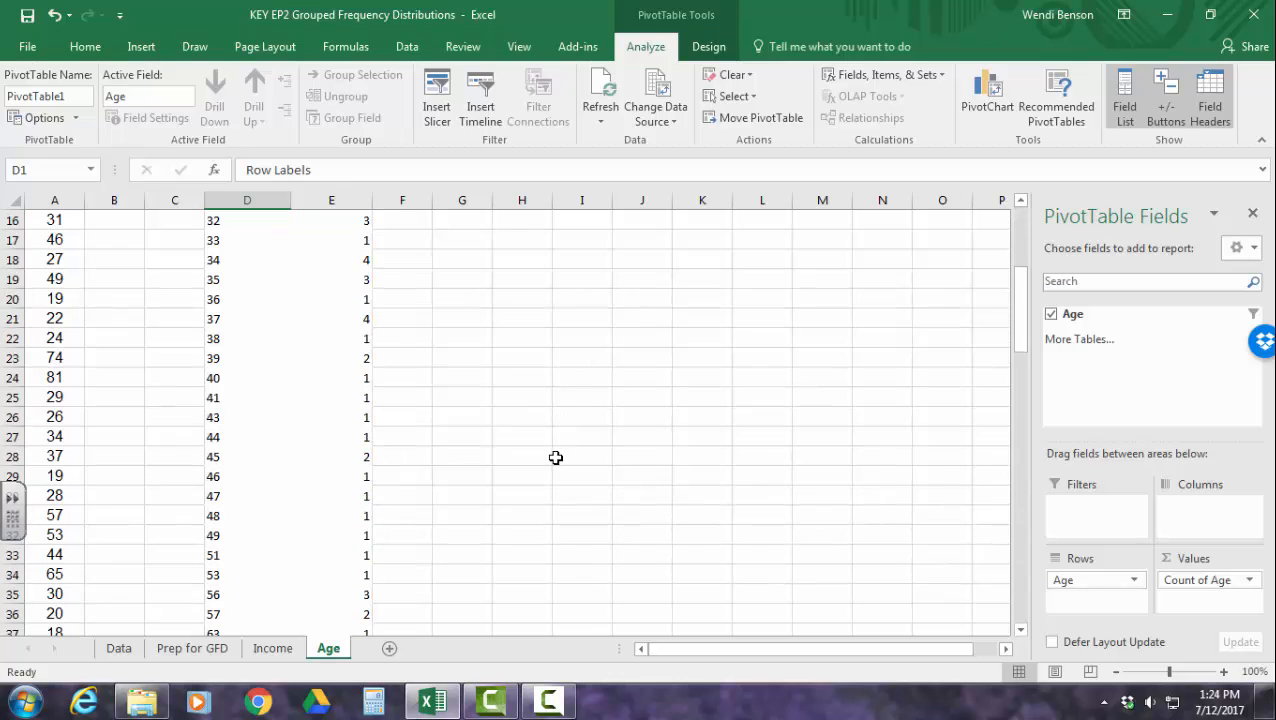
scroll(530, 447, up, 9)
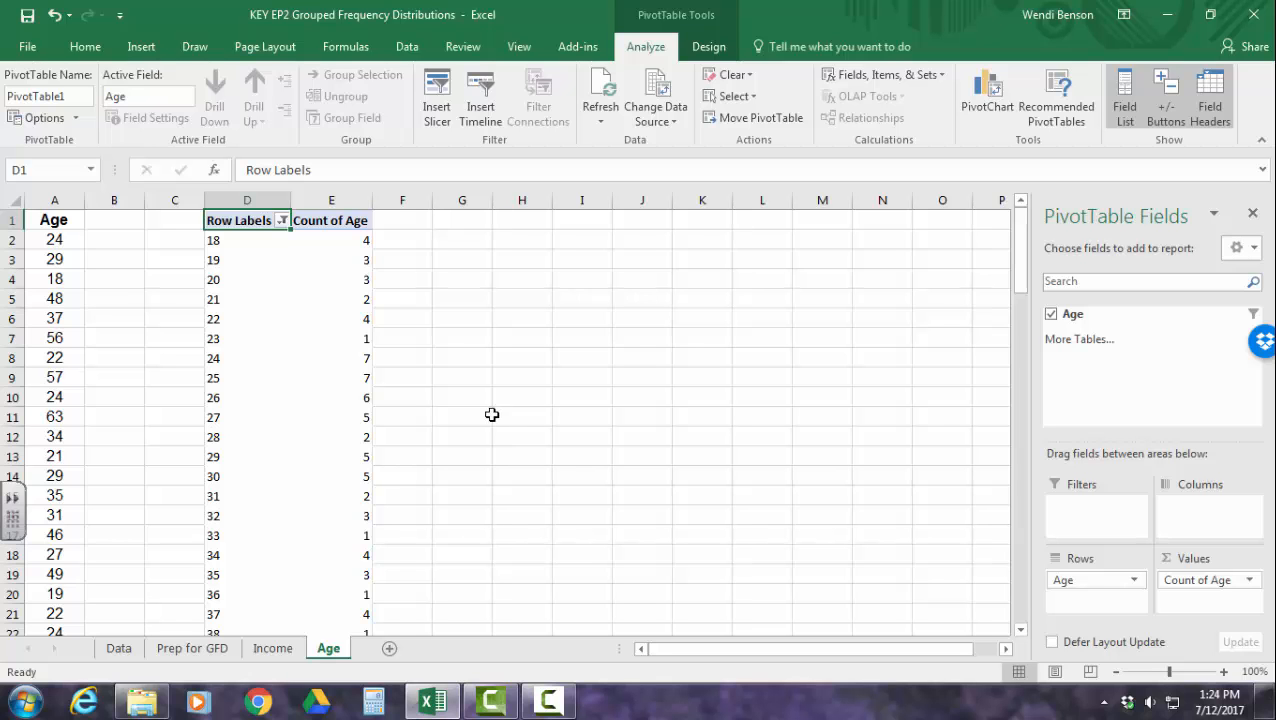
Look through the age PivotTable's rows, and group its ages into intervals of 10 starting at 10
scroll(492, 414, down, 7)
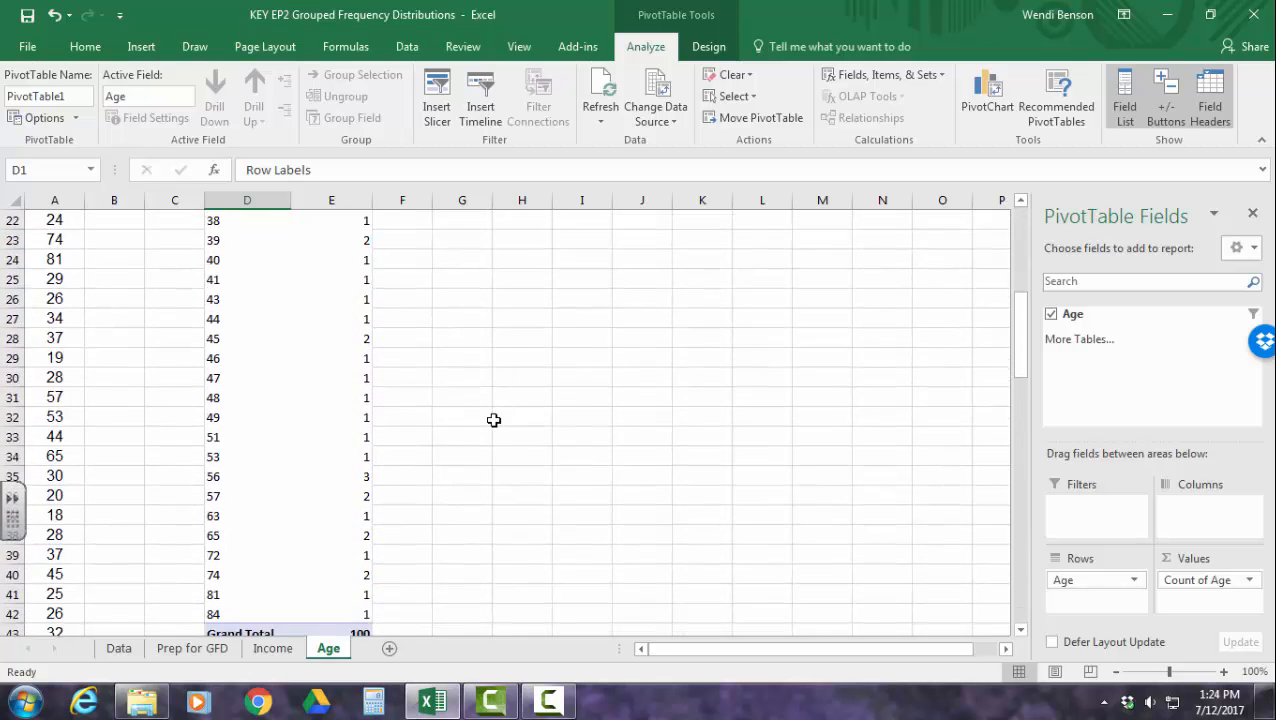
scroll(494, 420, down, 1)
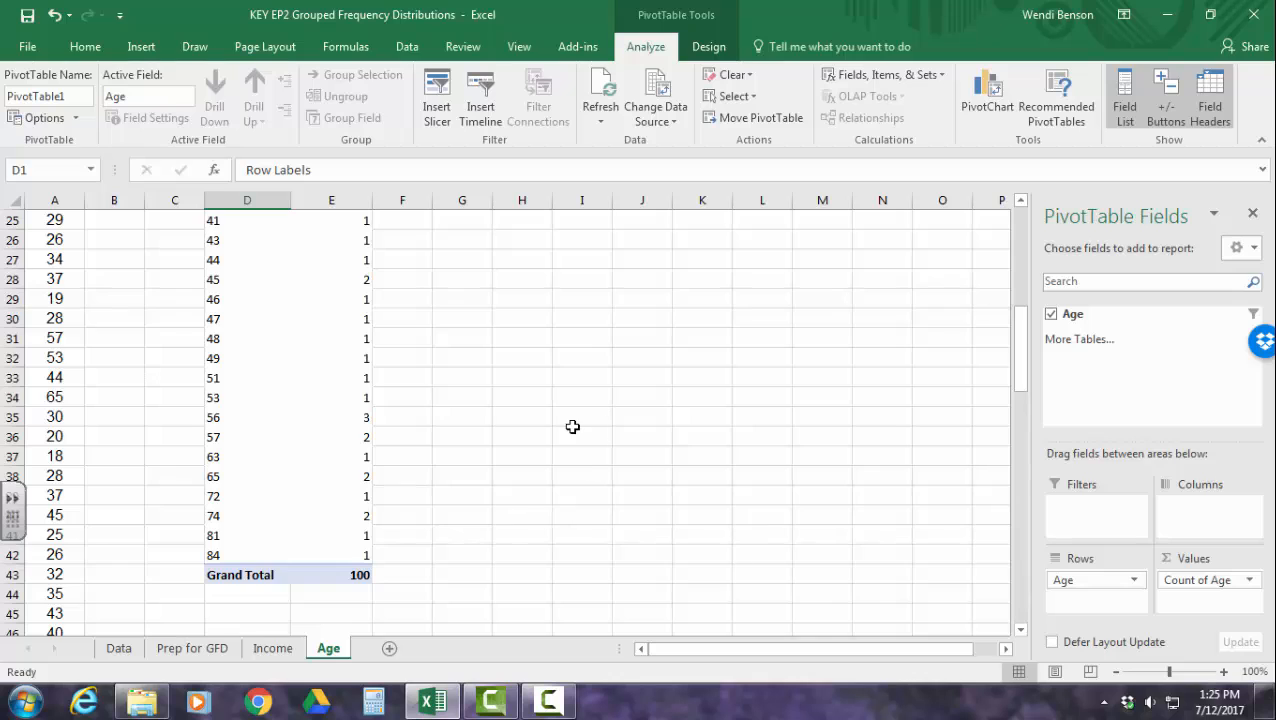
scroll(571, 427, up, 8)
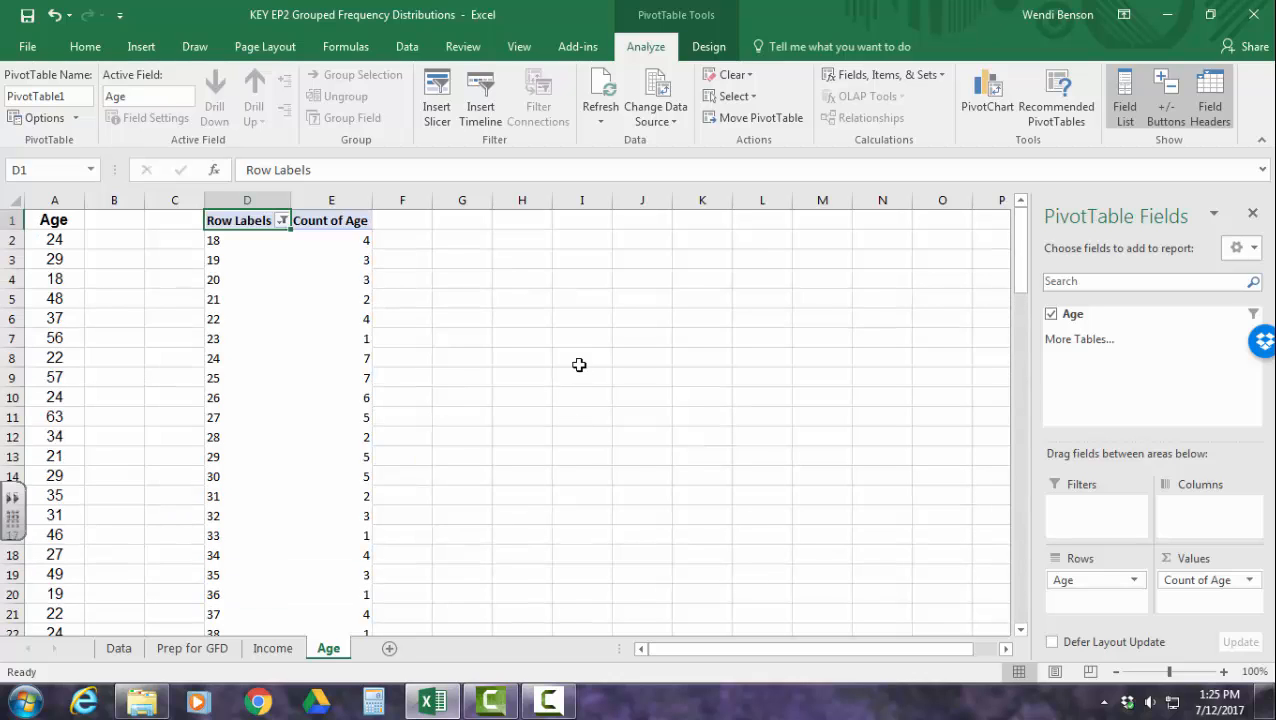
right_click(218, 258)
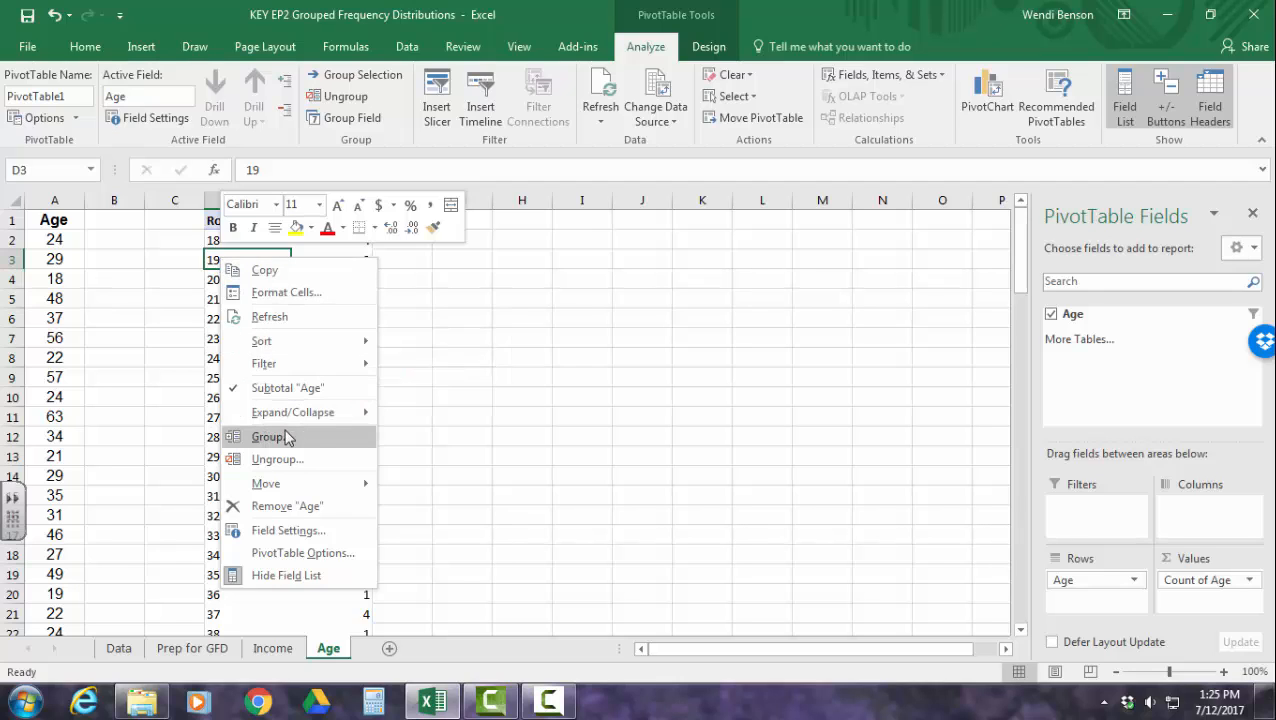
click(477, 431)
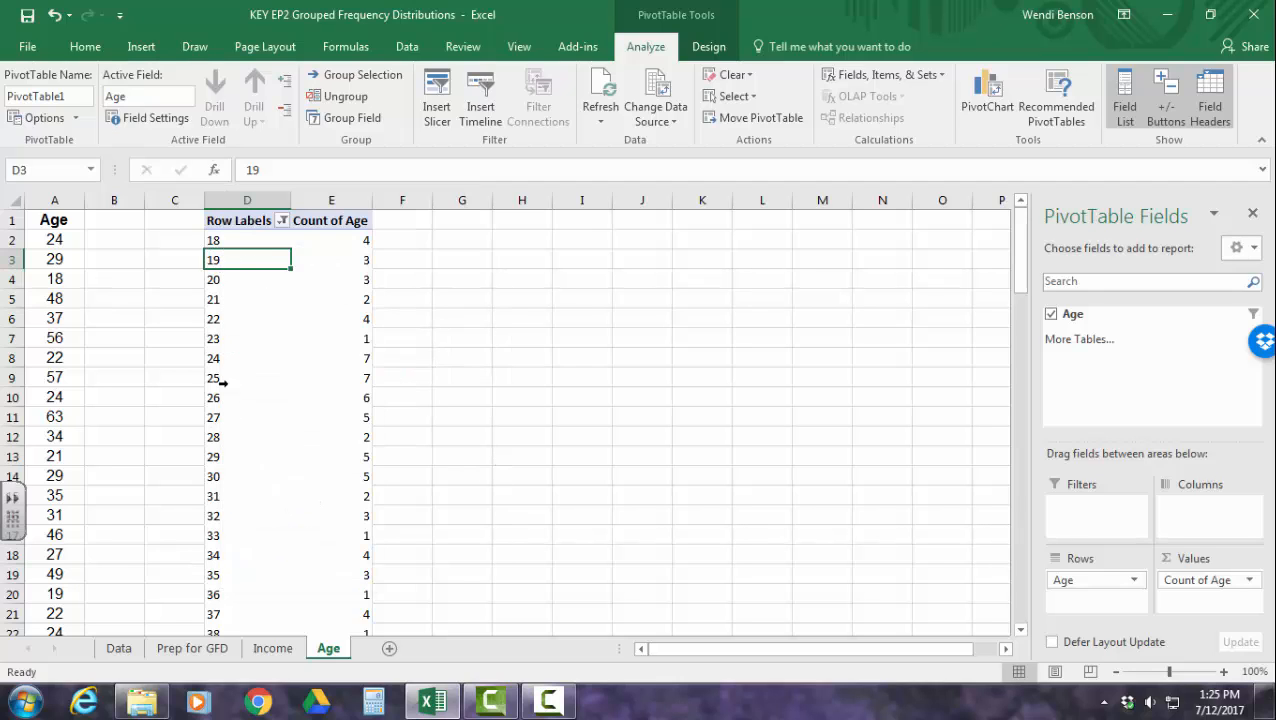
right_click(243, 259)
click(300, 437)
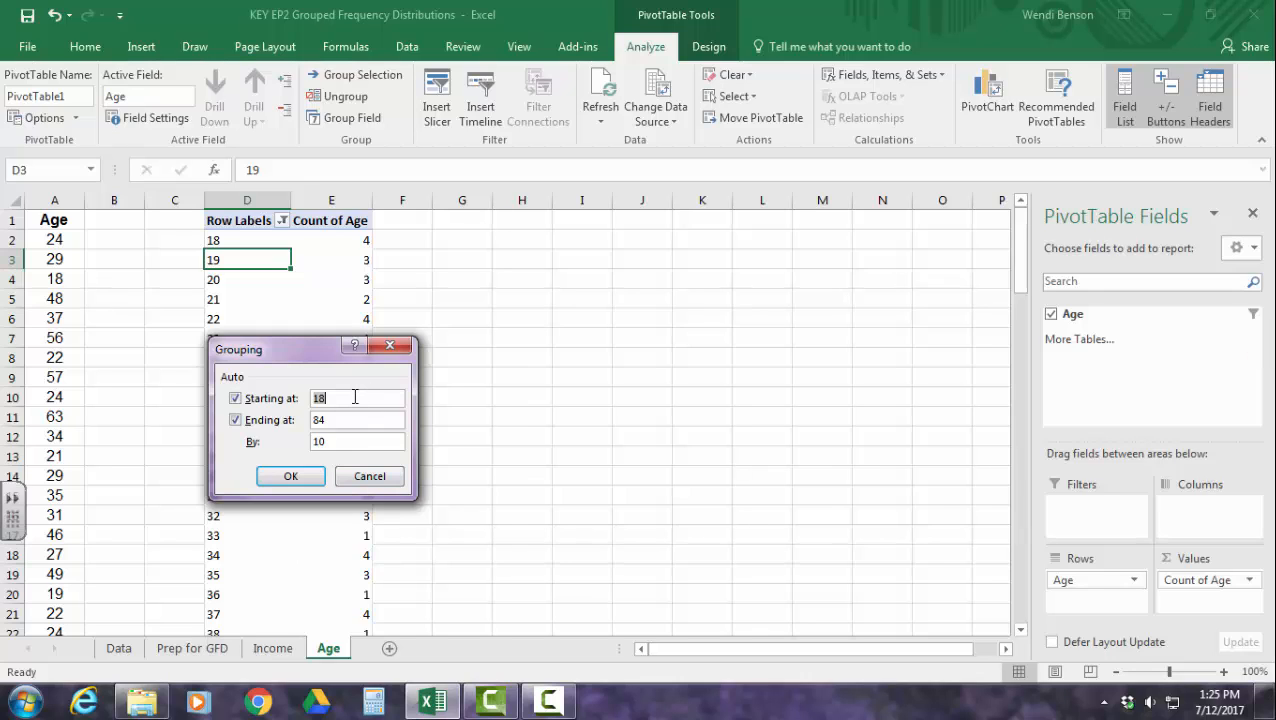
text(1)
click(291, 477)
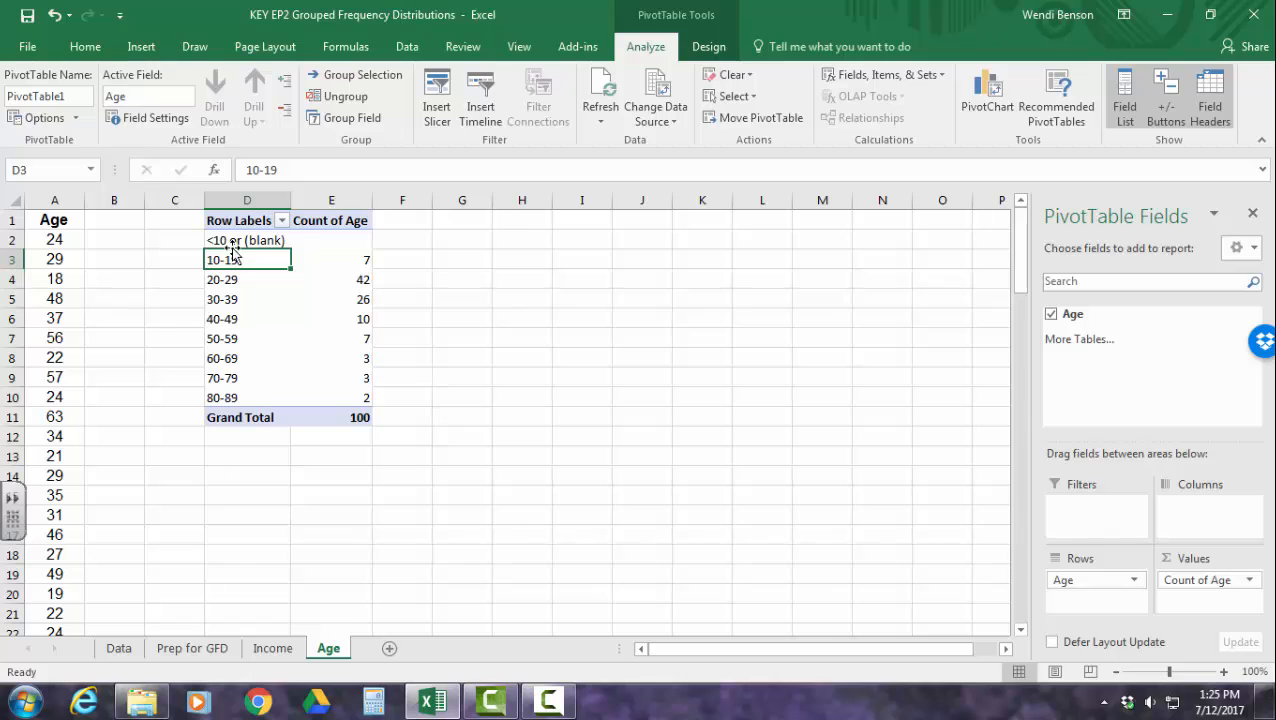
Filter the "<10 or (blank)" group out of the age PivotTable's row labels
click(282, 220)
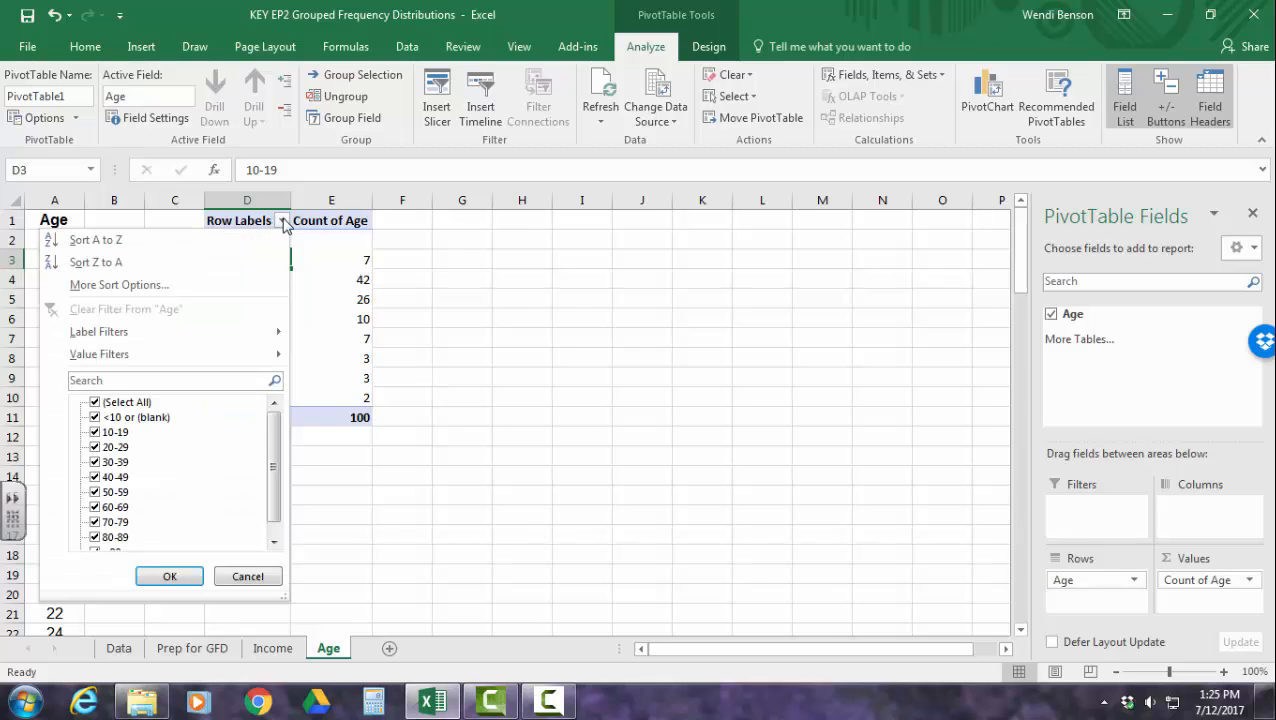
click(96, 418)
click(170, 576)
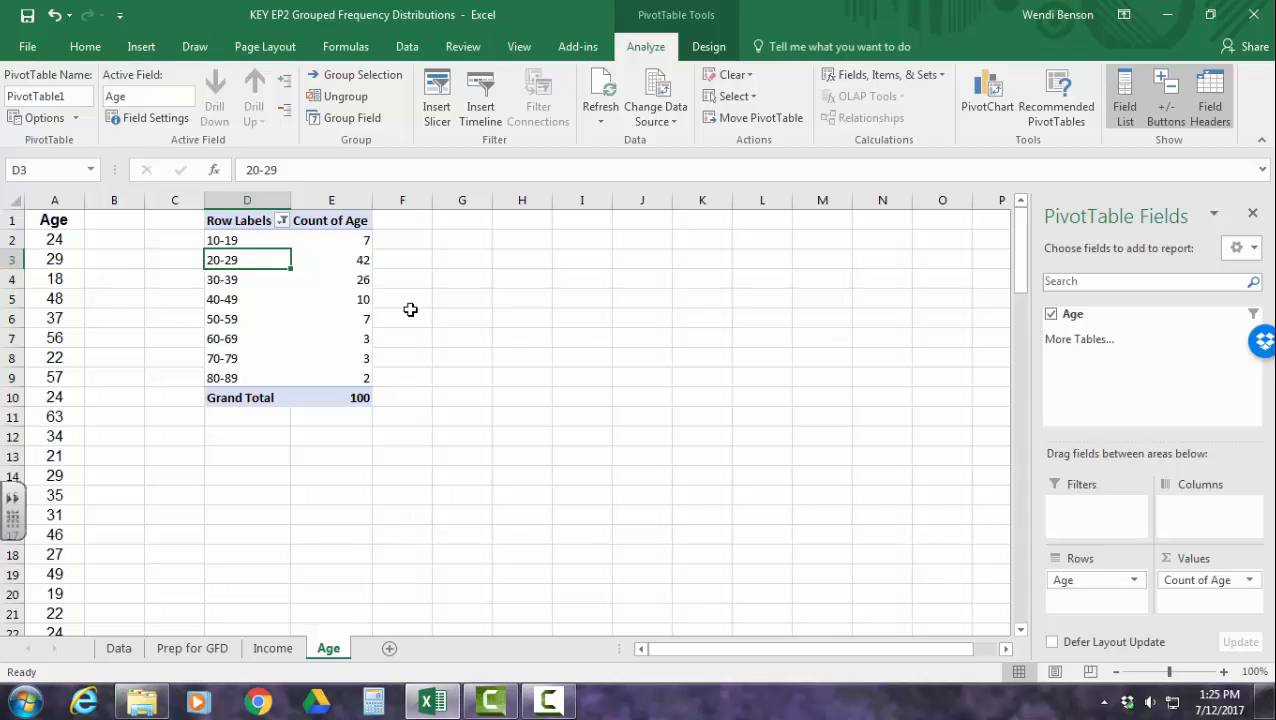
Insert a clustered column PivotChart from the grouped age PivotTable and position it just beside the table
click(450, 309)
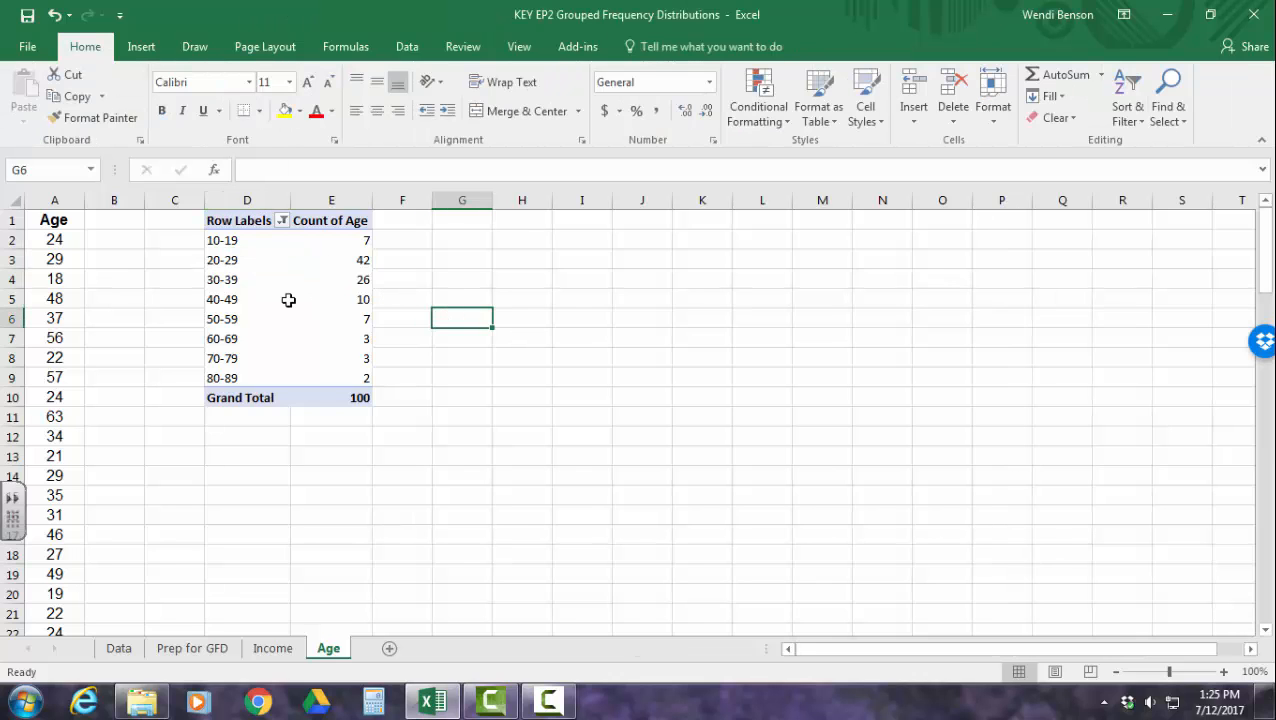
click(285, 299)
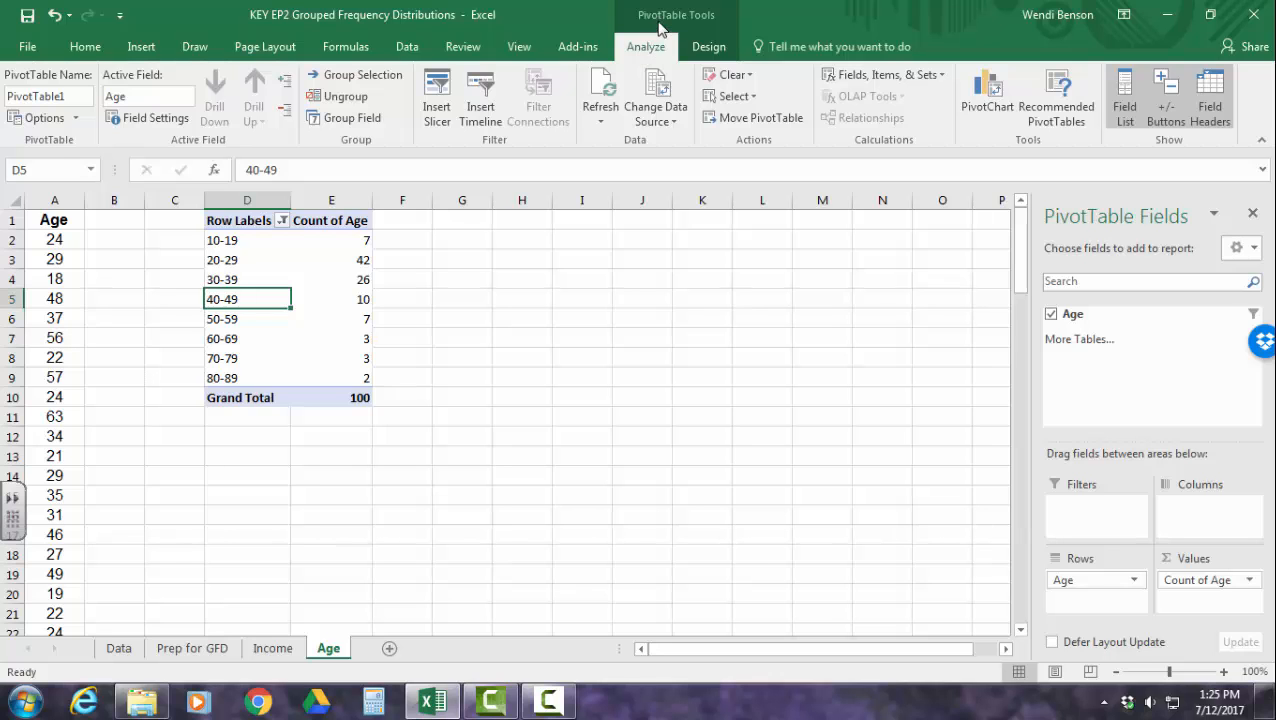
click(987, 95)
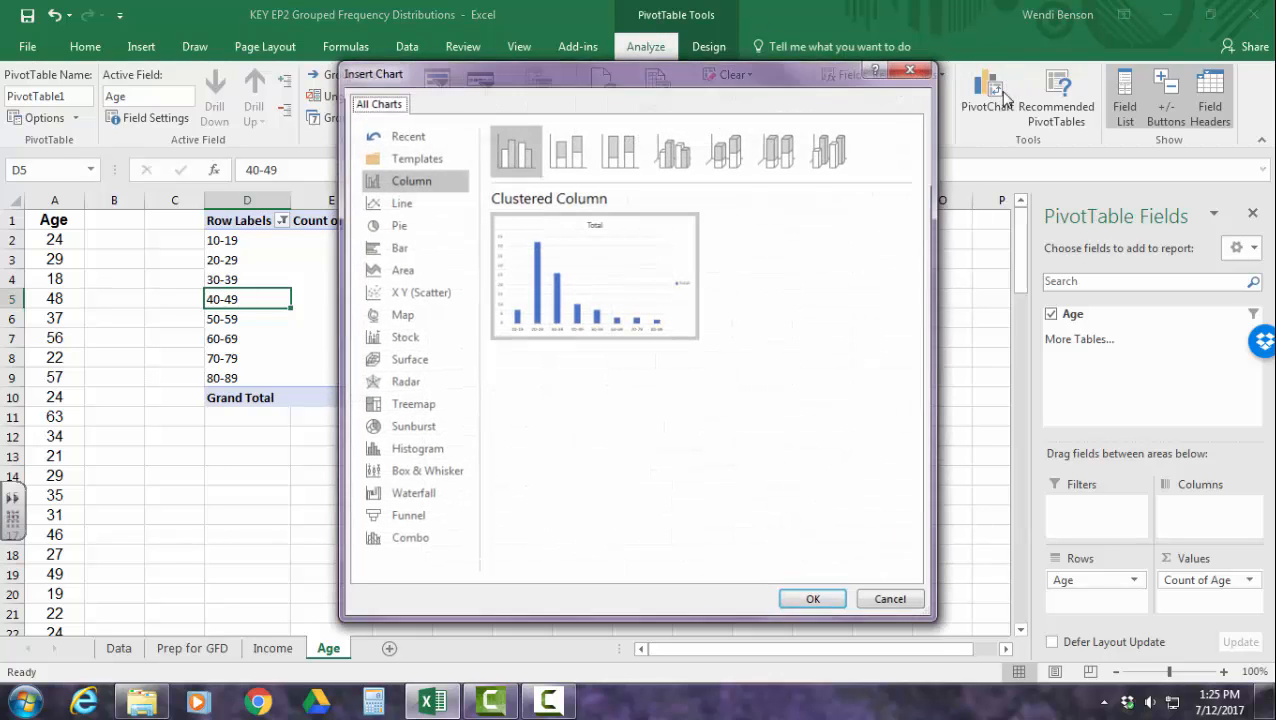
mouse_move(603, 279)
click(834, 604)
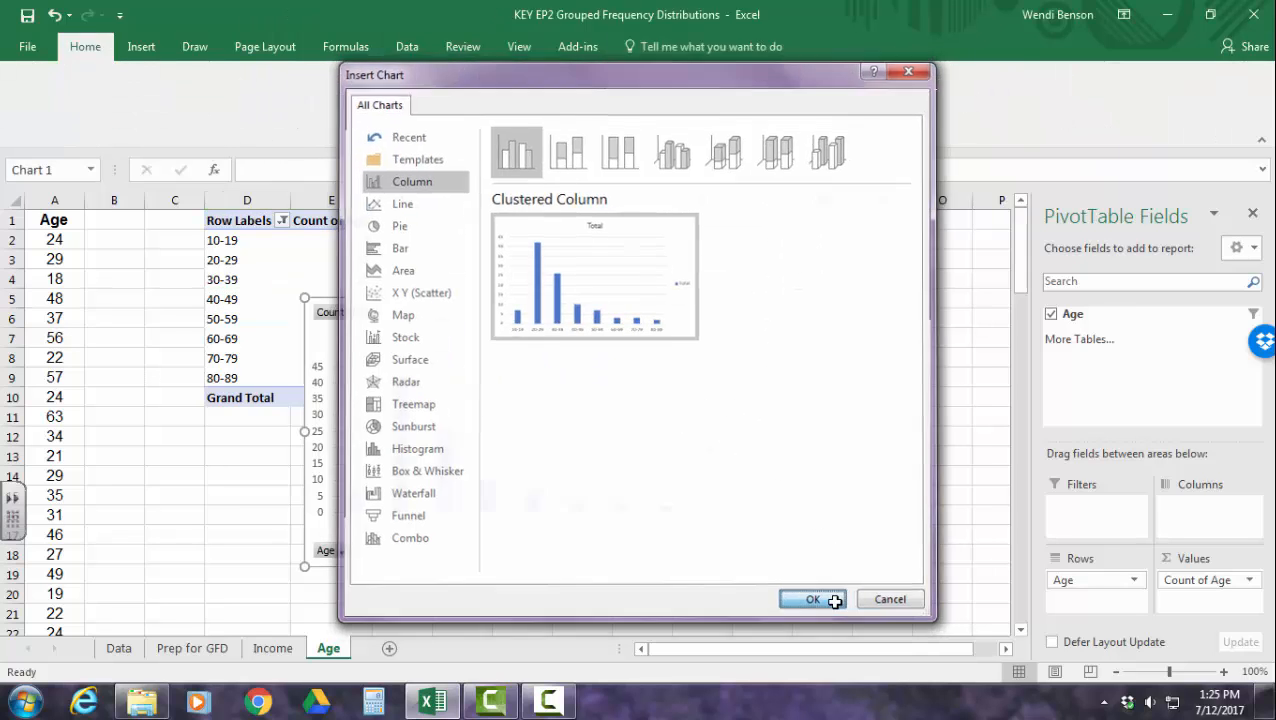
drag(607, 320, 696, 240)
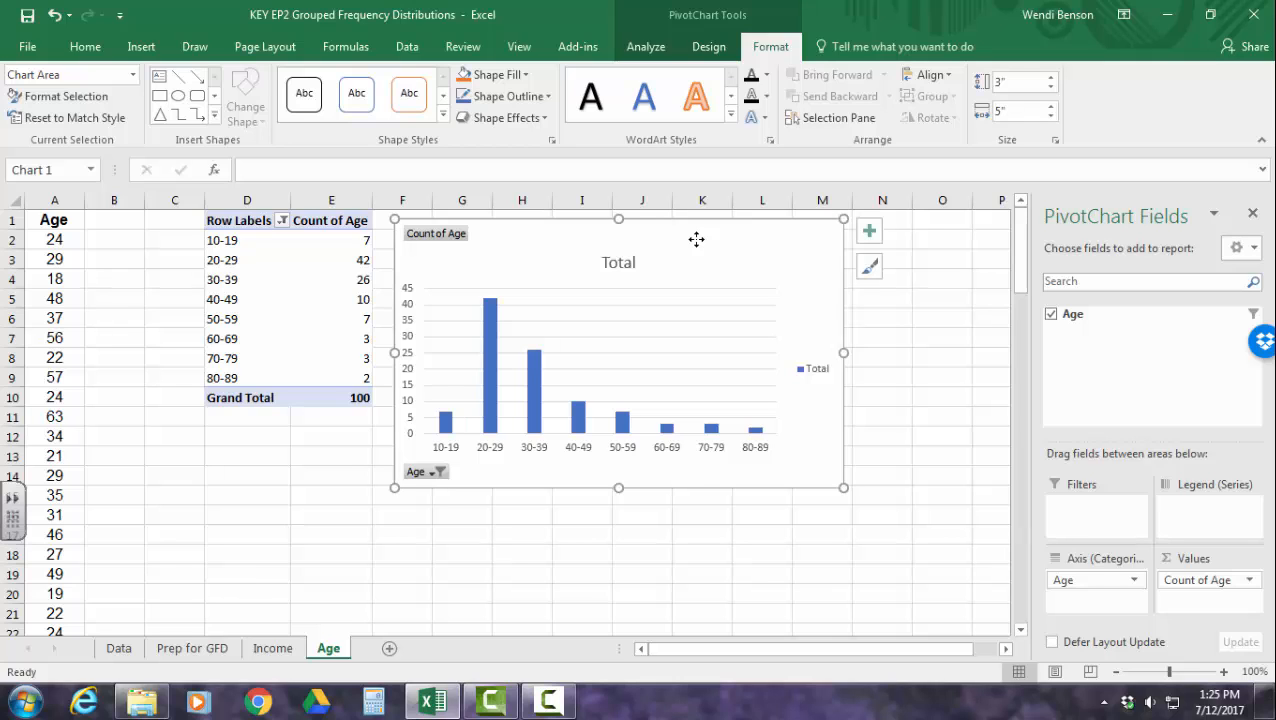
Apply the histogram-style quick layout with touching columns and axis titles to the age chart
click(709, 57)
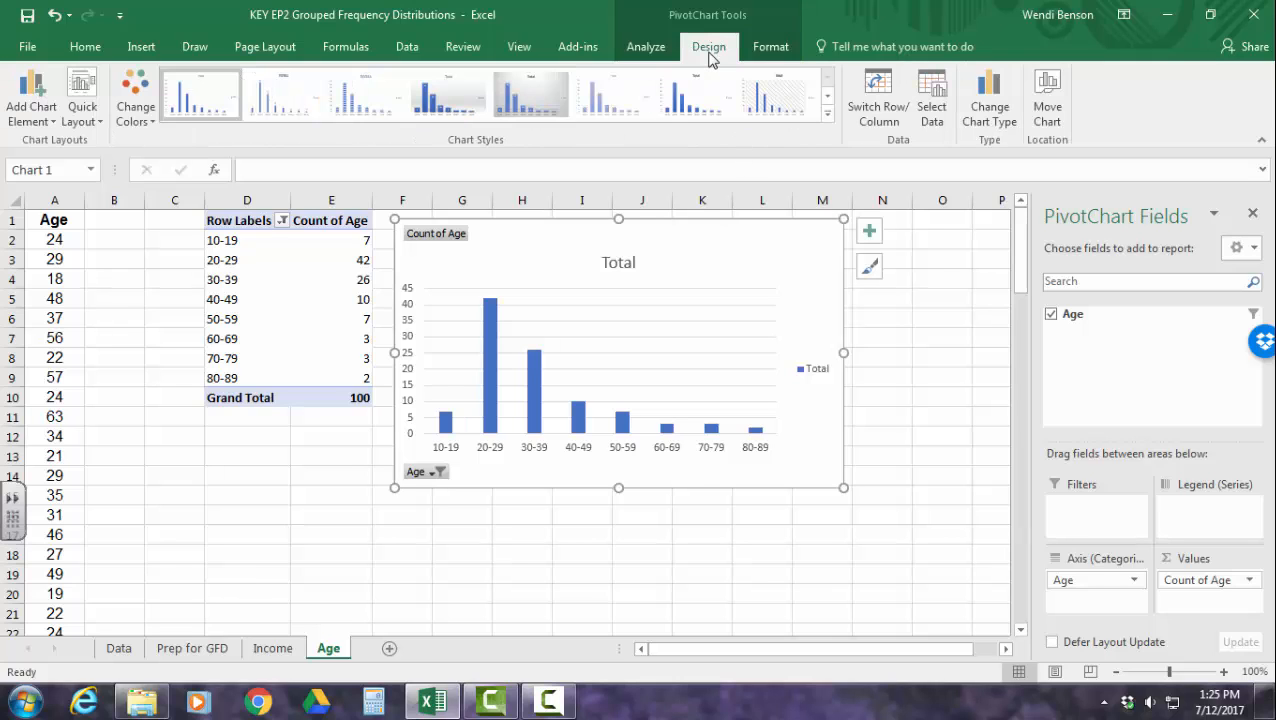
click(82, 110)
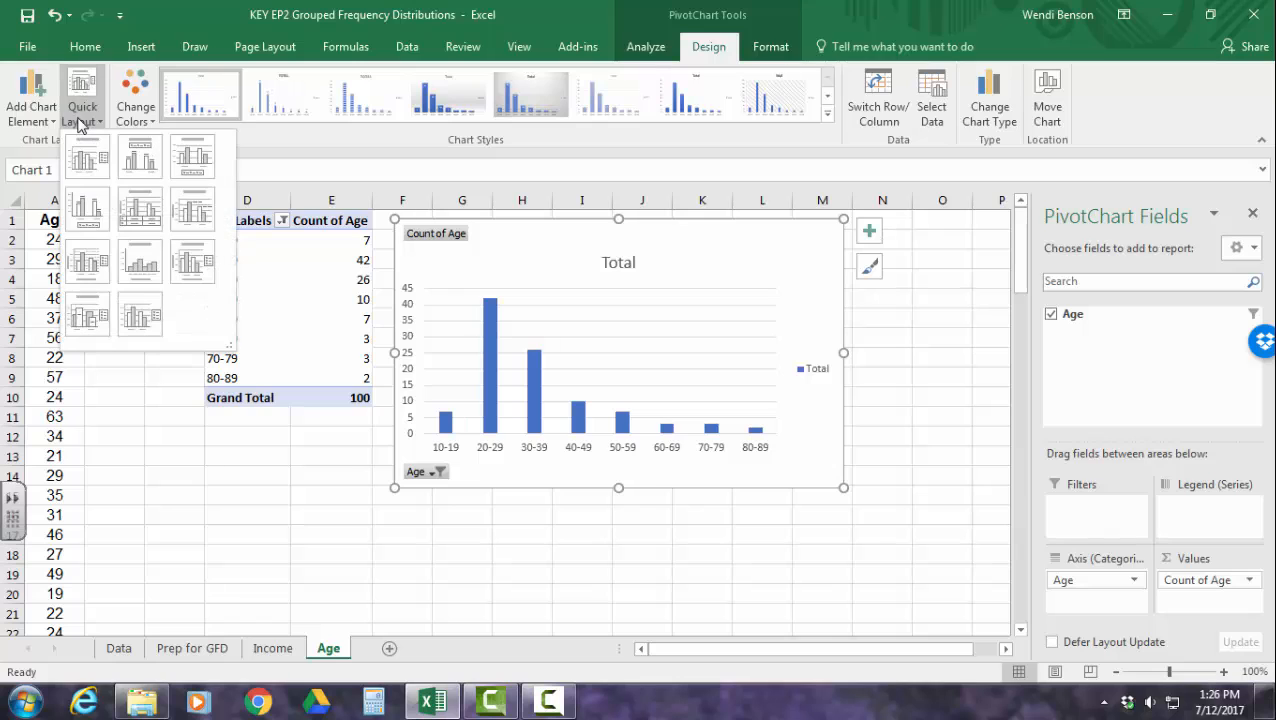
click(146, 266)
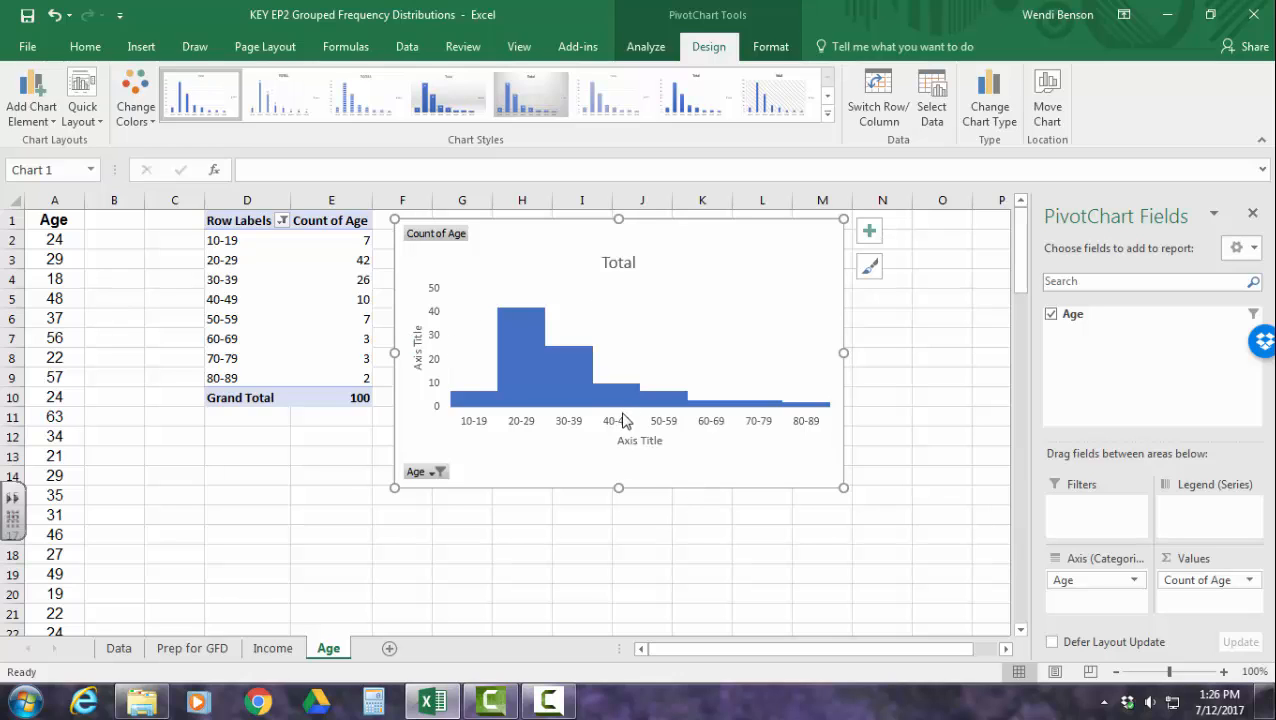
Change the age chart's title to "Age of Customers"
click(14, 104)
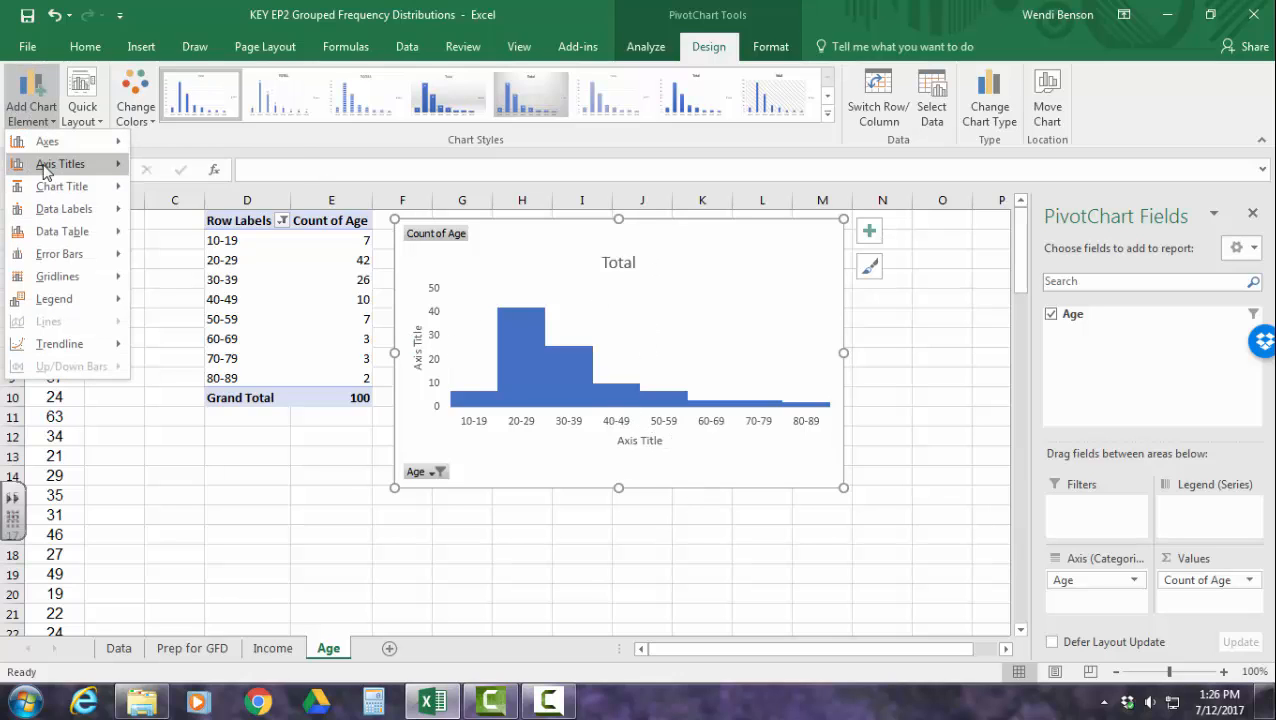
mouse_move(48, 163)
click(632, 264)
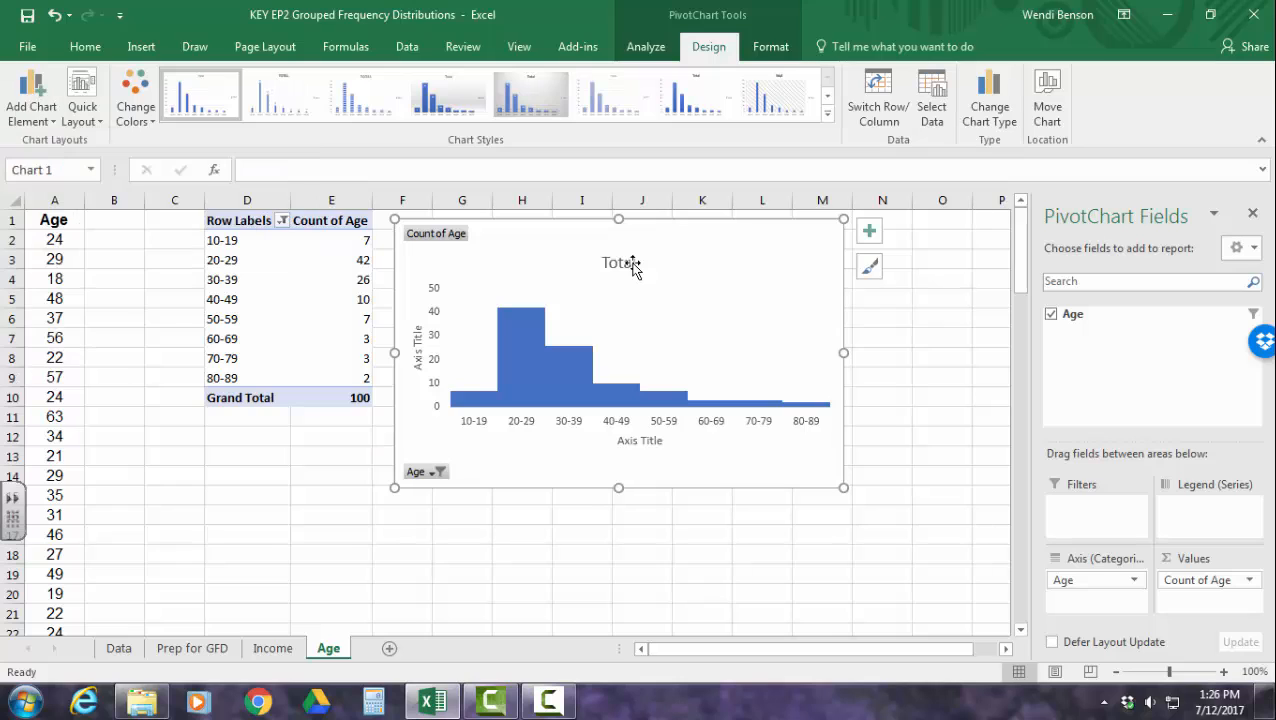
click(618, 258)
drag(601, 262, 631, 261)
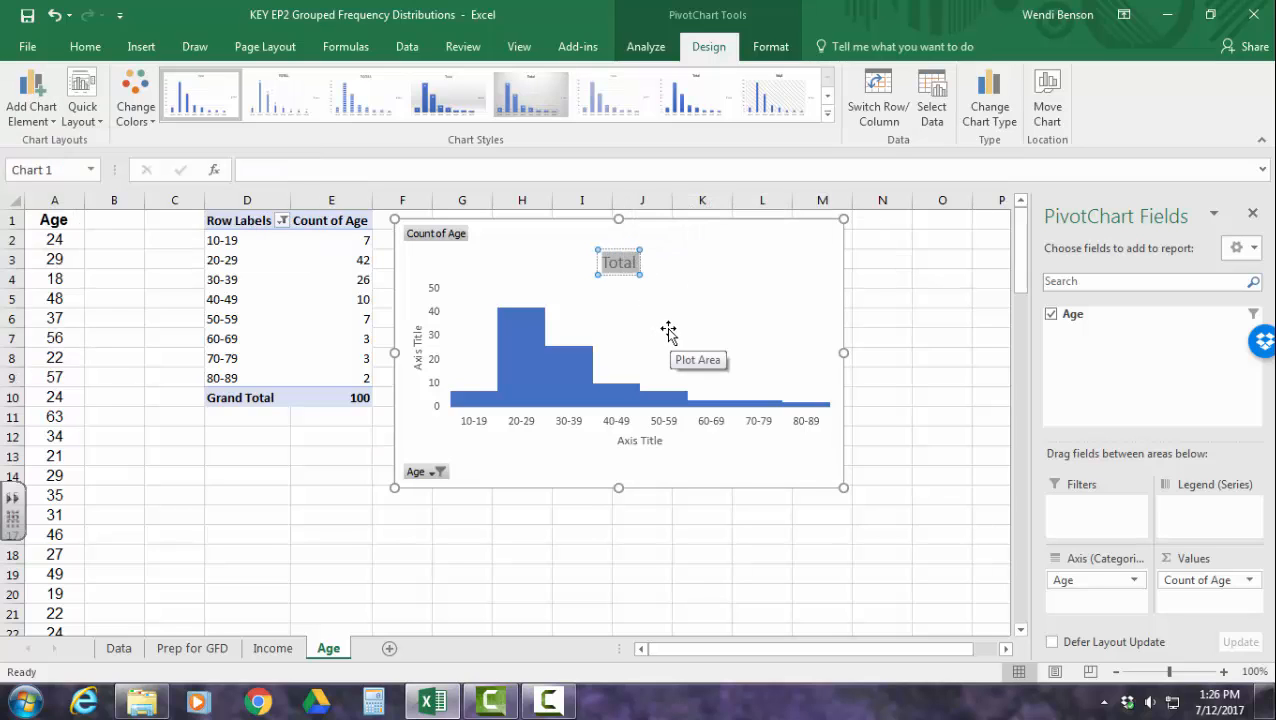
text(Age)
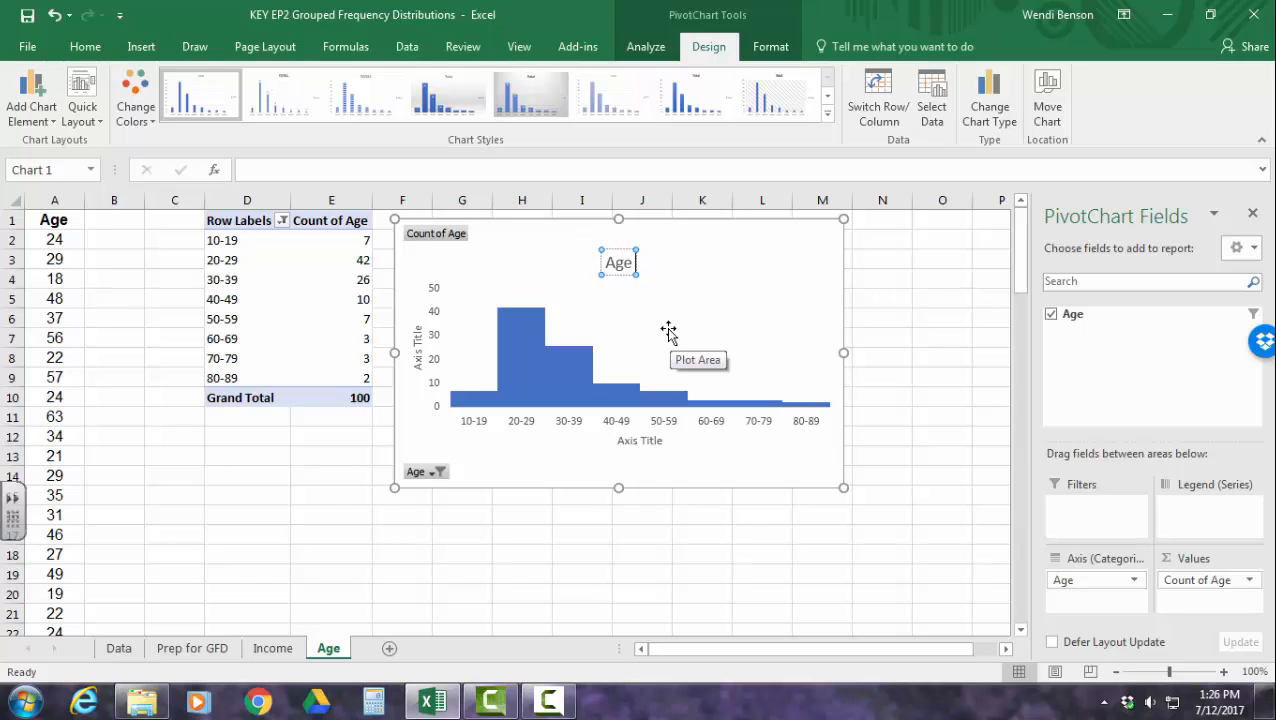
text( of Customers)
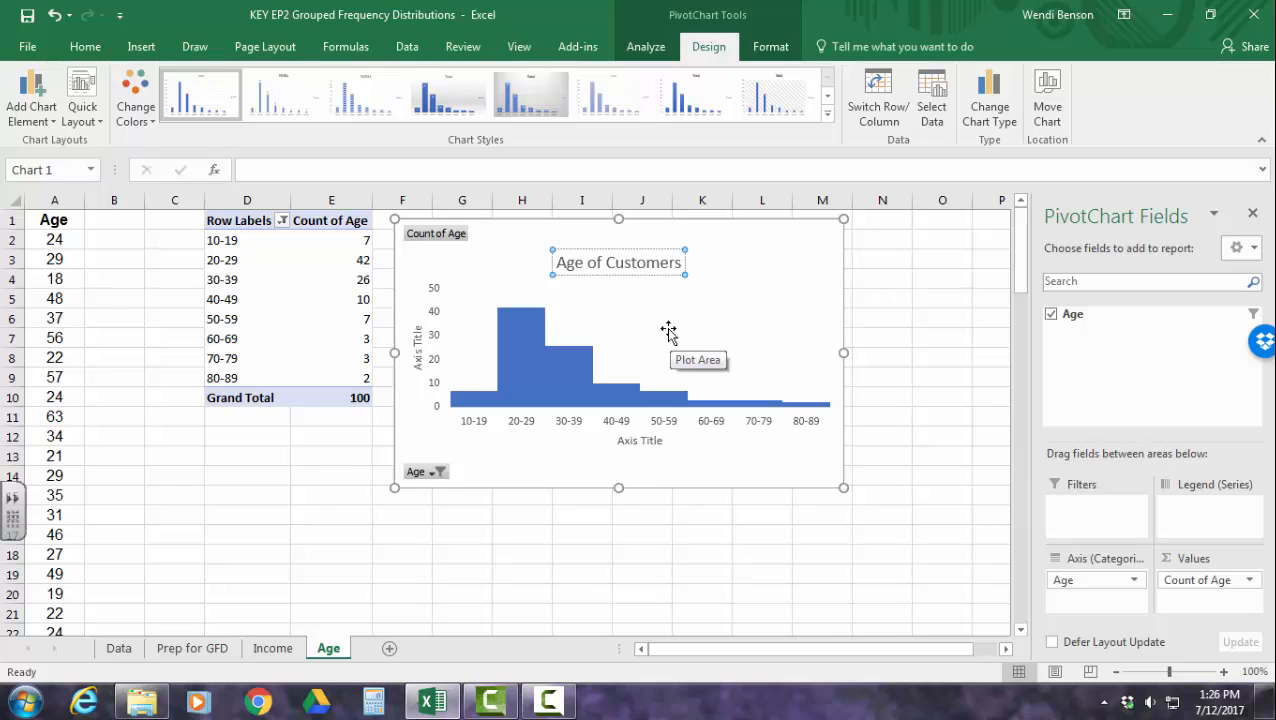
Set the age chart's horizontal axis title to "Age"
click(622, 440)
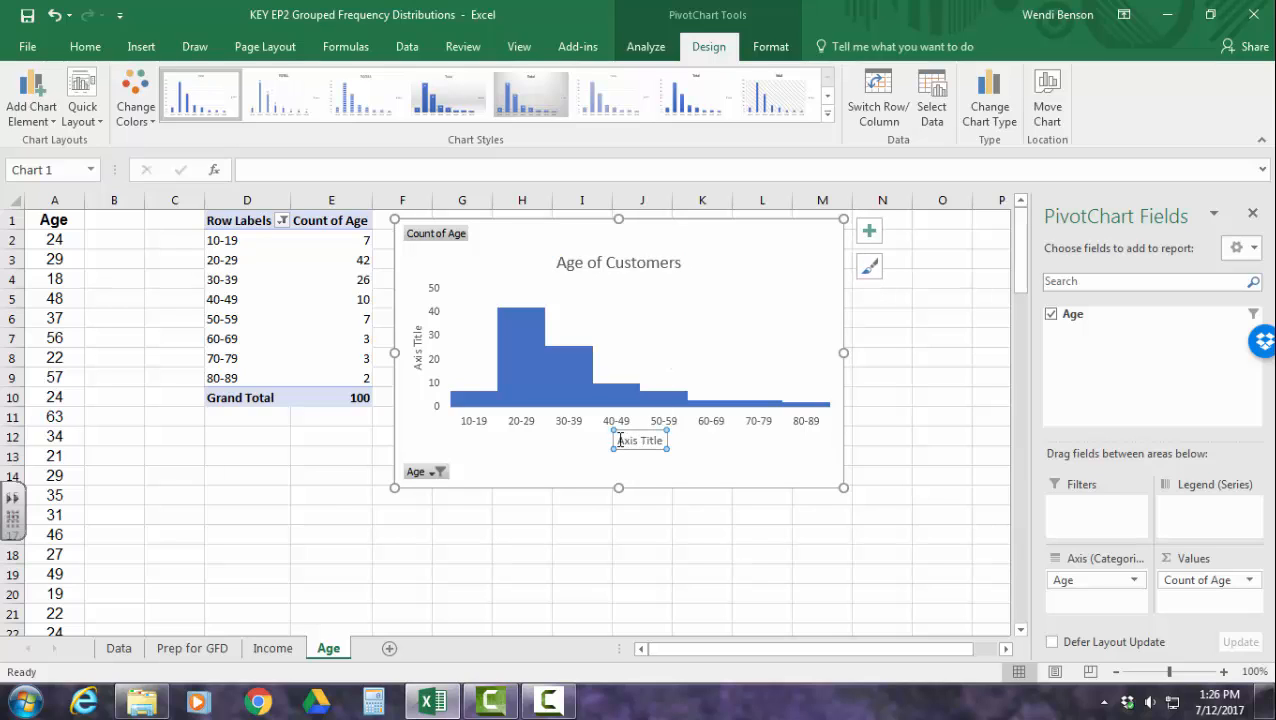
drag(617, 440, 662, 440)
text(A)
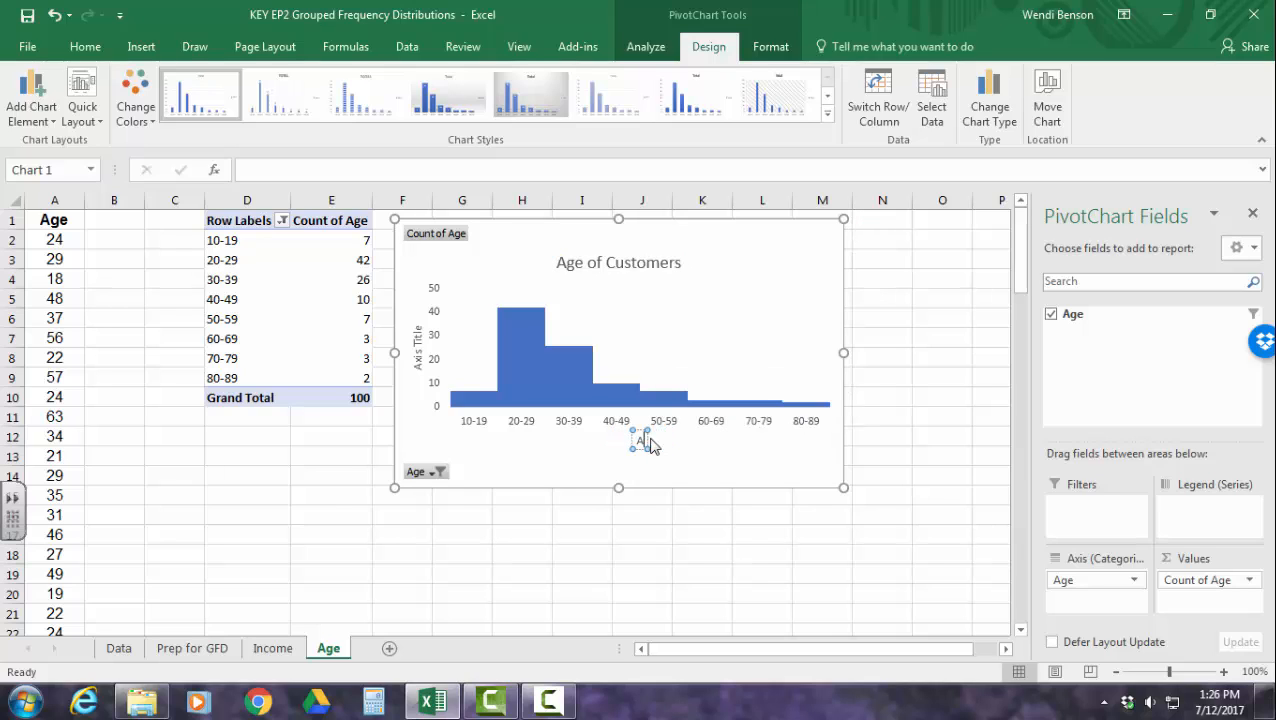
text(ge)
Set the age chart's vertical axis title to "Number of Customers" and recolour the chart with the monochromatic gold palette
click(421, 343)
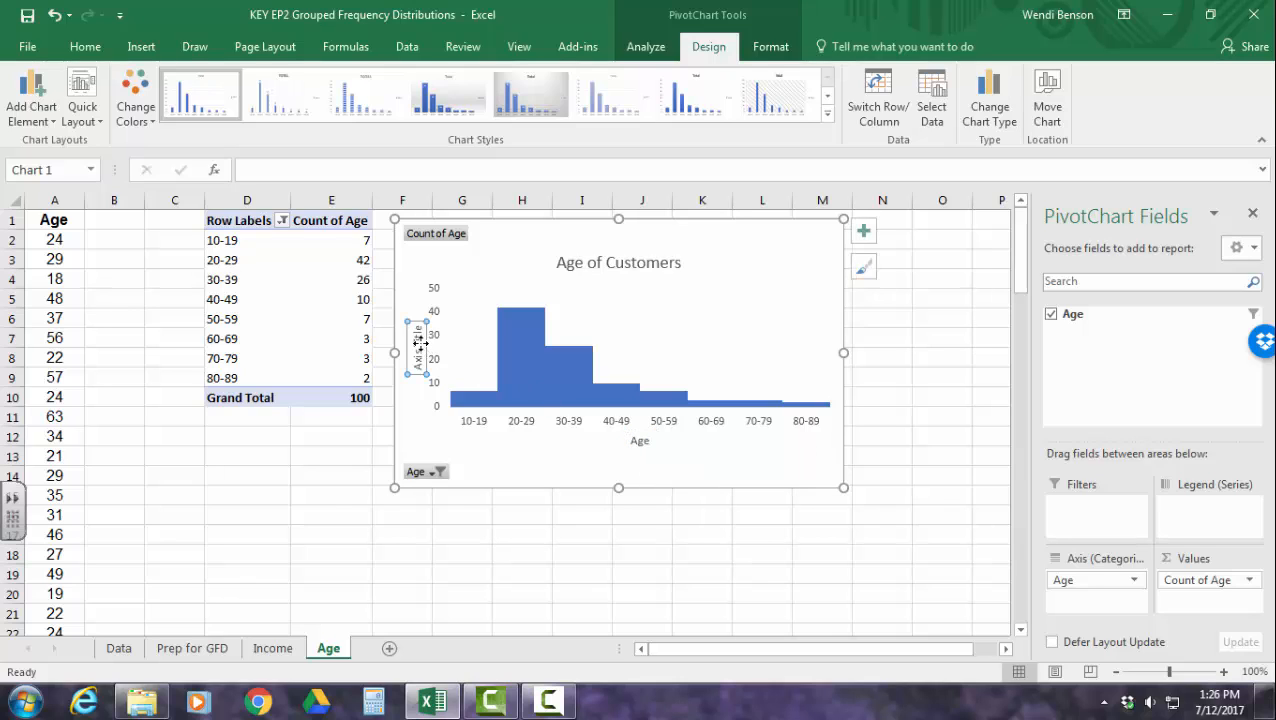
drag(421, 325, 421, 368)
text(N)
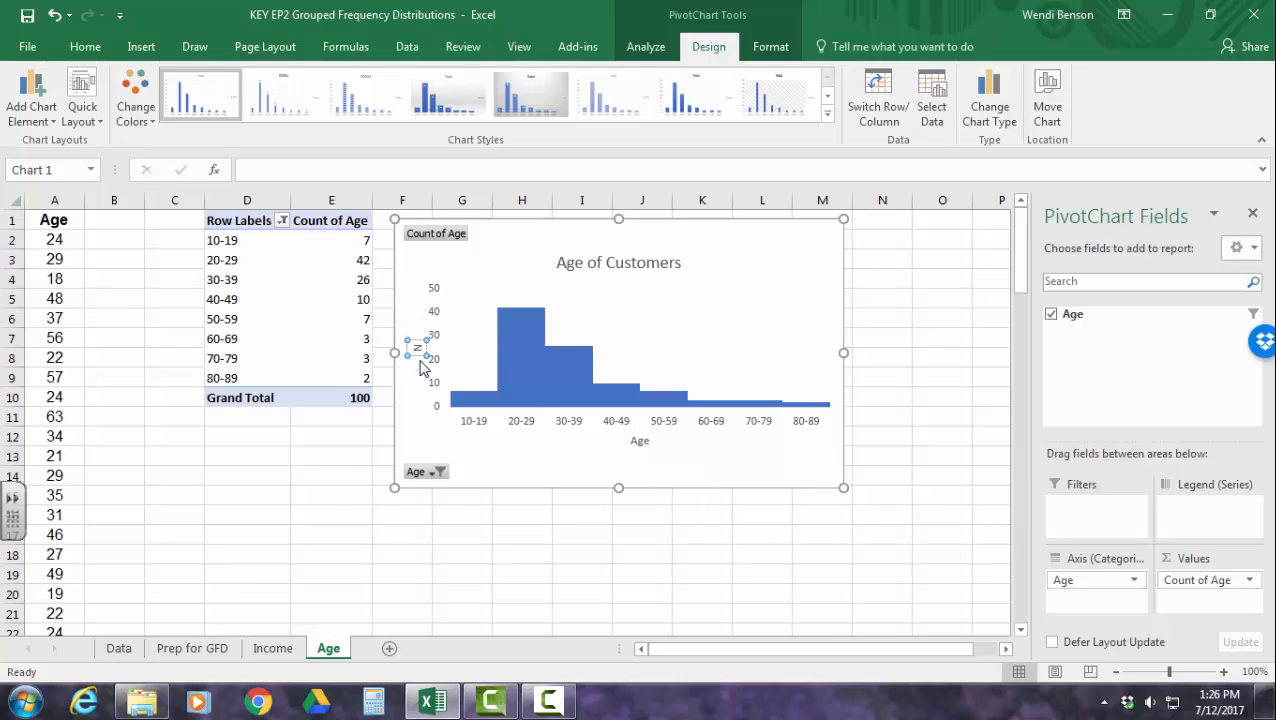
text(umber of)
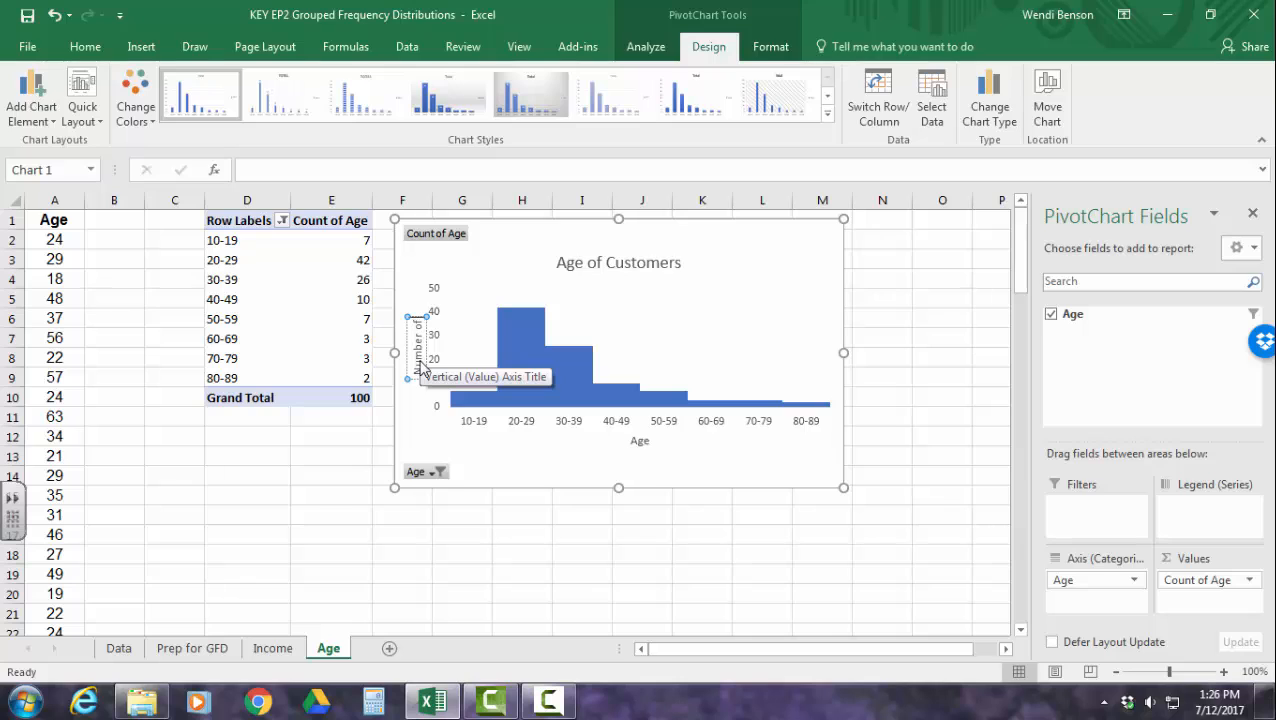
text( Customers)
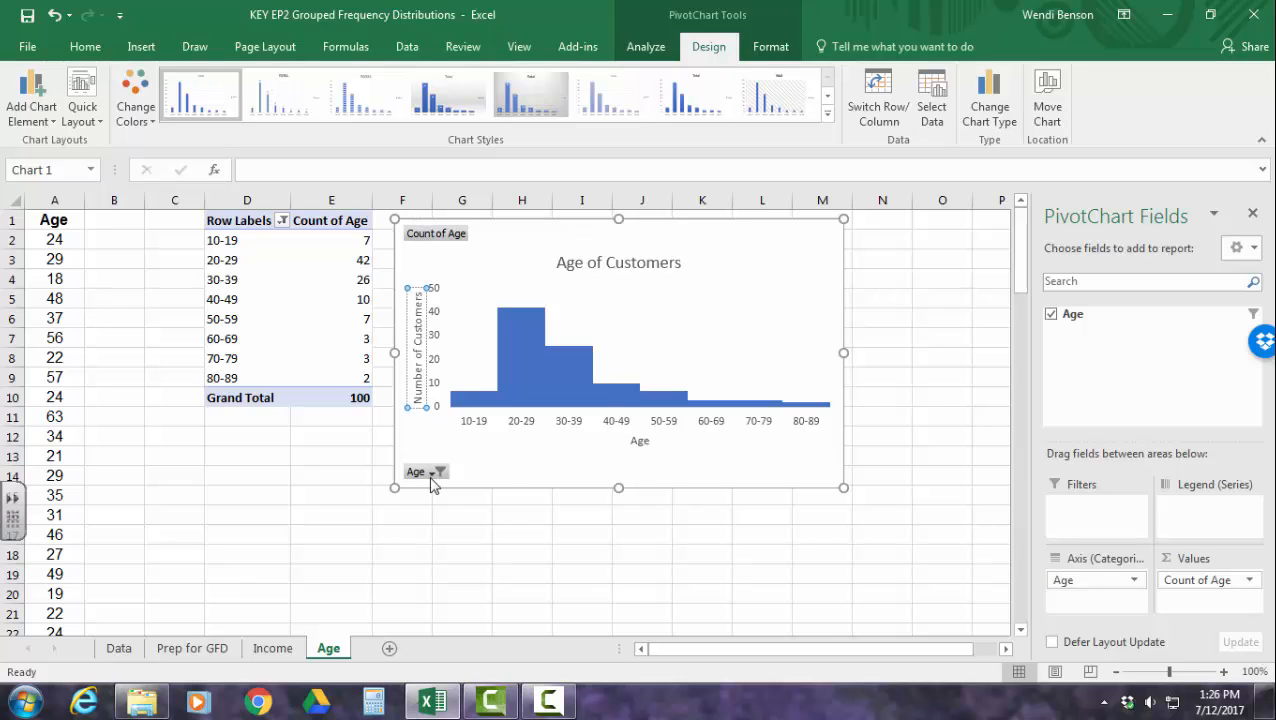
click(141, 117)
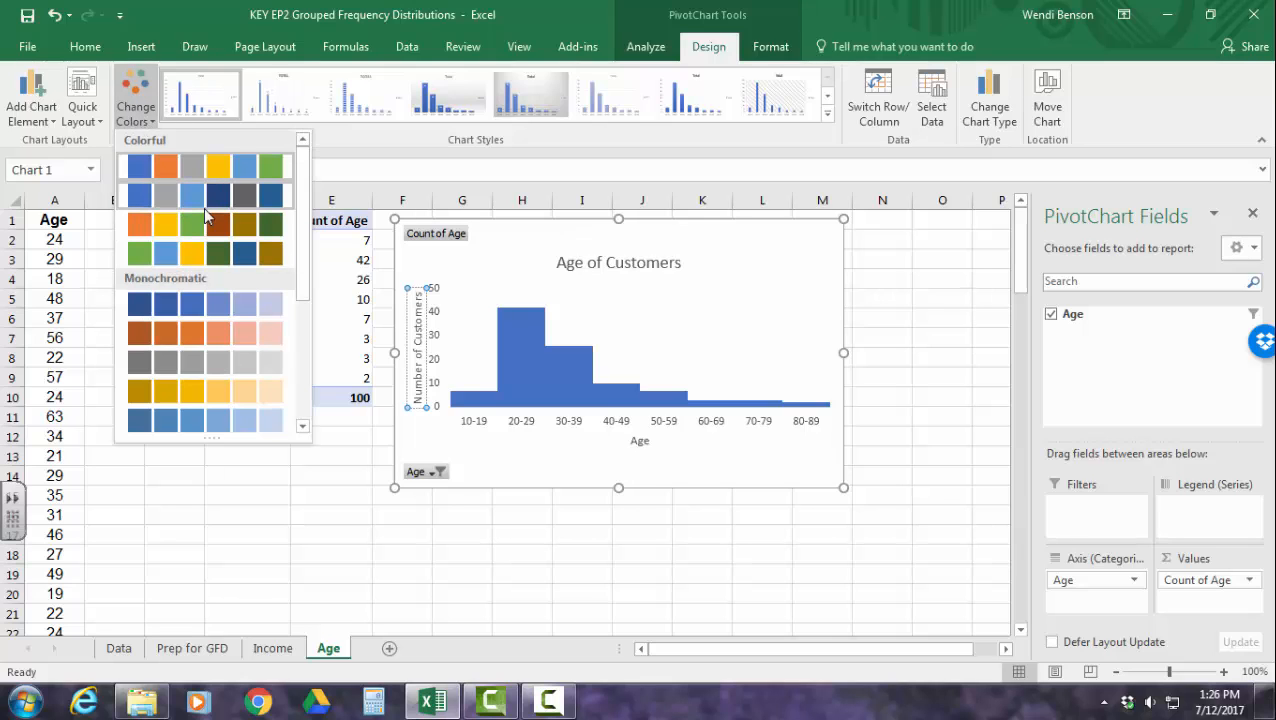
click(208, 390)
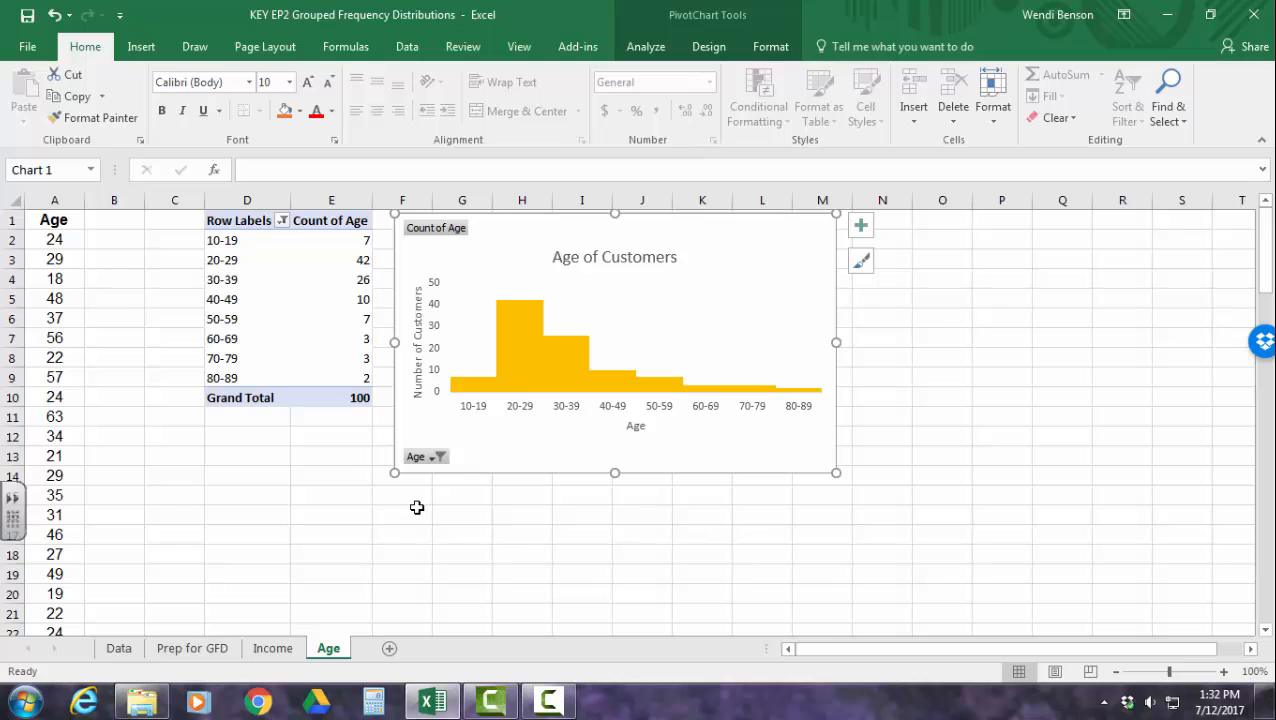
Switch to the Income worksheet
click(262, 652)
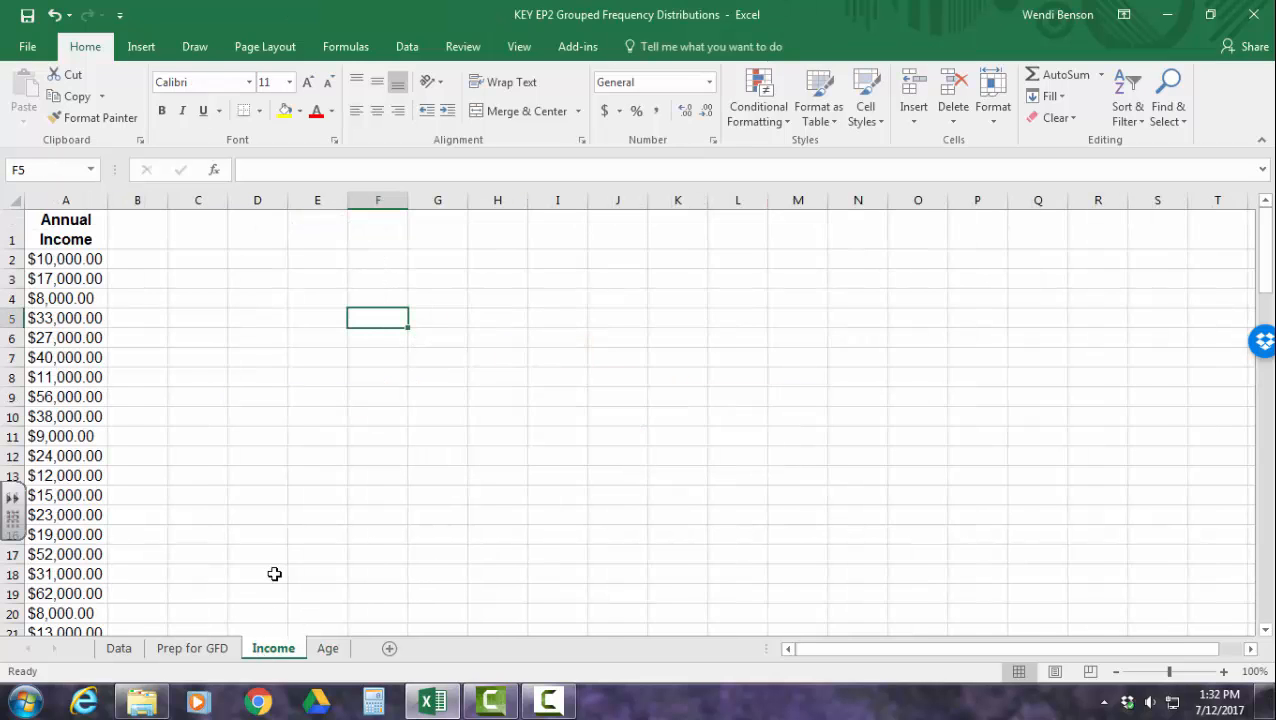
Try to create a PivotTable from the whole Annual Income column, placed at cell D2 of the Income sheet
click(60, 202)
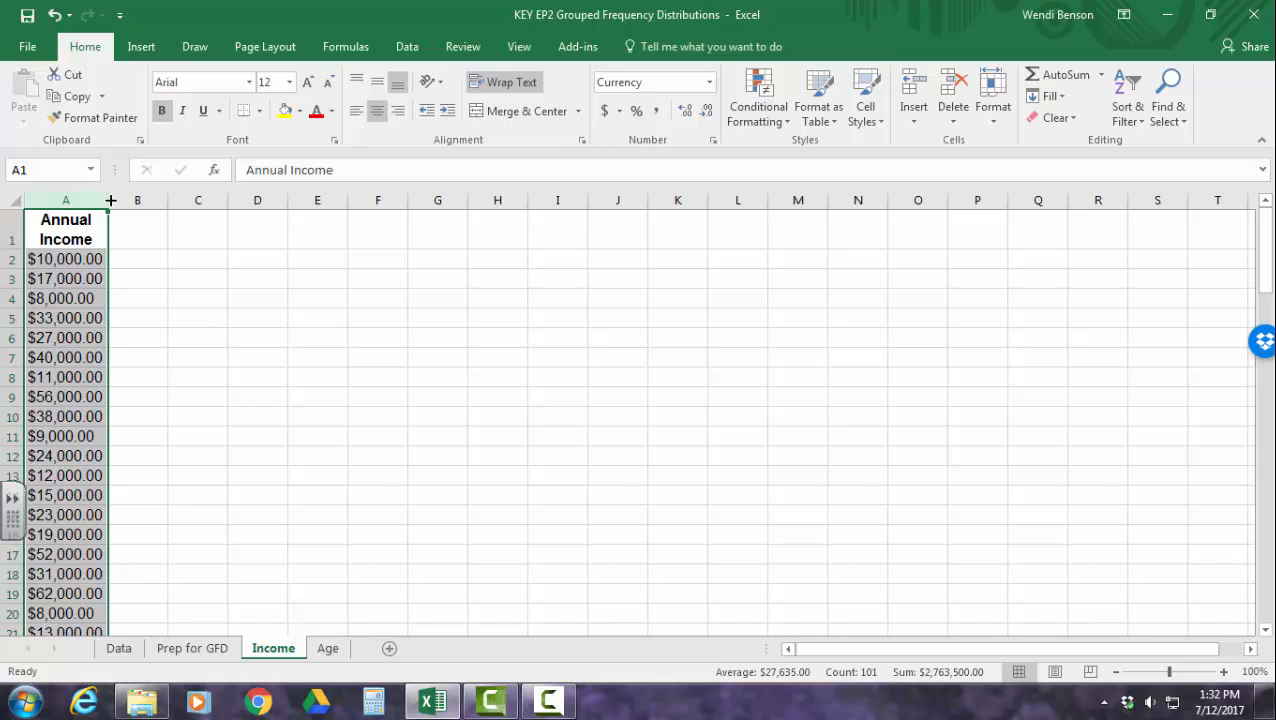
click(140, 47)
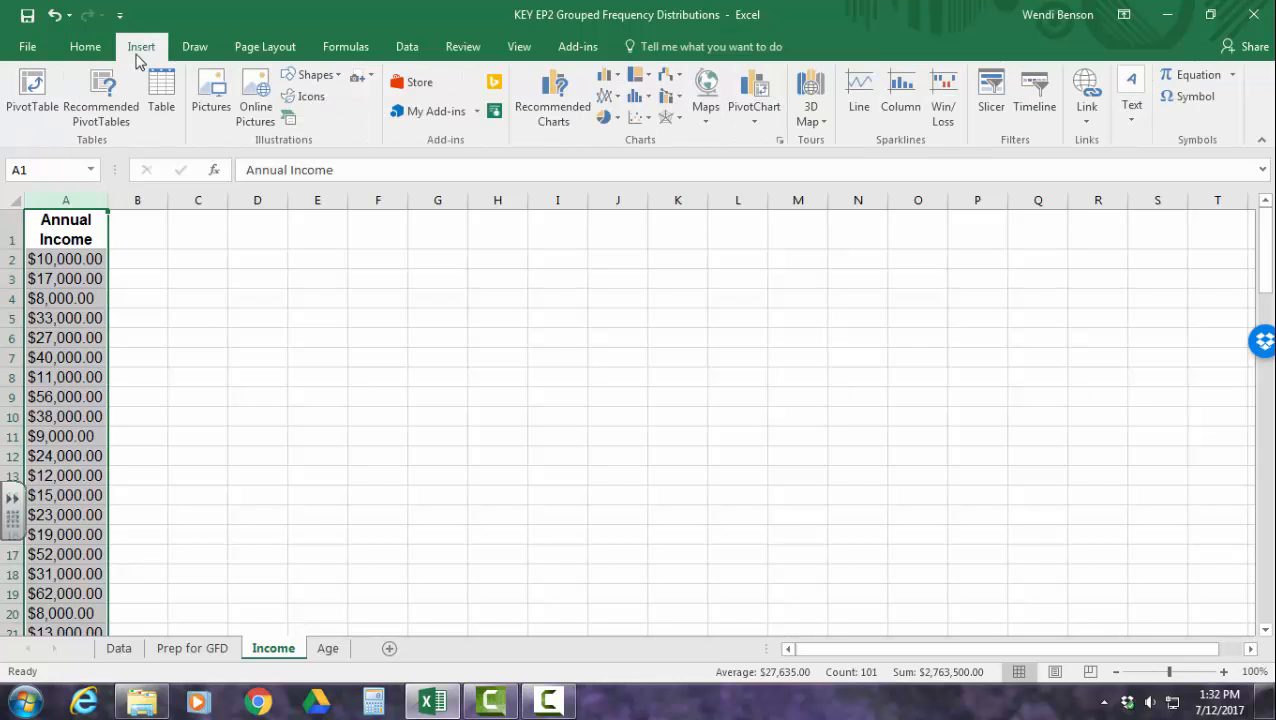
click(25, 105)
click(656, 466)
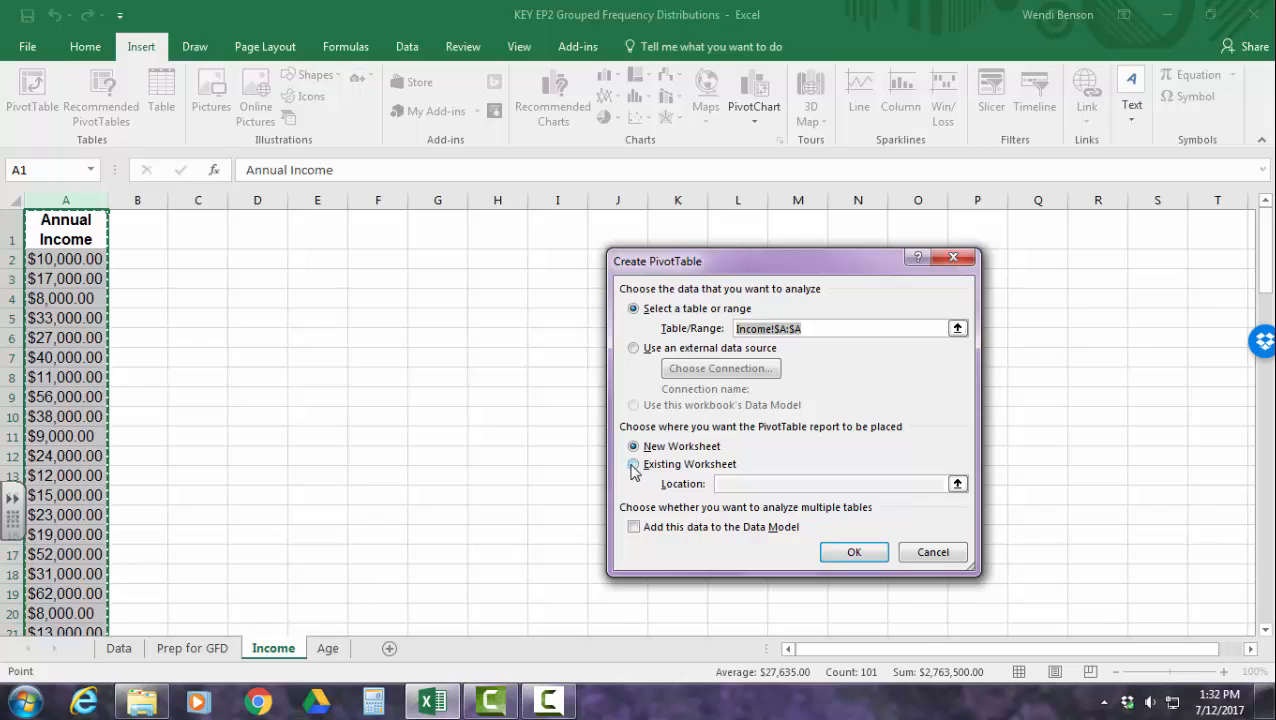
click(727, 483)
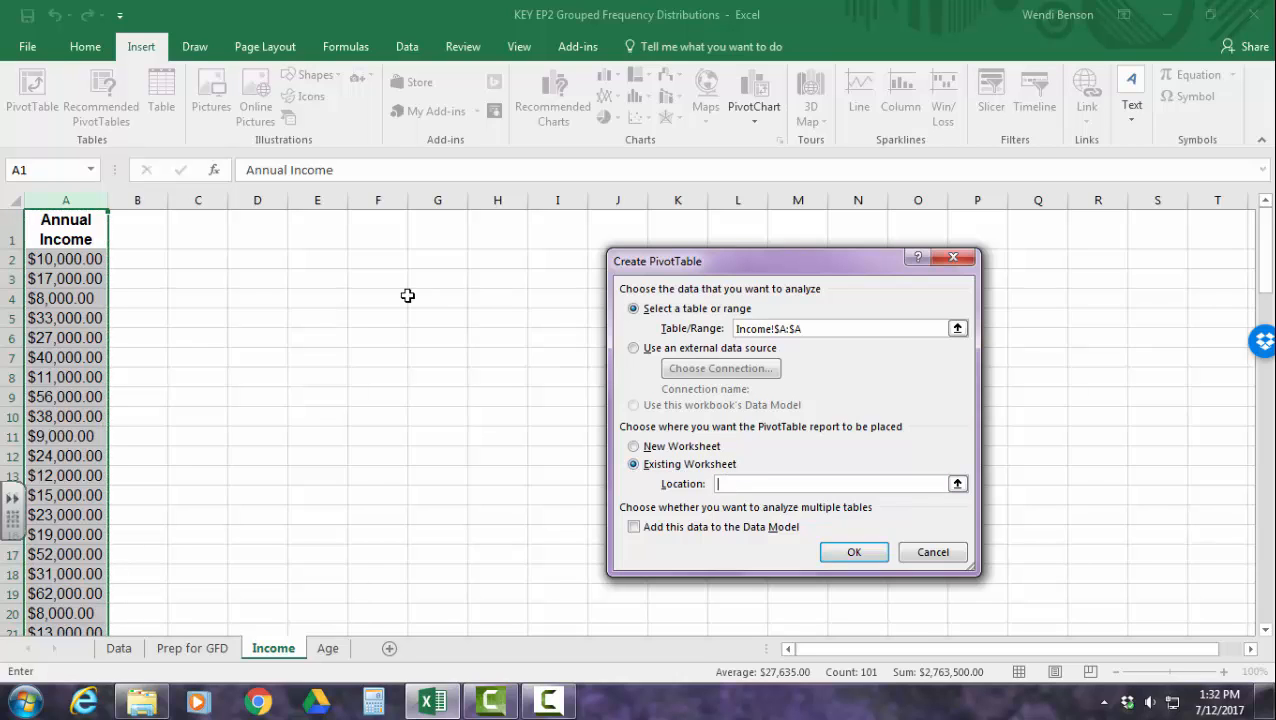
click(276, 259)
click(854, 552)
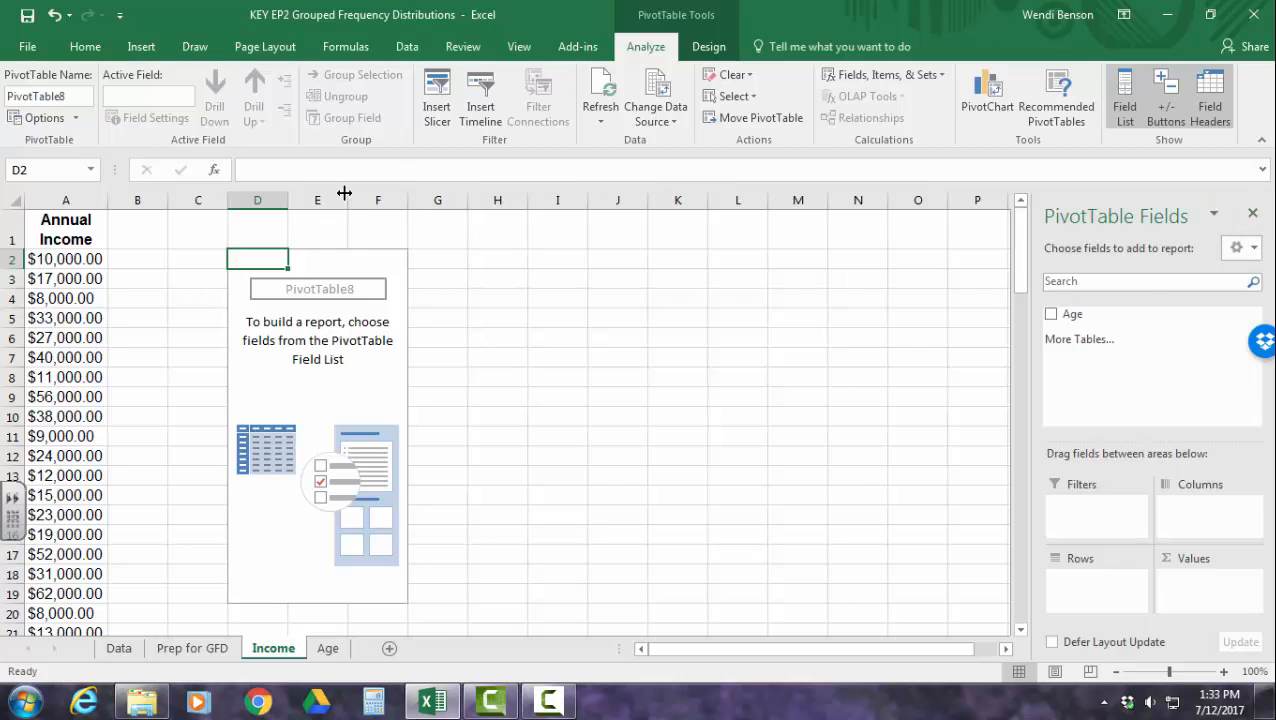
Delete columns D to F to remove the empty PivotTable built on the wrong field
drag(281, 203, 399, 199)
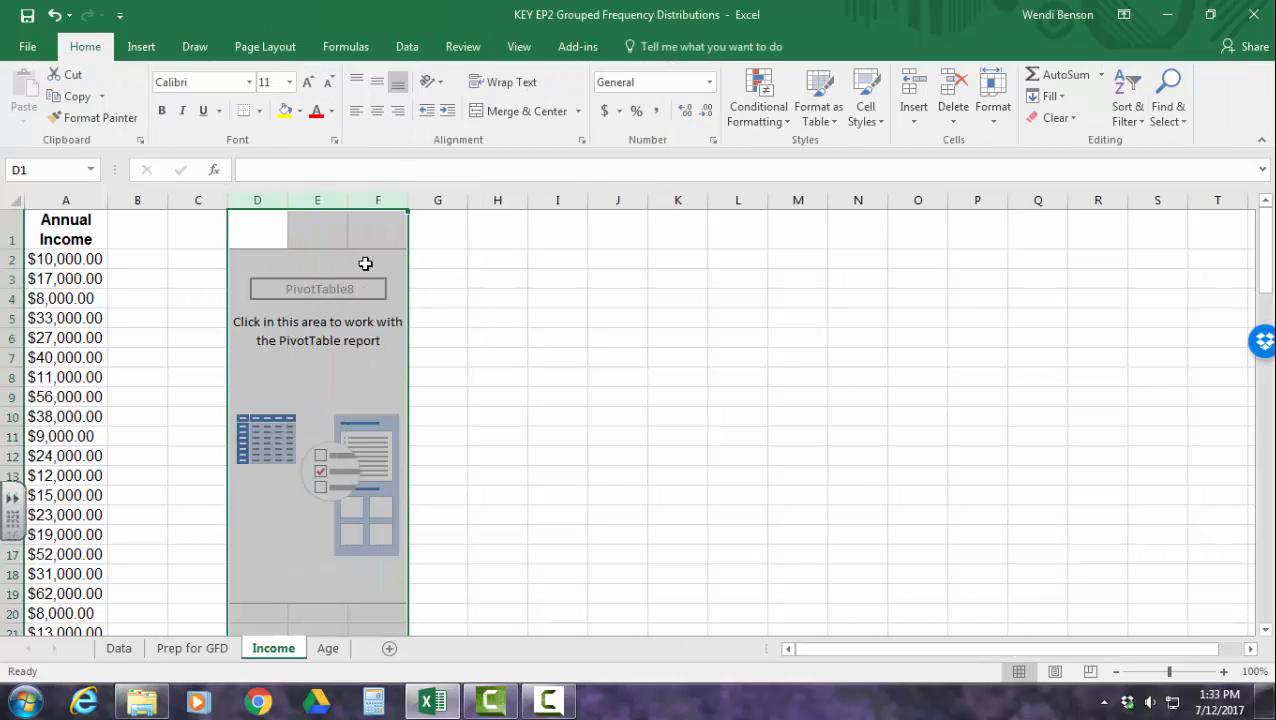
right_click(367, 268)
click(425, 439)
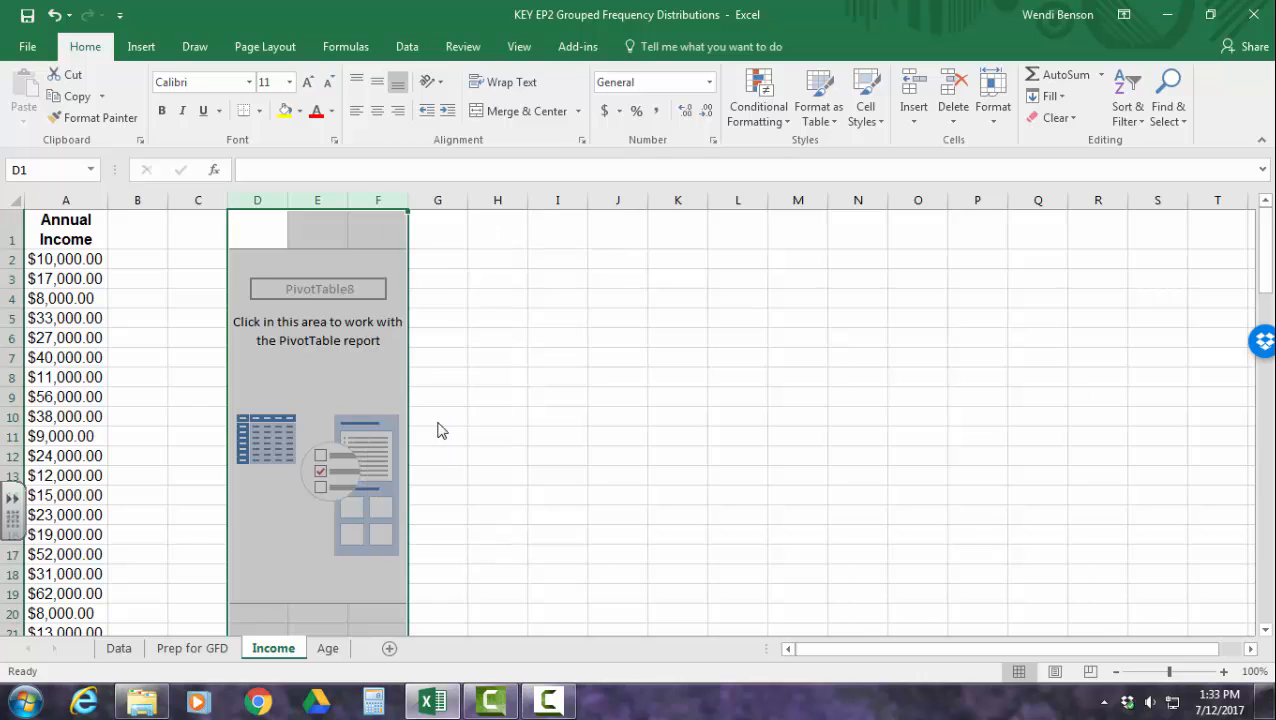
click(483, 353)
Create a PivotTable from the annual income data in A1:A101, placed at cell D2 of the existing Income sheet
click(68, 196)
click(108, 259)
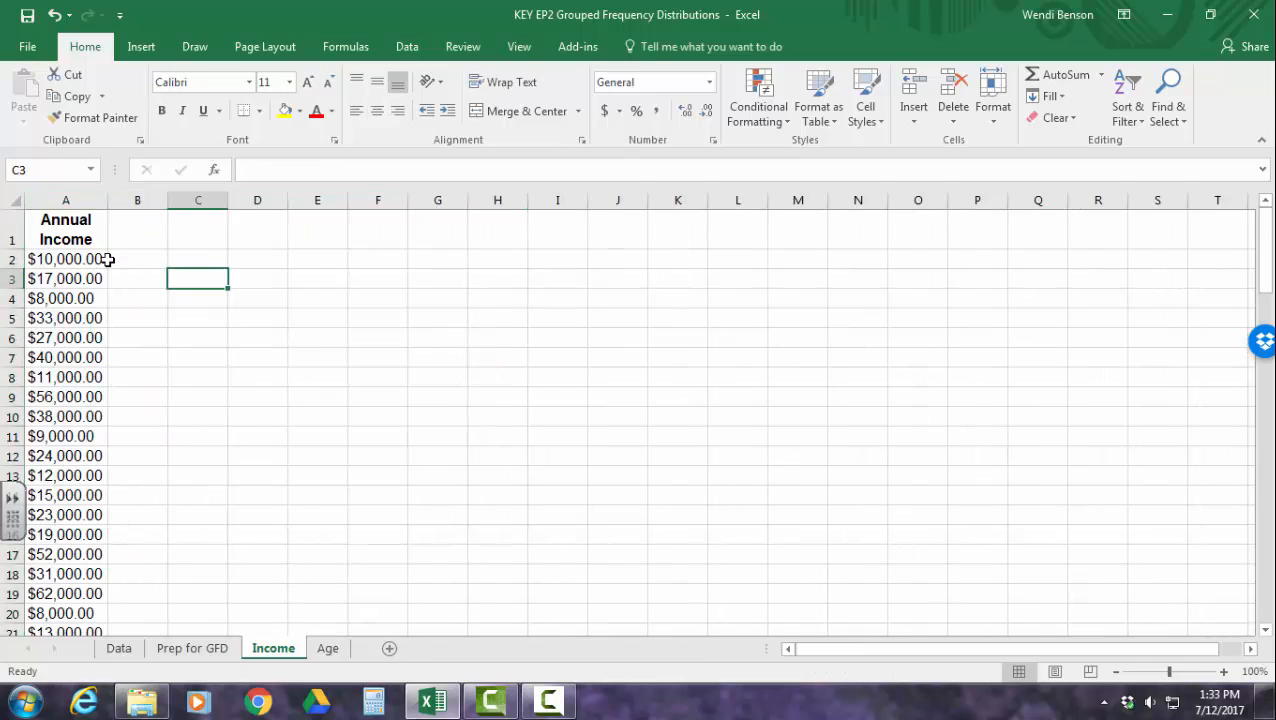
click(68, 221)
drag(68, 221, 82, 598)
scroll(256, 450, up, 15)
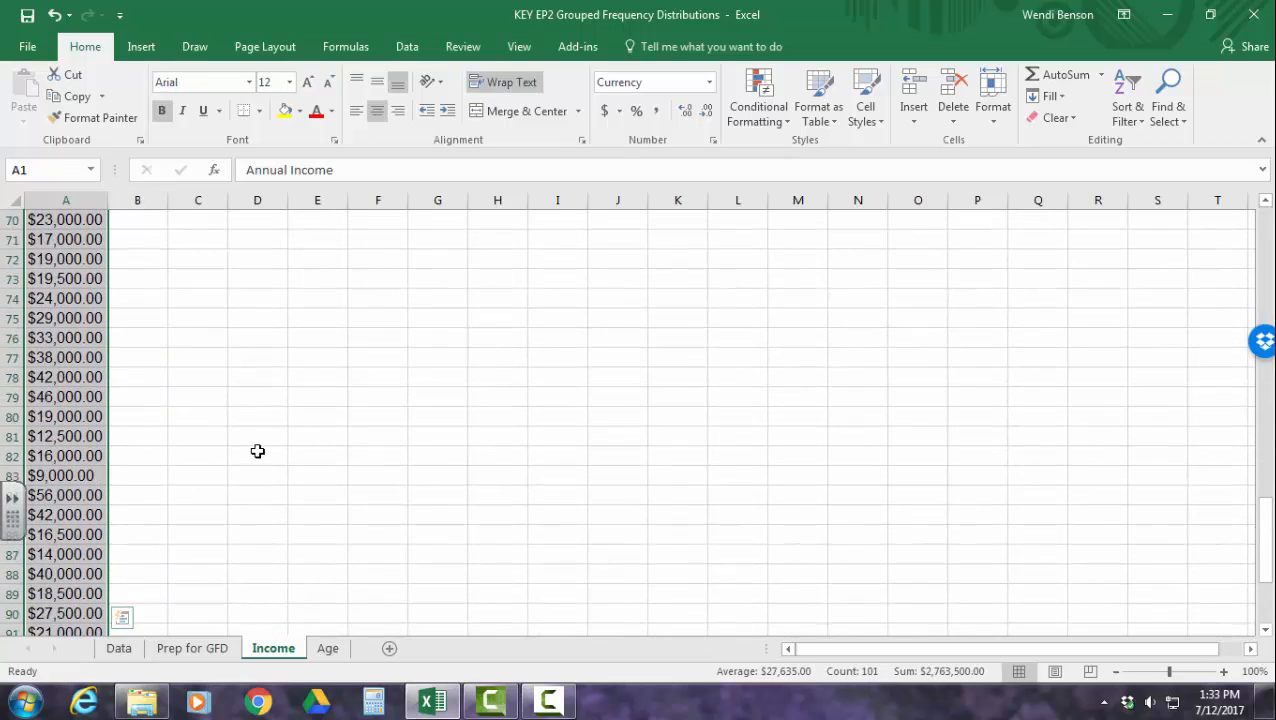
scroll(248, 442, up, 12)
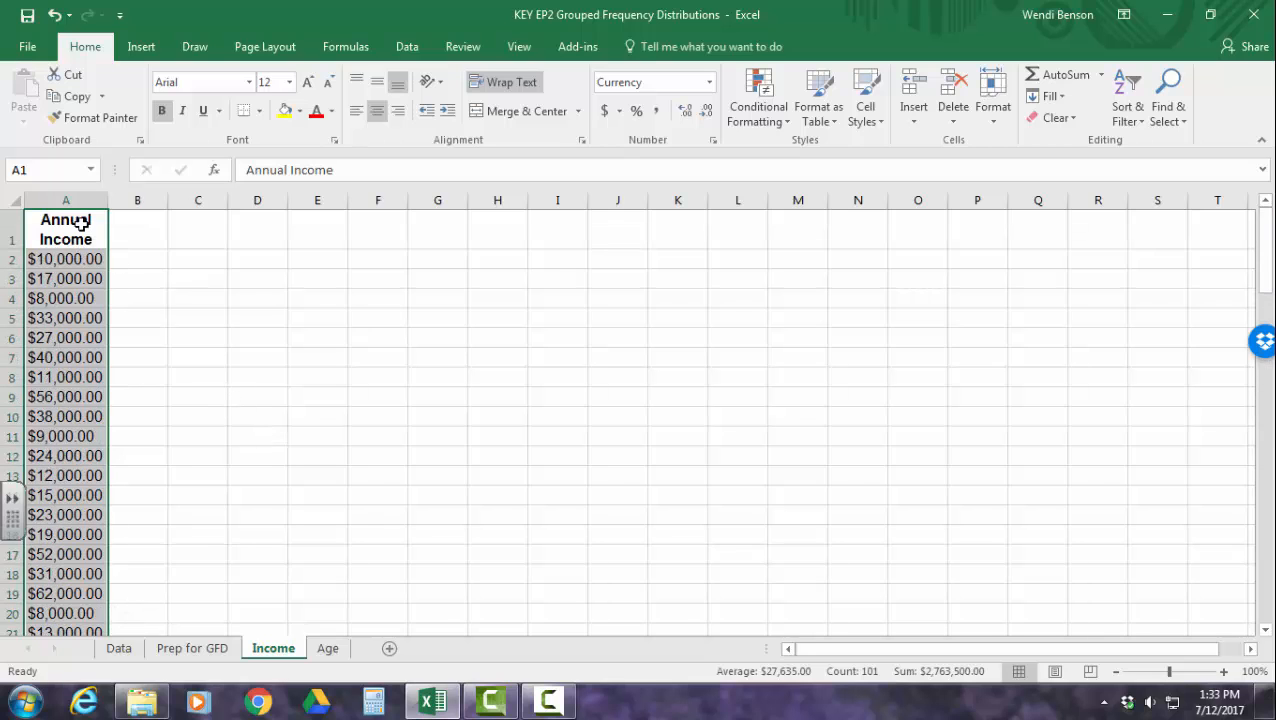
click(141, 46)
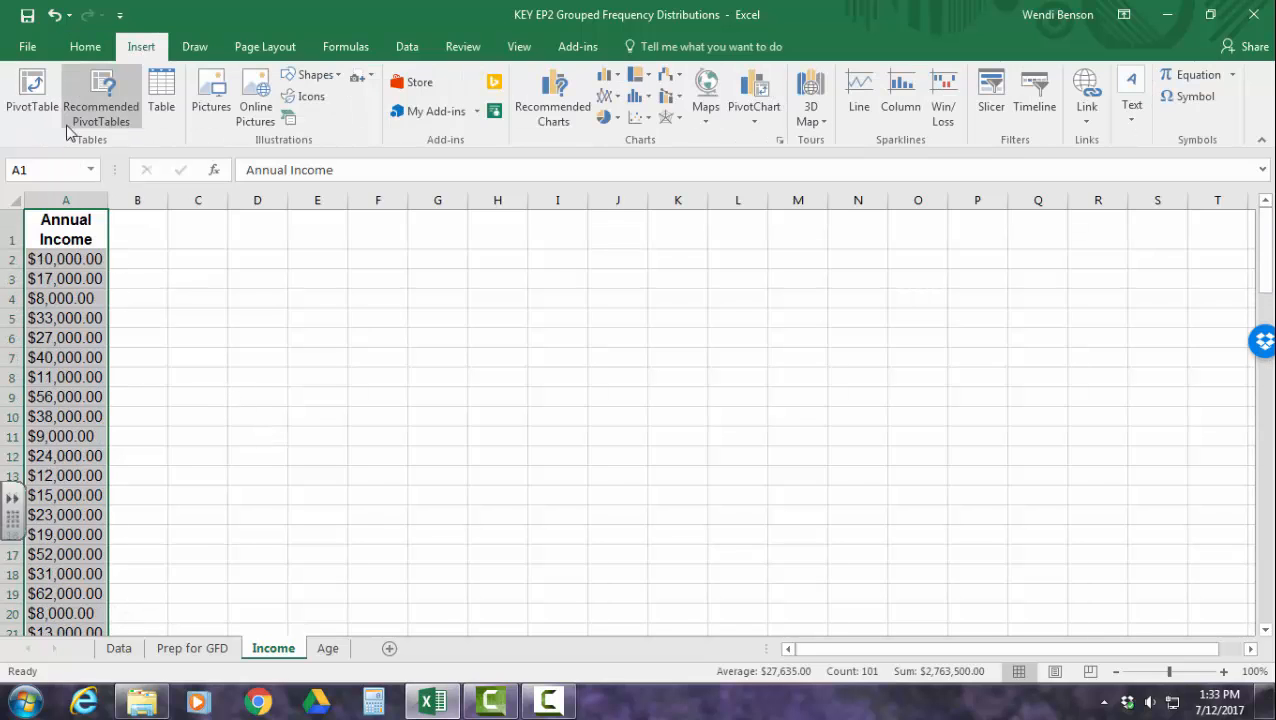
click(33, 95)
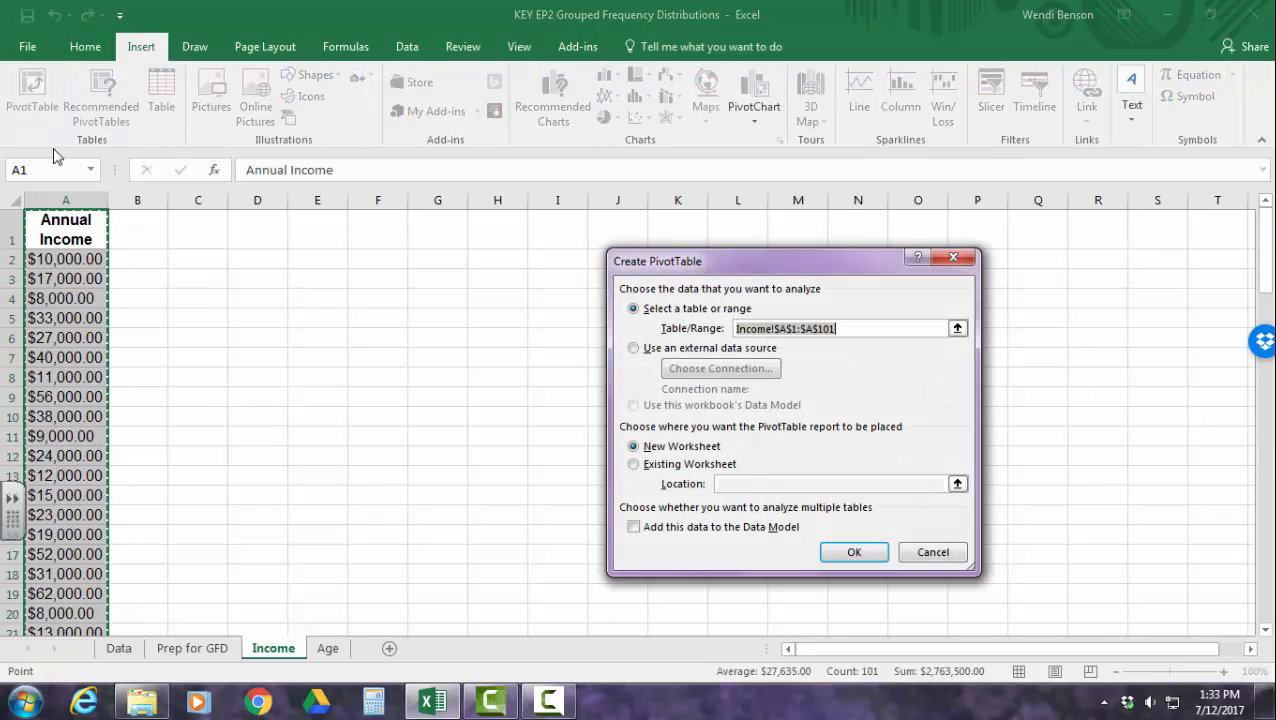
click(633, 465)
click(726, 482)
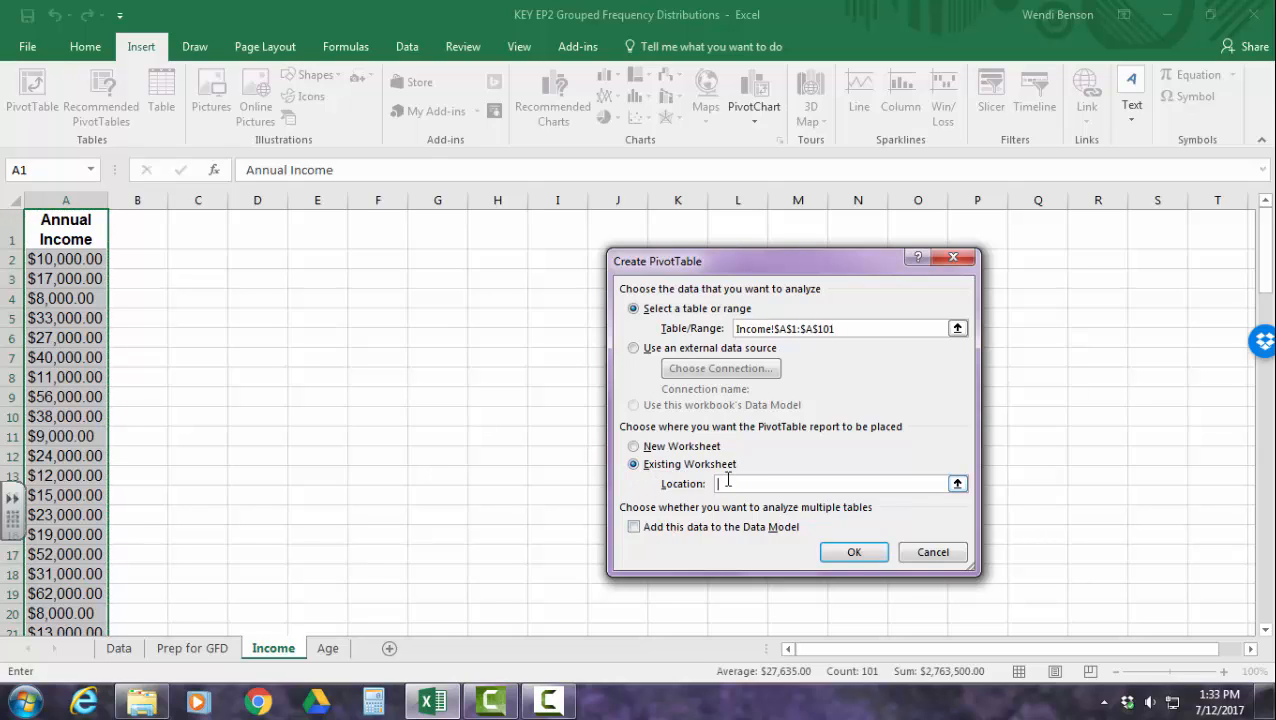
click(244, 260)
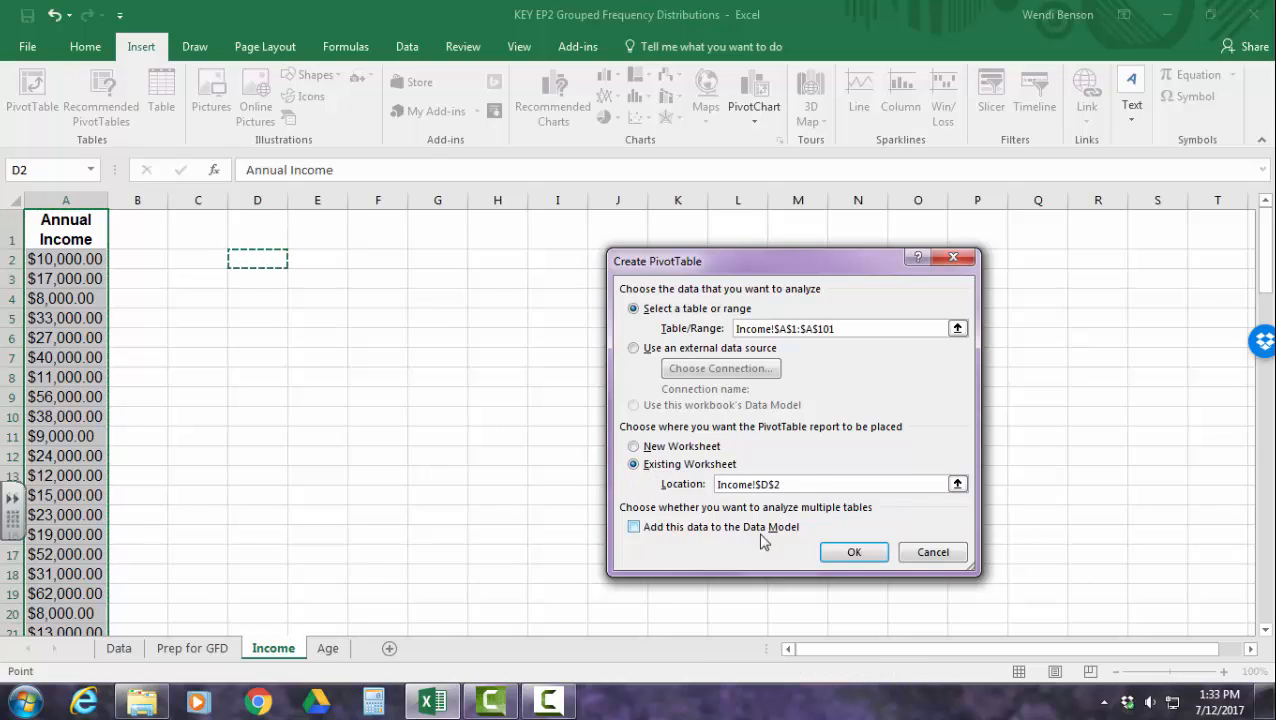
click(852, 552)
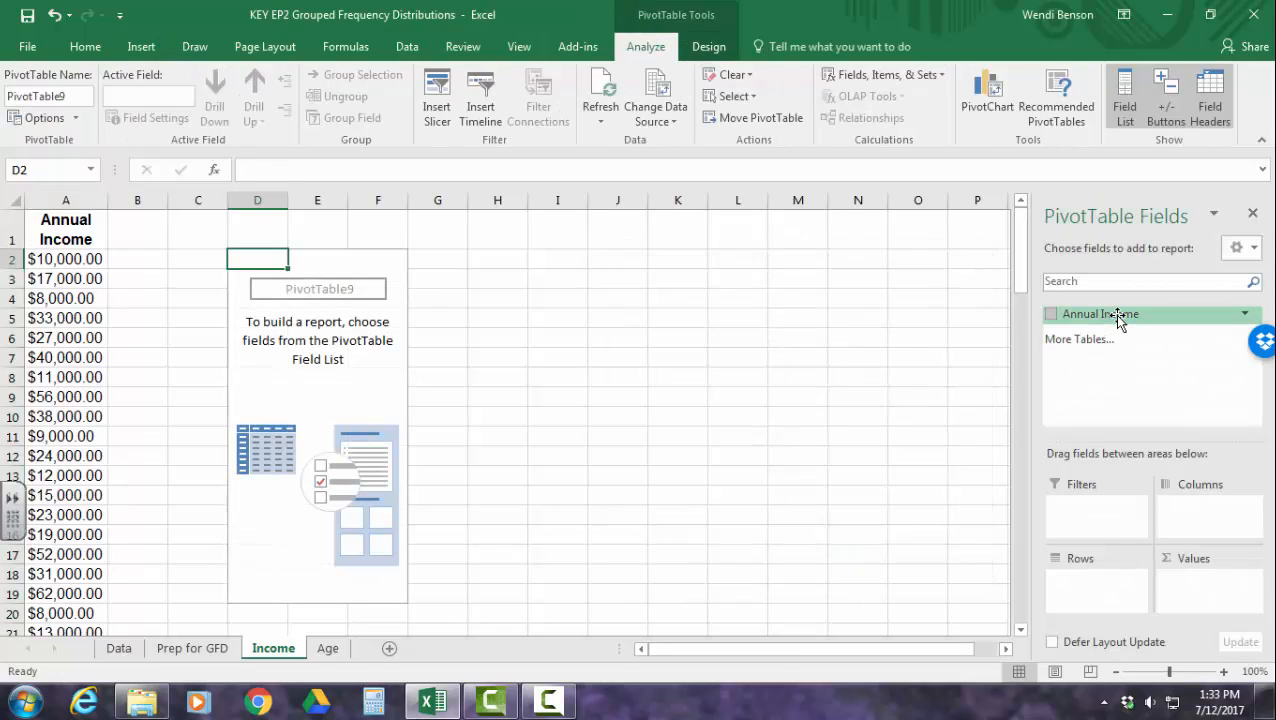
Add Annual Income to both the Rows and the Values of the PivotTable
drag(1114, 314, 1110, 580)
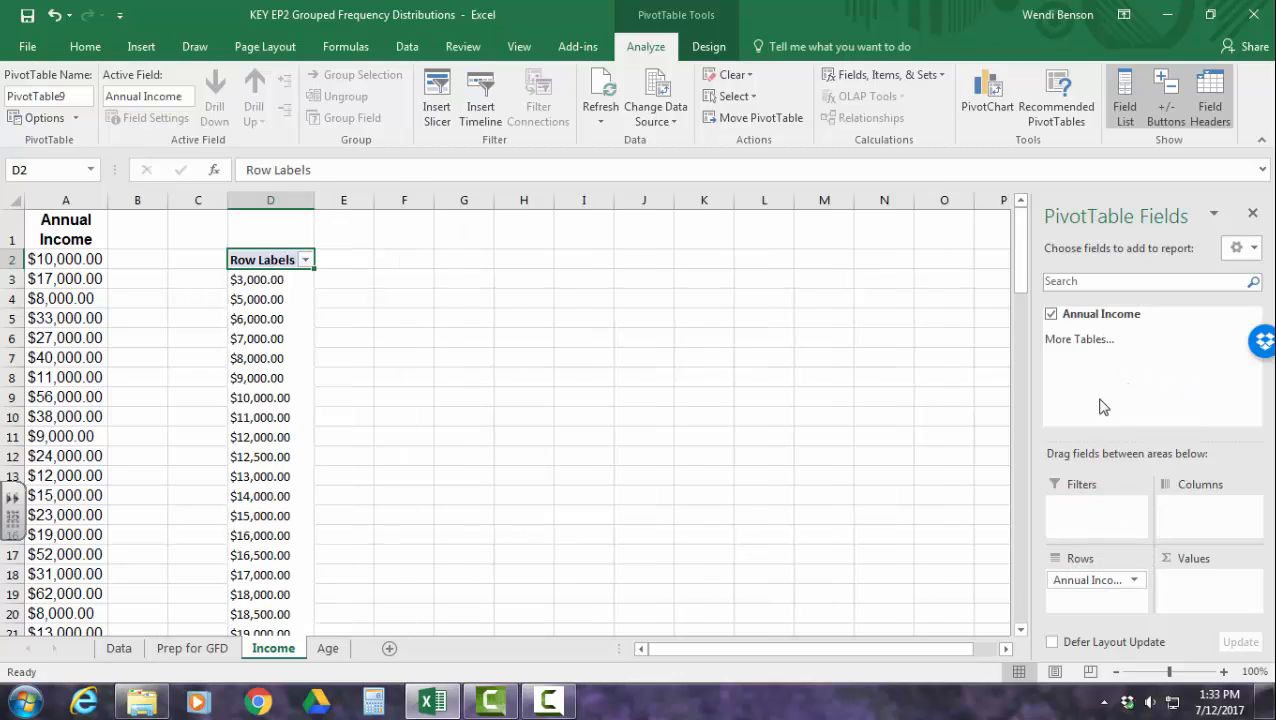
drag(1097, 314, 1190, 590)
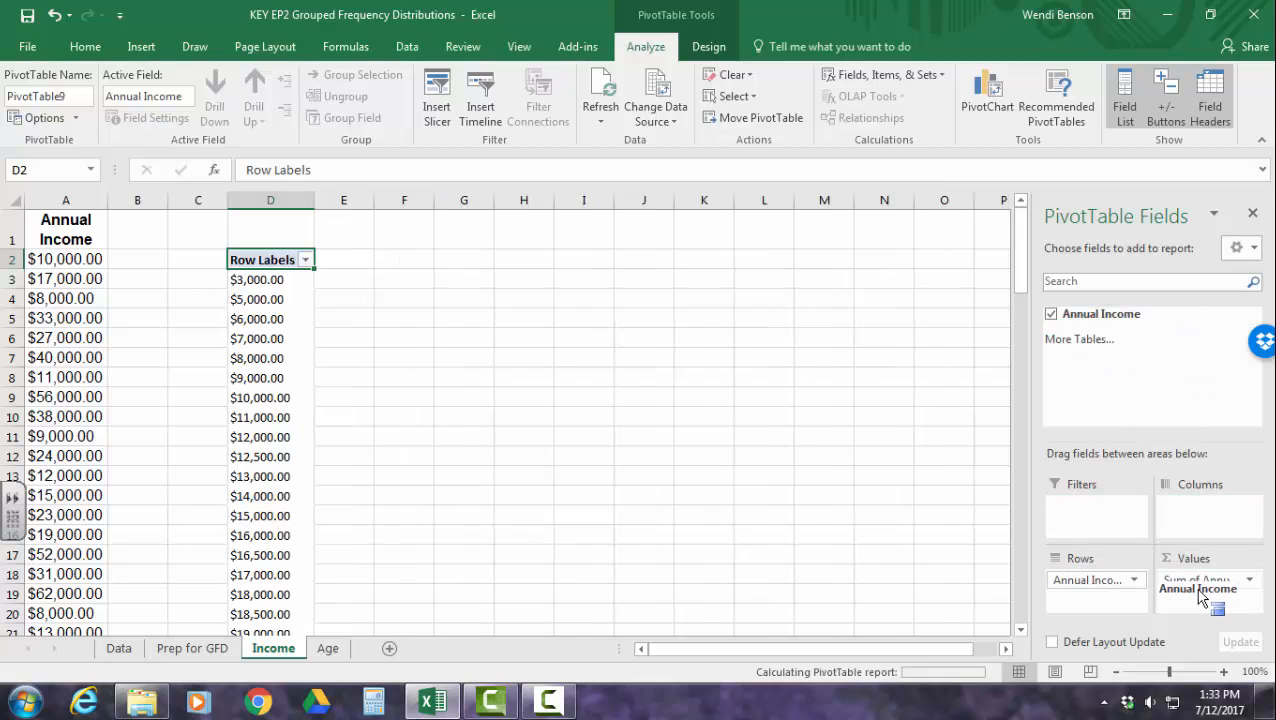
scroll(350, 430, down, 18)
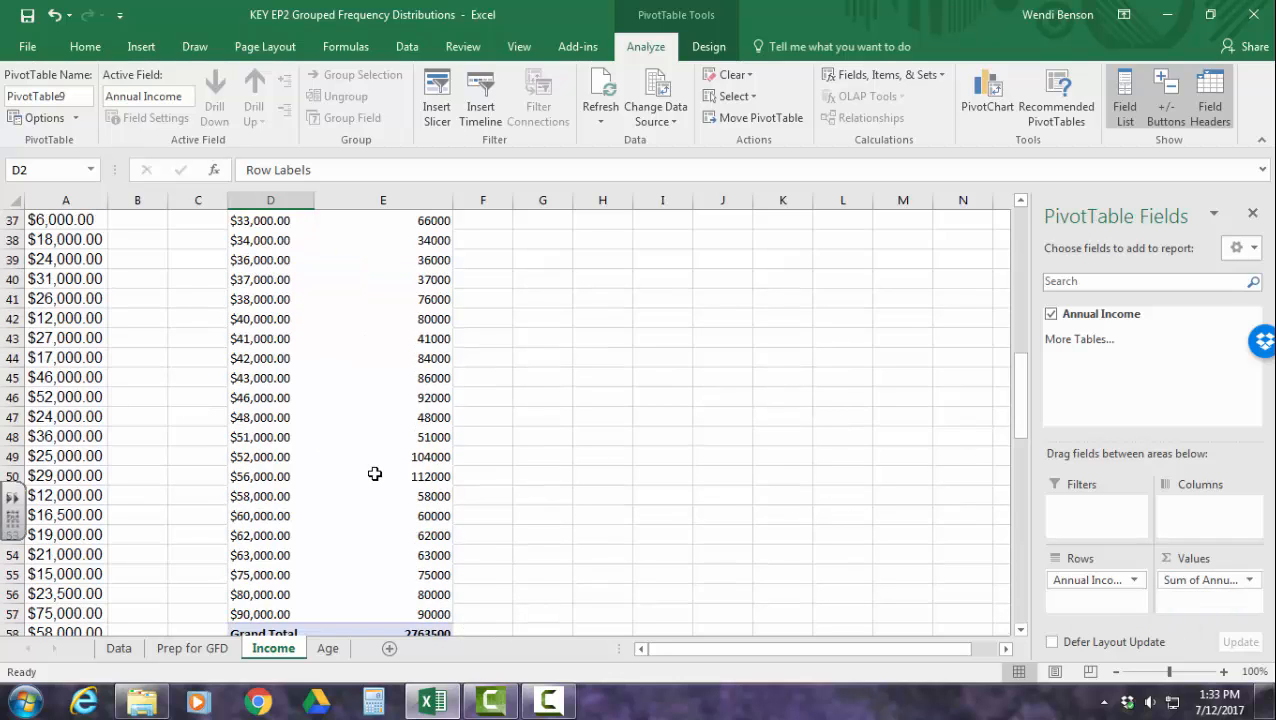
scroll(354, 460, up, 9)
scroll(354, 457, up, 9)
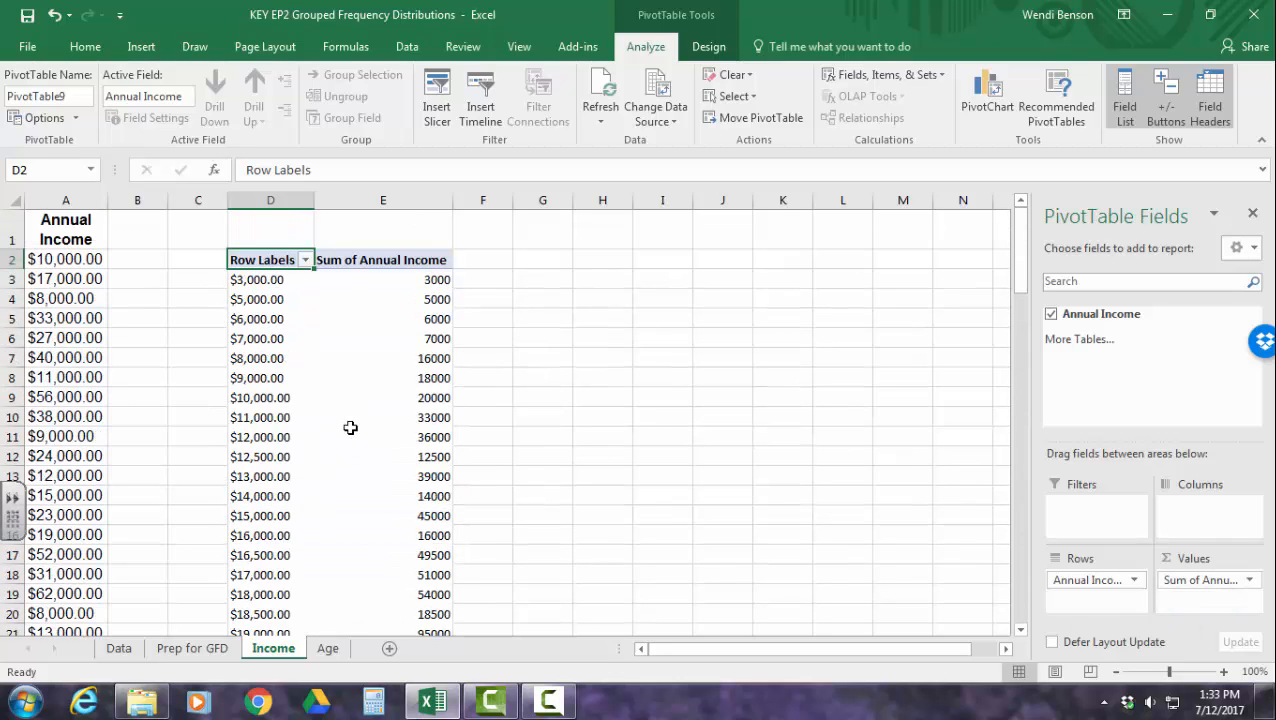
Group the PivotTable's annual income row labels starting at 0 with a class width of 15000
right_click(267, 326)
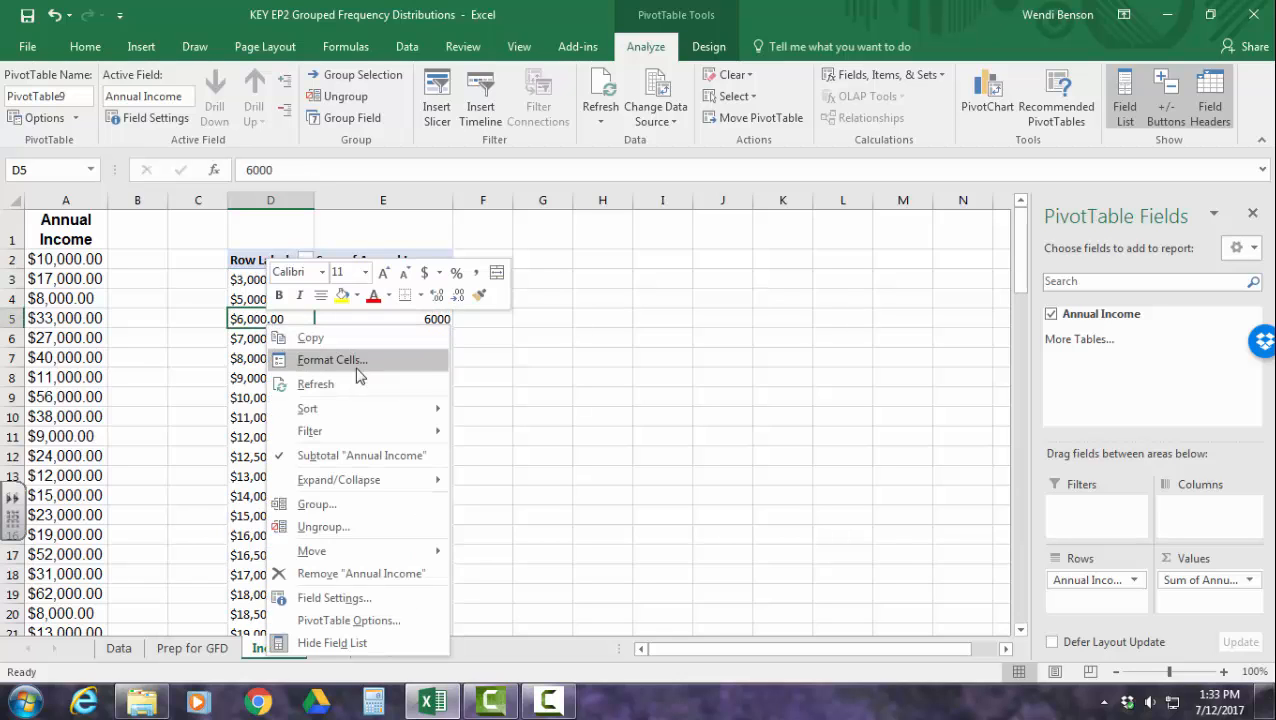
click(313, 504)
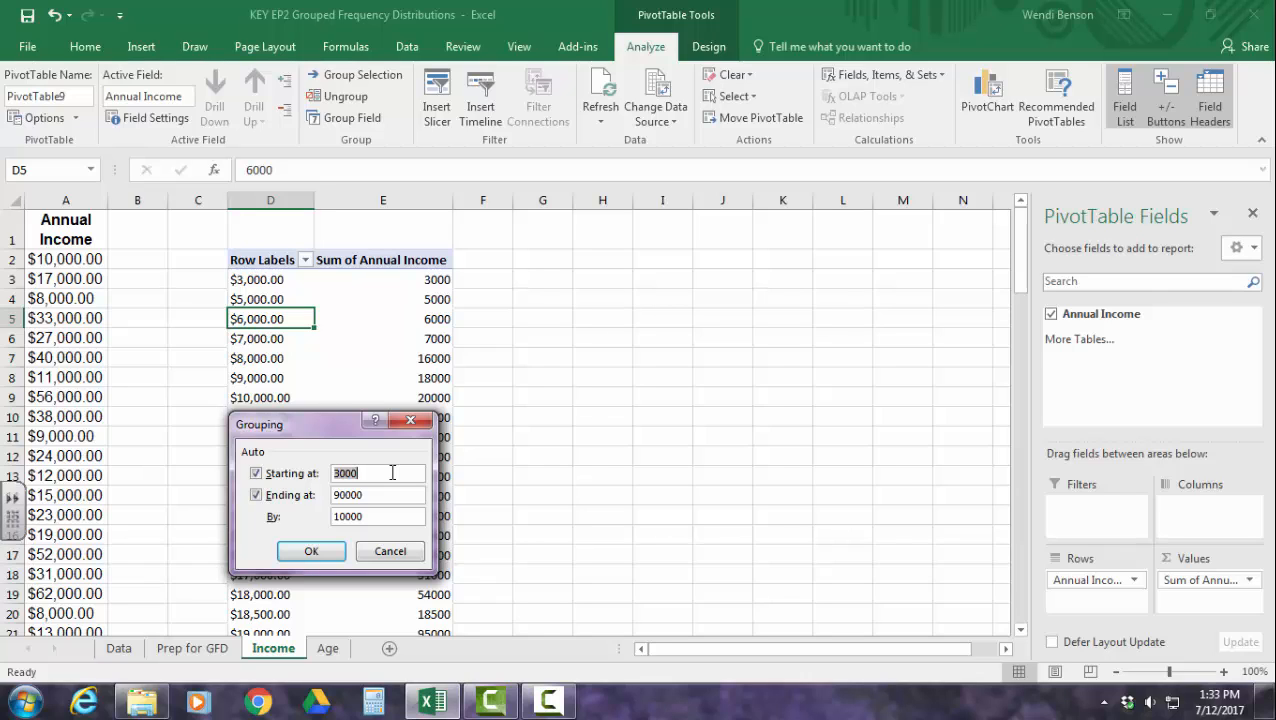
drag(373, 517, 331, 517)
text(15000)
drag(353, 472, 328, 472)
text(0)
click(312, 553)
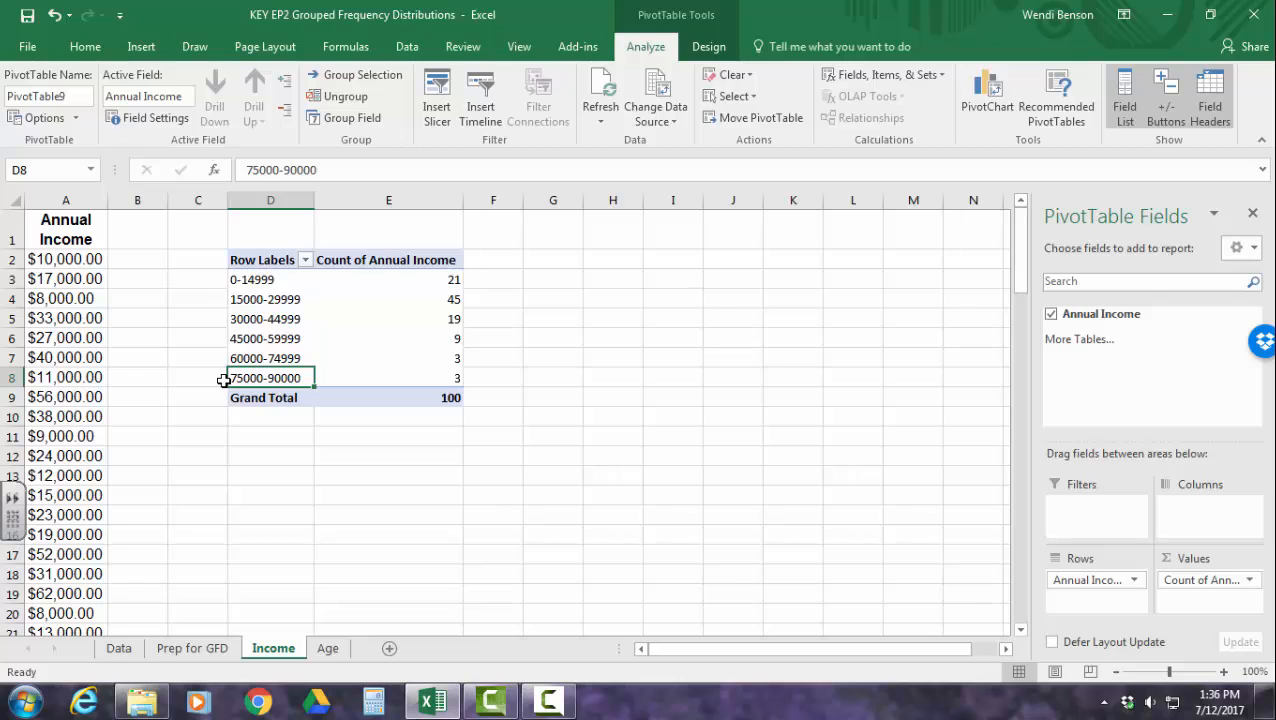
Examine each income class in the grouped PivotTable, from the lowest to the highest
click(256, 278)
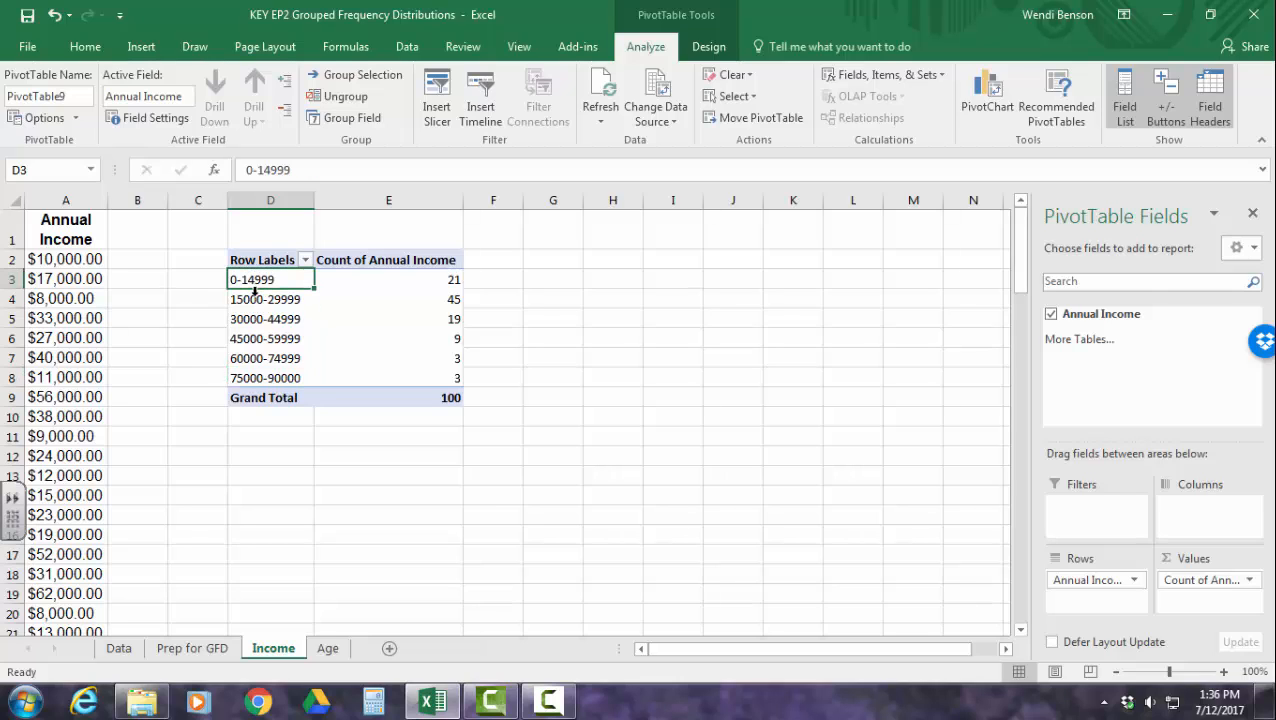
click(251, 298)
click(246, 318)
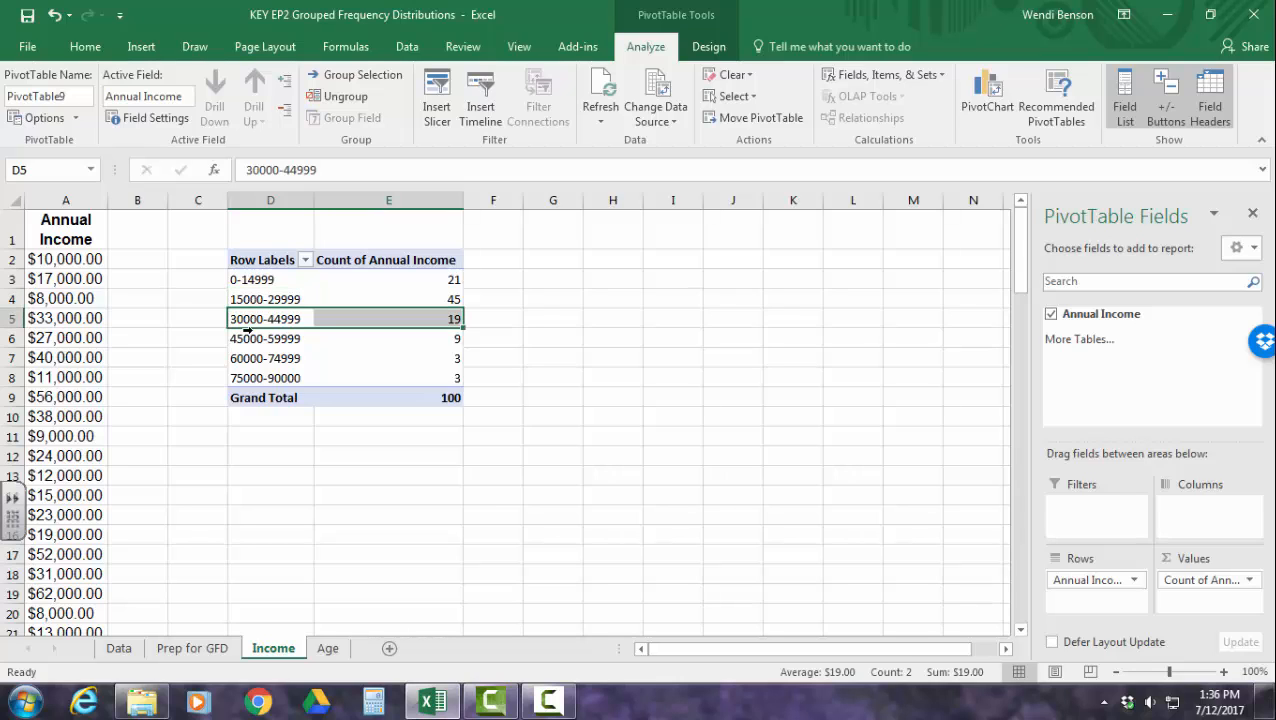
click(246, 340)
click(250, 360)
click(242, 380)
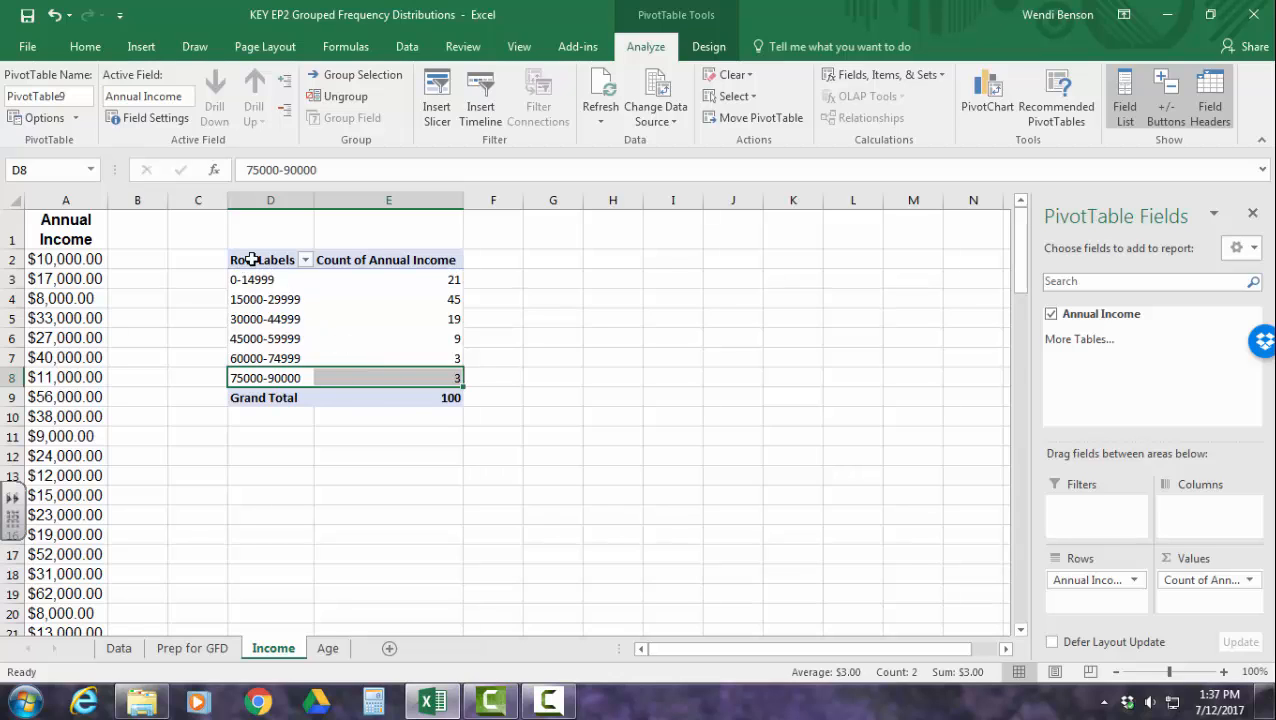
Insert a clustered column PivotChart of the grouped income counts and position it beside the PivotTable
click(380, 300)
click(706, 47)
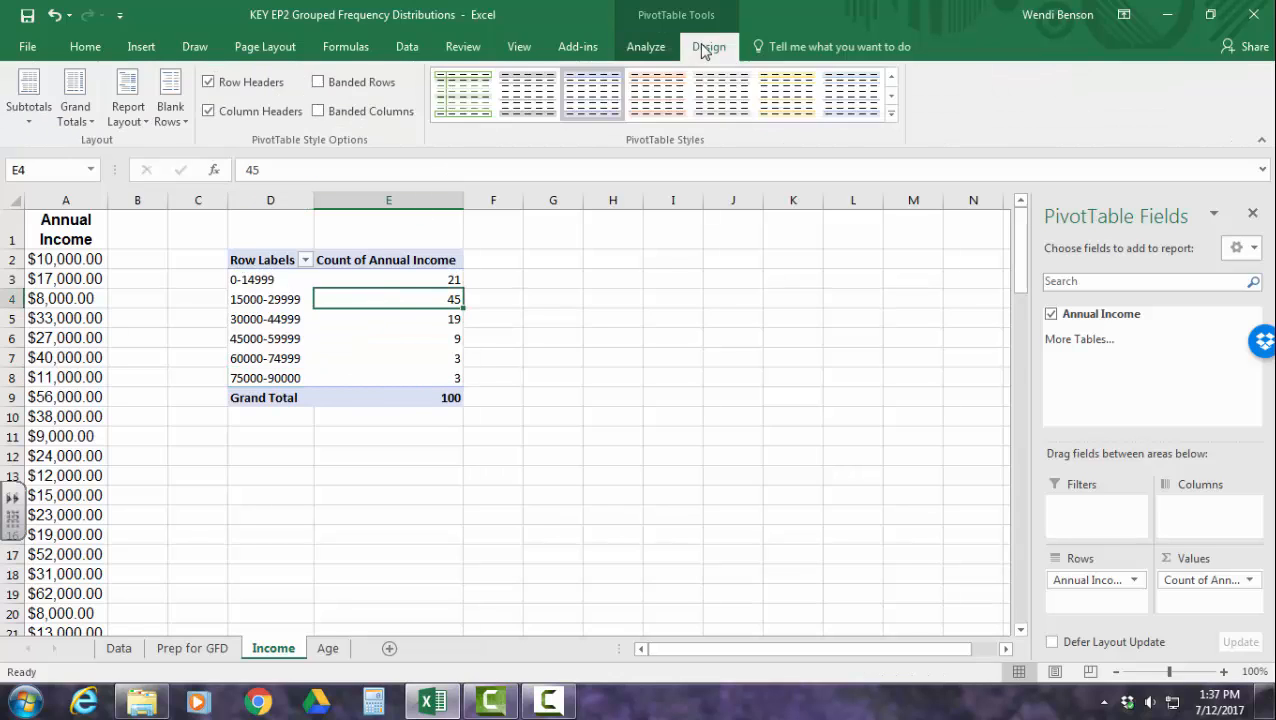
click(372, 338)
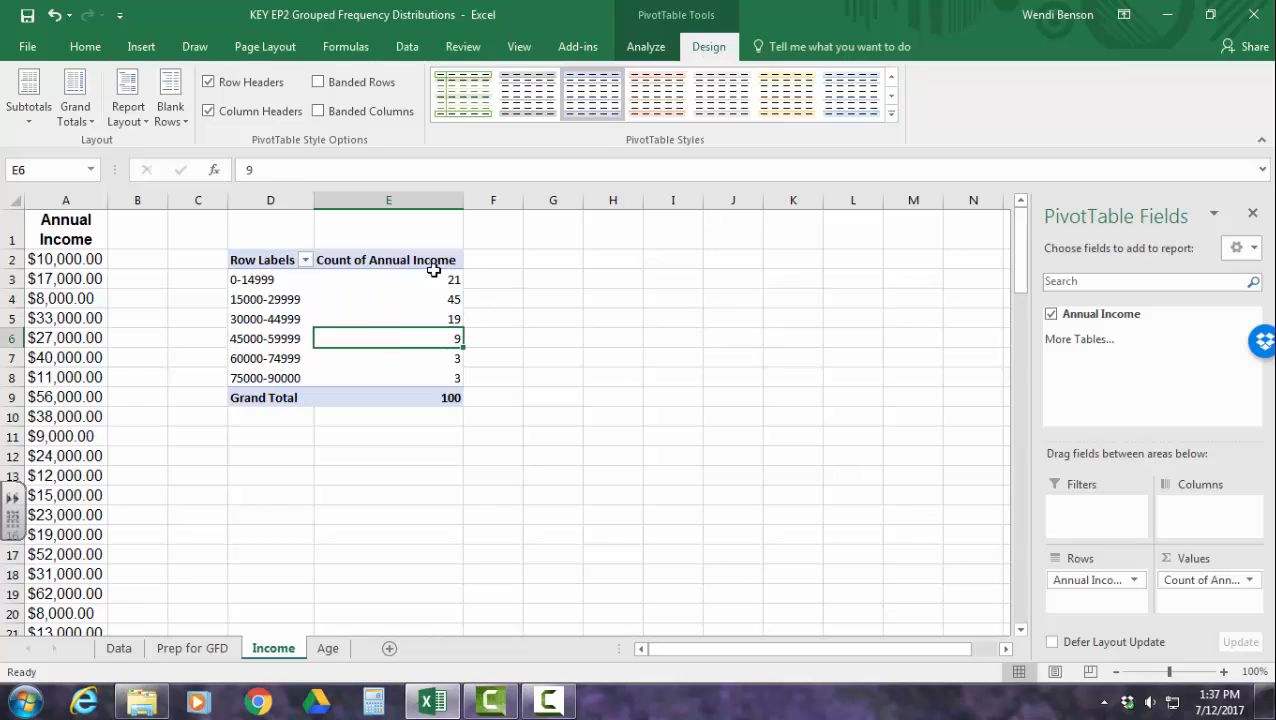
click(648, 47)
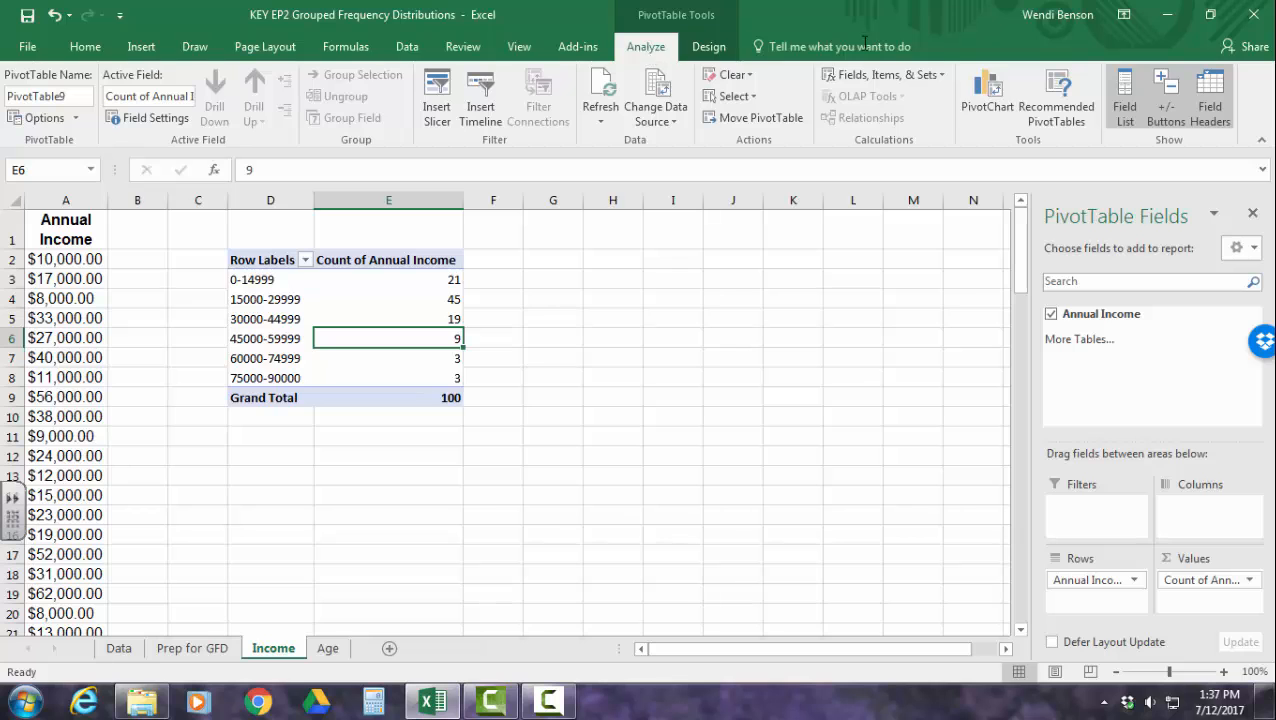
click(988, 96)
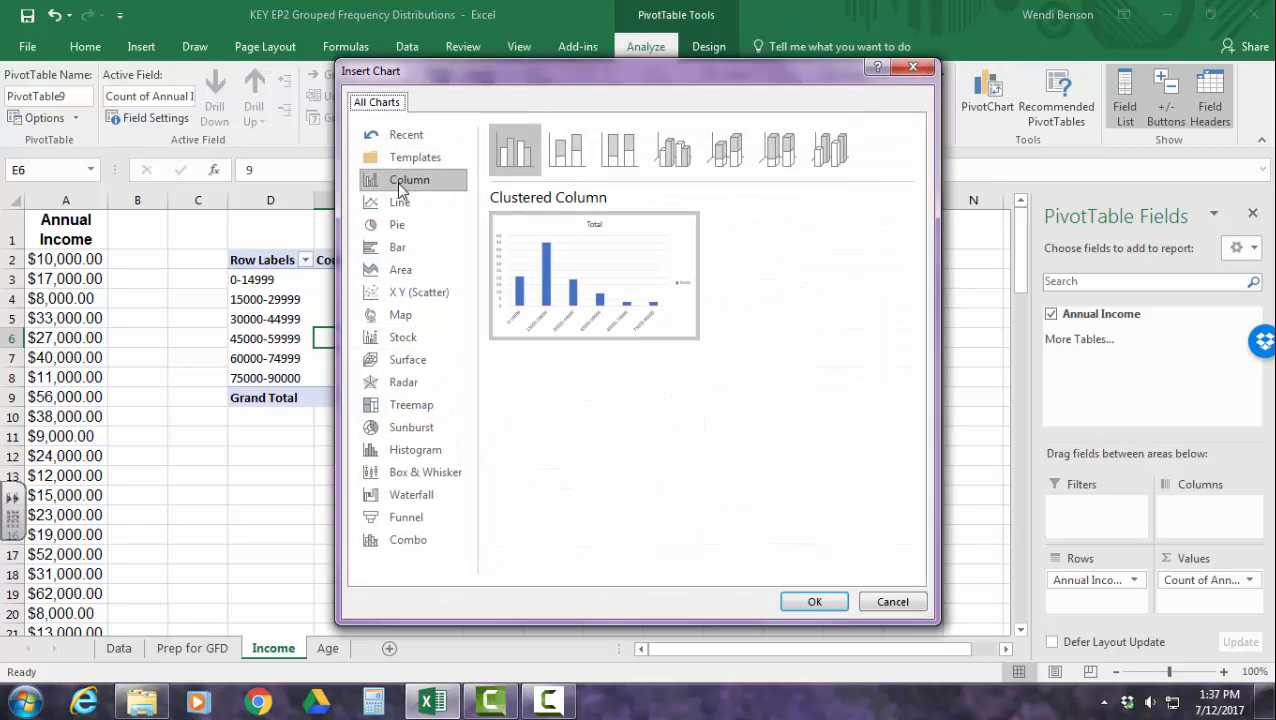
click(818, 605)
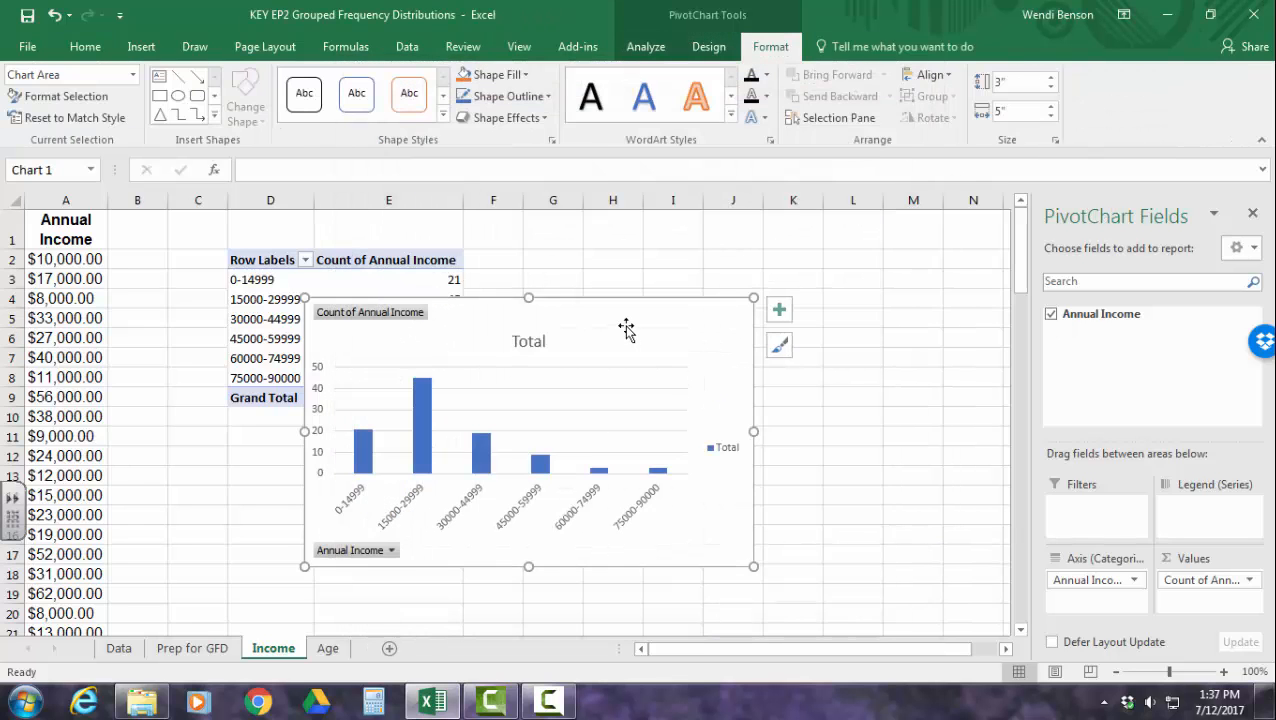
drag(626, 330, 830, 250)
Title the income PivotChart "Annual Income of Customers" and close the PivotChart Fields and Format Chart Title panes
double_click(704, 283)
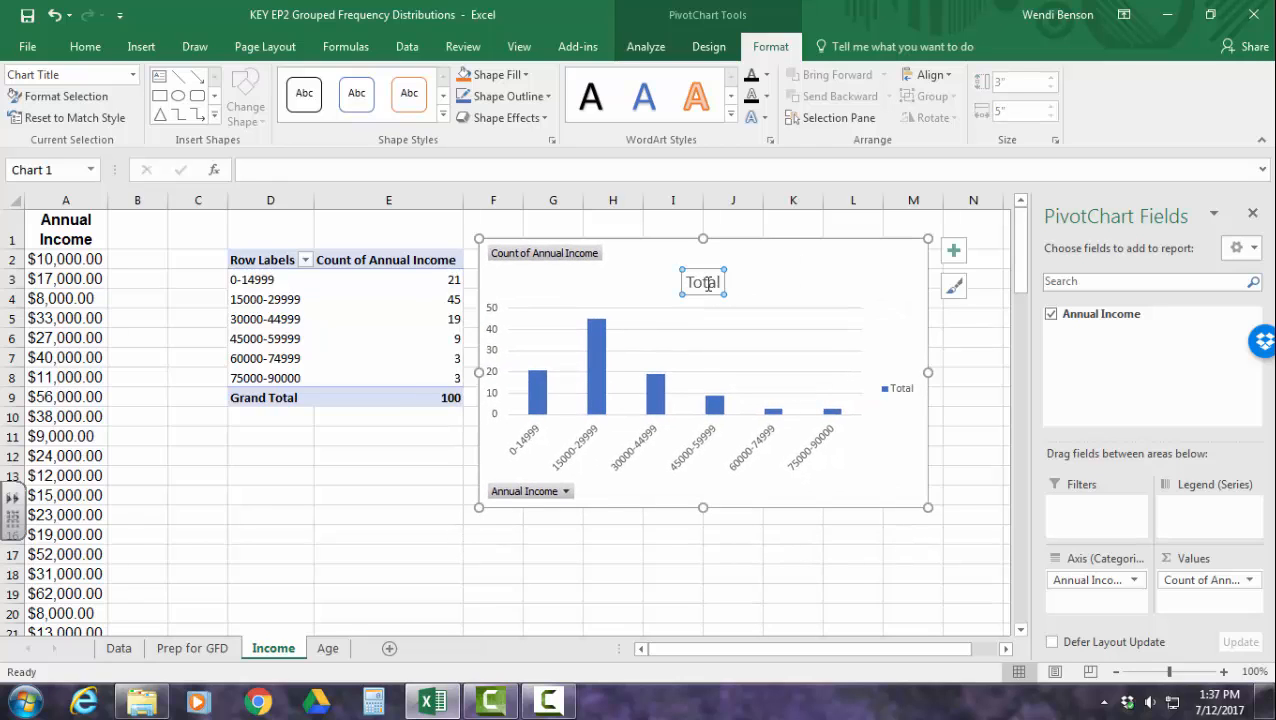
double_click(707, 283)
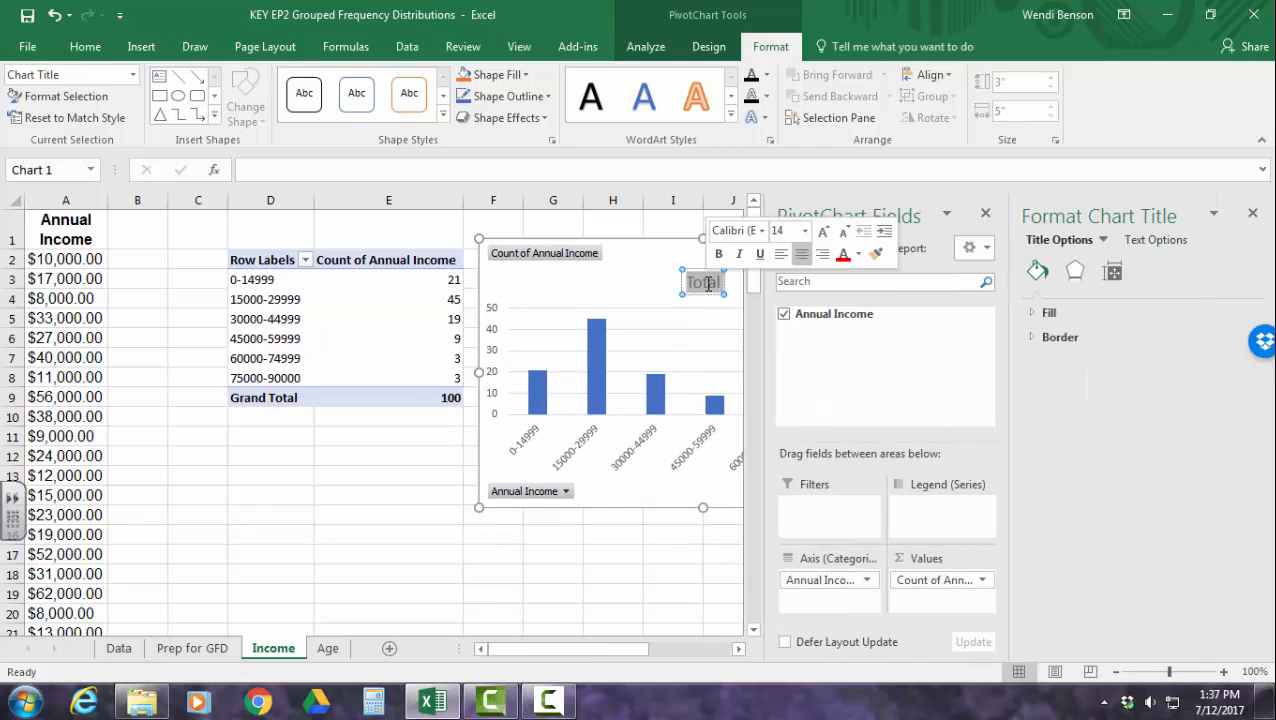
text(Annua)
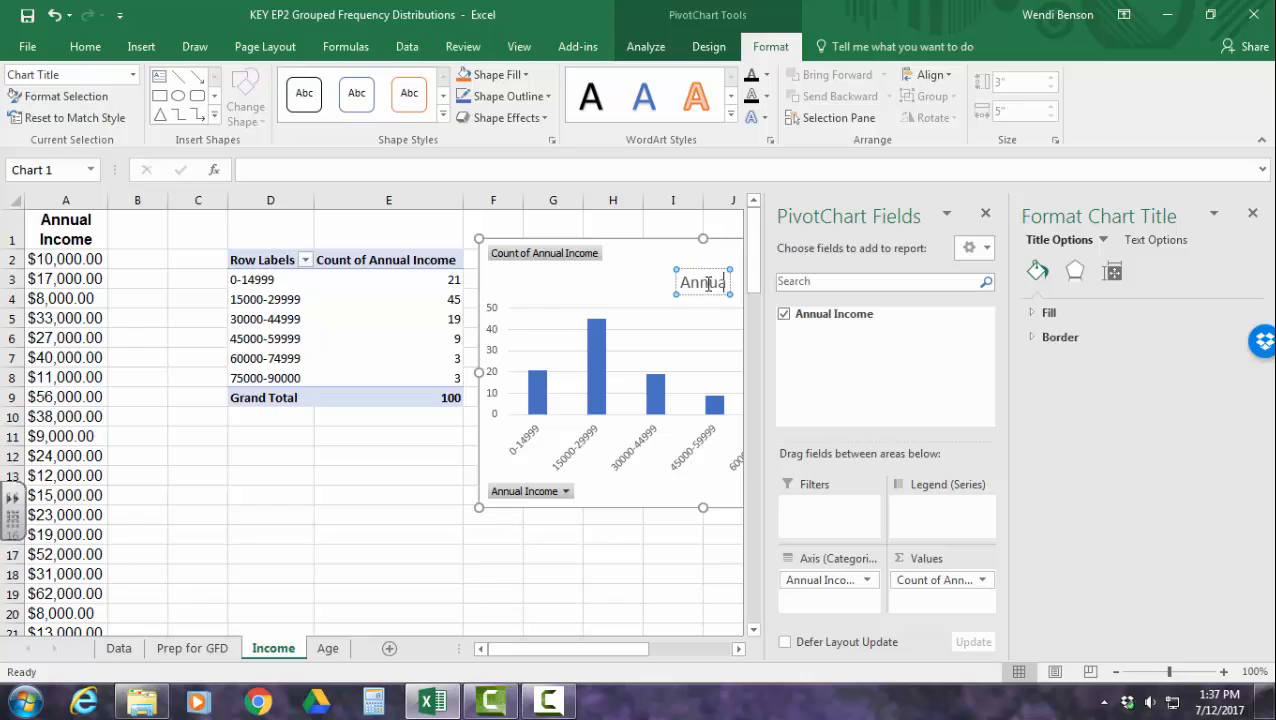
text(l Income of Cu)
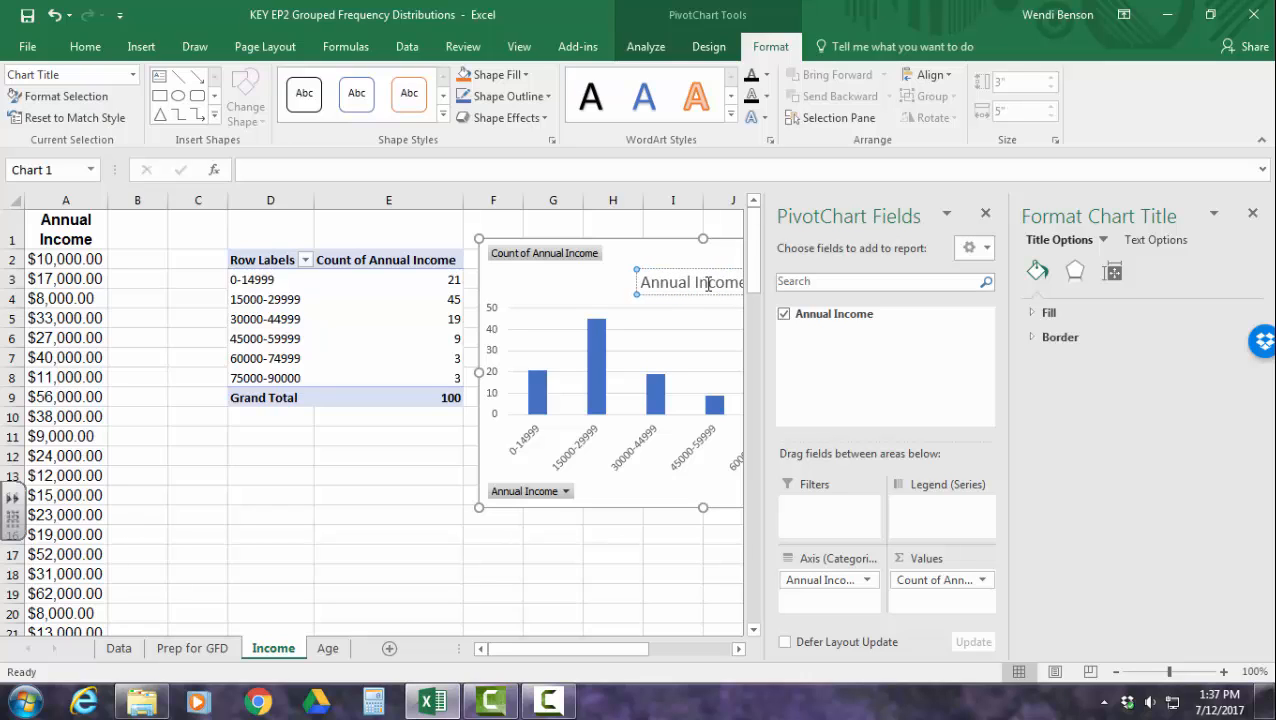
click(985, 213)
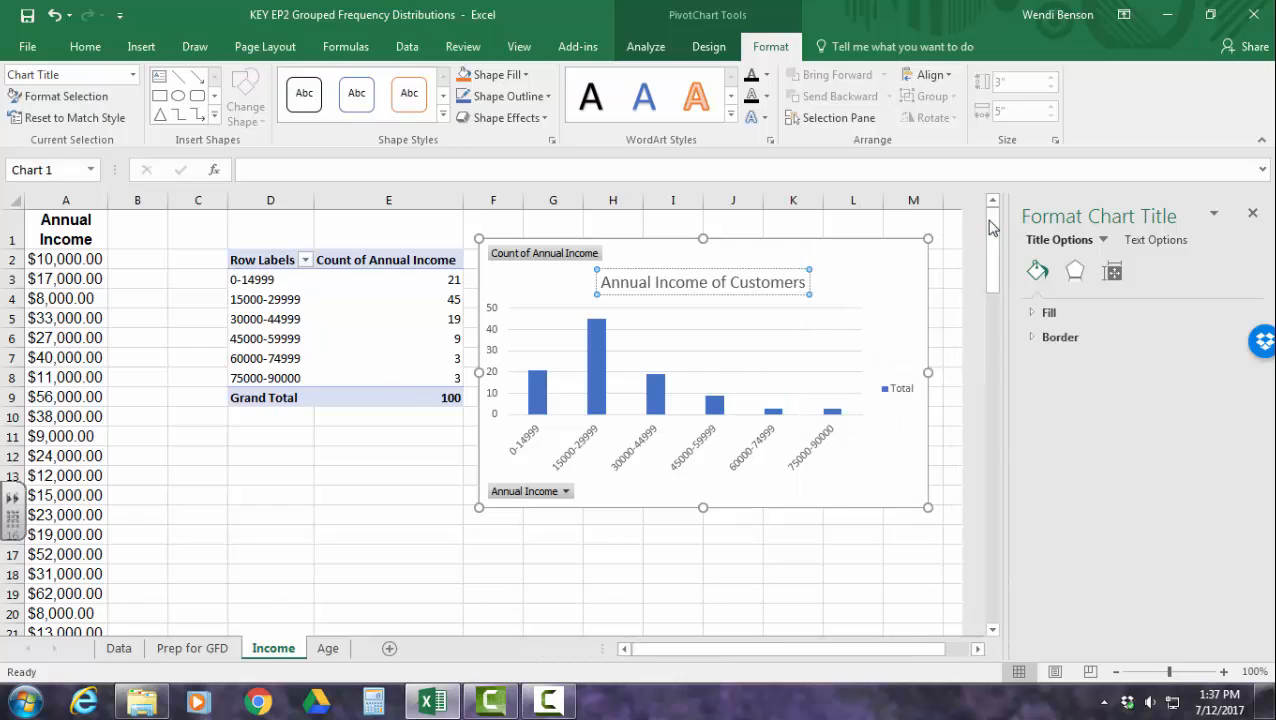
click(857, 476)
click(1252, 213)
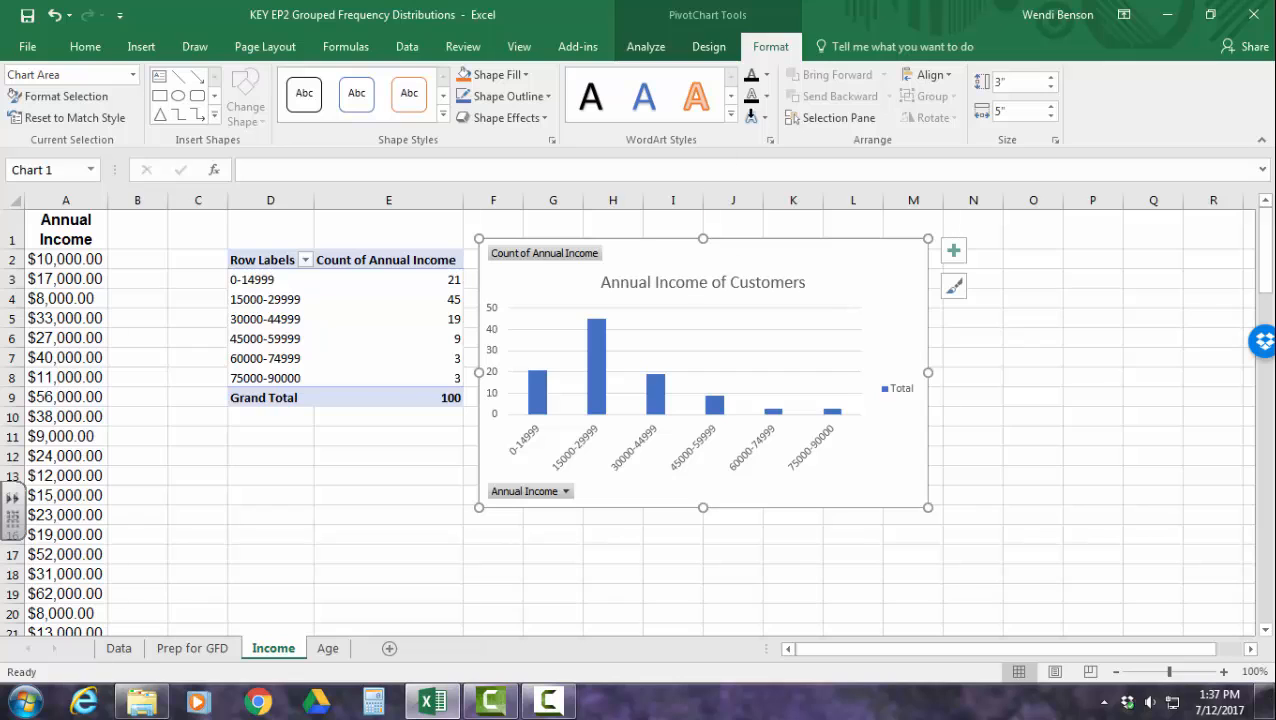
Apply the gapless histogram quick layout with axis titles to the income chart and widen the chart so its class labels are spaced apart
click(712, 46)
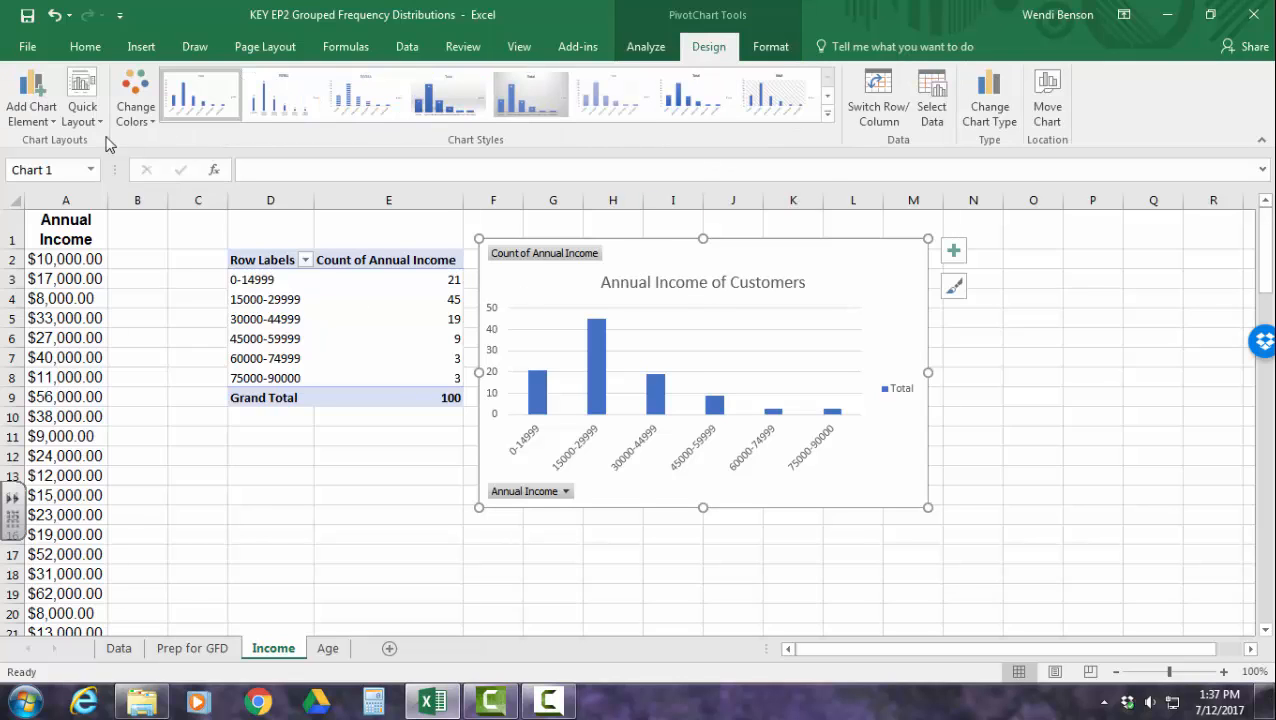
click(82, 100)
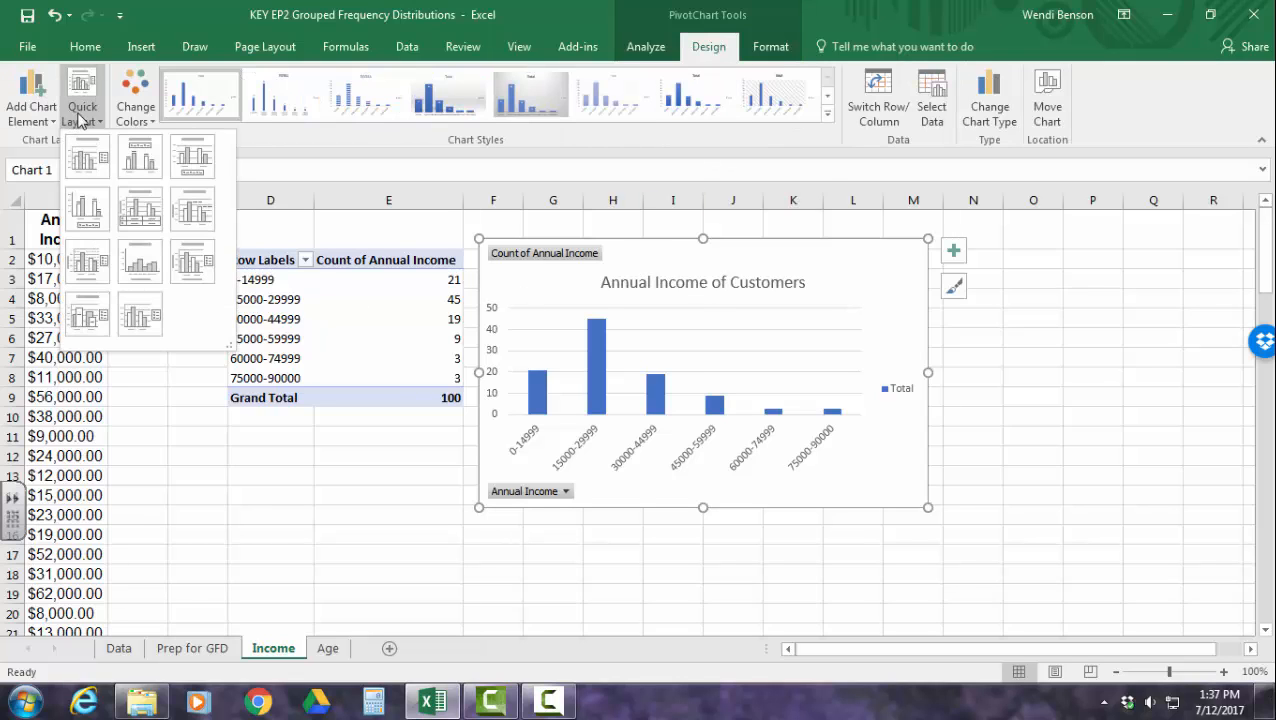
click(140, 258)
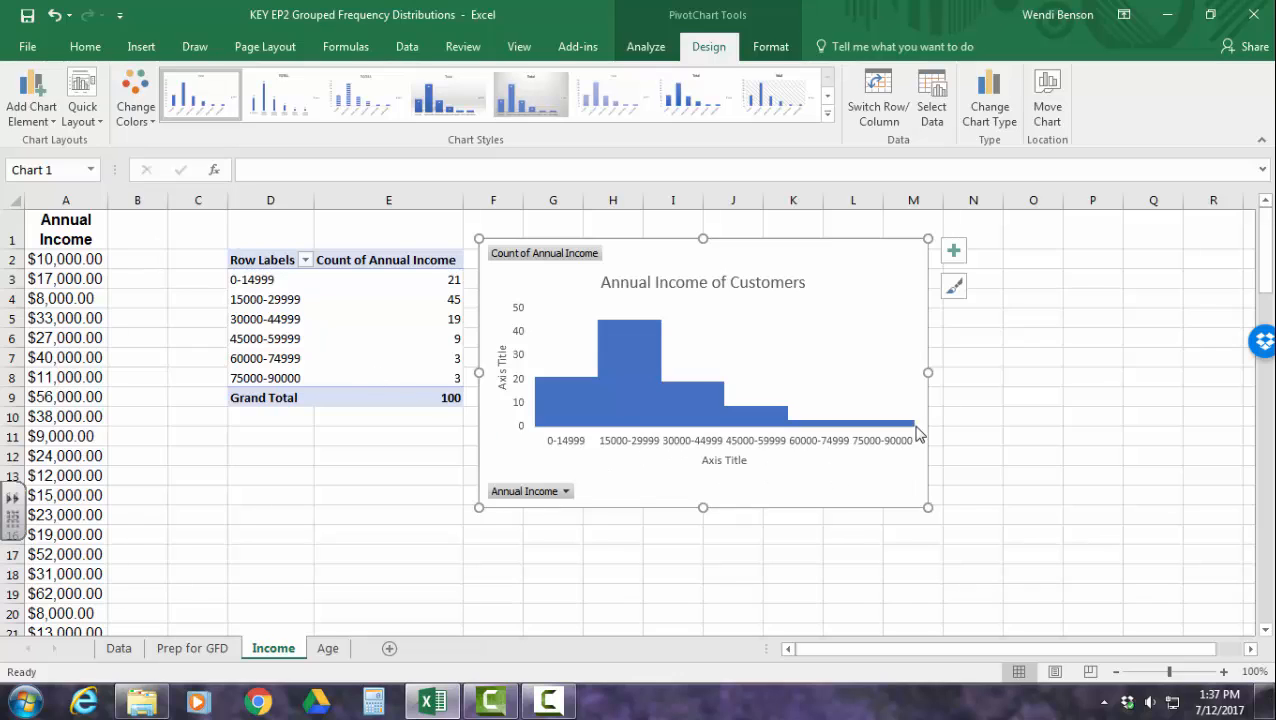
drag(928, 372, 1004, 369)
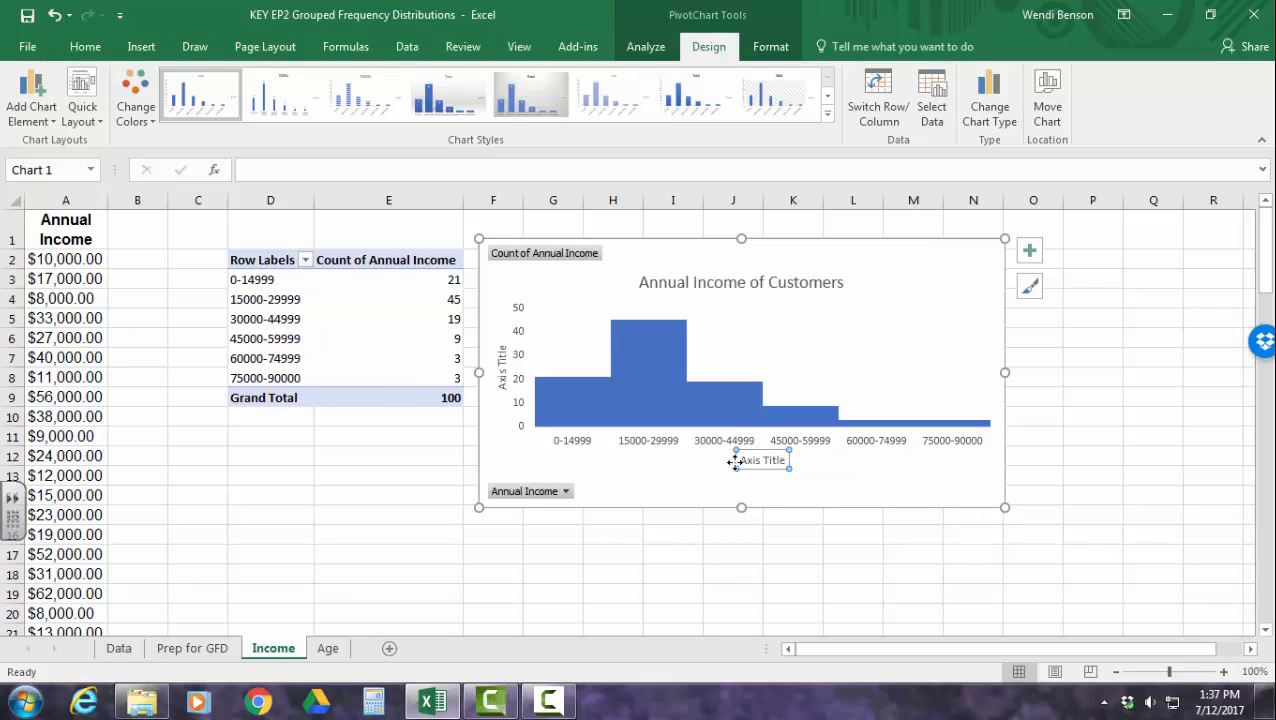
Title the income histogram's horizontal axis "Annual Income" and its vertical axis "Number of Customers"
drag(738, 460, 780, 460)
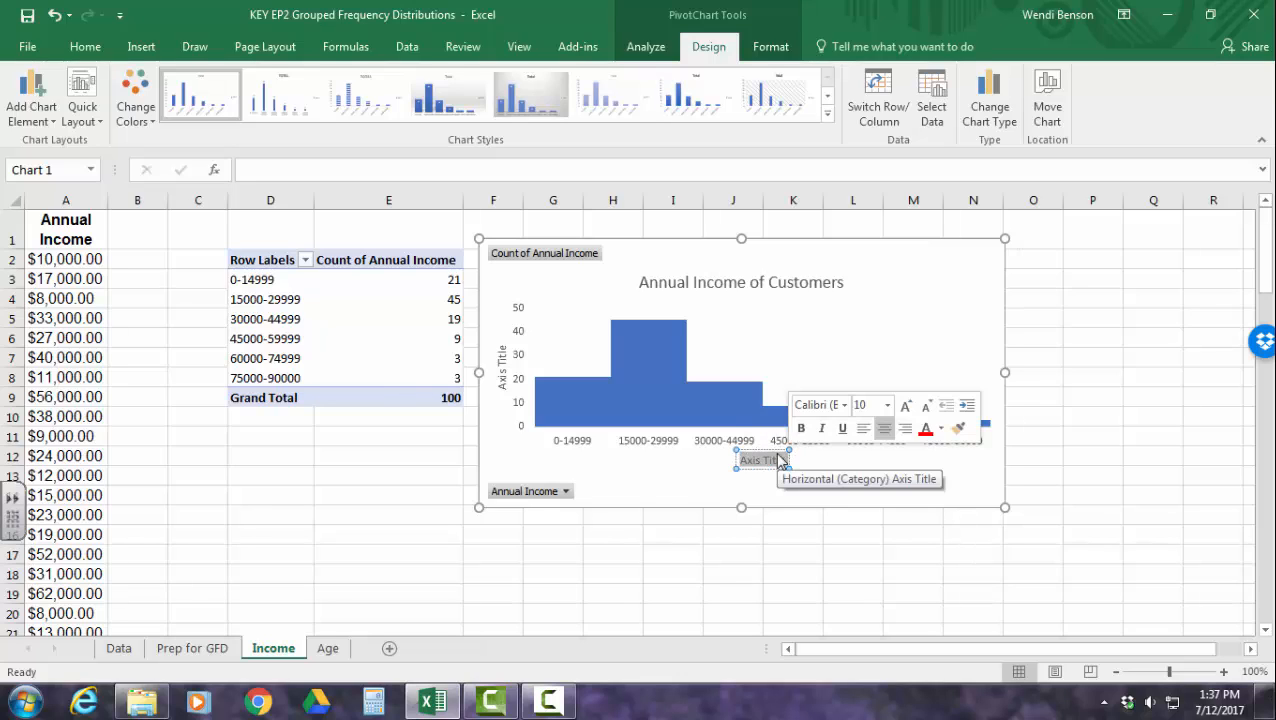
text(Annual Income)
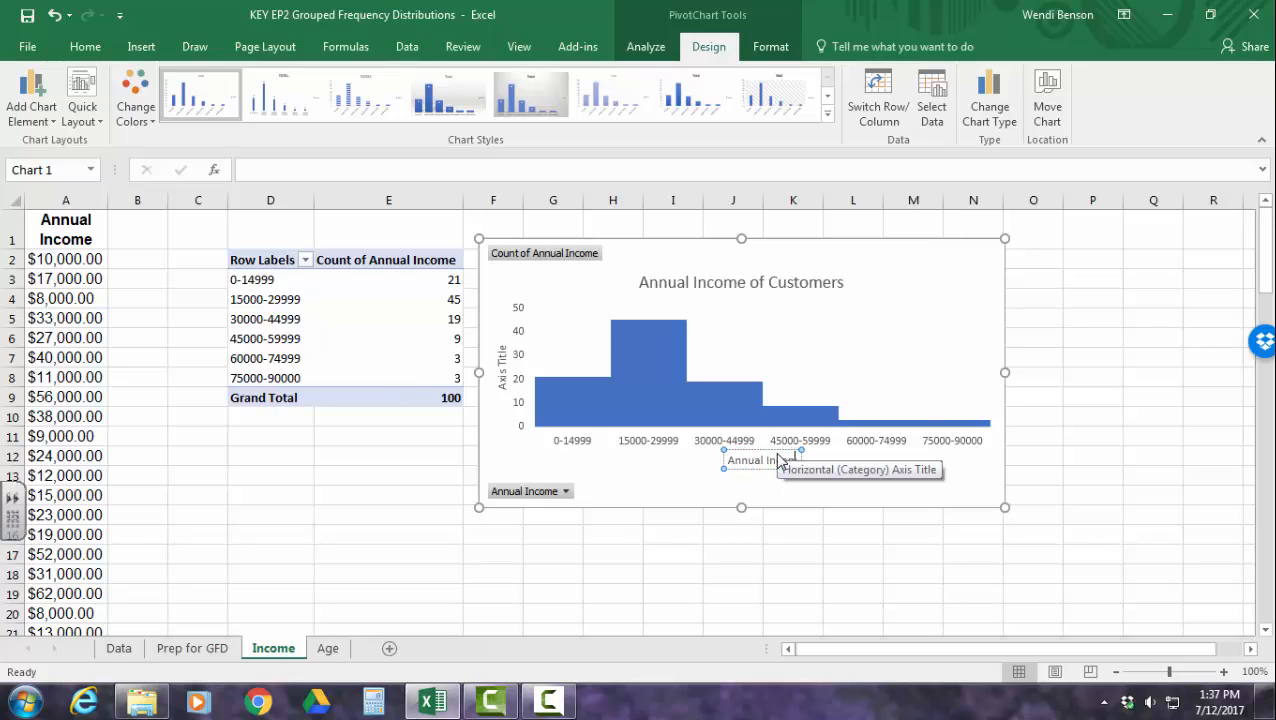
click(502, 357)
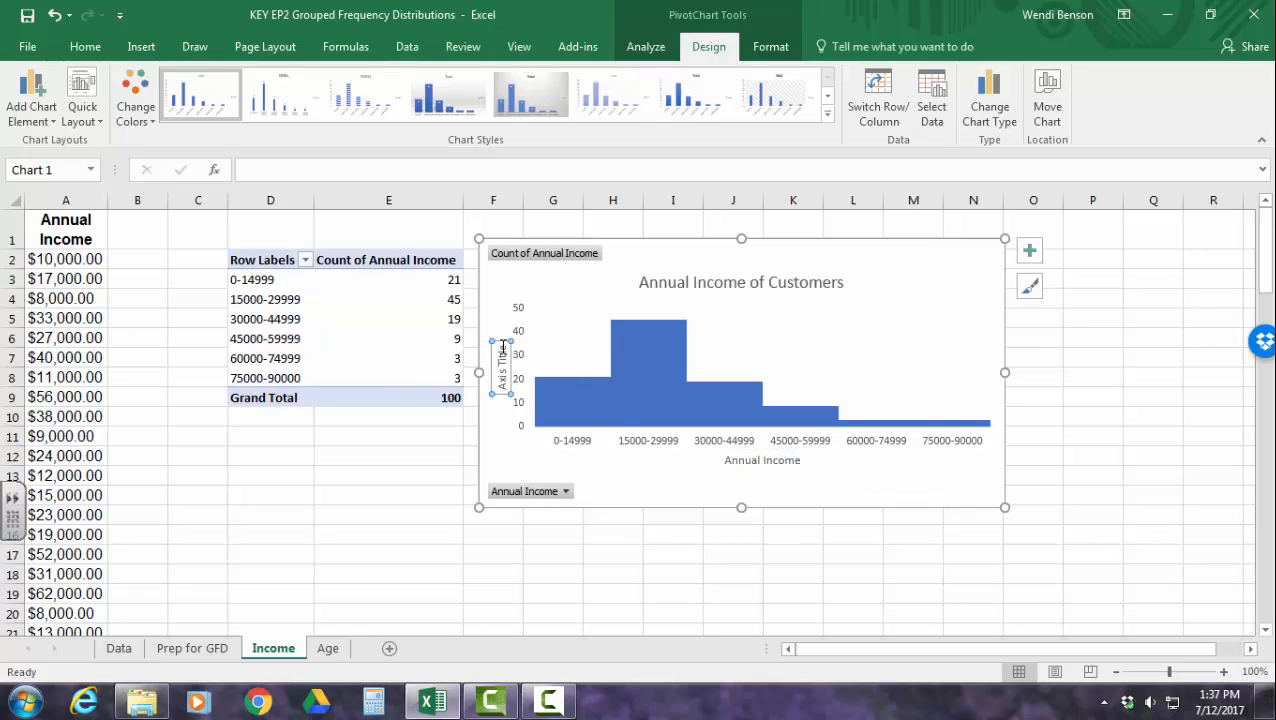
drag(502, 357, 503, 378)
text(Number of)
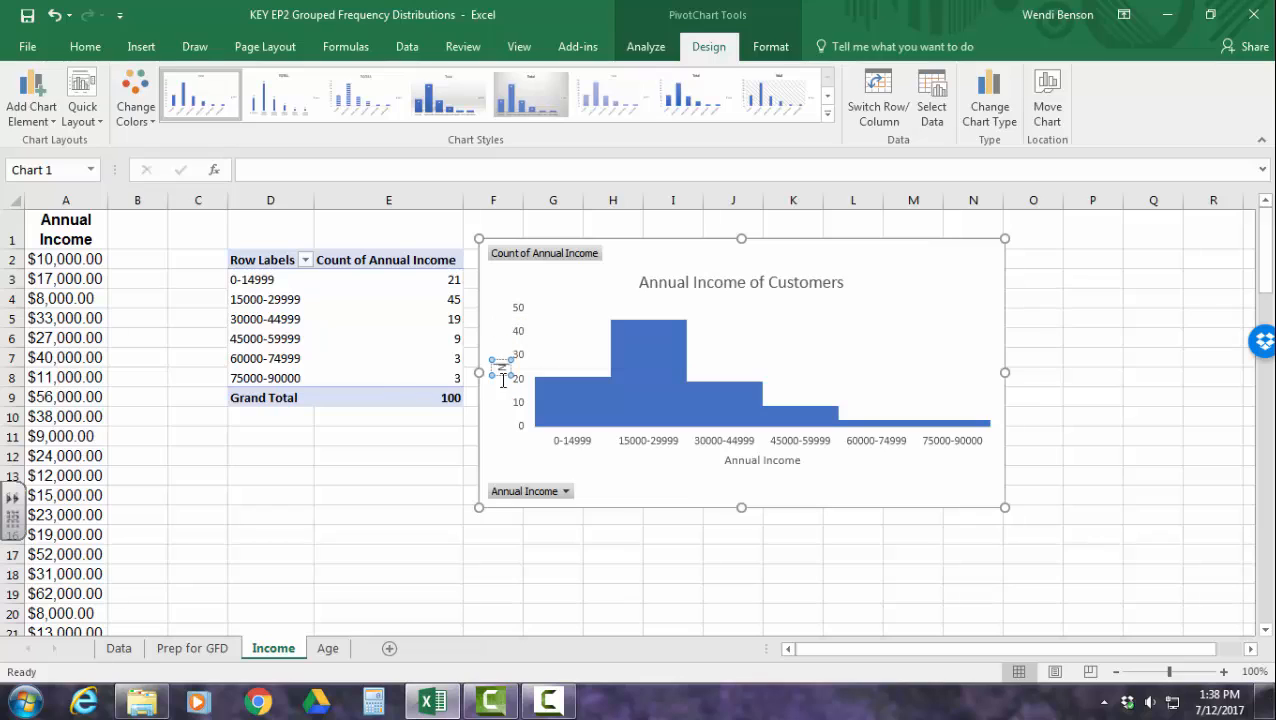
text( Customers)
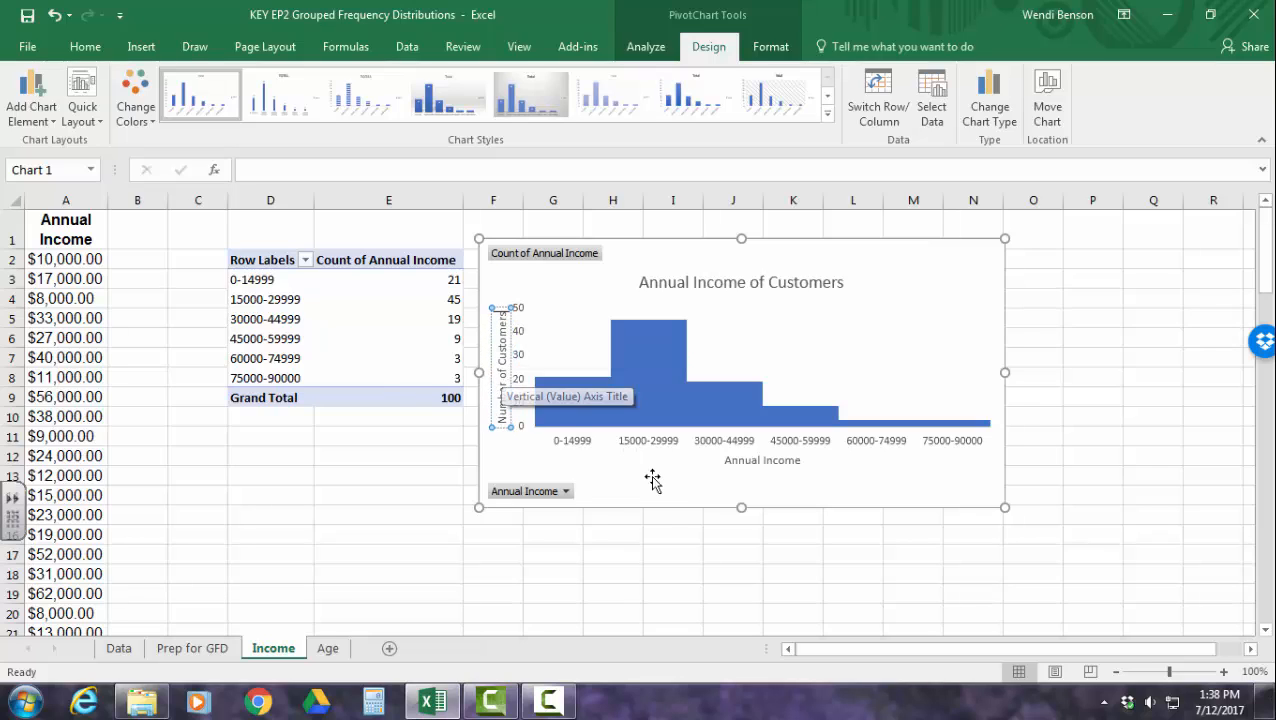
Rename the income PivotTable's column headers to "Annual Income" and "Number of Customers"
click(262, 259)
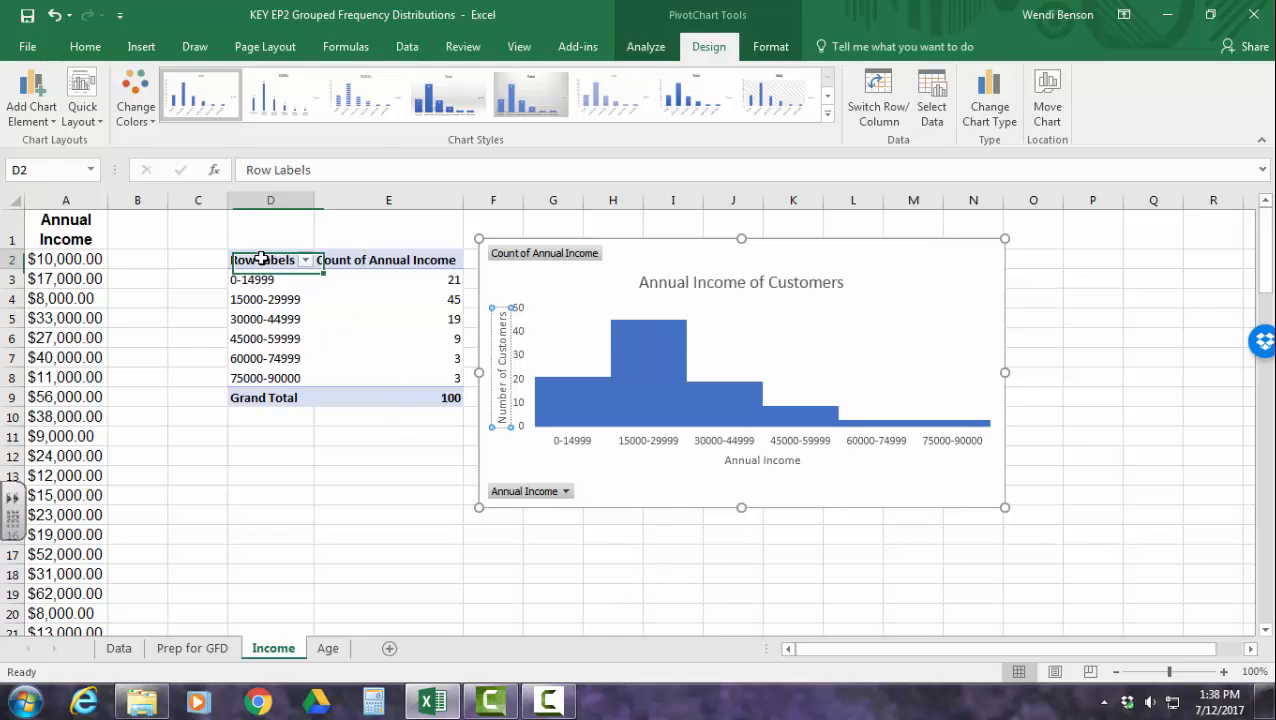
text(Annu)
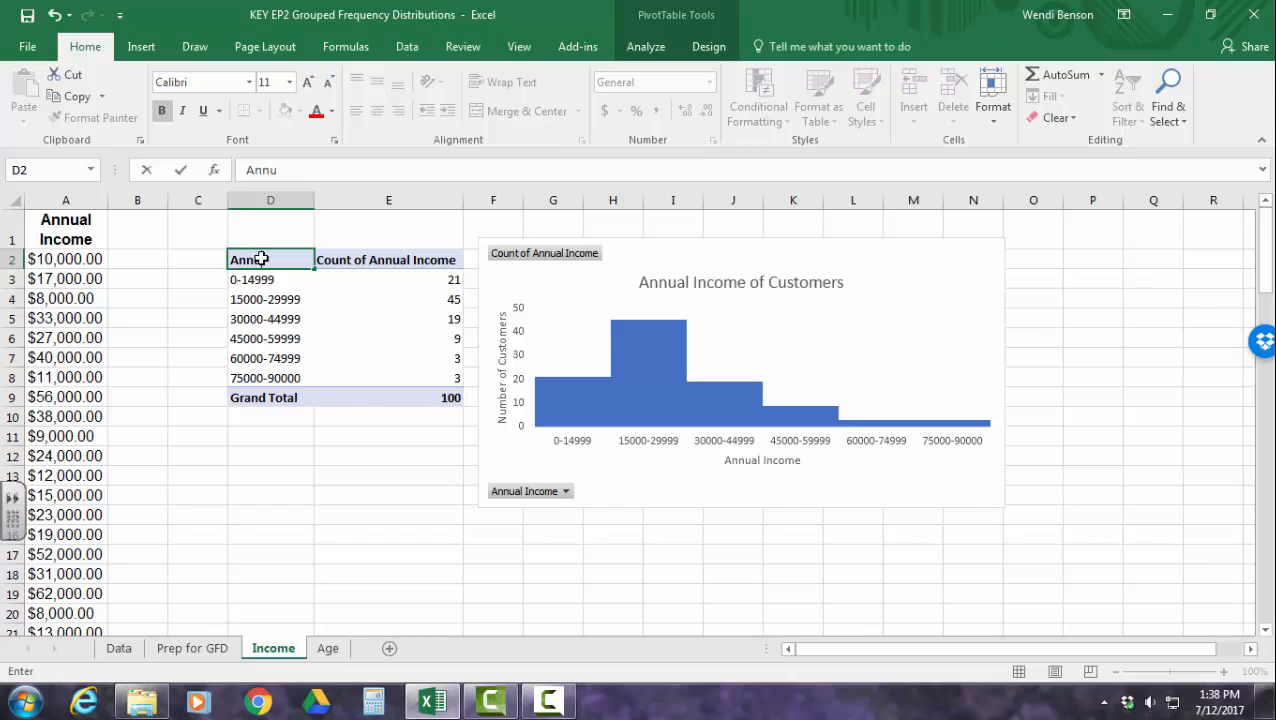
text(al Income)
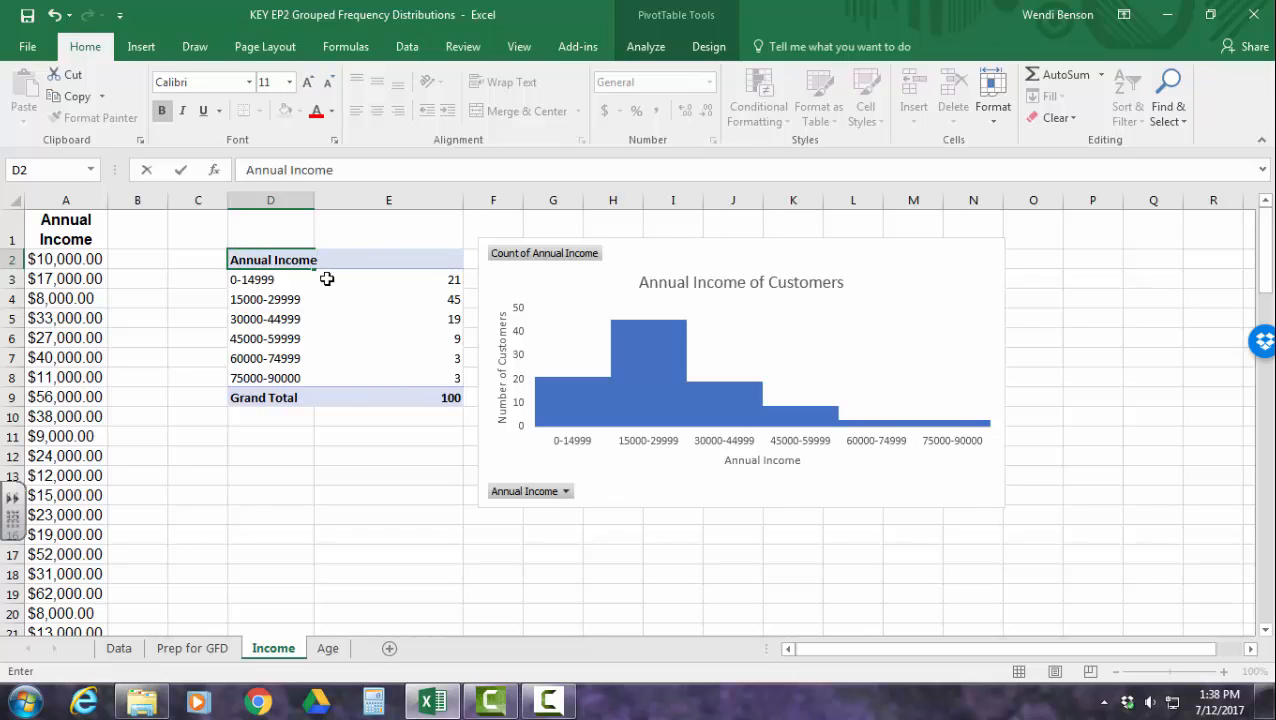
click(387, 197)
click(375, 257)
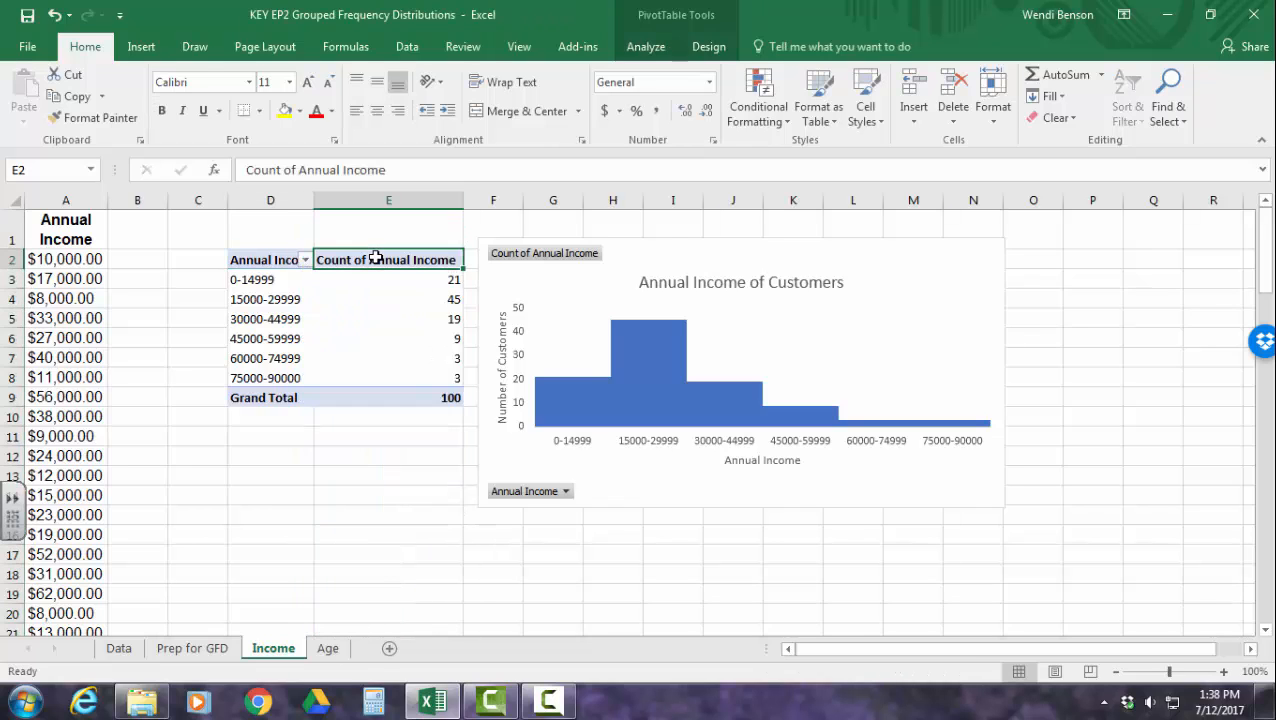
text(Number of)
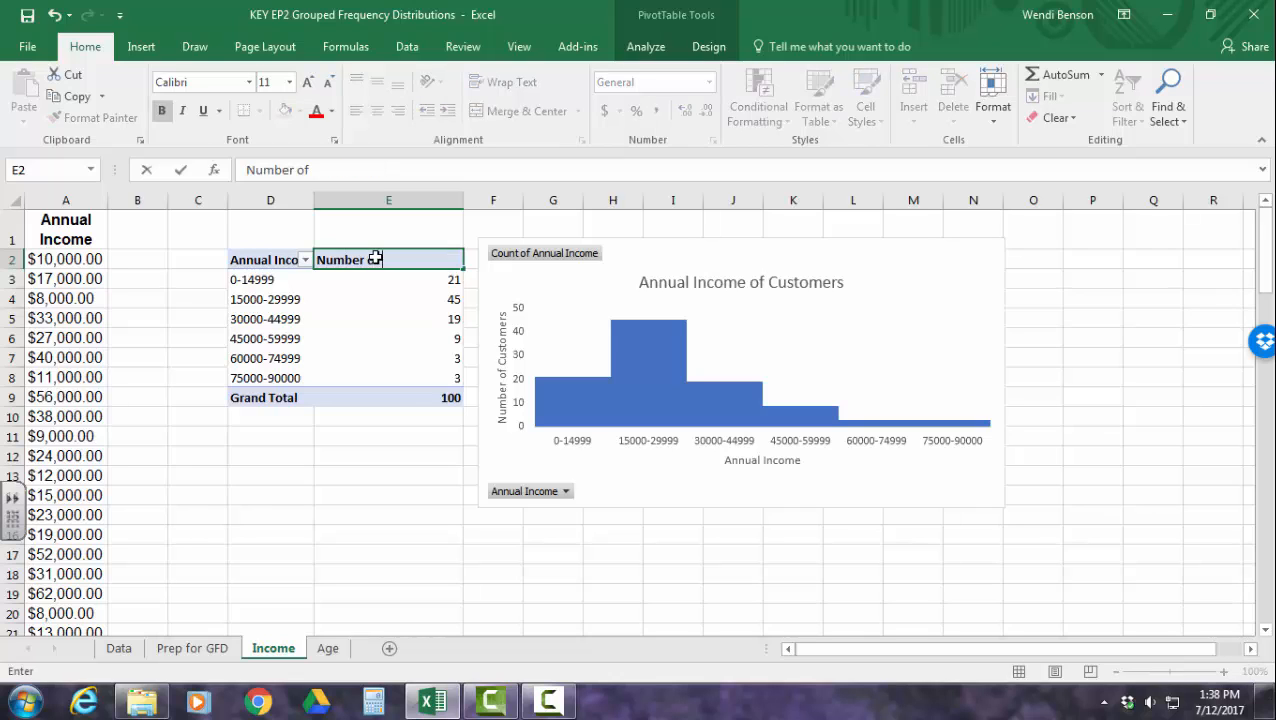
text( Customers)
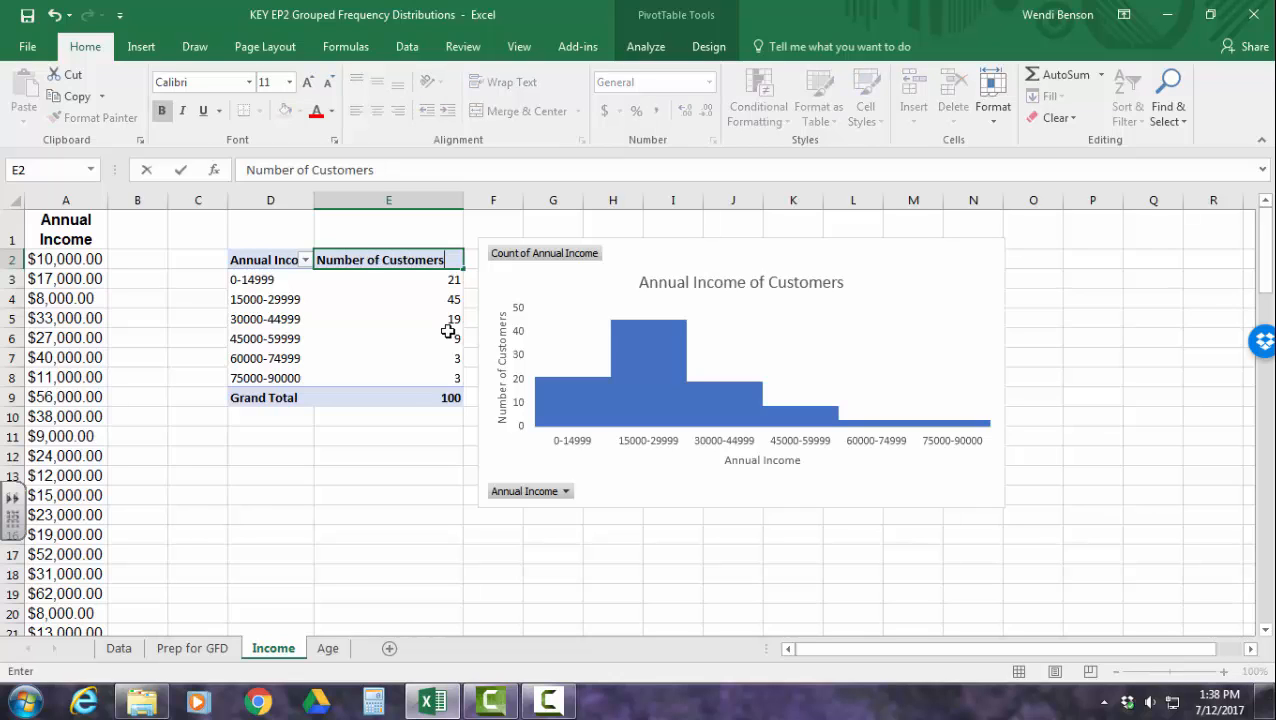
On the Age sheet, rename the PivotTable headers to "Age" and "Number of Customers" and fit column E to its contents
click(330, 648)
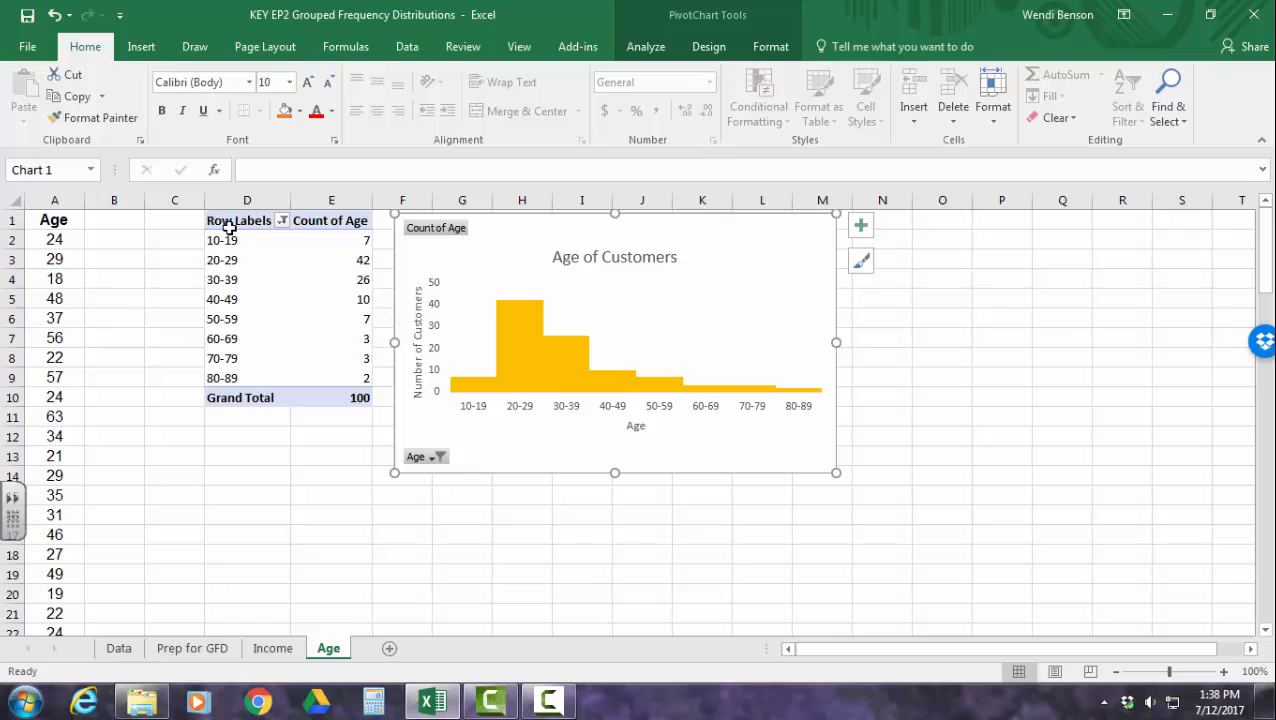
click(232, 222)
text(Age)
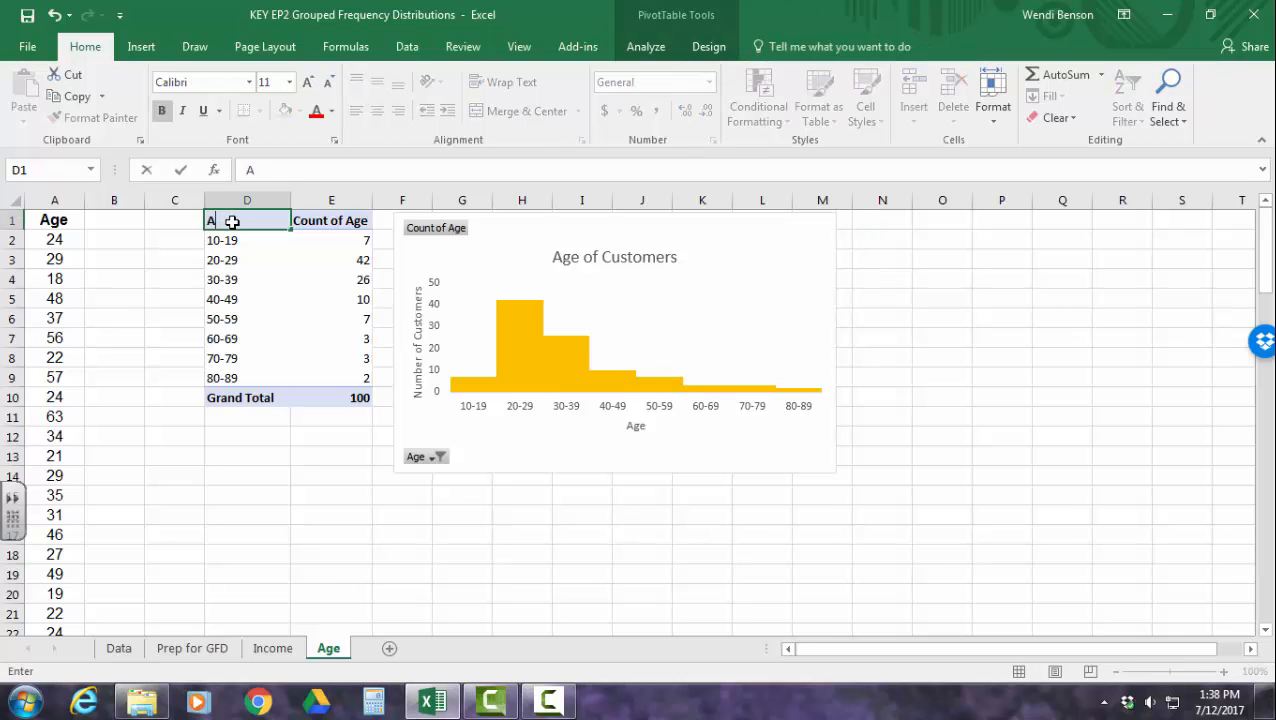
click(331, 226)
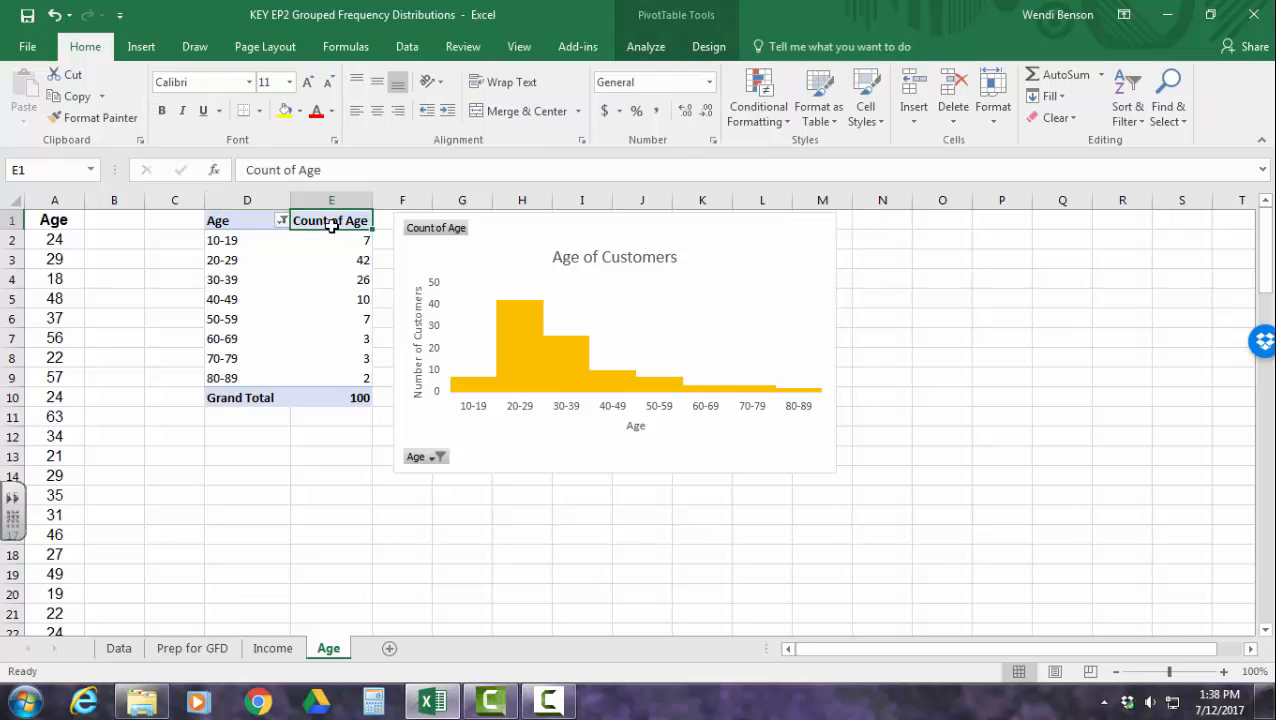
text(Number of)
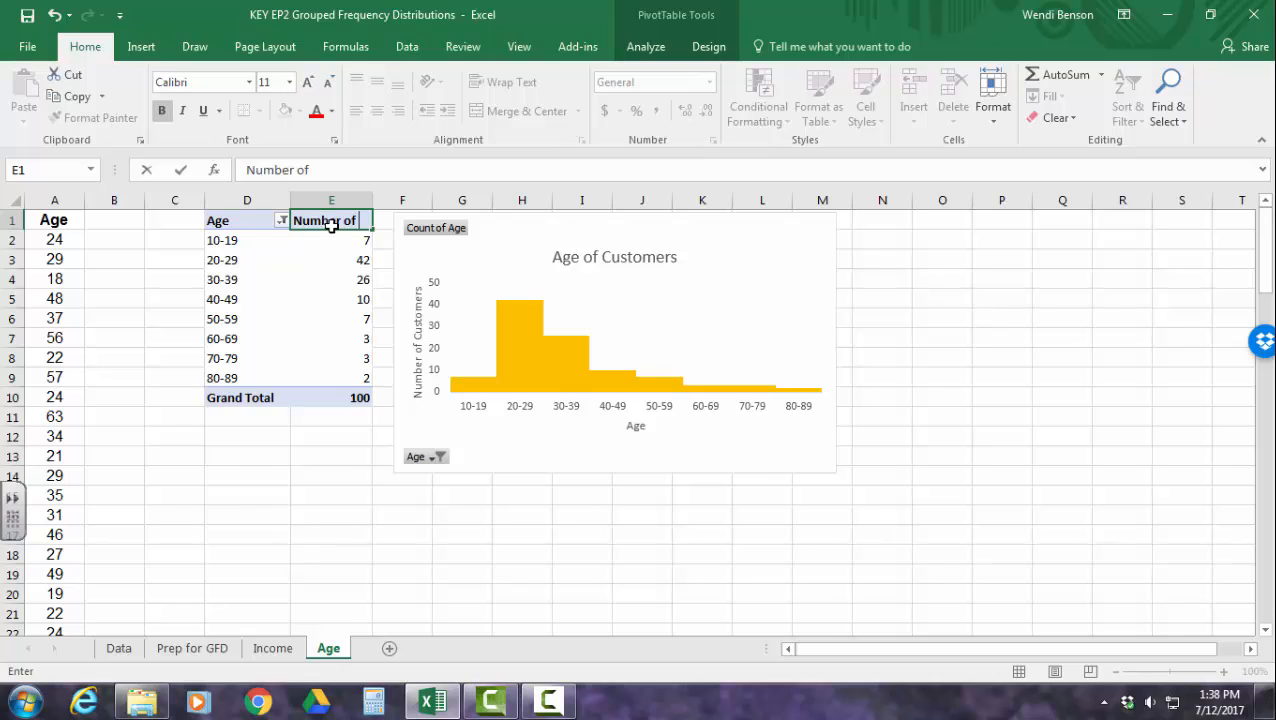
text( Customers)
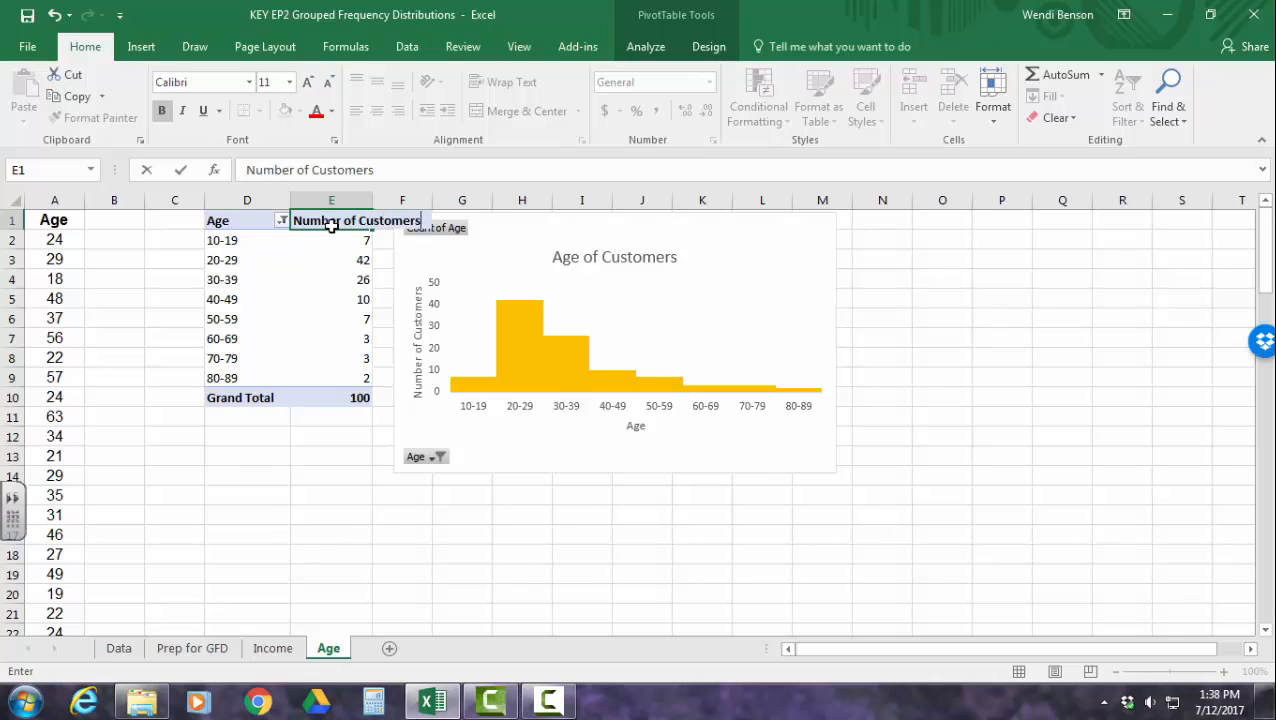
click(335, 494)
double_click(372, 199)
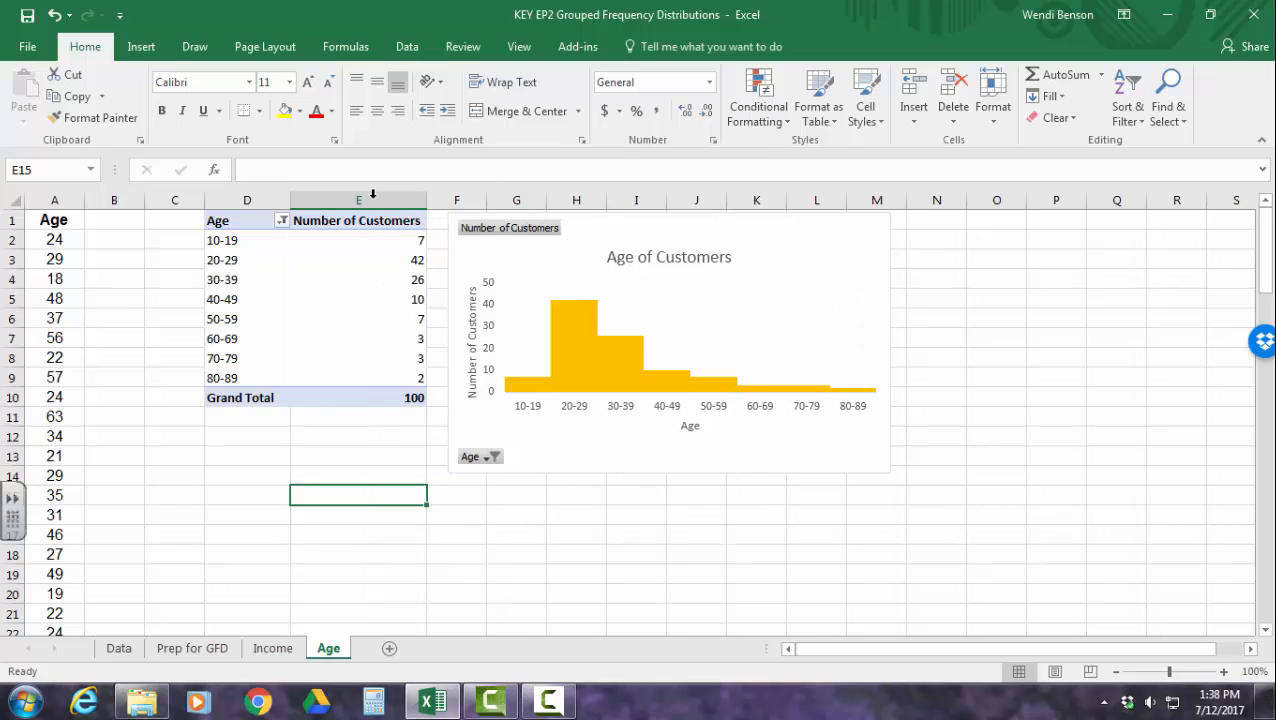
Review the finished Income sheet and the class-width and starting-point calculations on the Prep for GFD sheet, ending back on Income
click(280, 649)
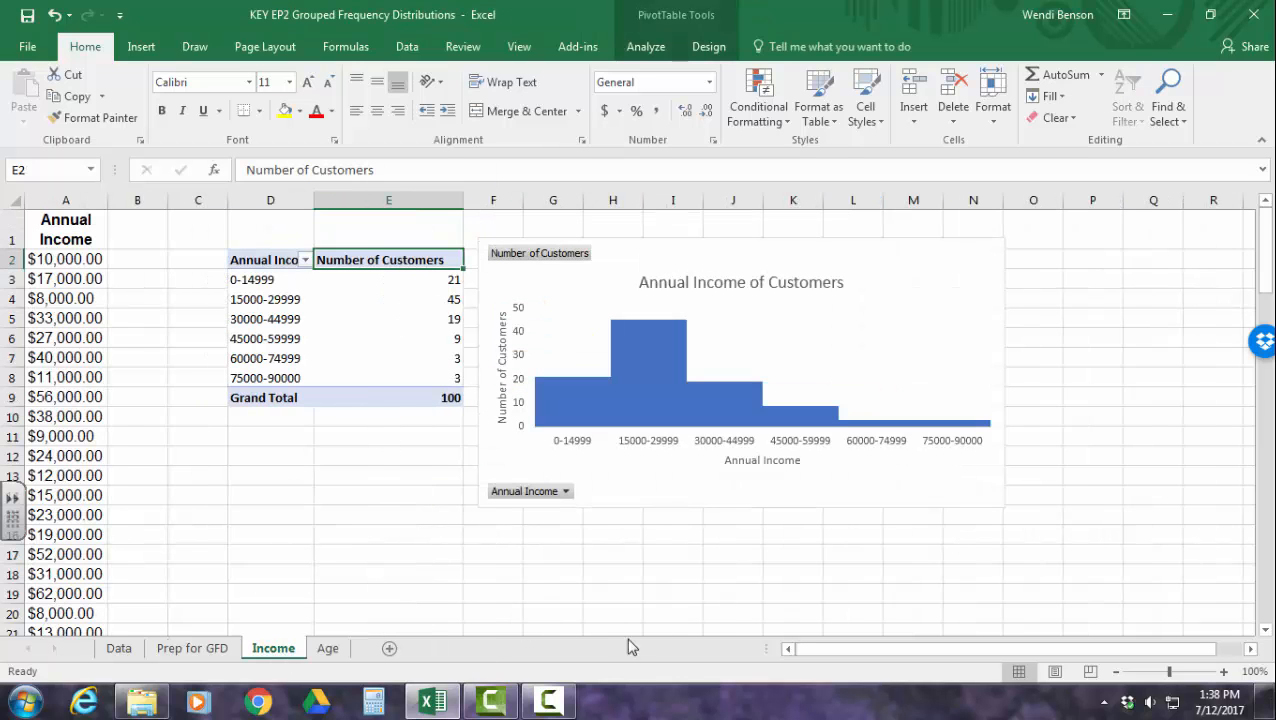
click(653, 570)
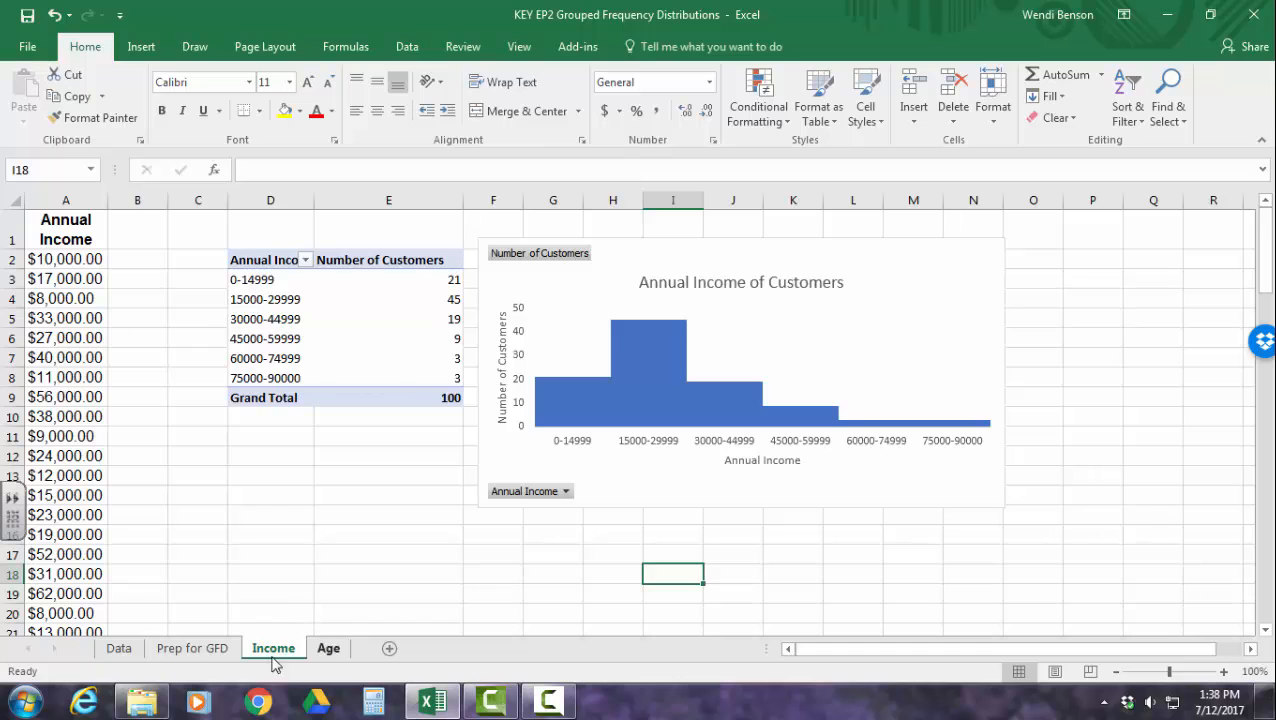
click(160, 650)
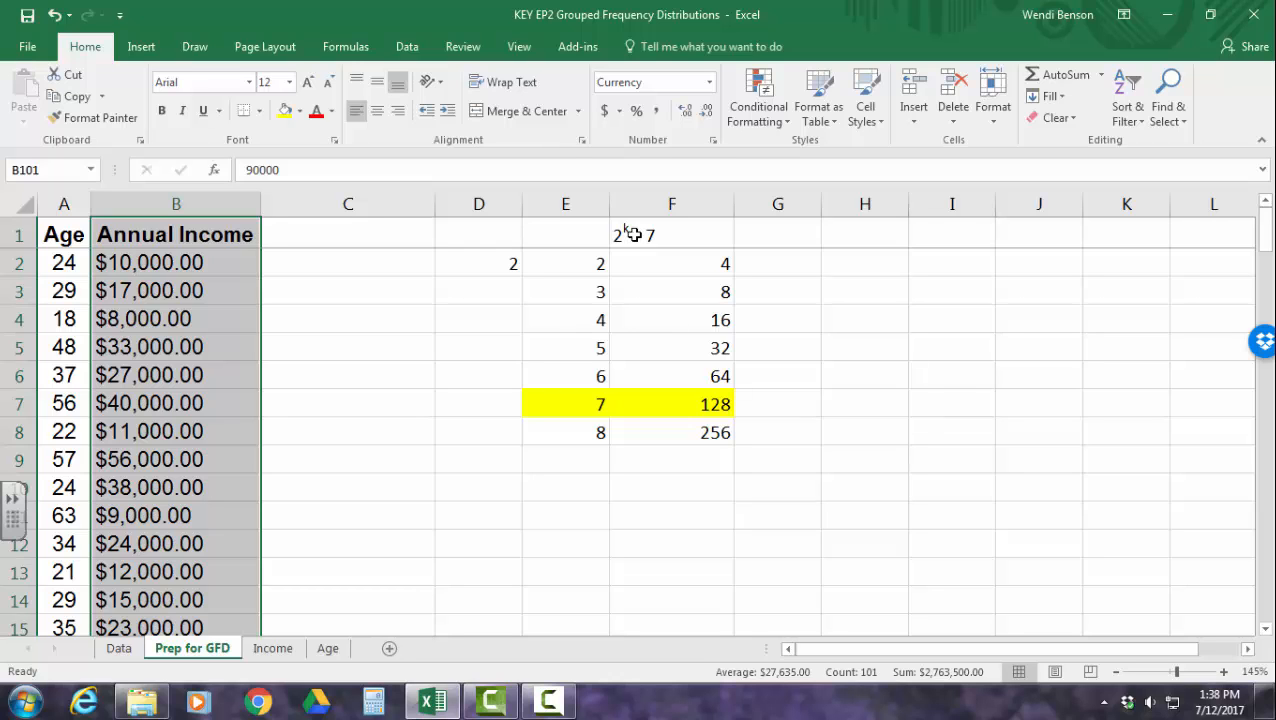
scroll(519, 469, down, 1)
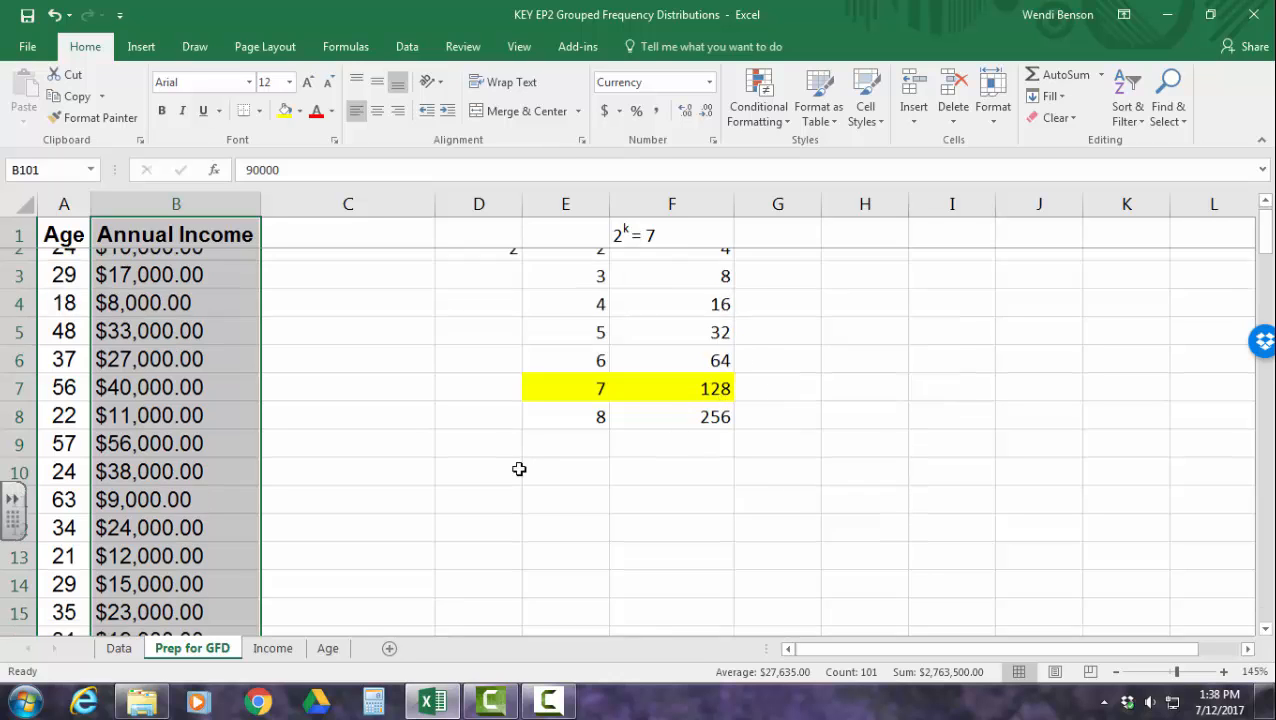
scroll(519, 469, down, 20)
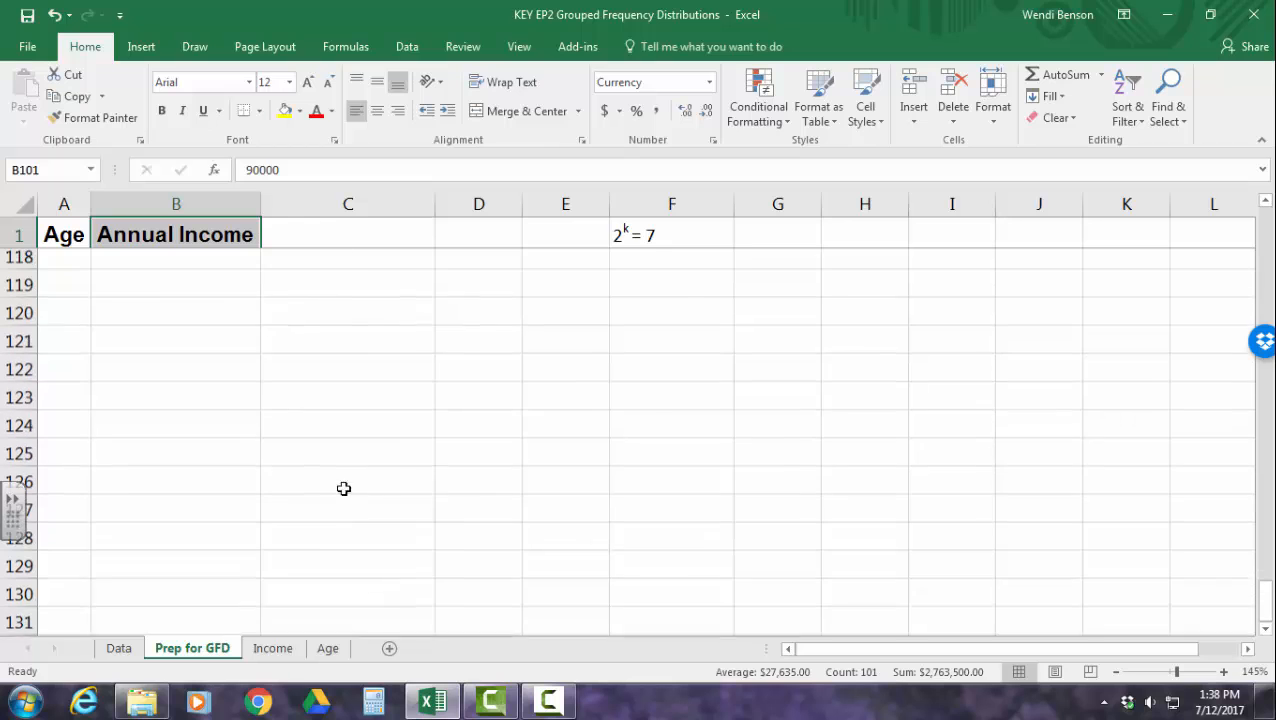
scroll(343, 488, up, 8)
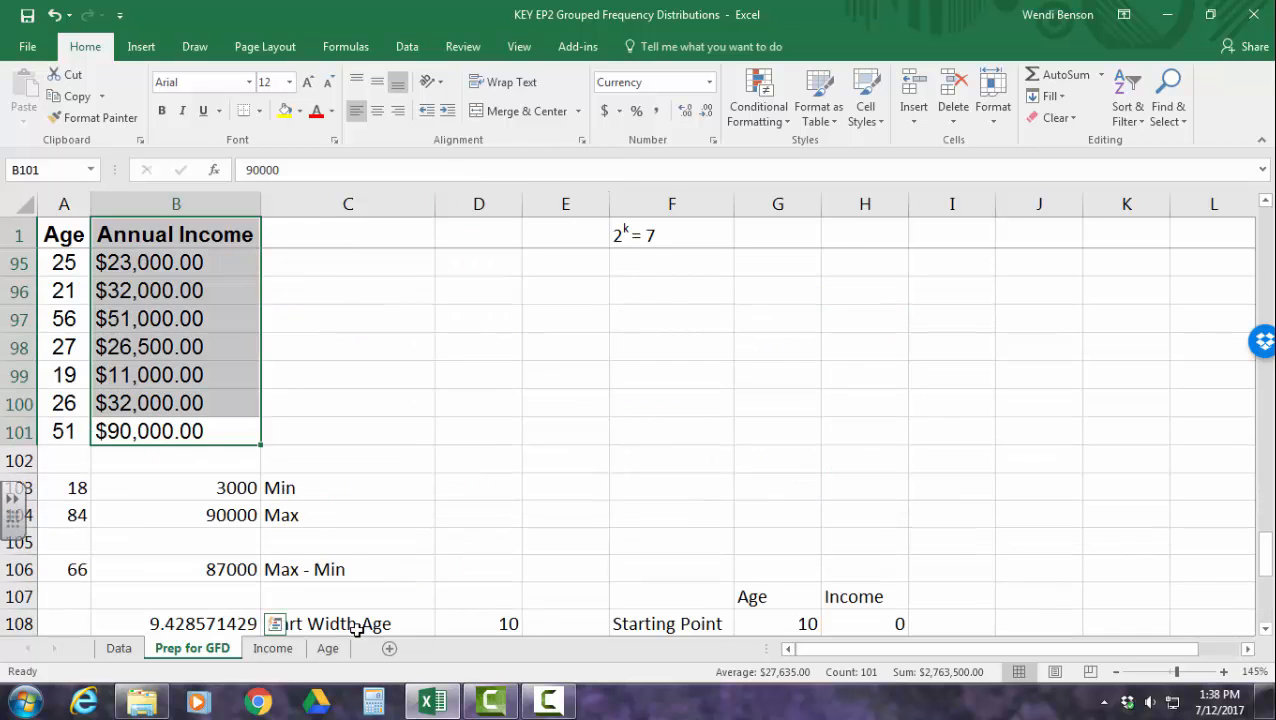
click(273, 648)
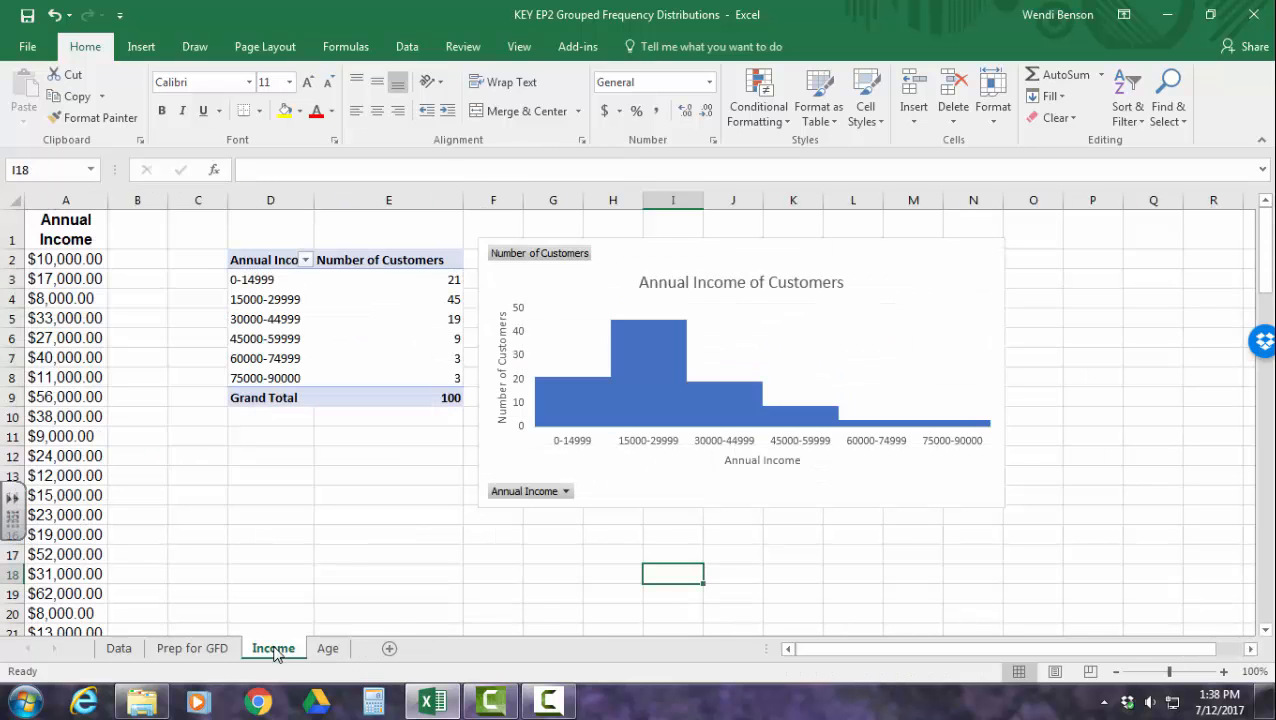